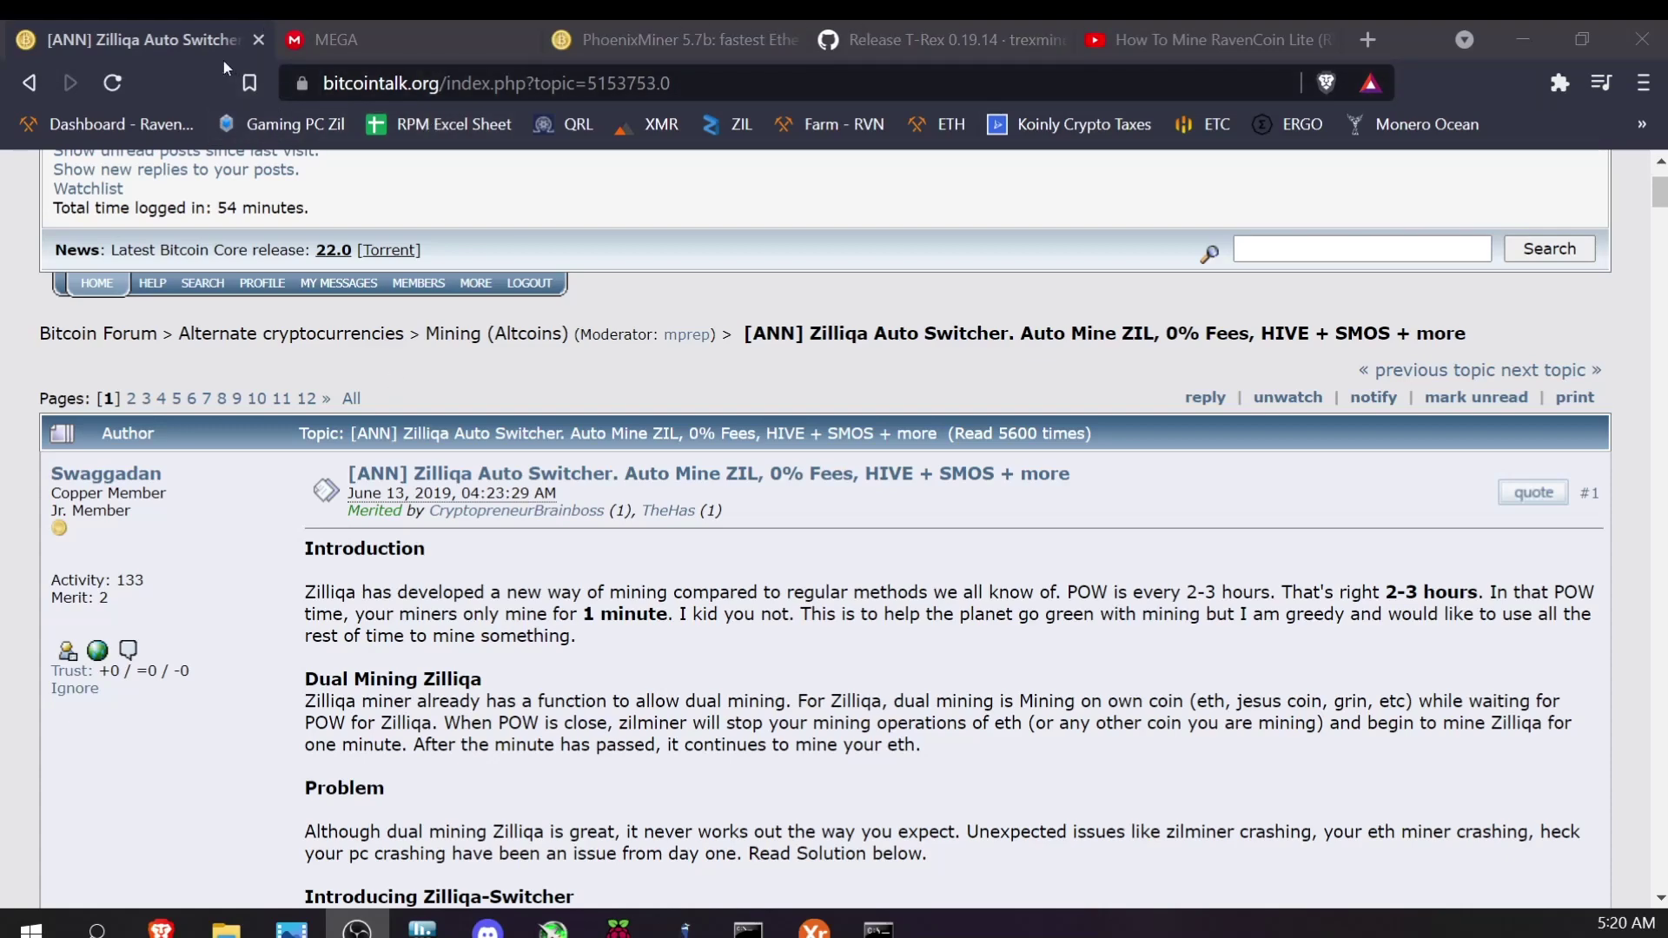
Download Zil_Switcher_1.2.9.zip from MEGA with Standard Download into Desktop\Zilliqa and RavenCoin Lite.
left_click(357, 52)
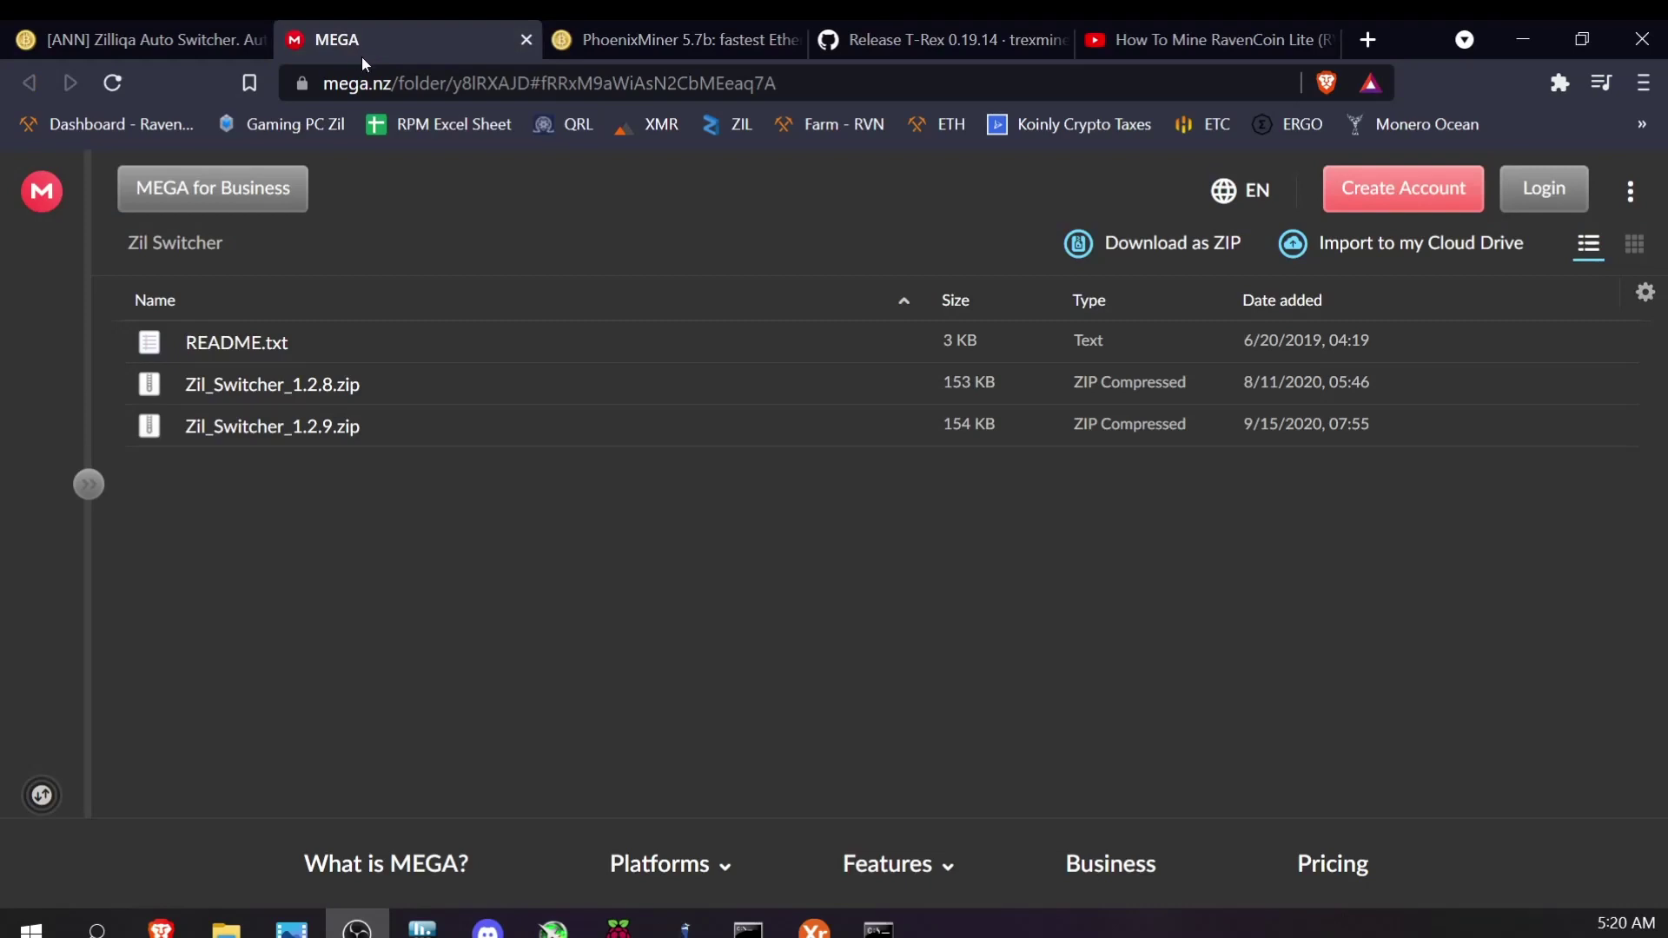
left_click(331, 439)
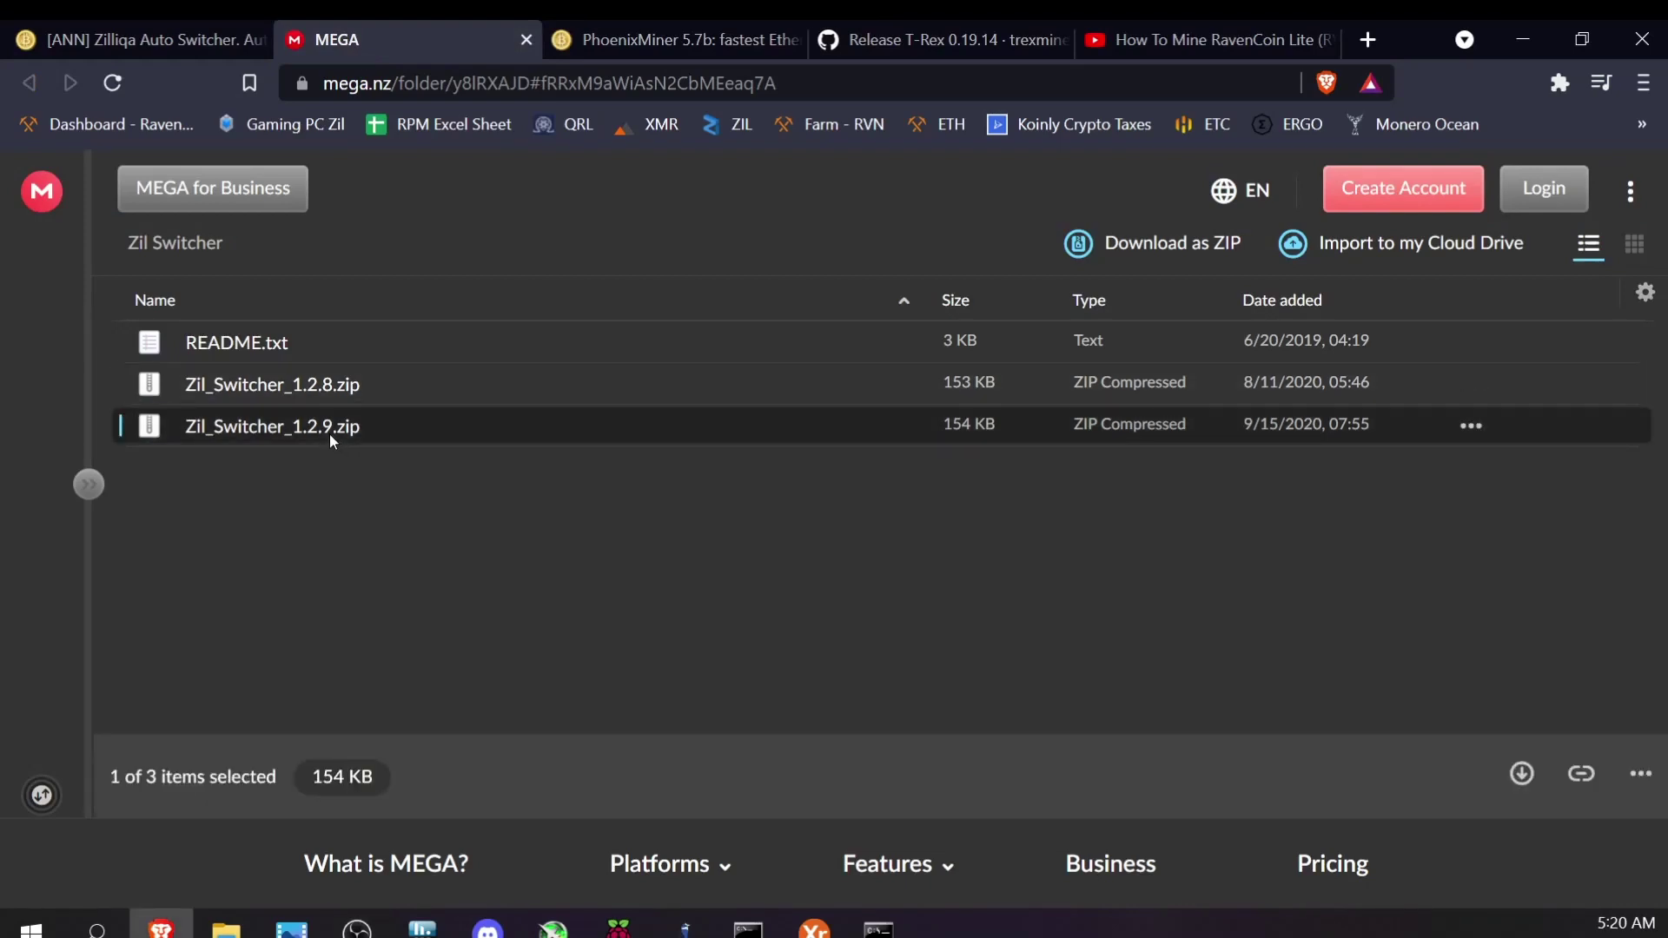
right_click(330, 435)
mouse_move(436, 555)
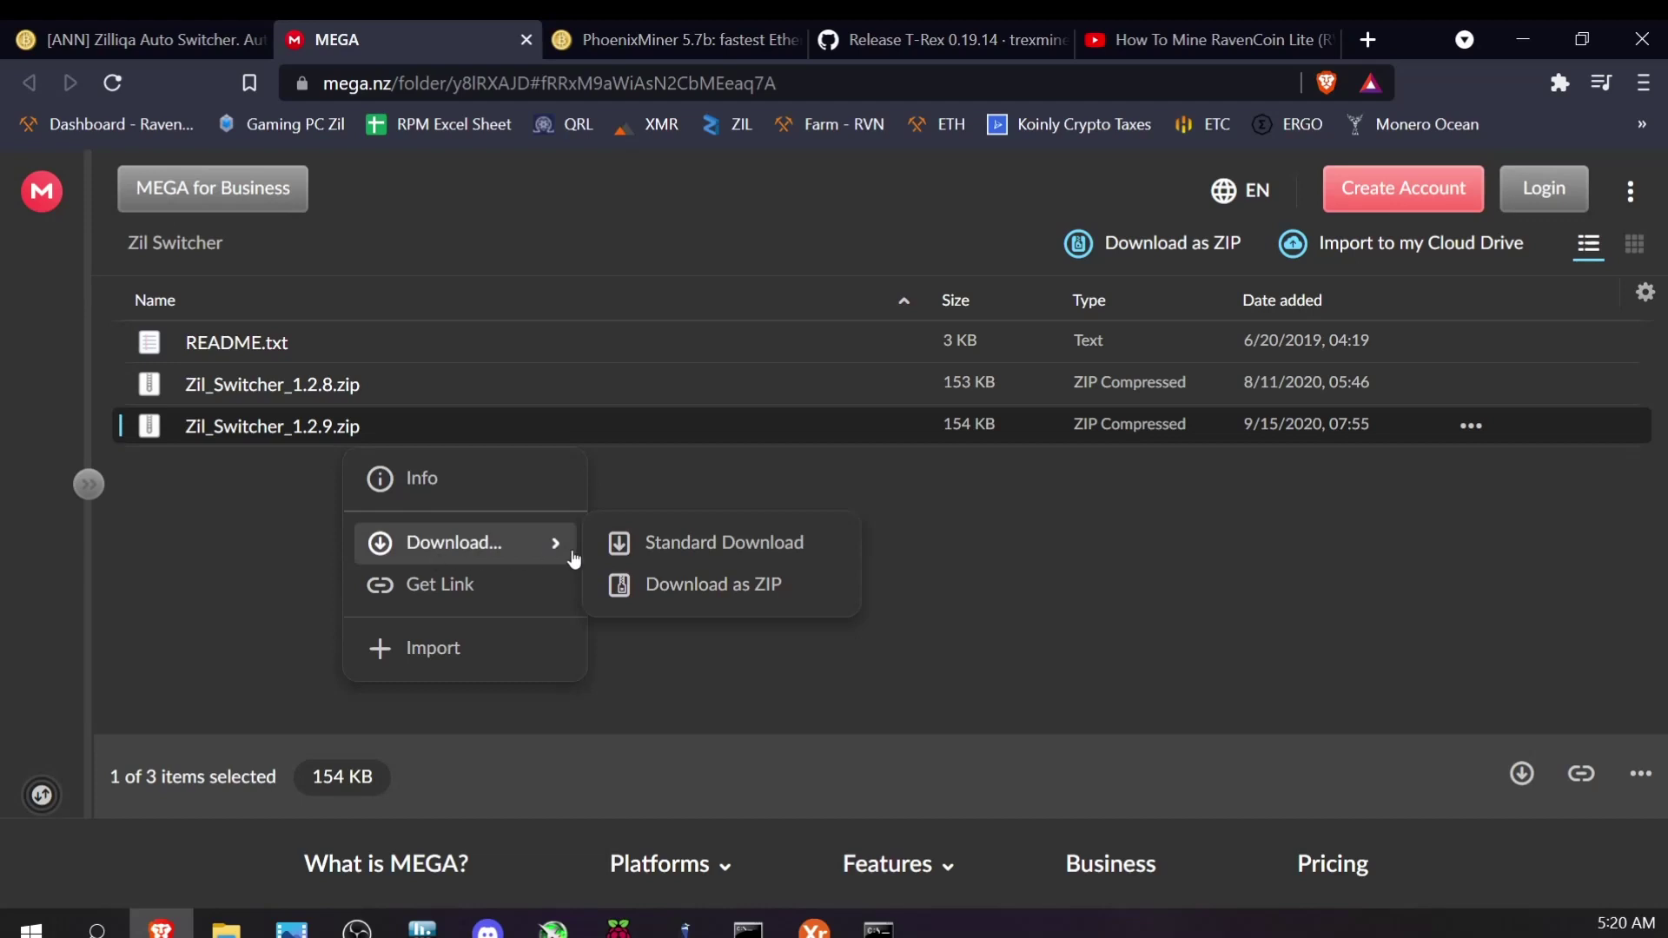
left_click(679, 561)
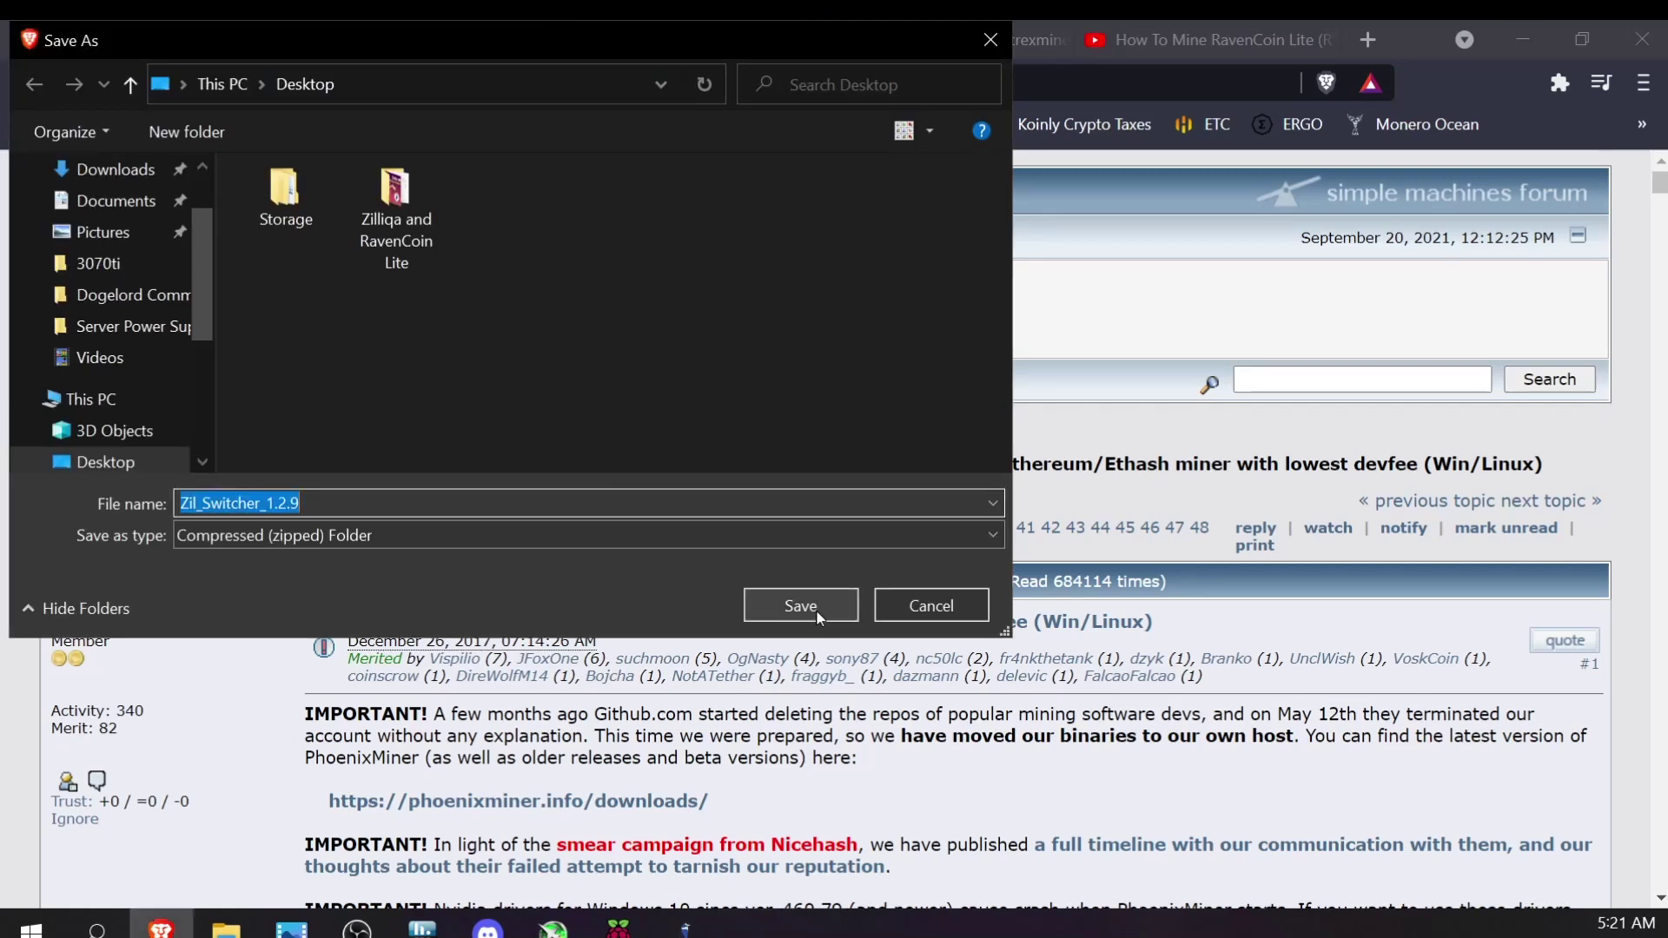
scroll(93, 249, "up", 1)
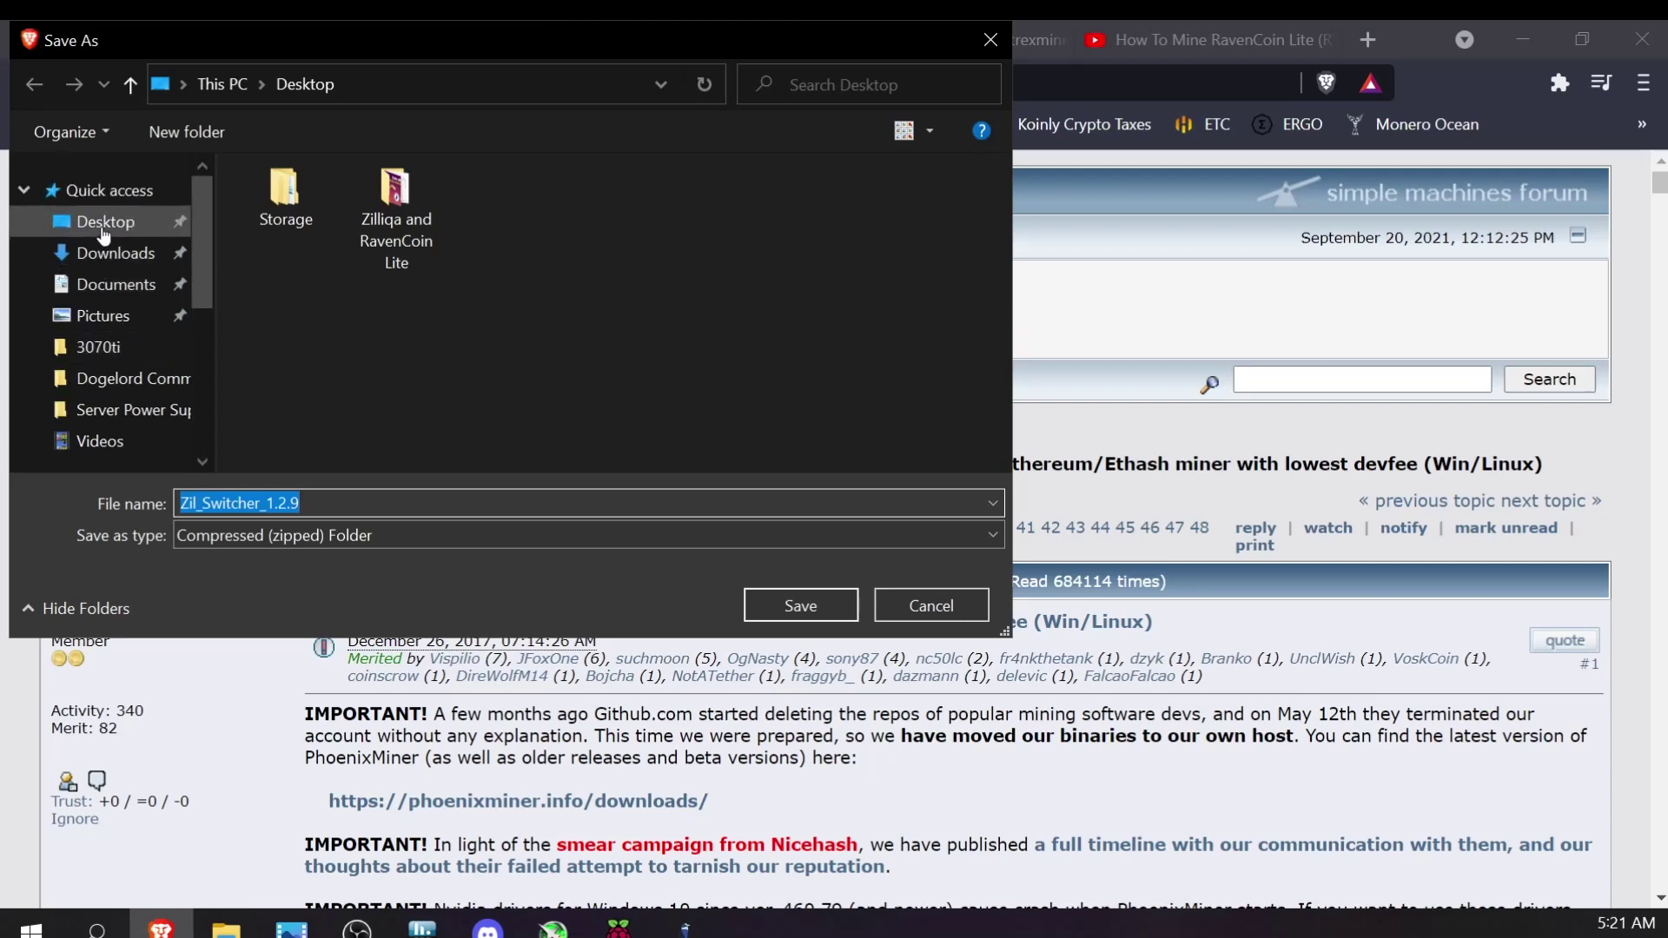
left_click(93, 221)
double_click(421, 174)
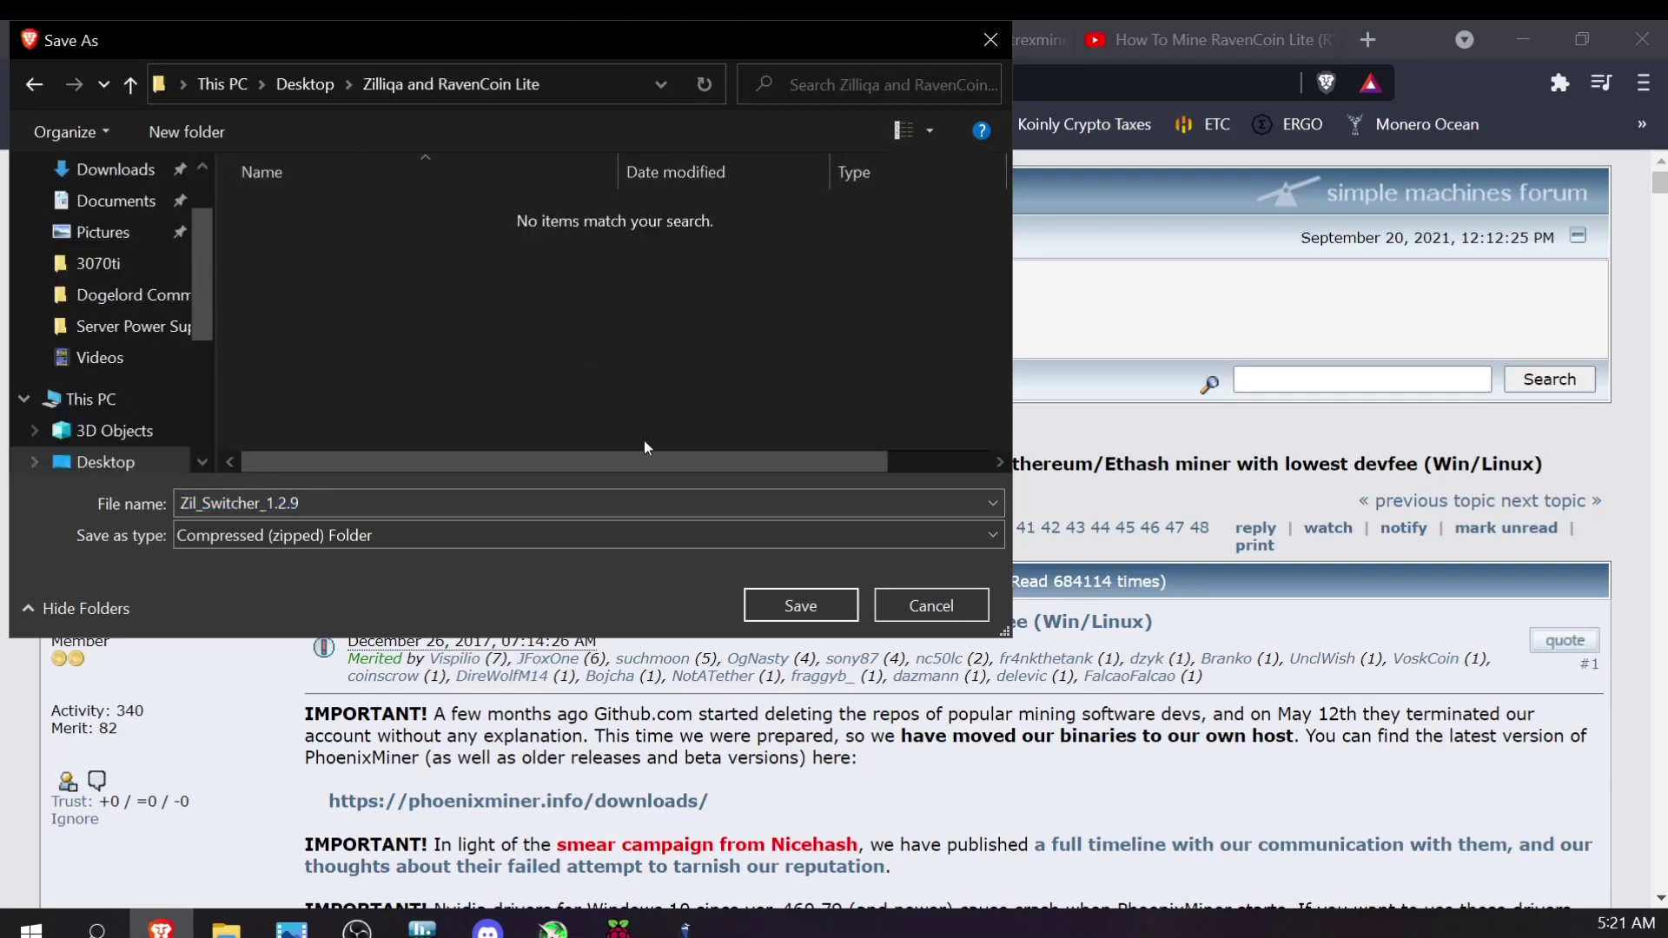
left_click(794, 610)
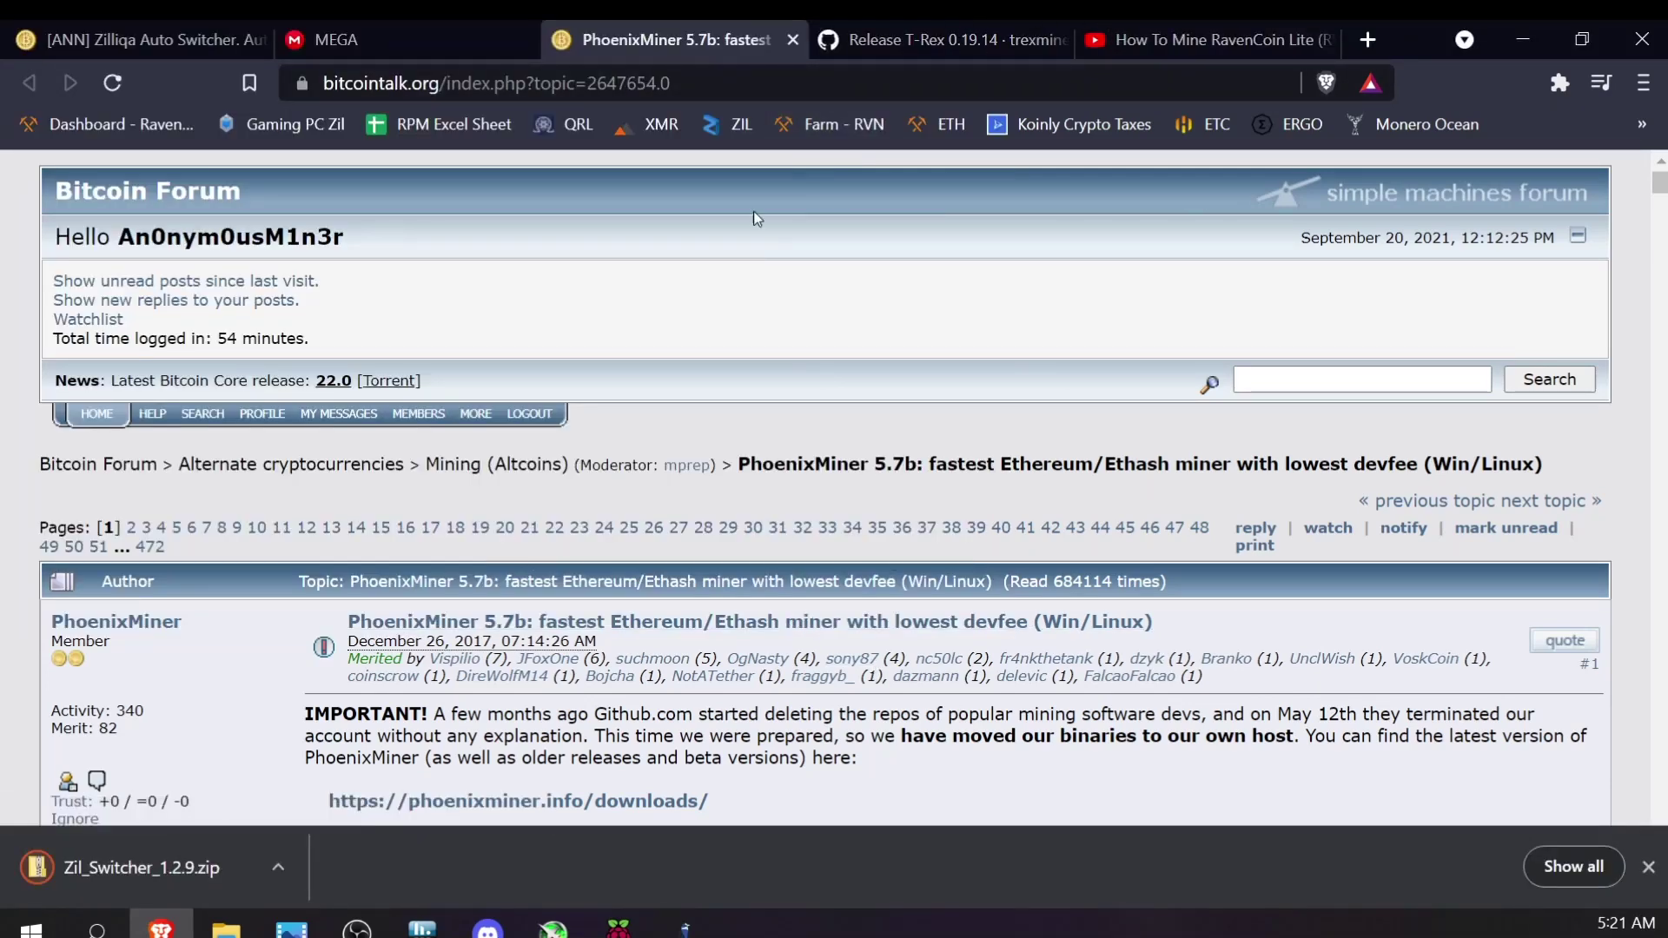
Scroll the Bitcointalk thread and open the phoenixminer.info downloads page.
scroll(611, 570, "down", 3)
scroll(612, 570, "down", 2)
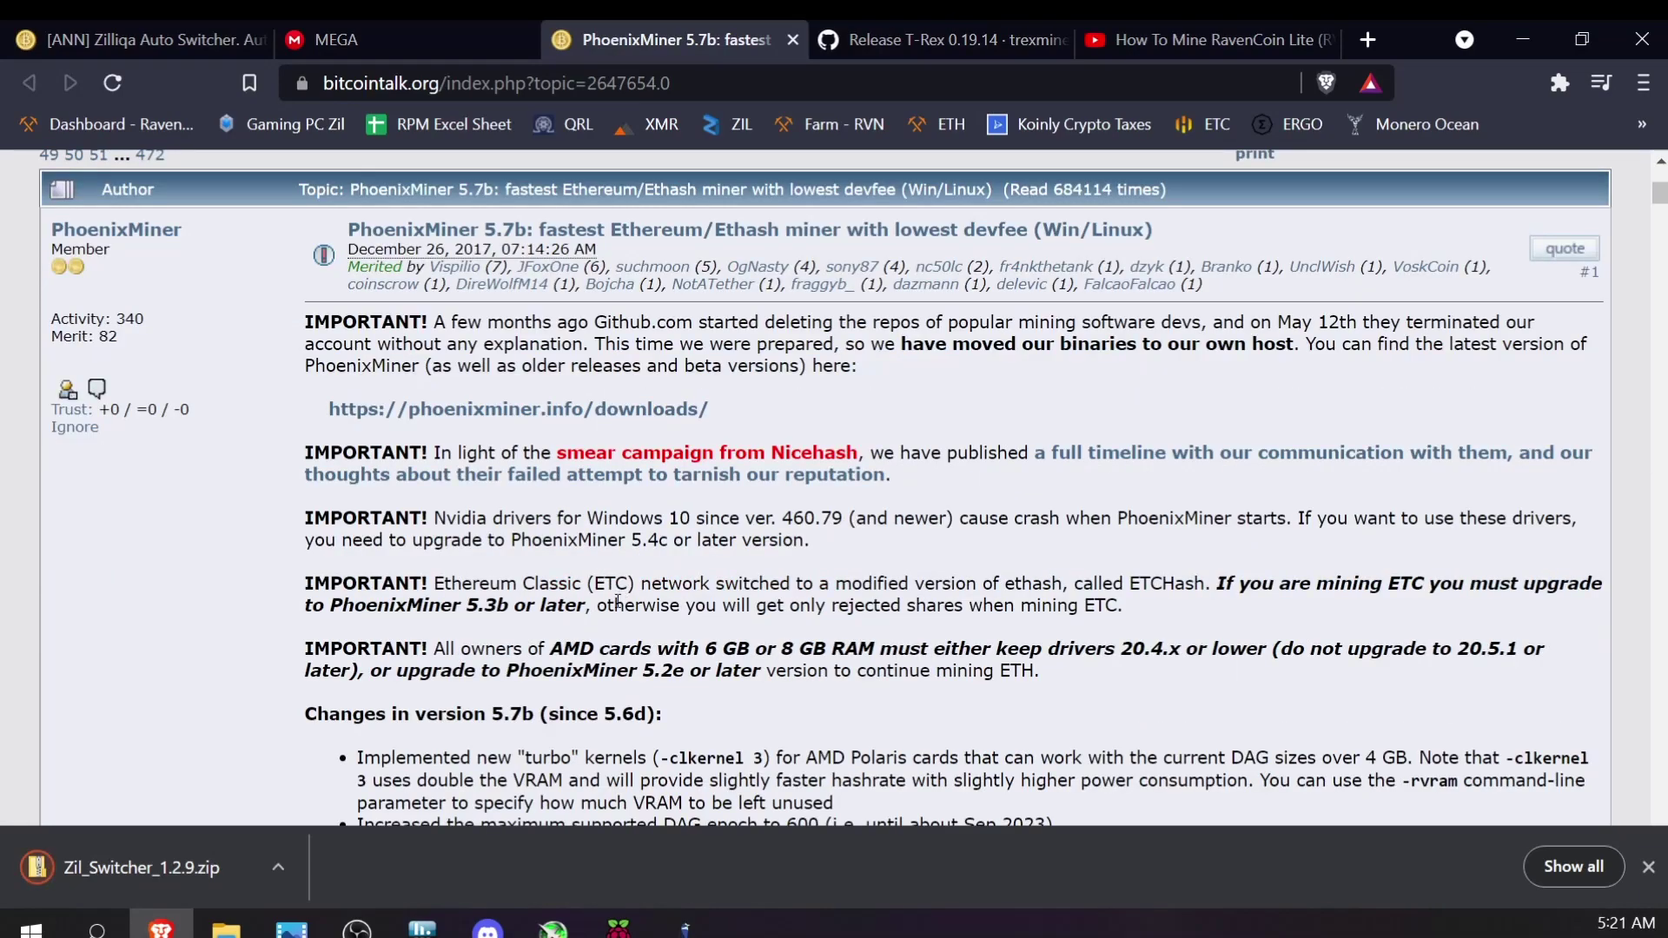
scroll(626, 599, "down", 3)
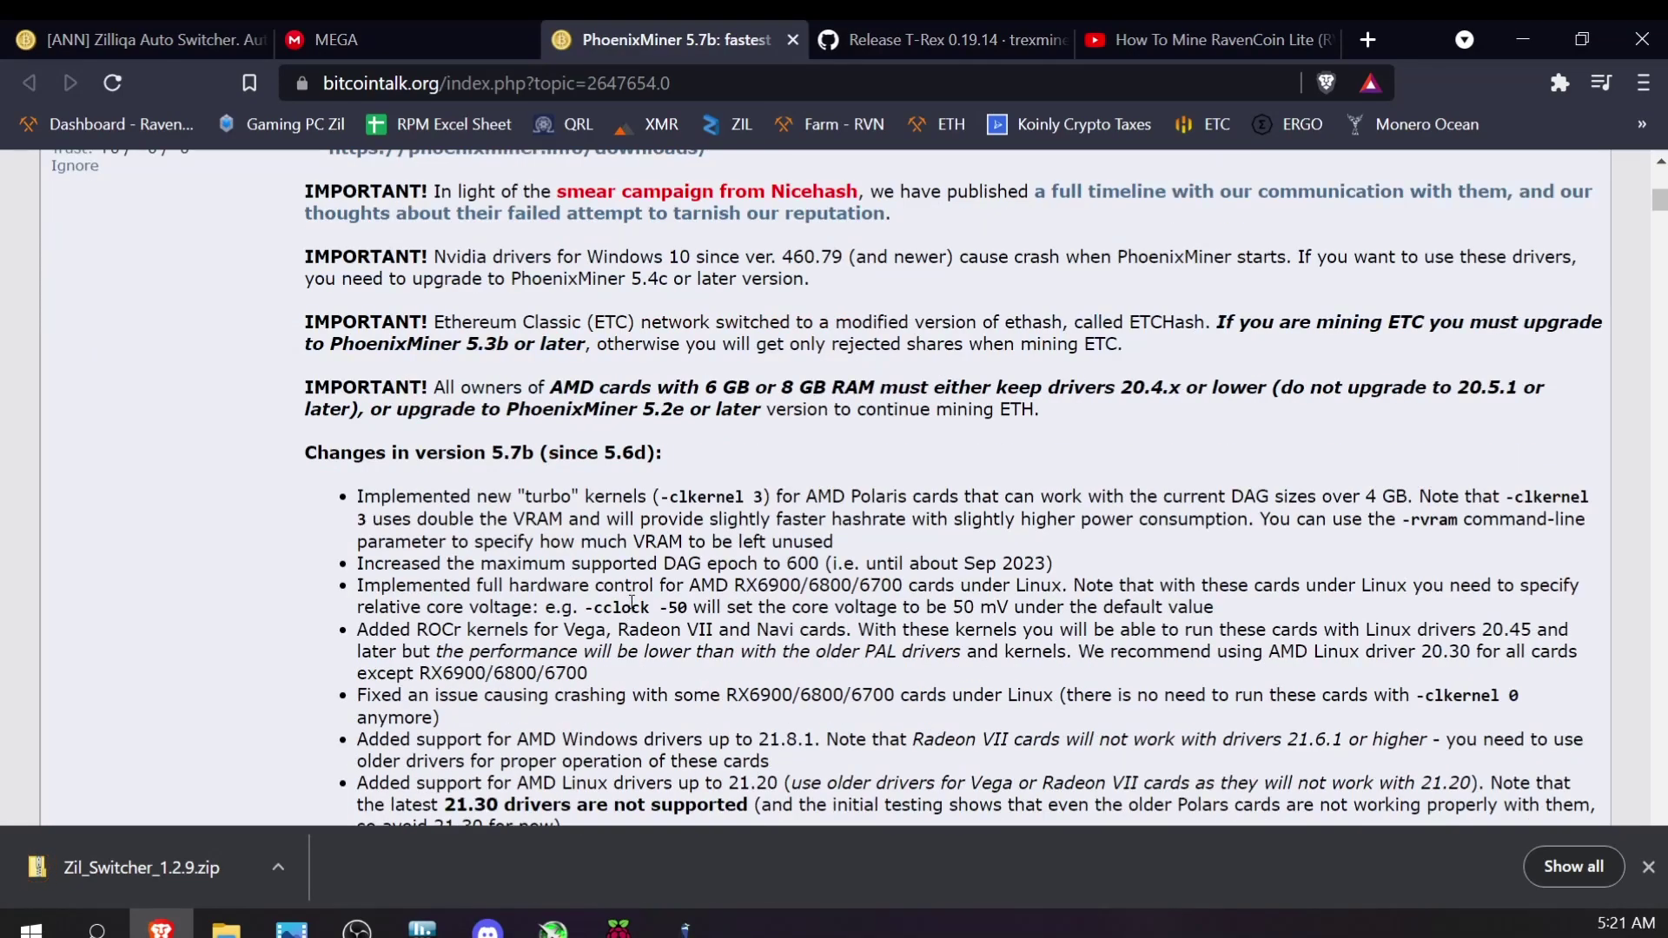
scroll(632, 608, "down", 4)
scroll(632, 611, "up", 15)
scroll(643, 634, "down", 2)
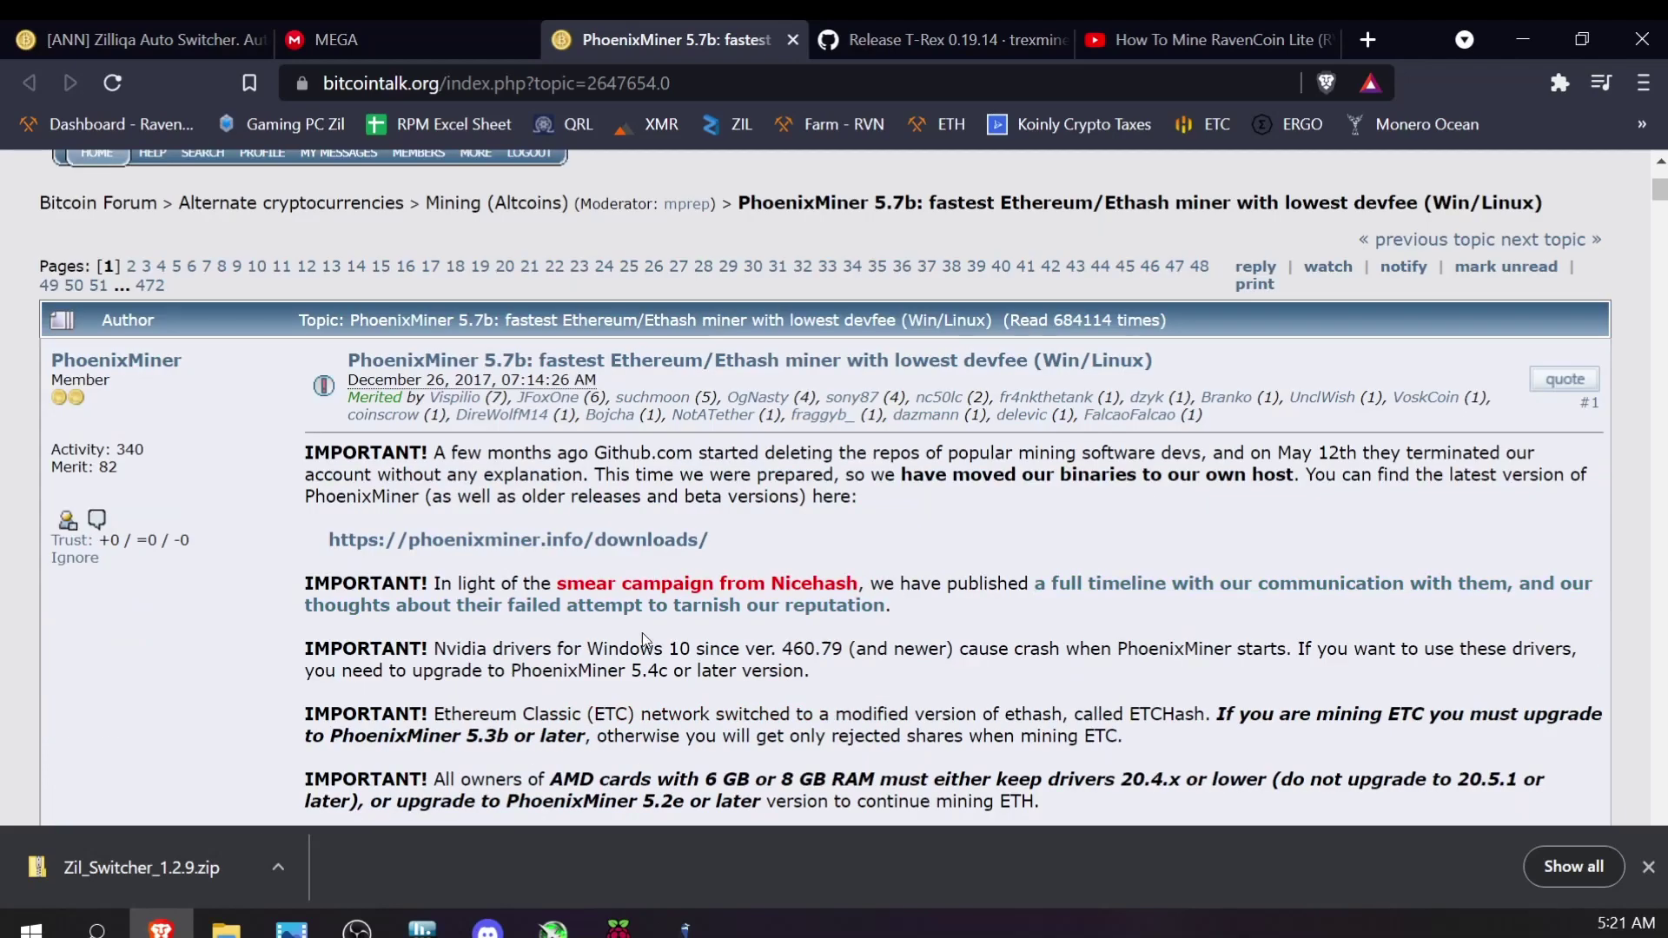
scroll(617, 621, "down", 1)
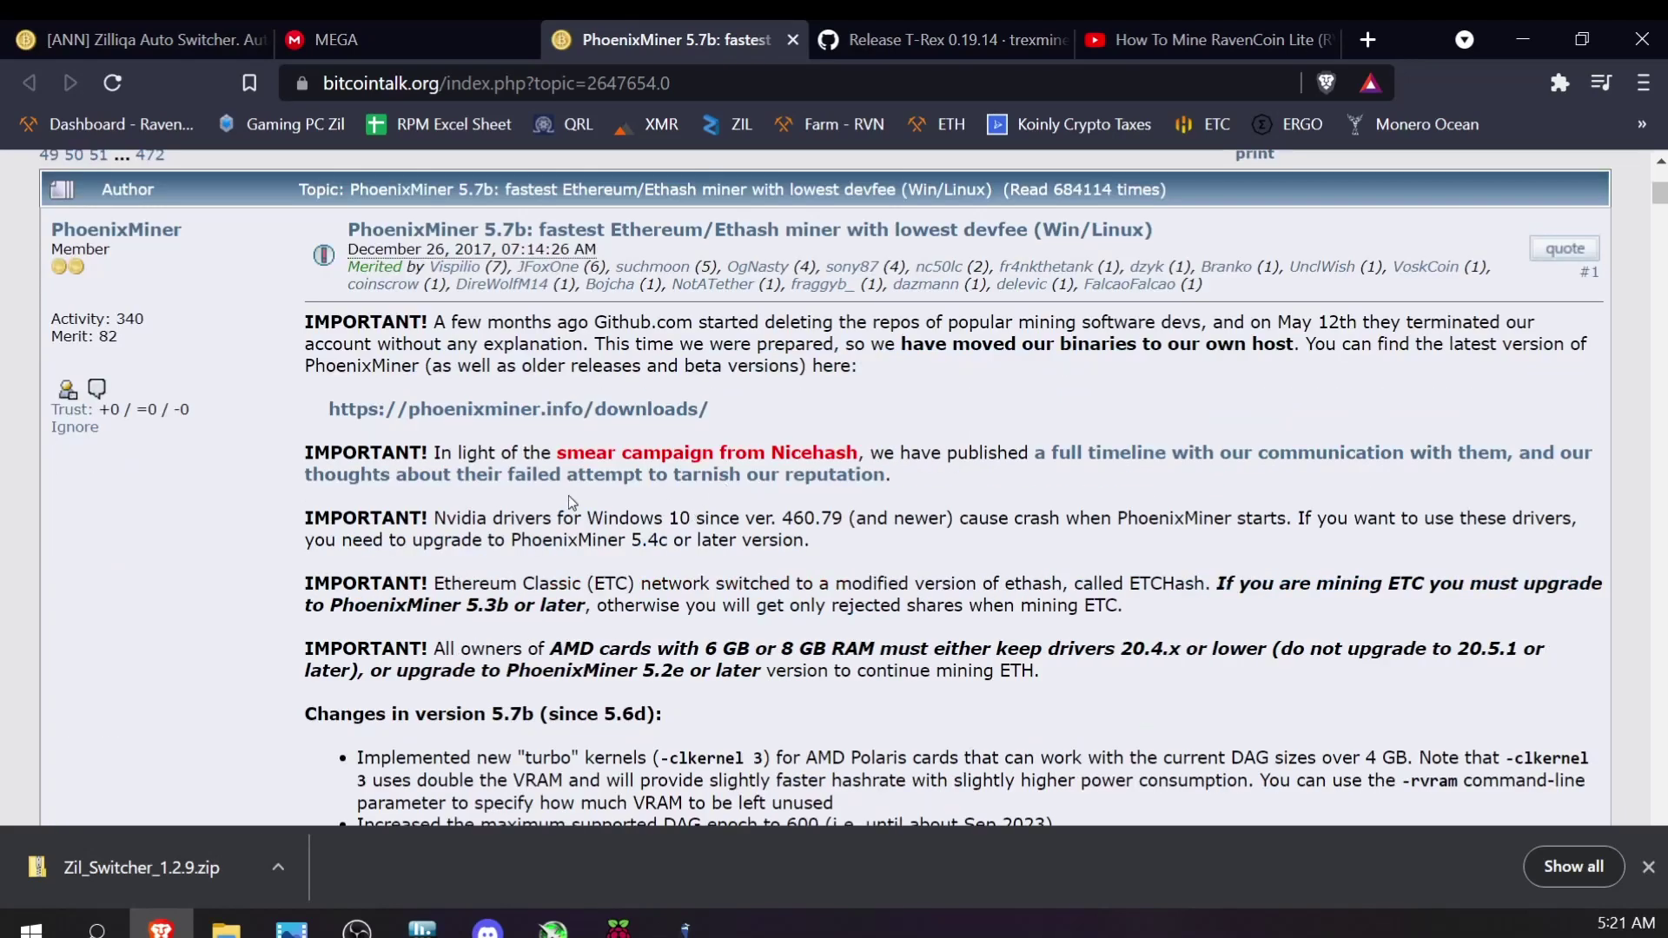
left_click(574, 410)
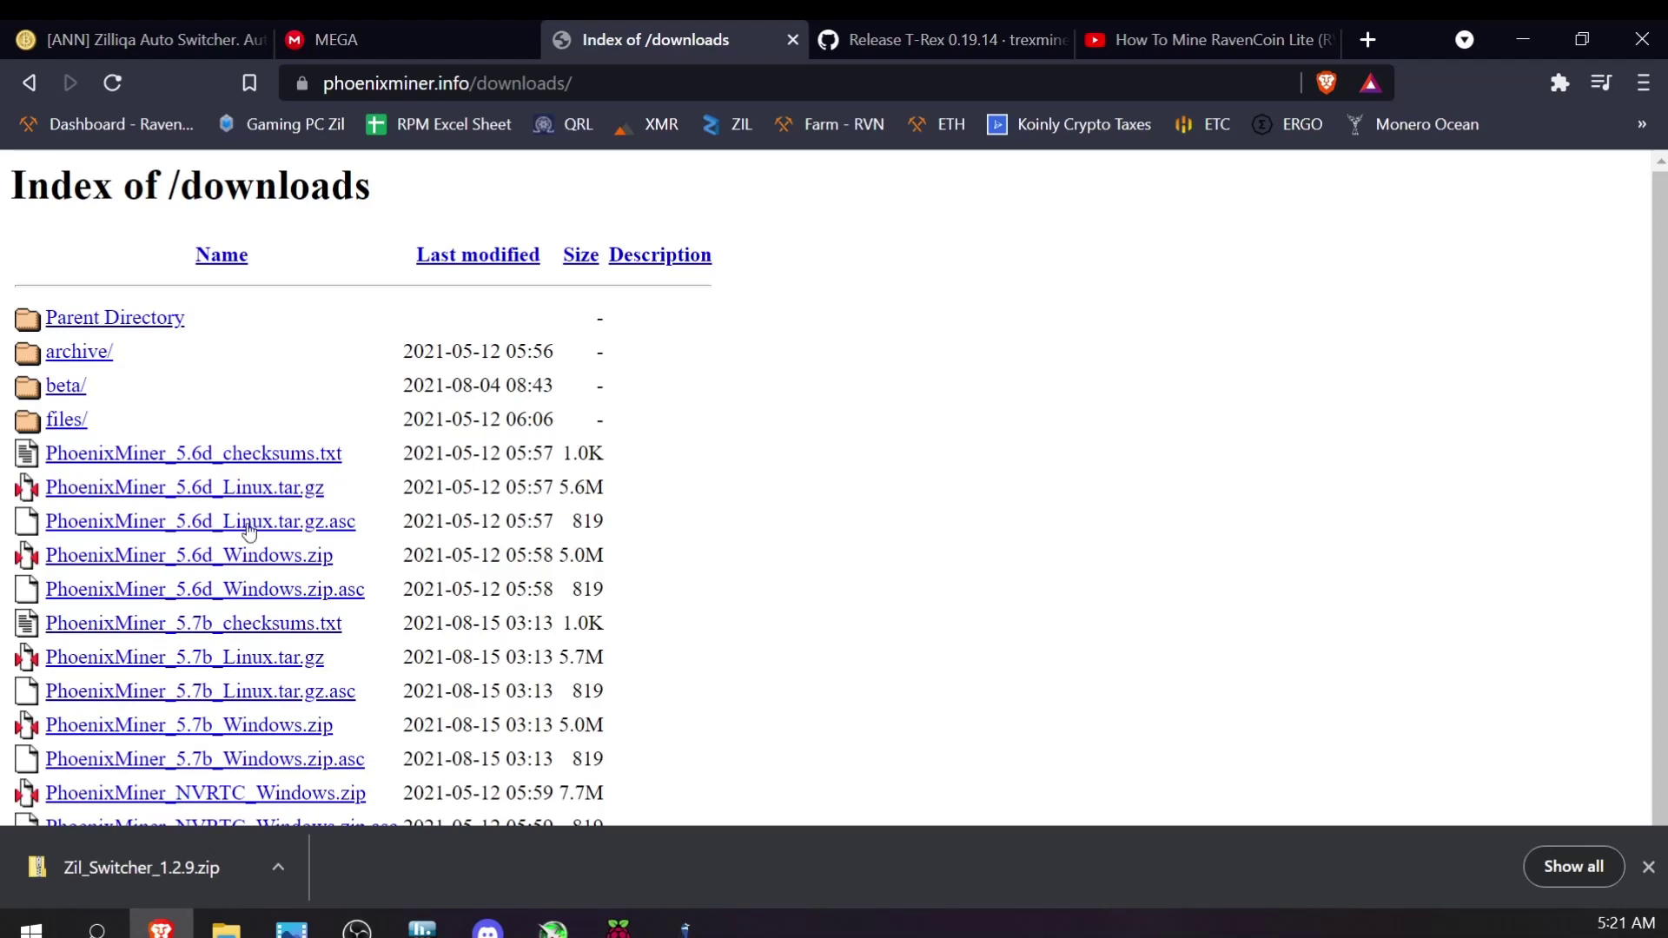
Save PhoenixMiner_5.6d_Windows.zip into Zilliqa and RavenCoin Lite, then bring up the T-Rex 0.19.14 release page.
left_click(203, 567)
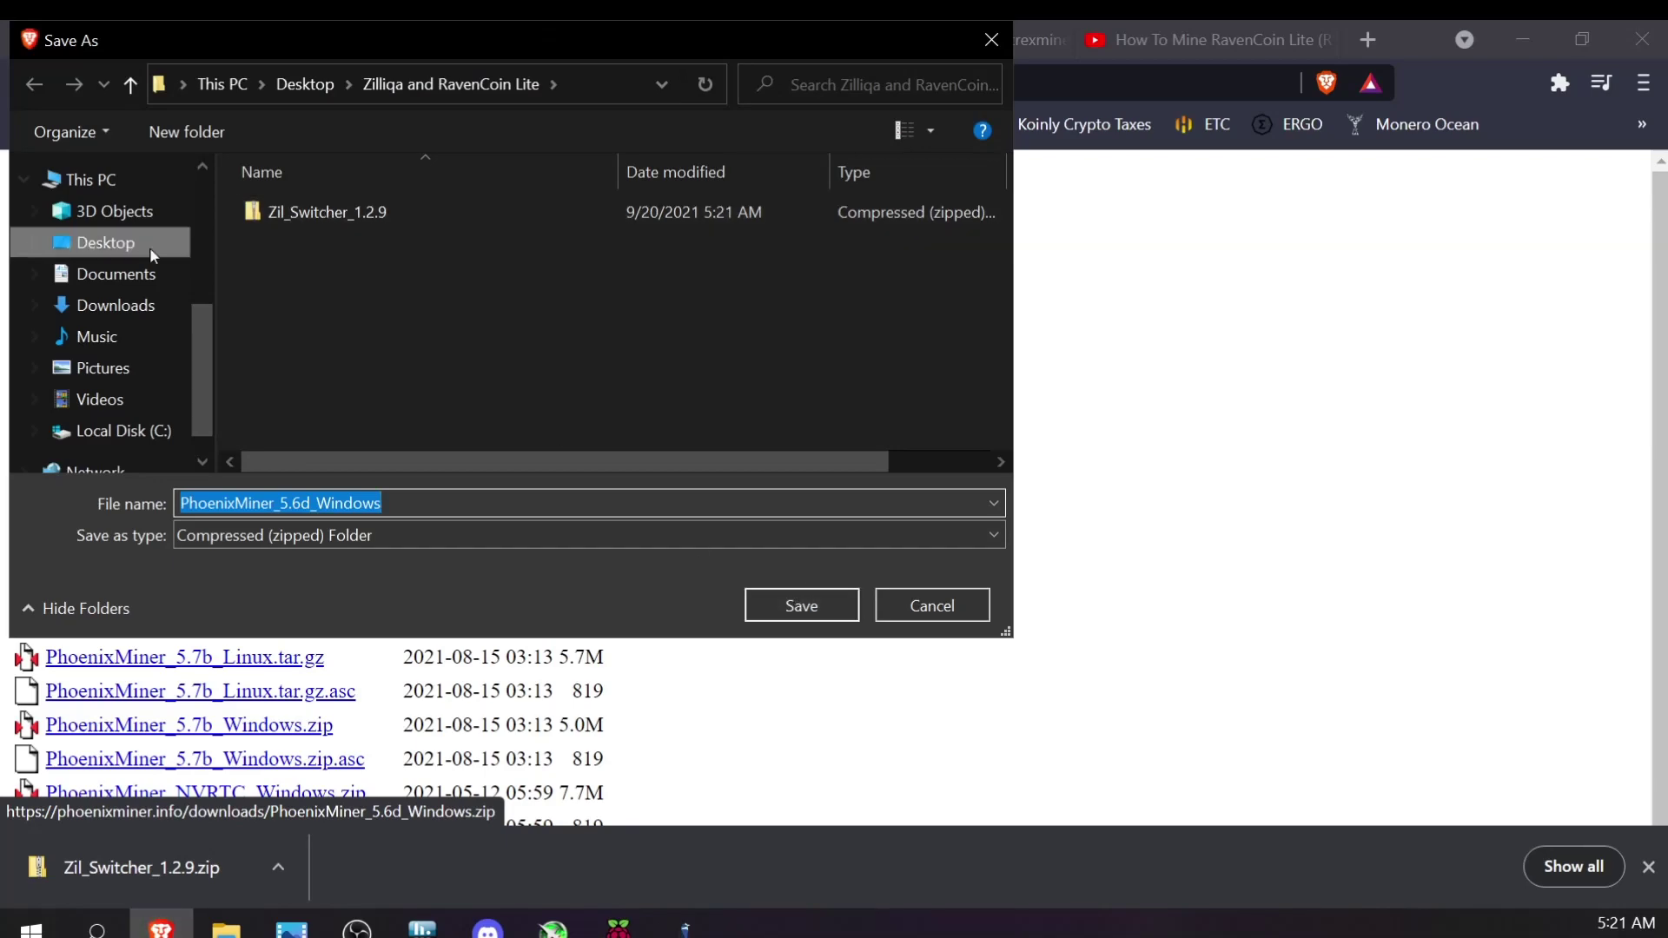
left_click(118, 246)
double_click(391, 208)
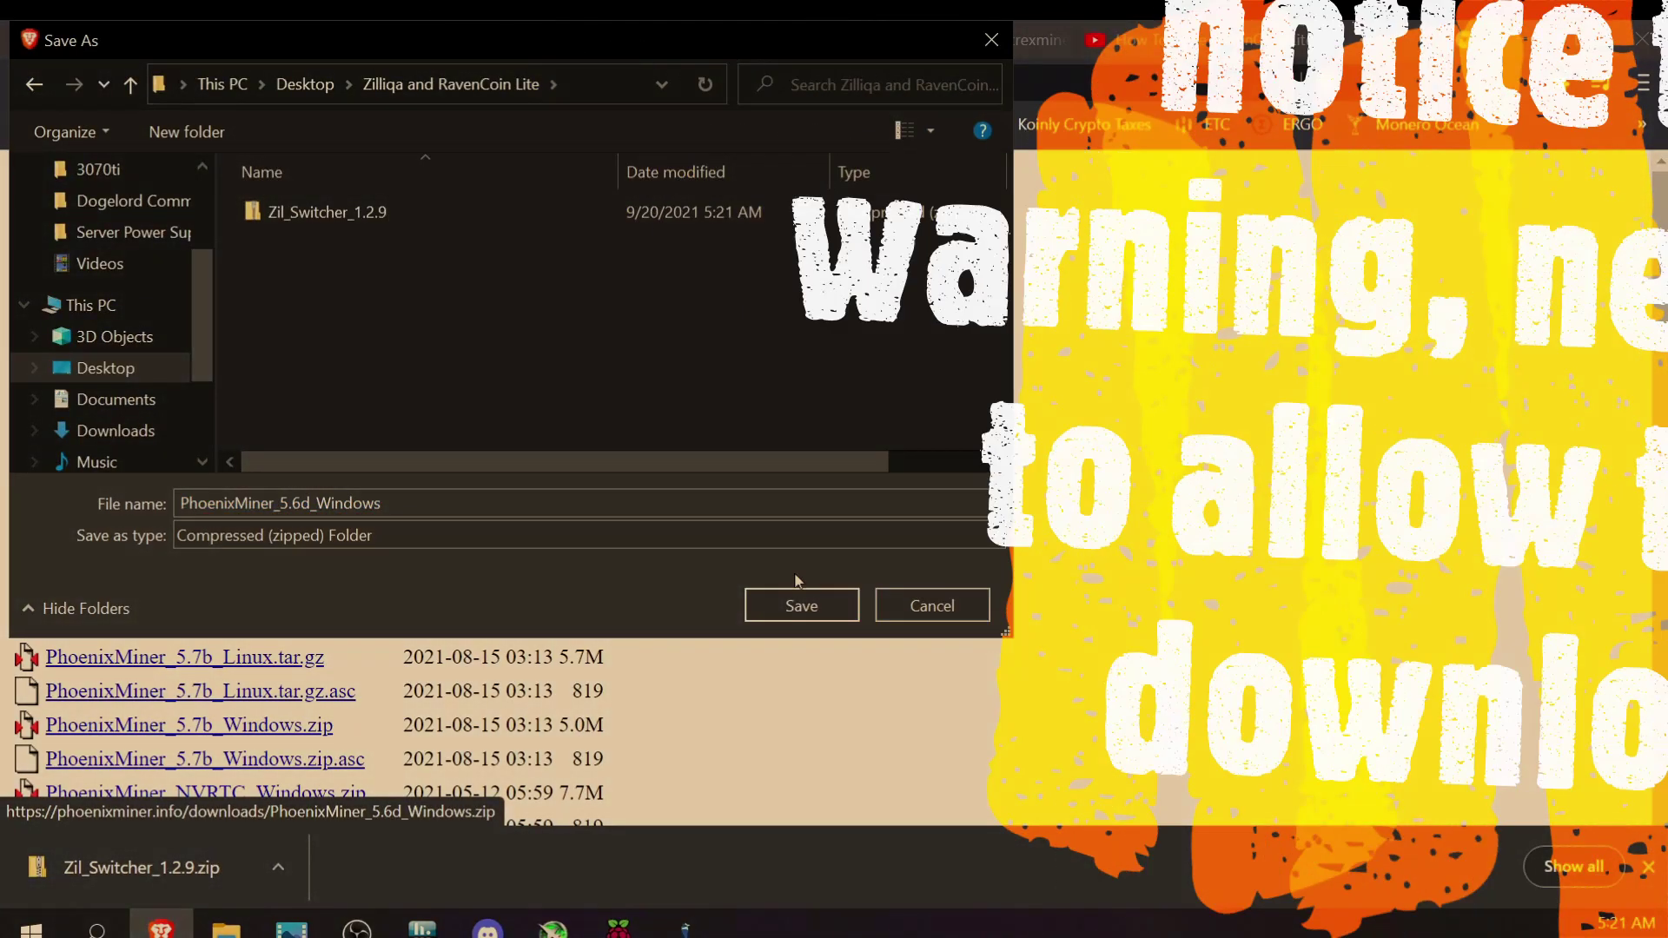
left_click(793, 604)
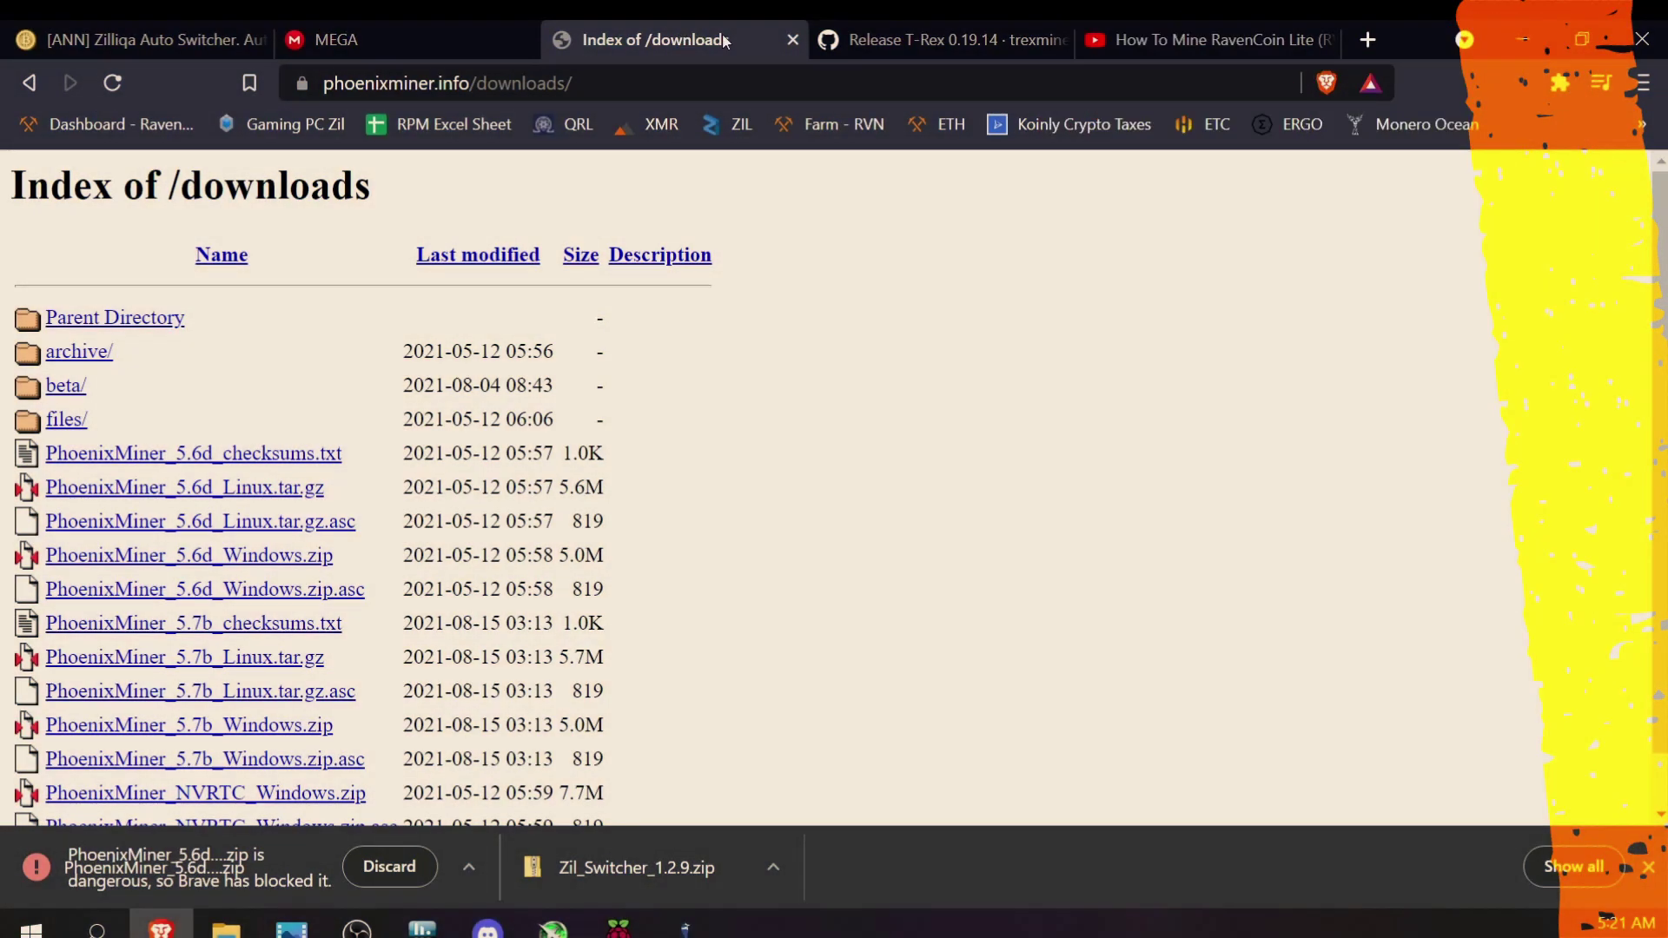
left_click(868, 39)
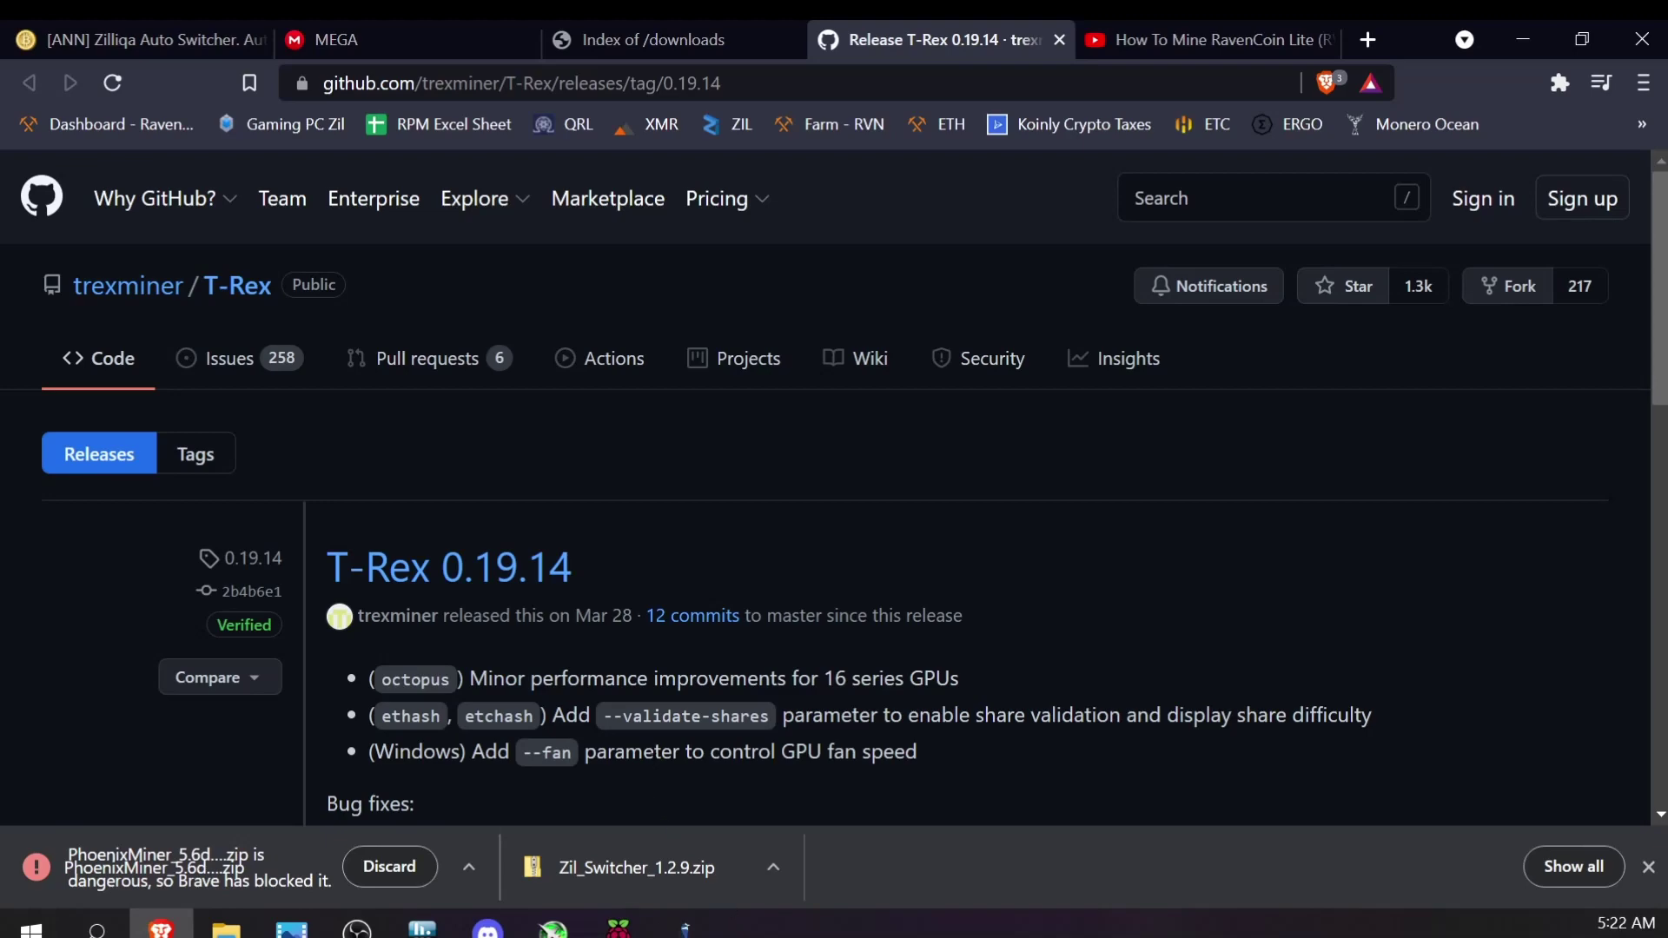
Save t-rex-0.19.14-win-cuda11.1.zip from the GitHub Assets into Zilliqa and RavenCoin Lite, then show the YouTube video.
scroll(676, 648, "down", 3)
scroll(558, 582, "down", 8)
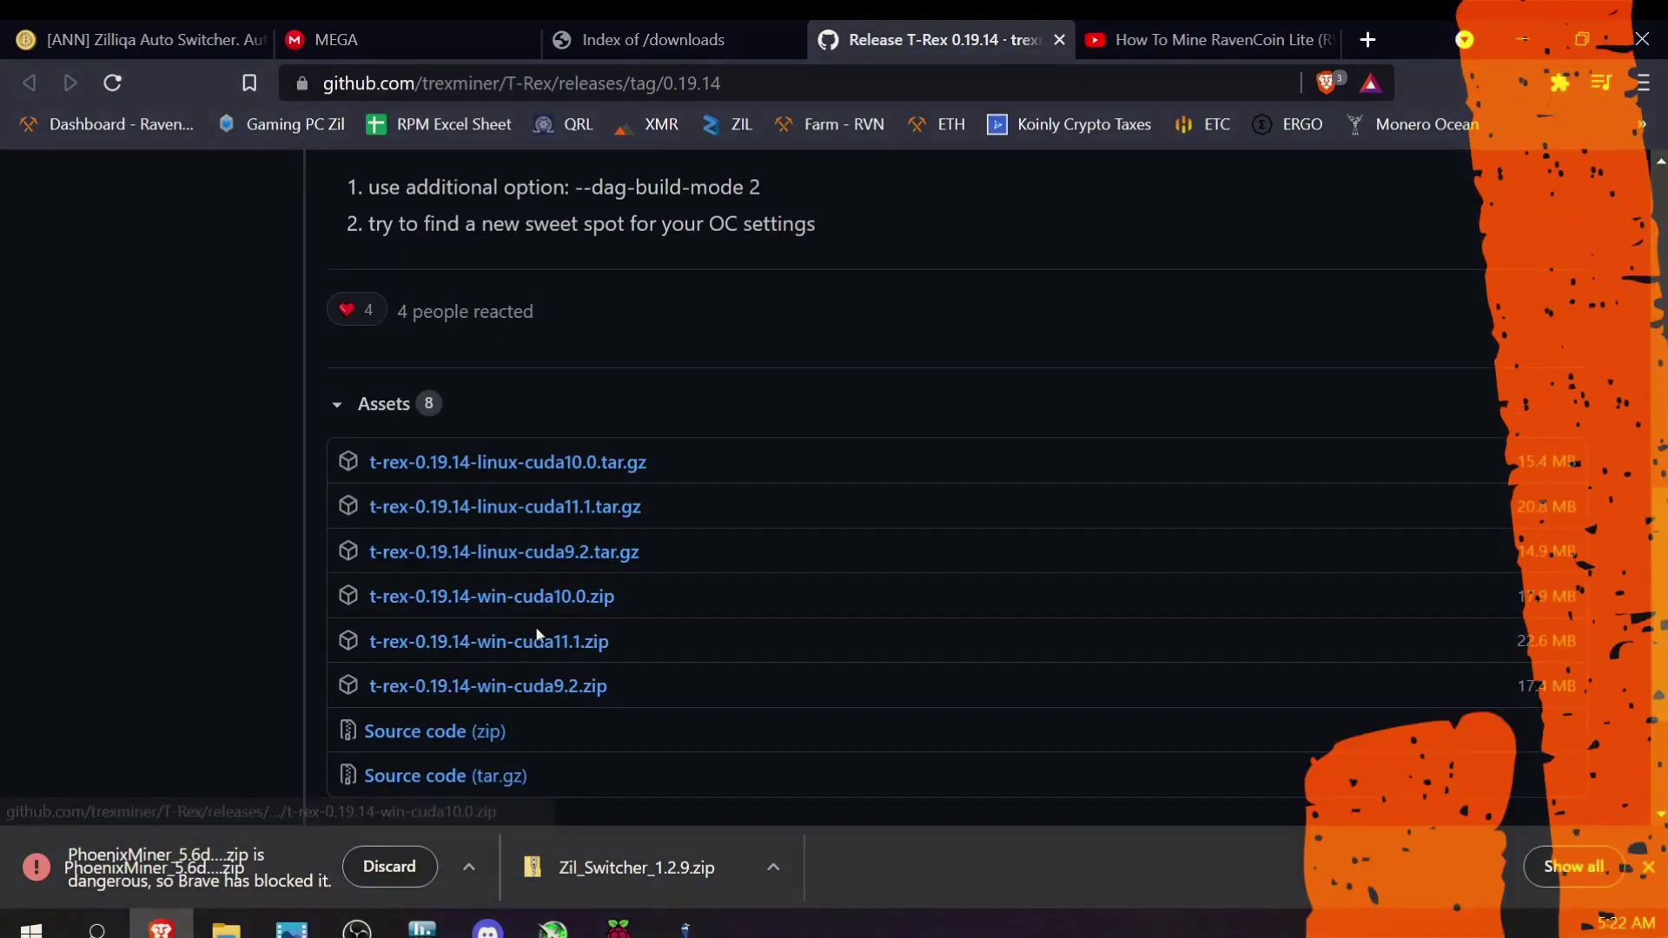
left_click(538, 643)
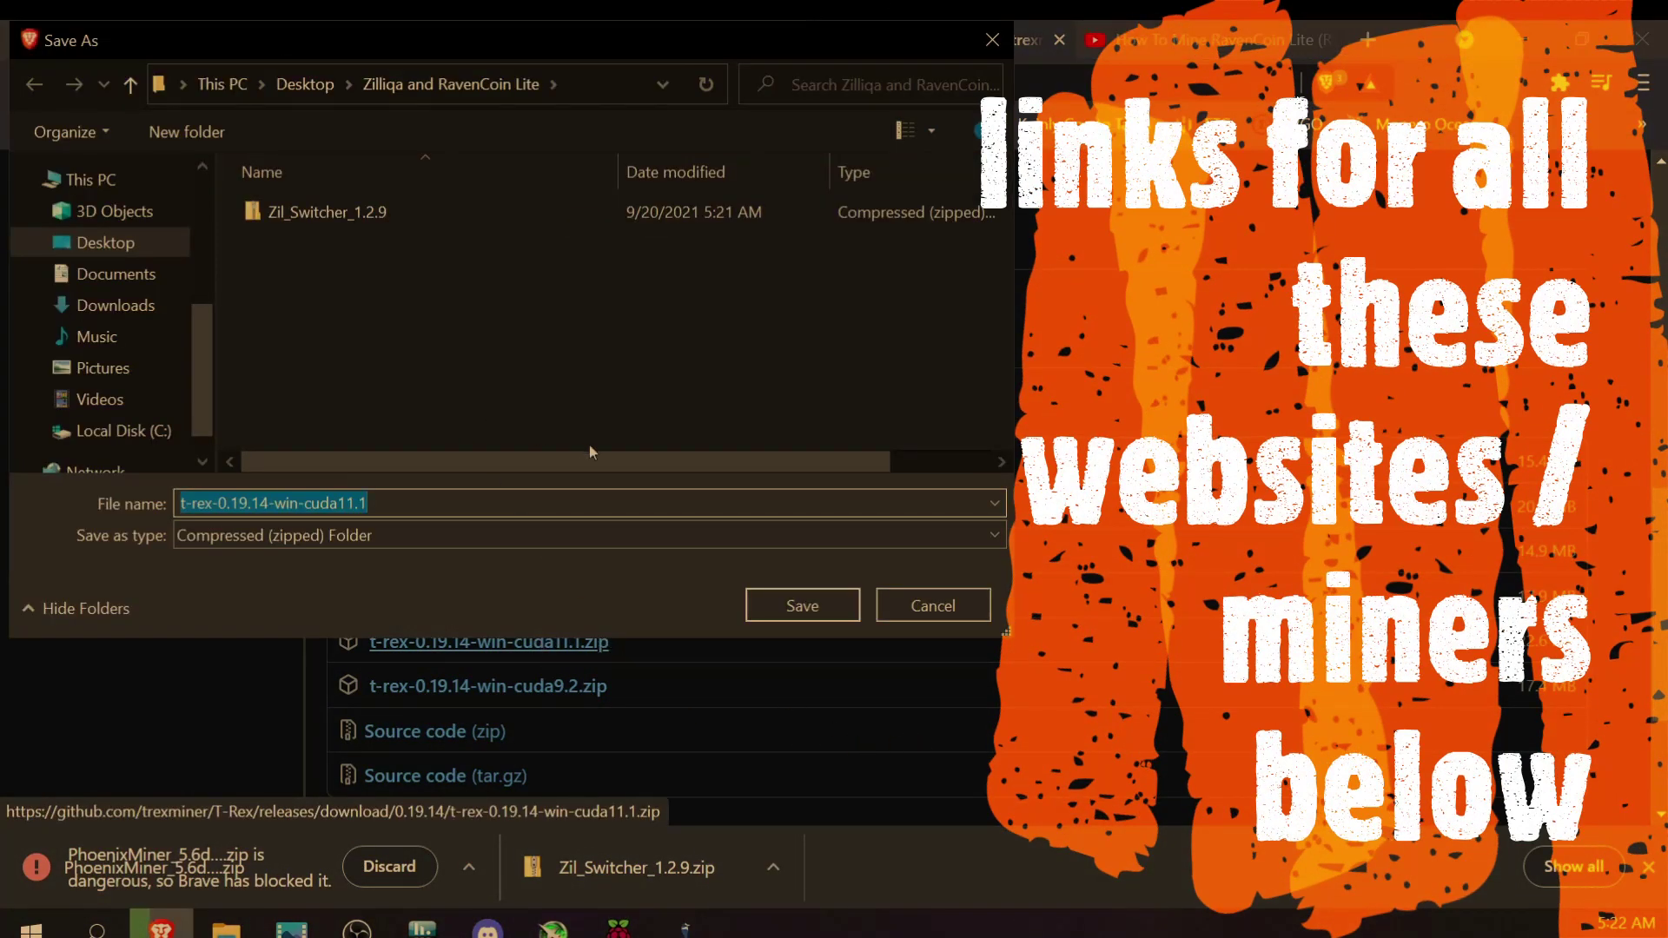
left_click(104, 243)
left_click(395, 204)
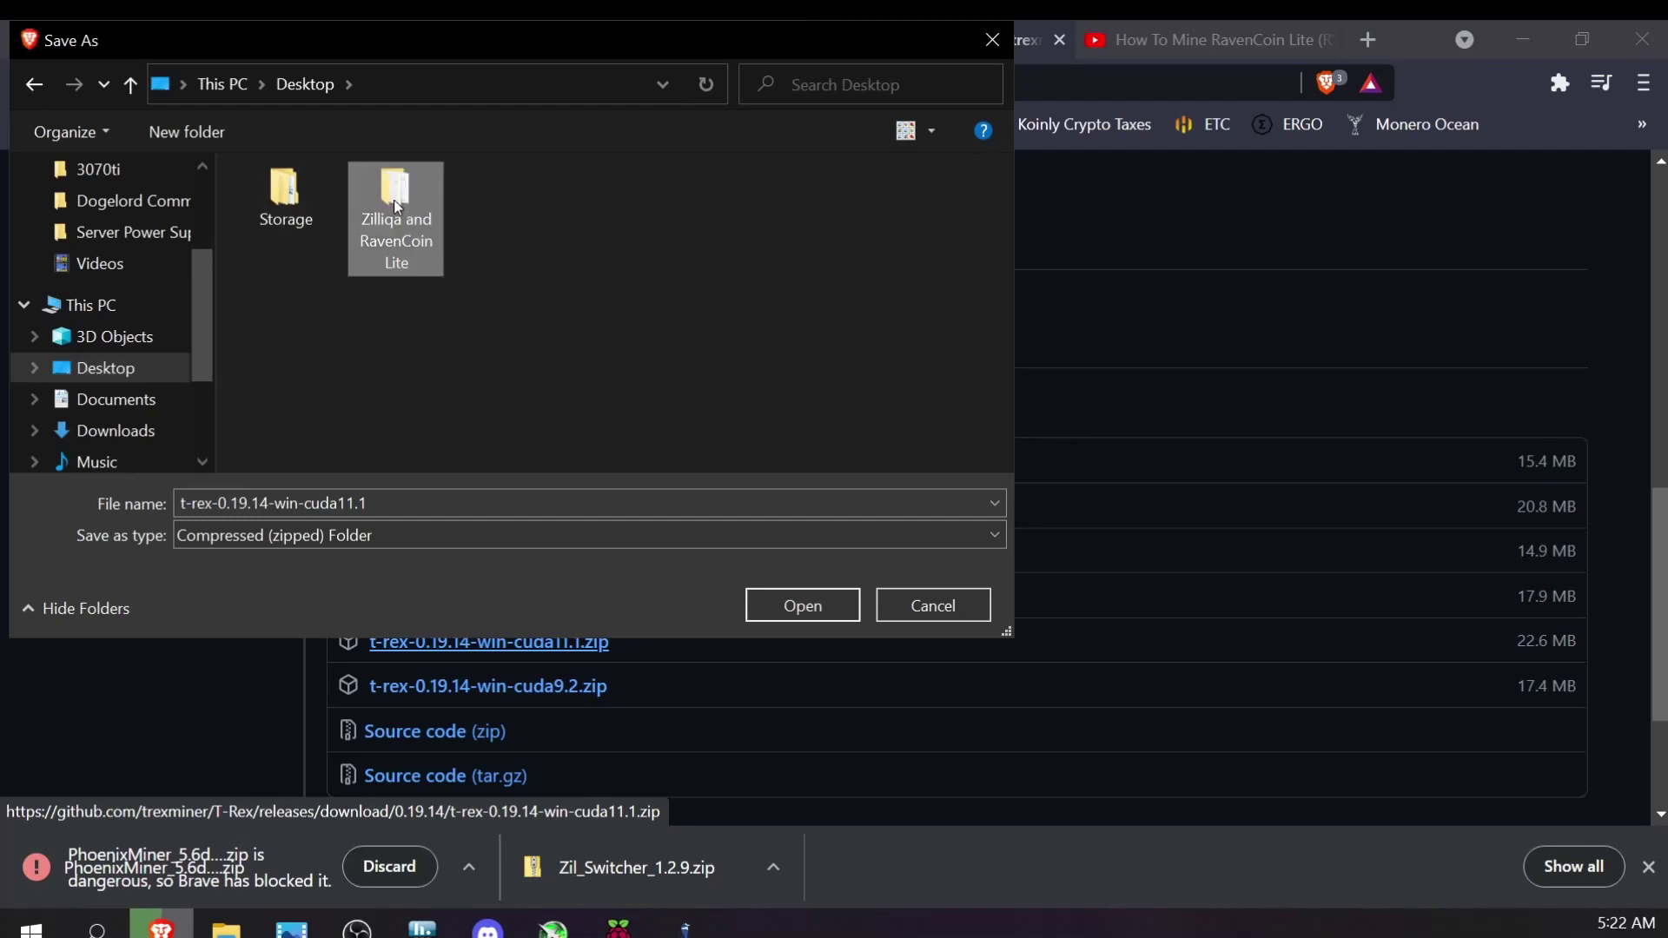
double_click(395, 204)
left_click(807, 601)
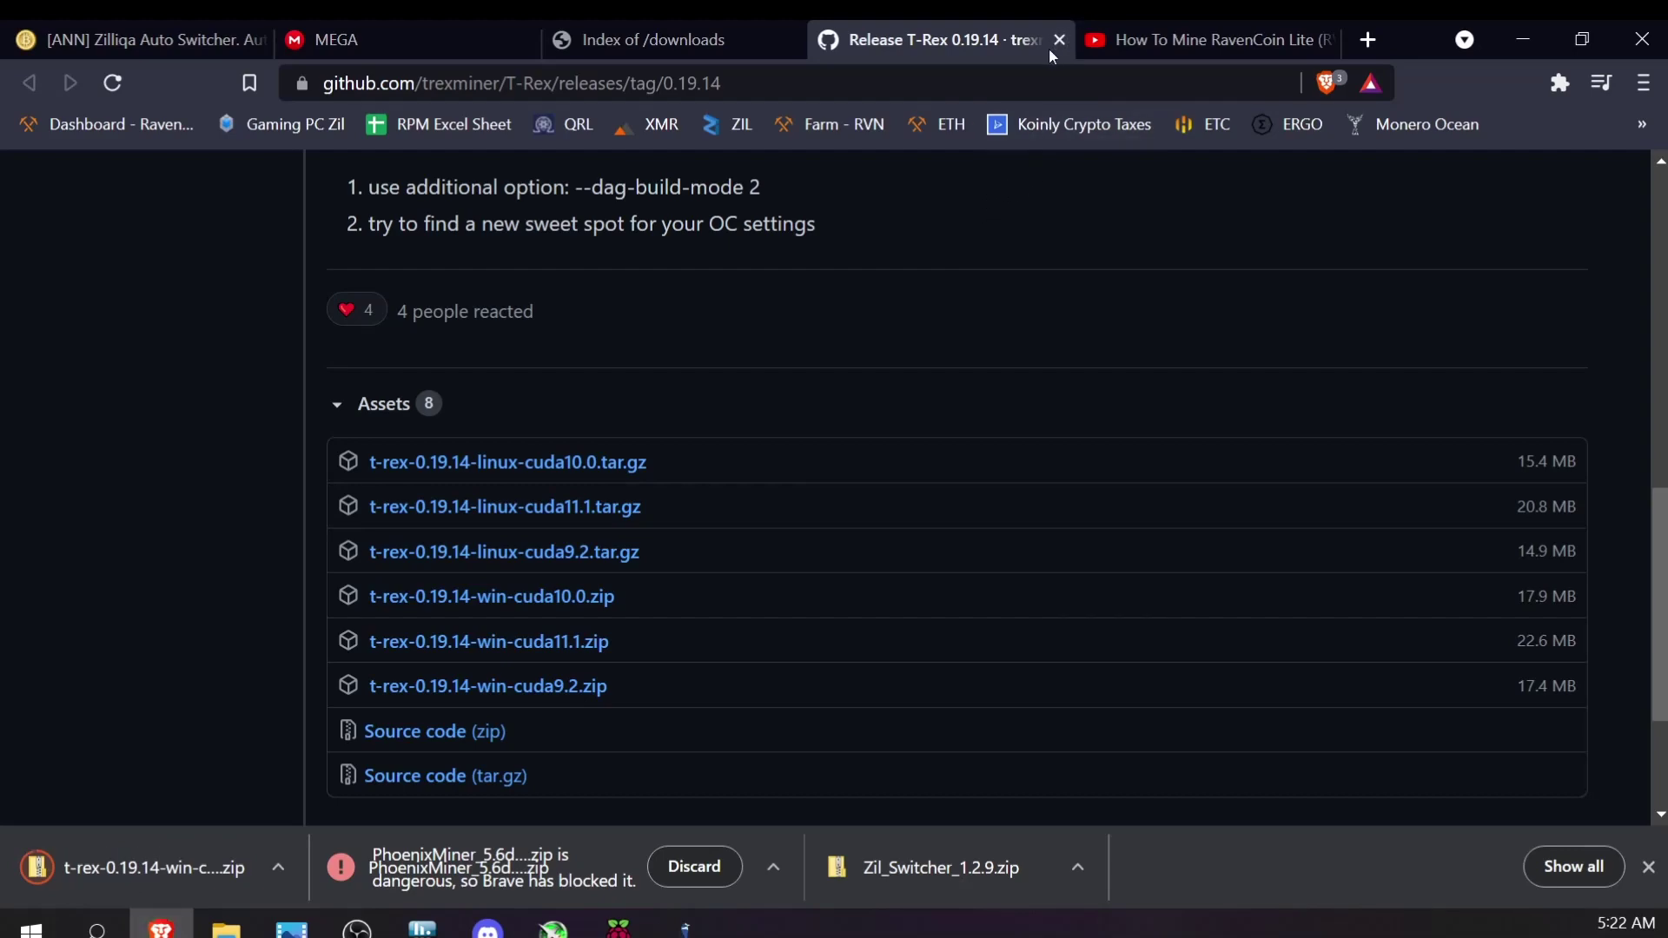
left_click(1176, 44)
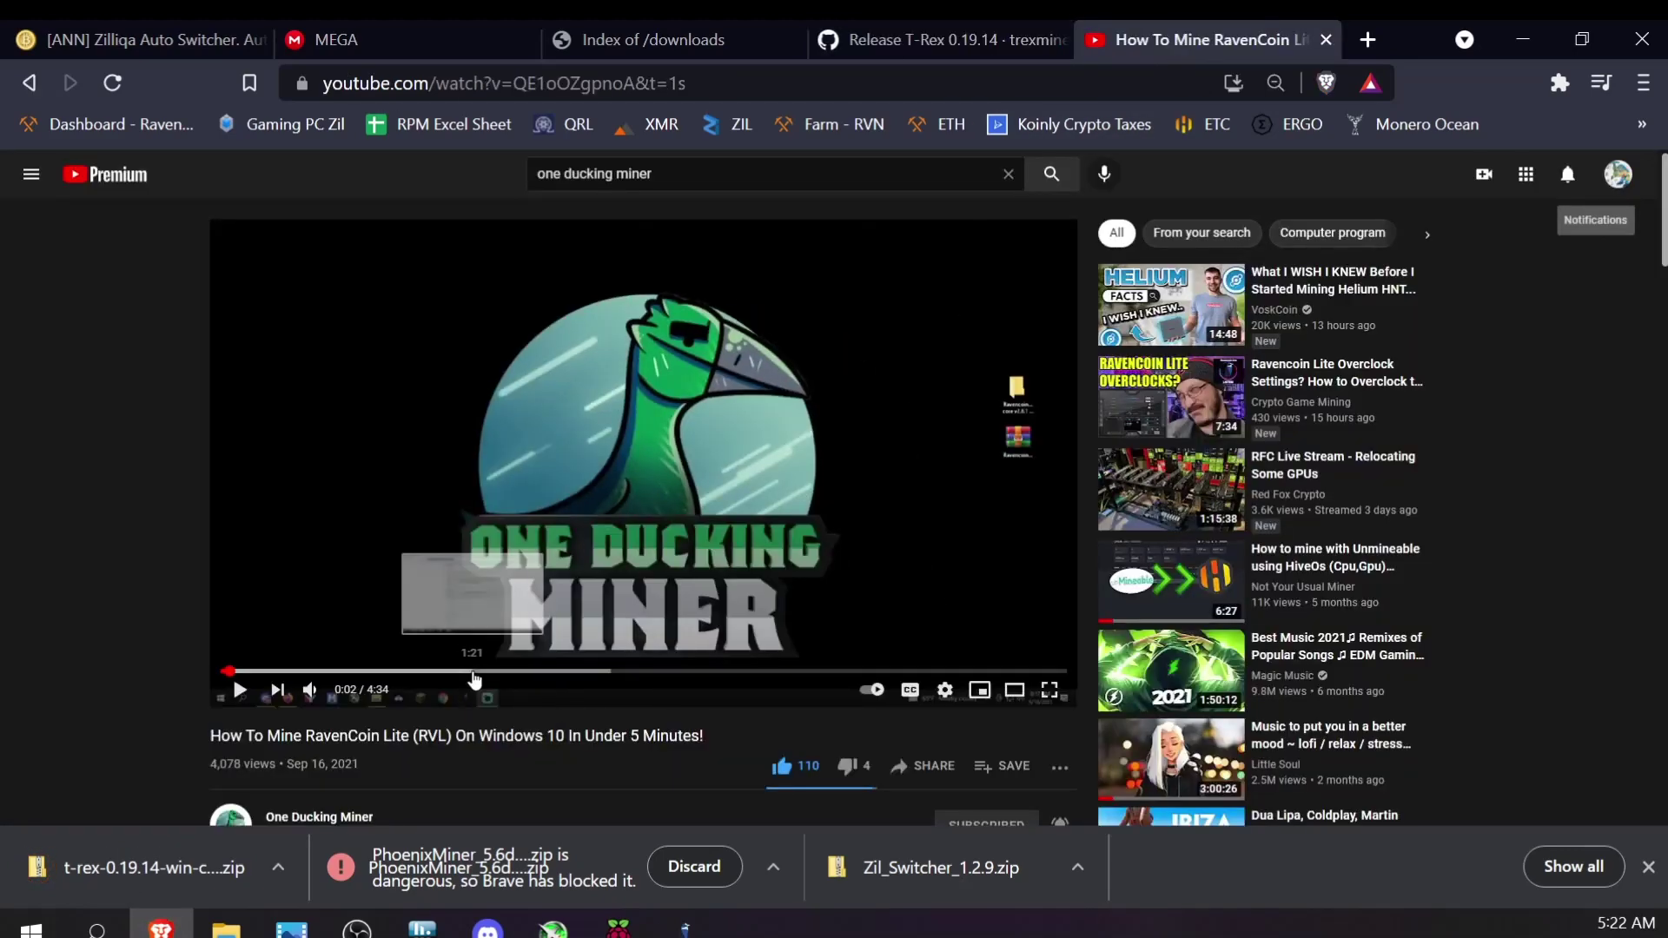
scroll(531, 606, "down", 5)
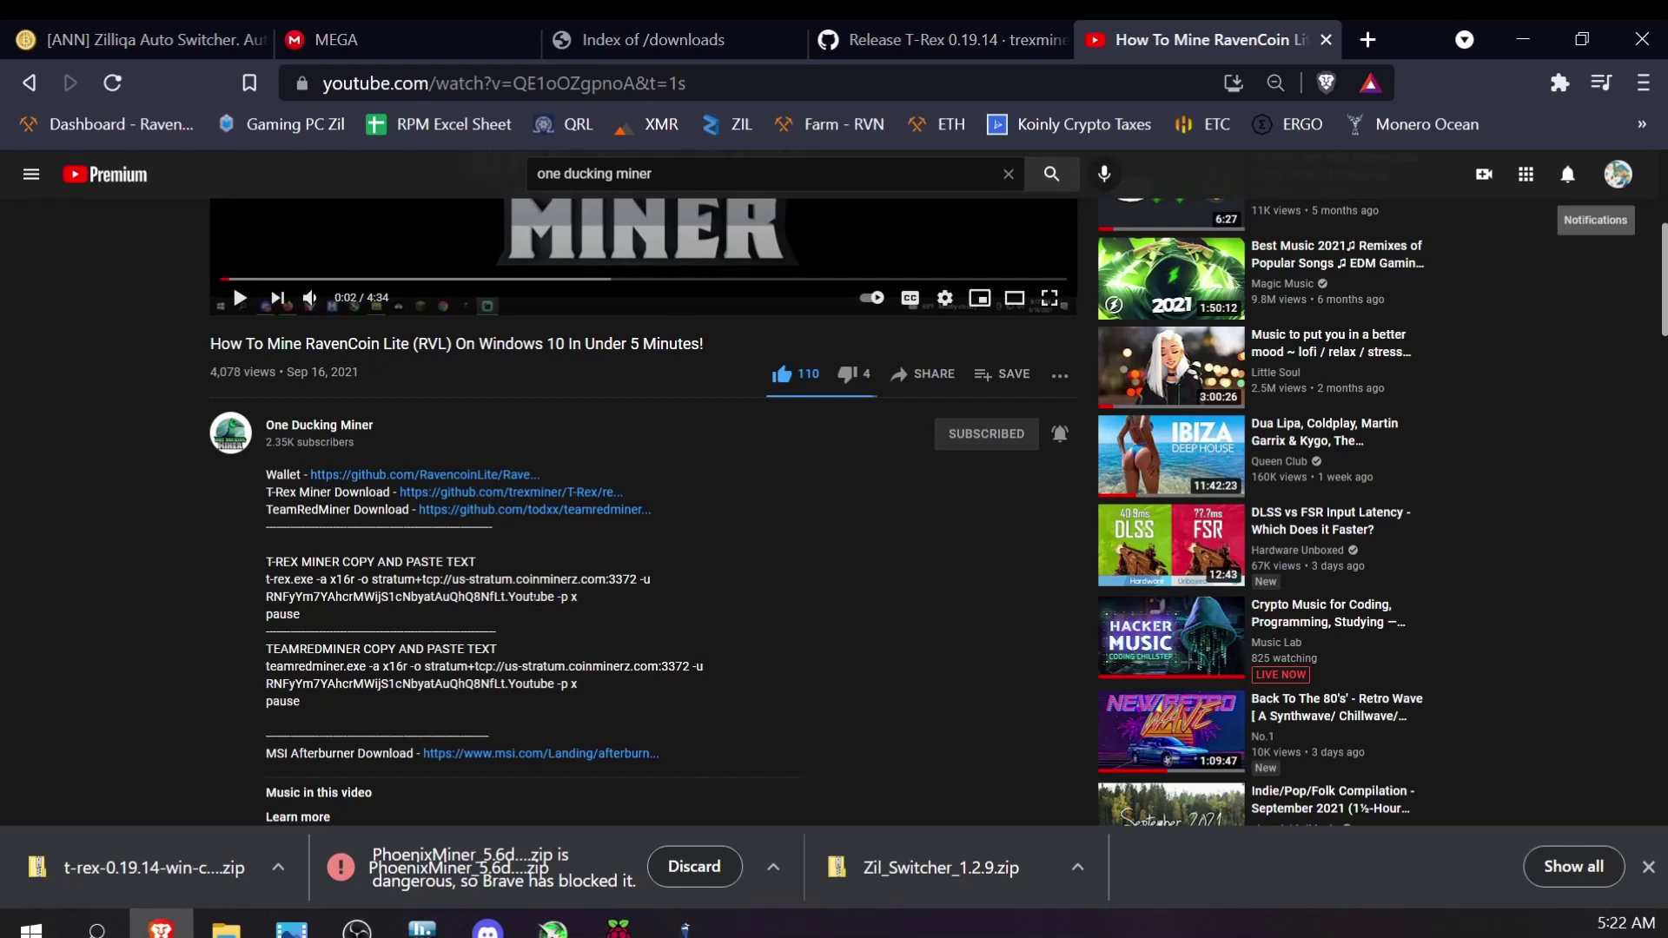
left_click_drag(323, 618, 268, 579)
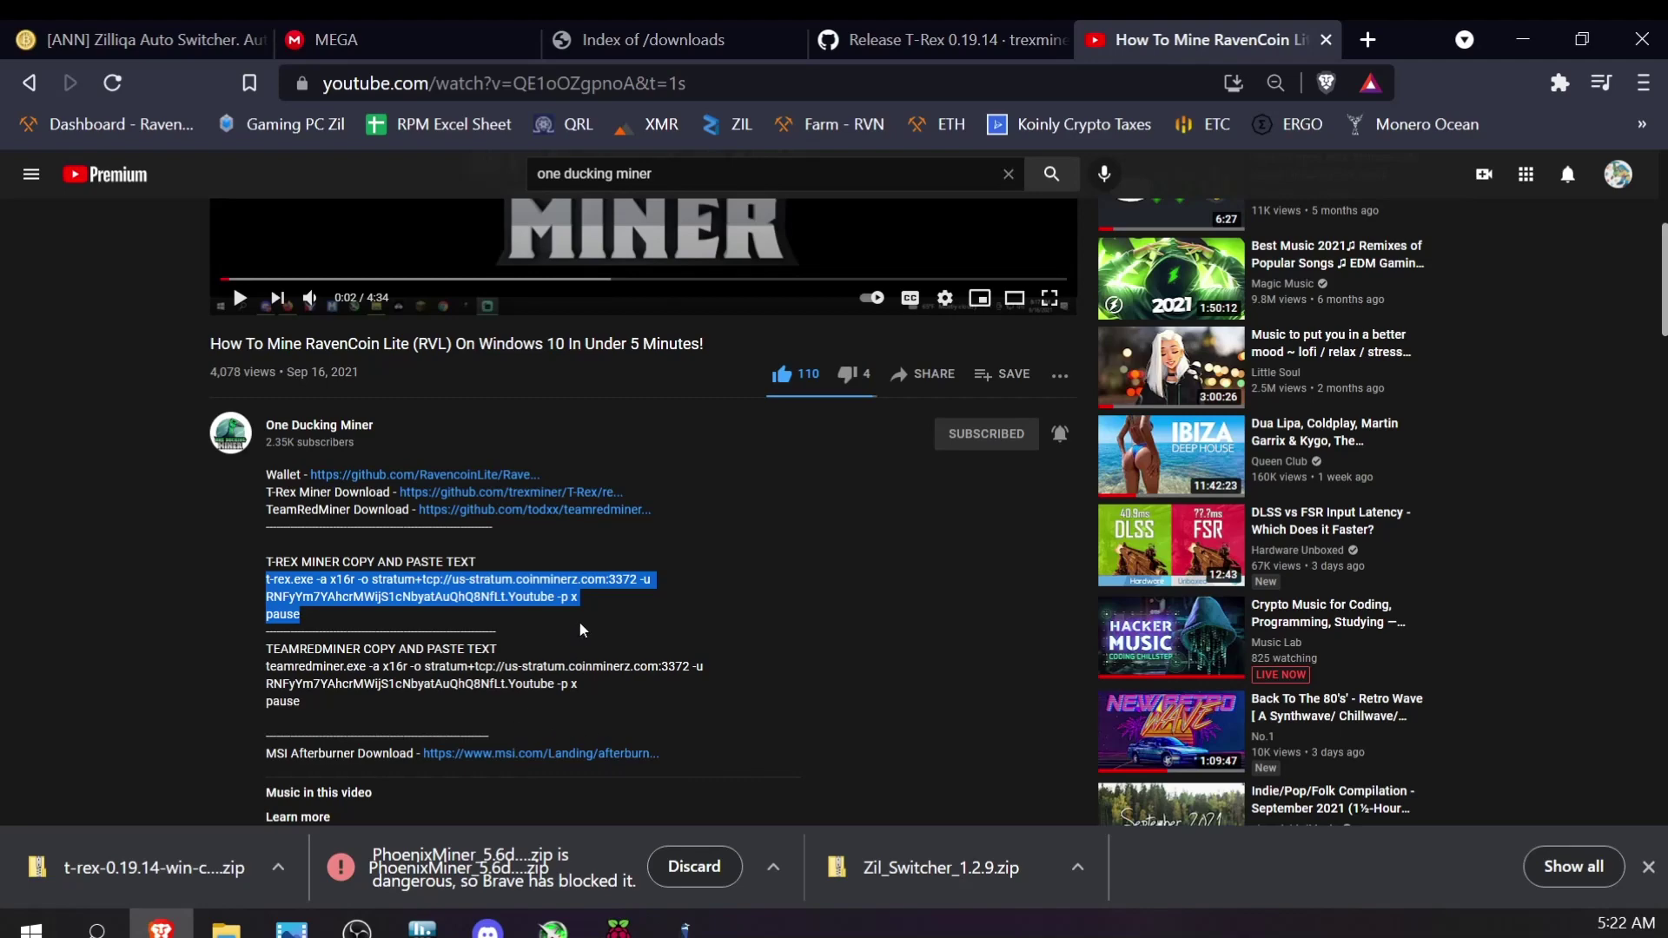
scroll(578, 620, "up", 5)
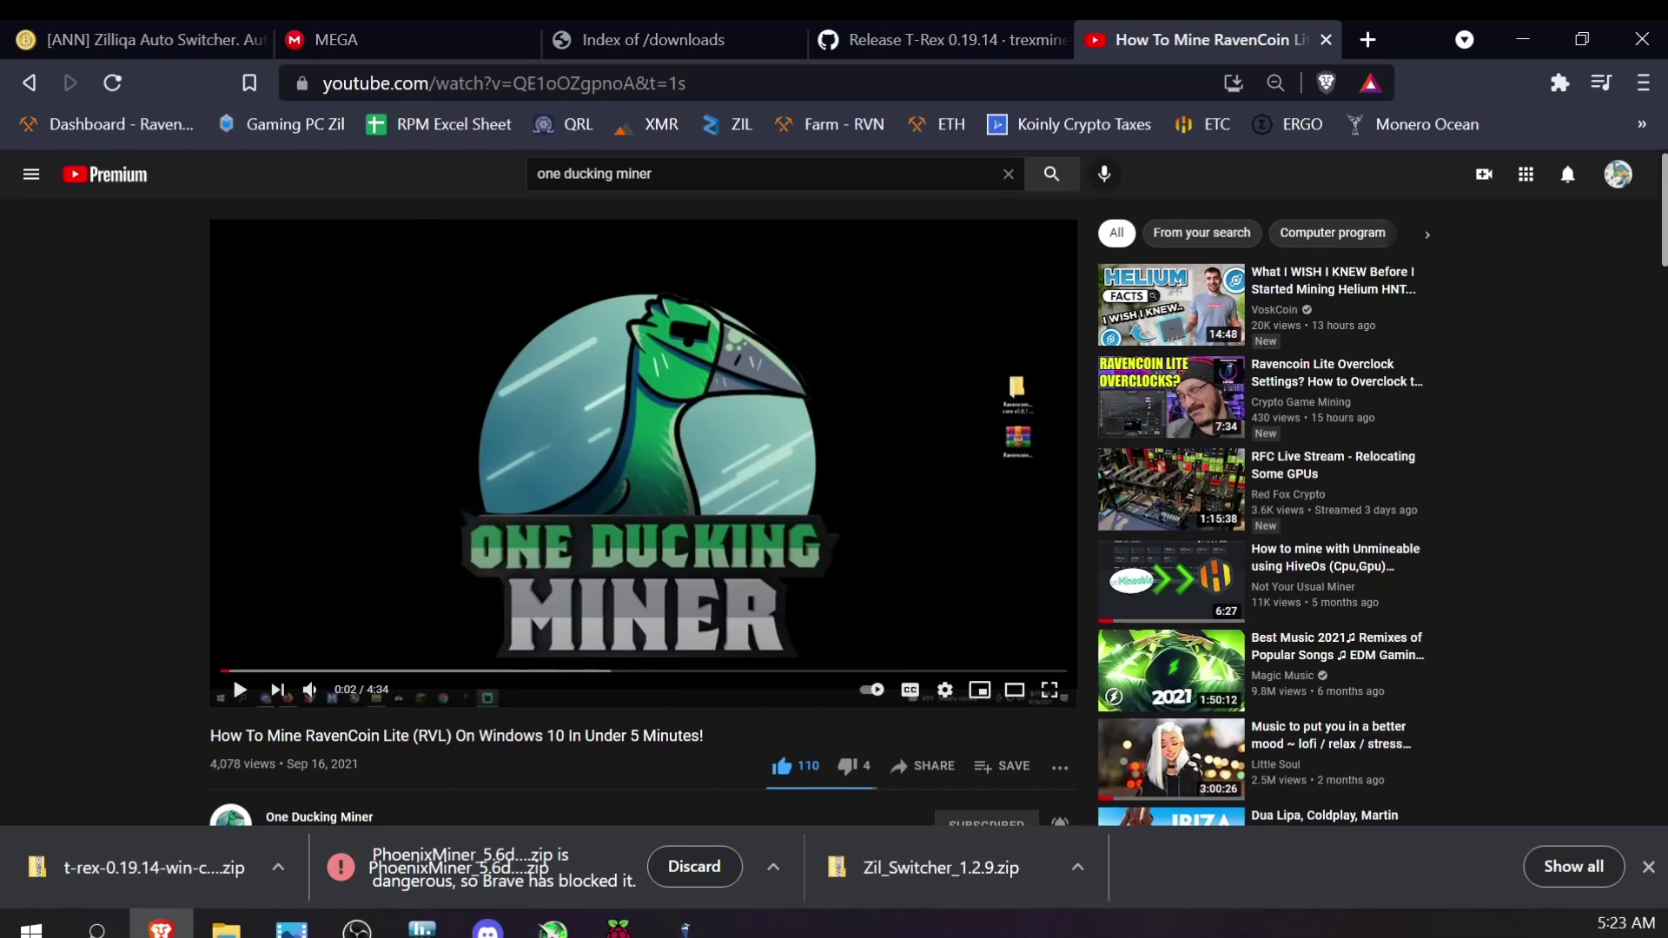
Check Brave's downloads list, then view the Zilliqa and RavenCoin Lite folder in File Explorer.
key("ctrl+j")
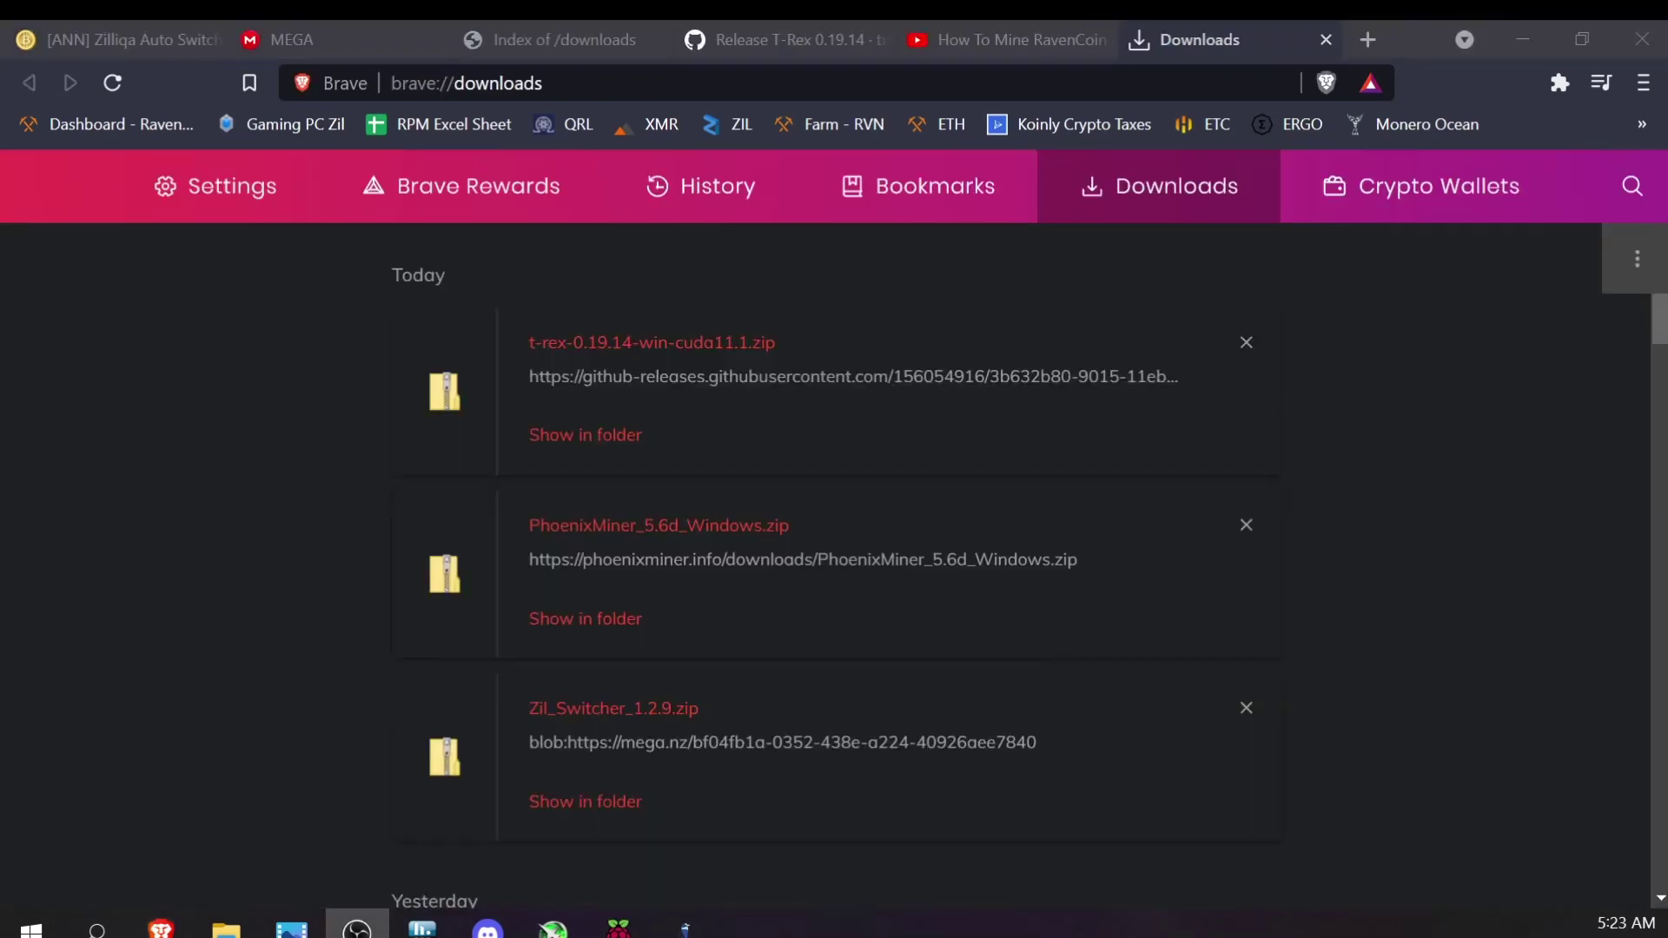
key("alt+Tab")
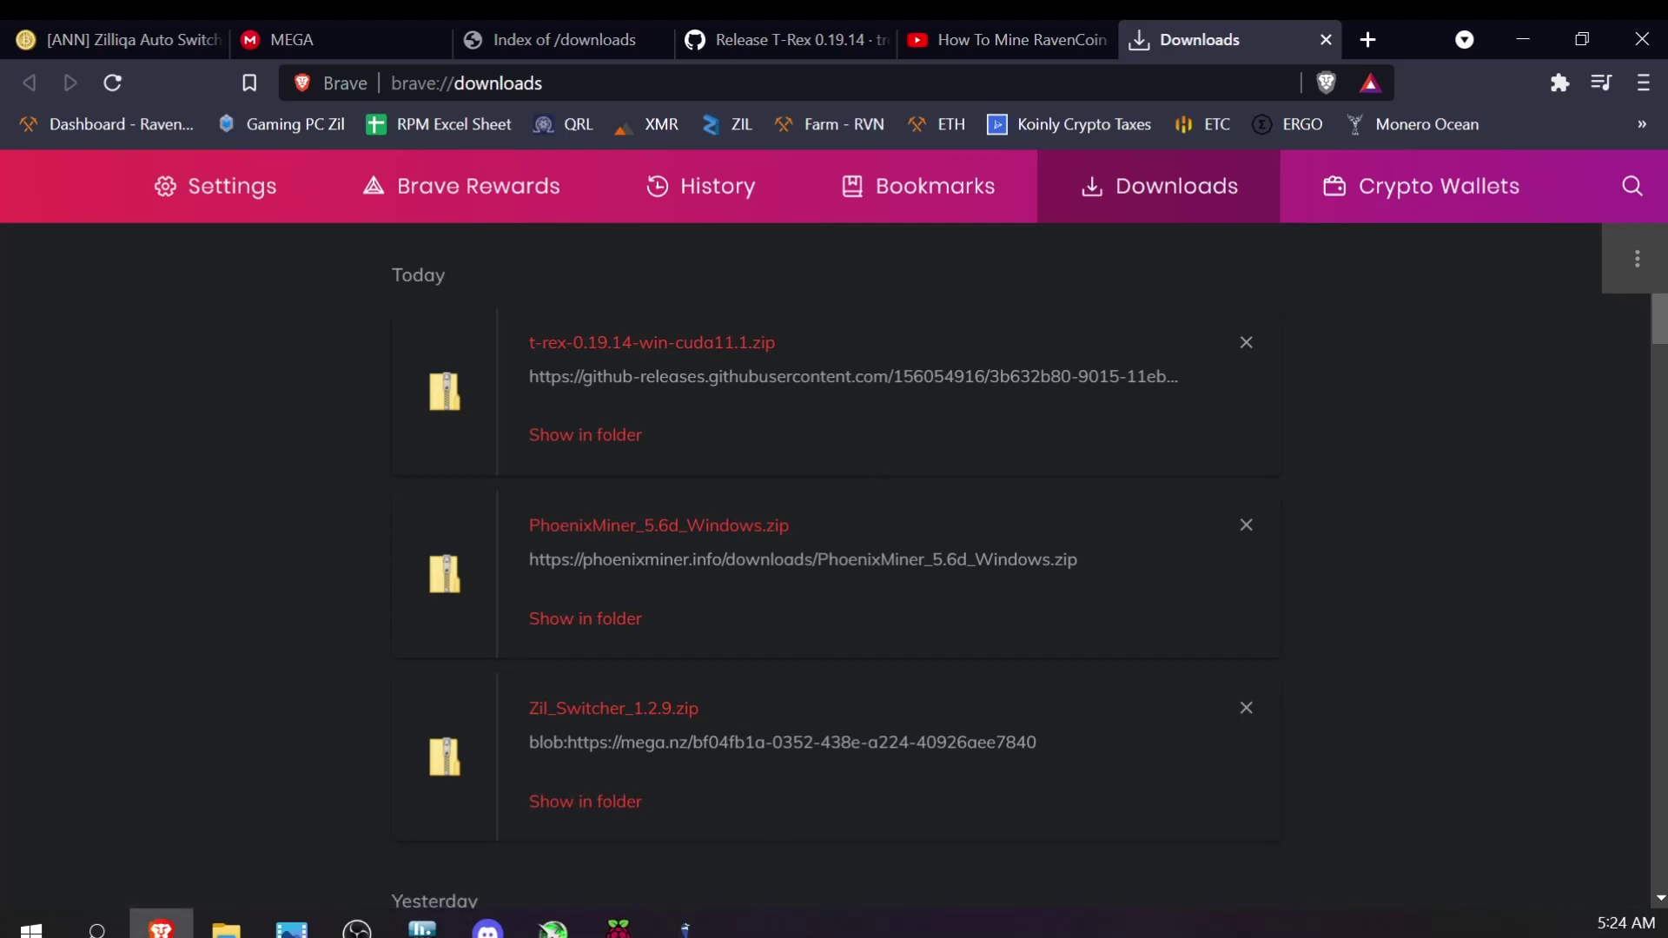
left_click(225, 928)
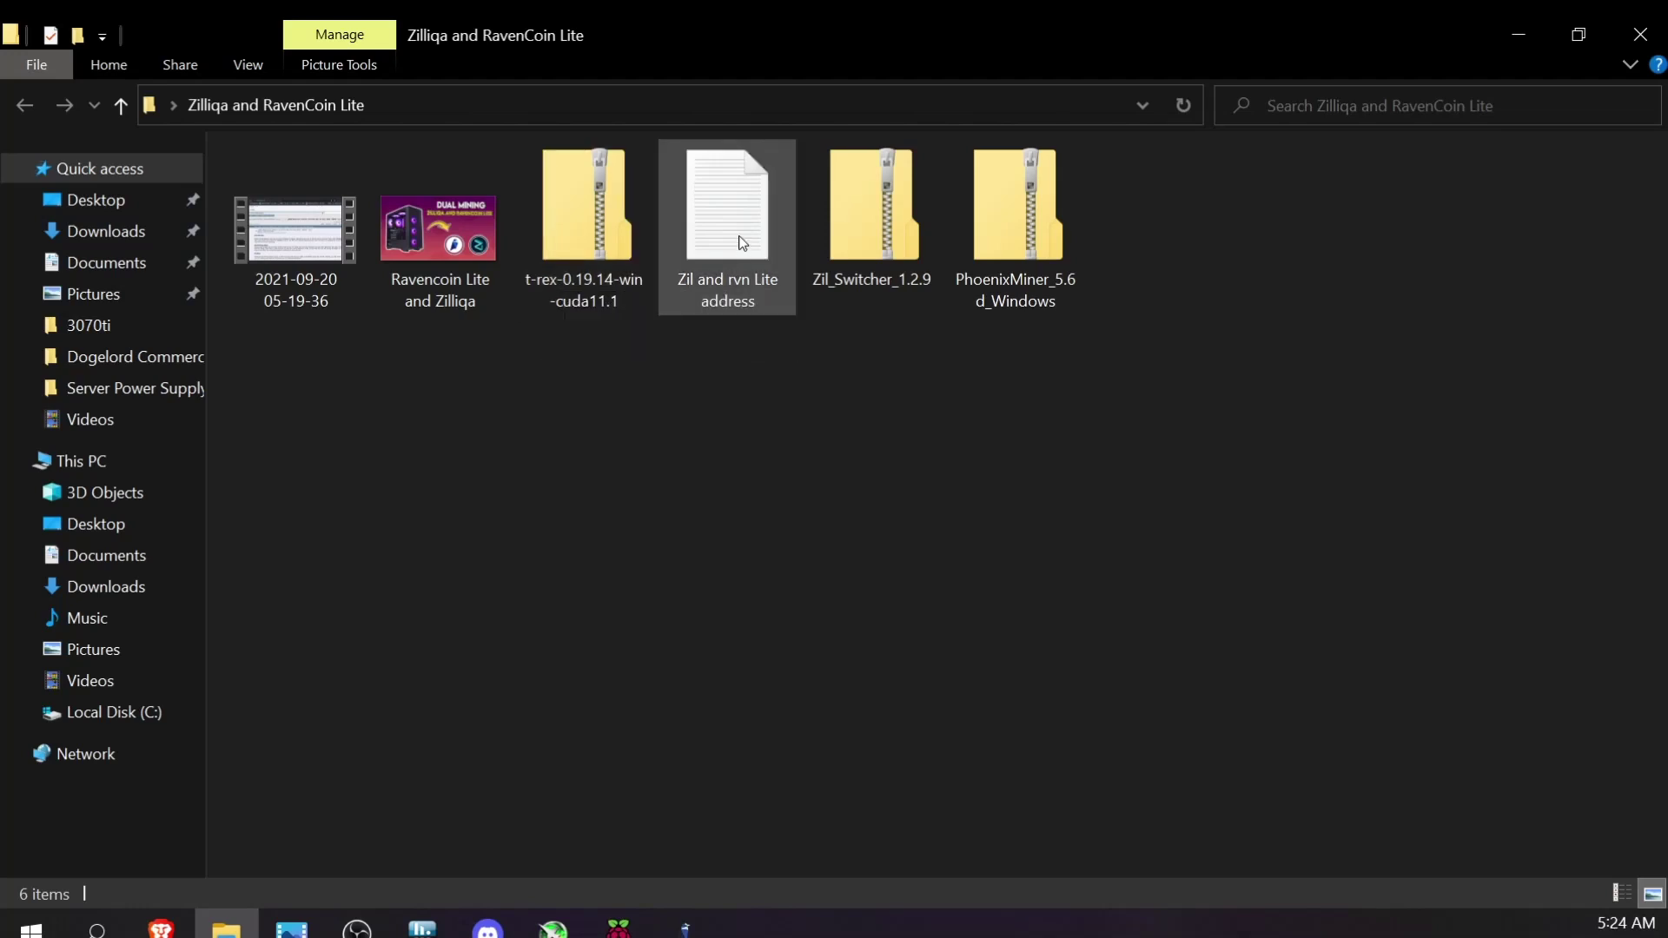
Create a new folder named 'Zil Switcher' inside Zilliqa and RavenCoin Lite.
right_click(785, 417)
mouse_move(849, 730)
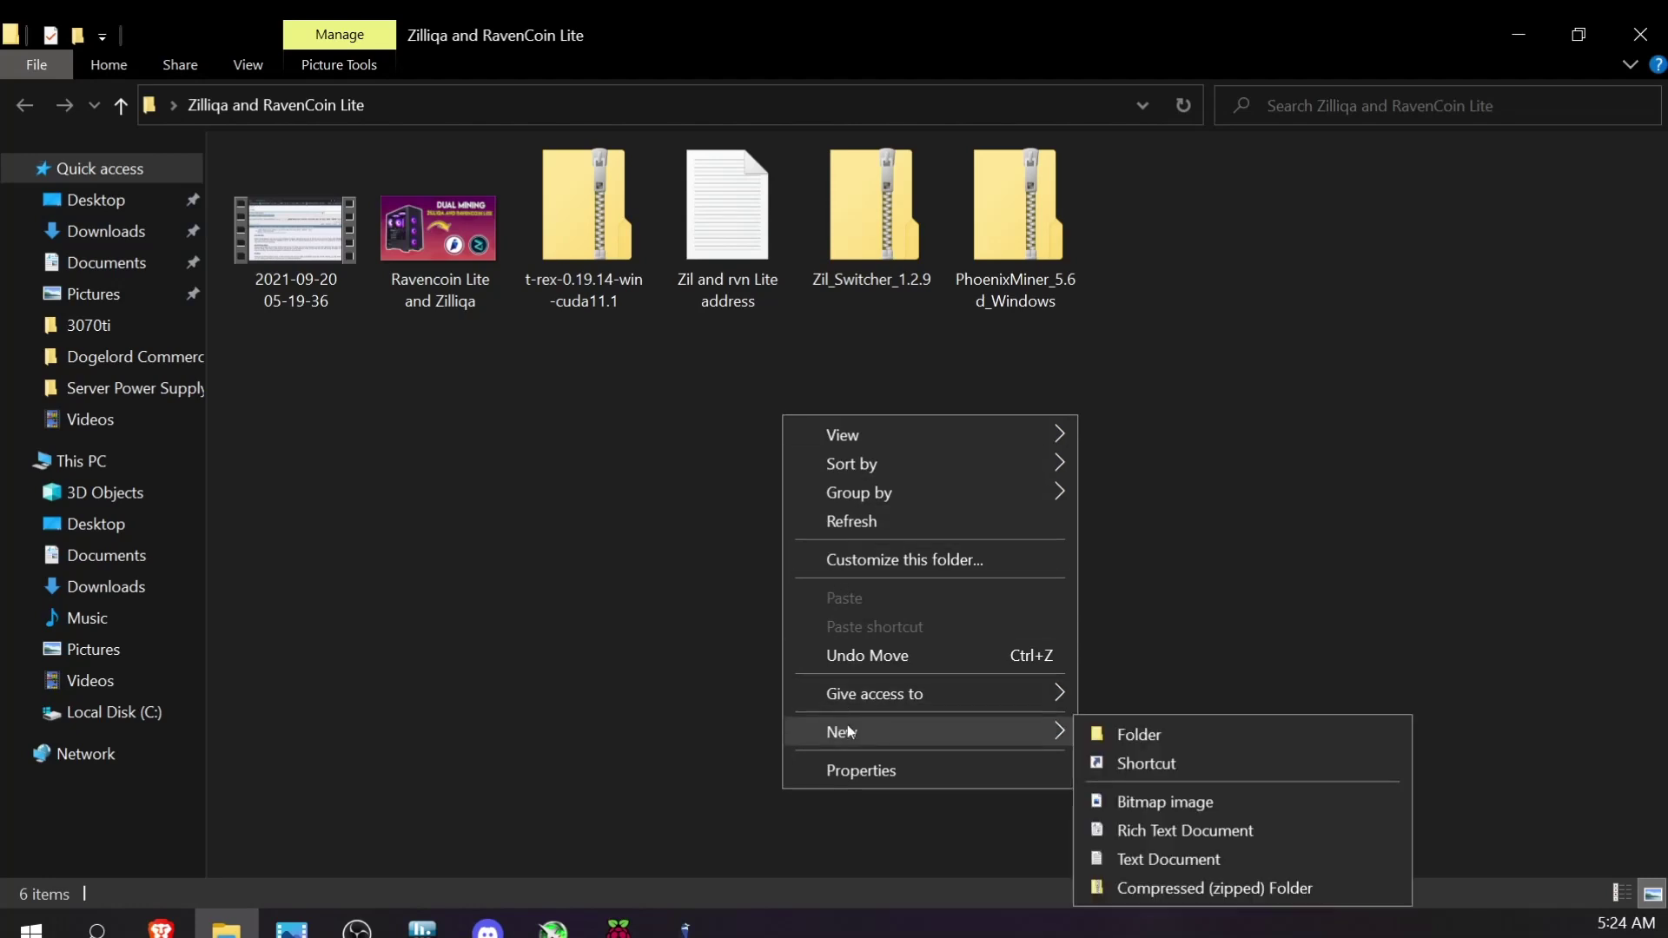
left_click(1170, 735)
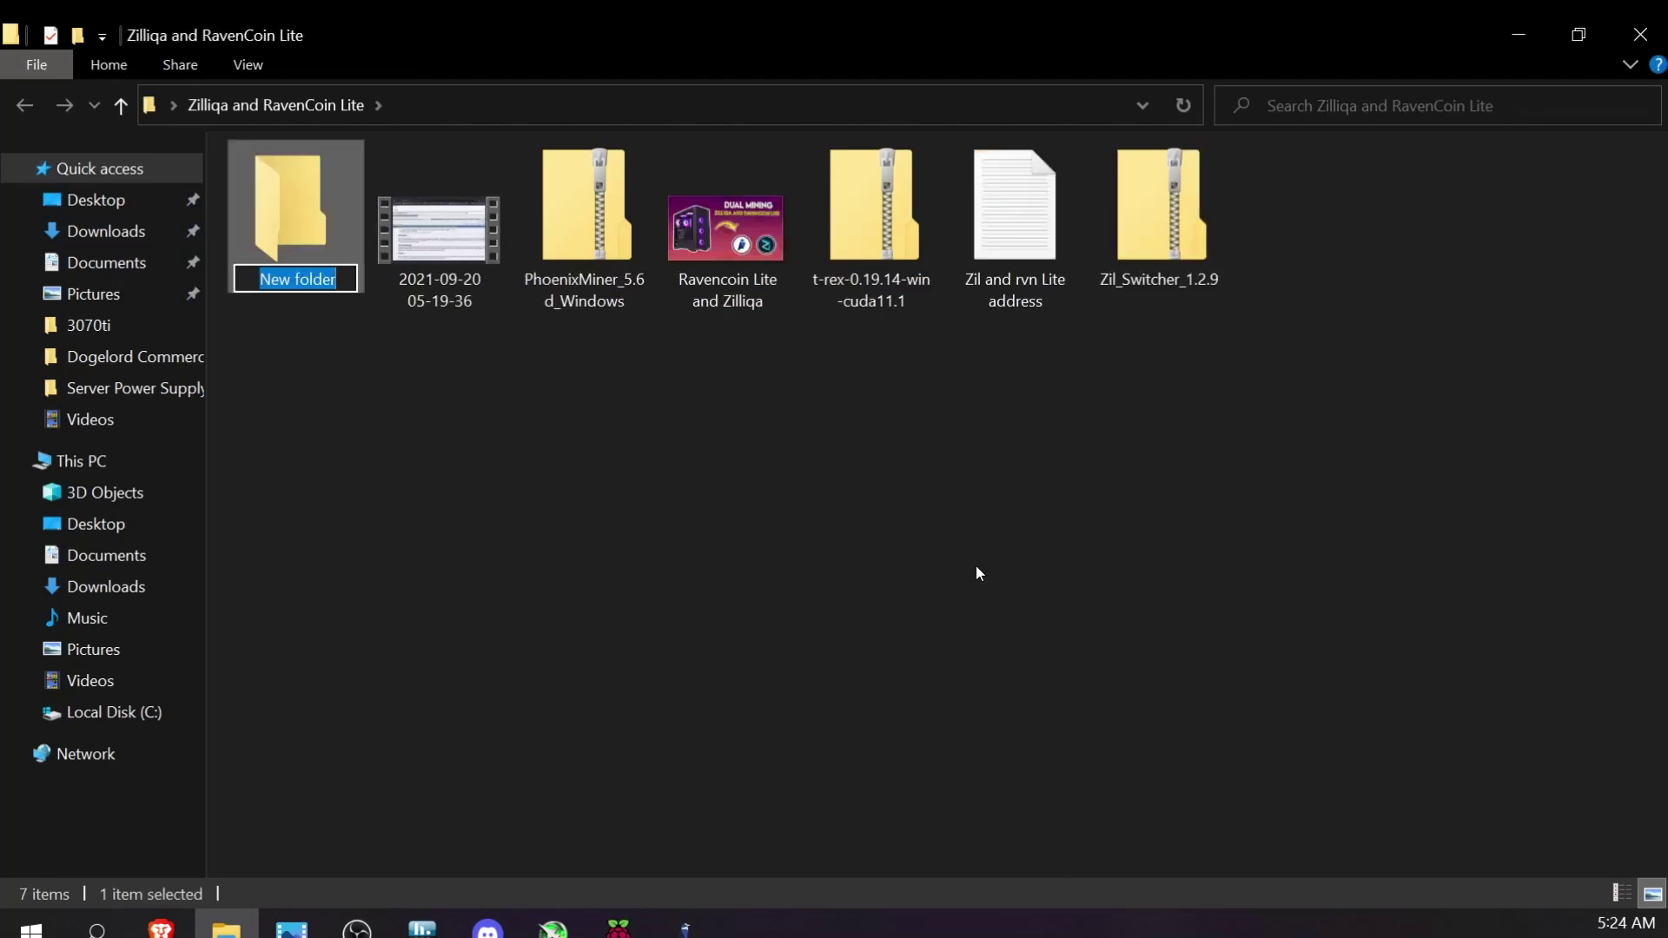
type("Zil Switcher")
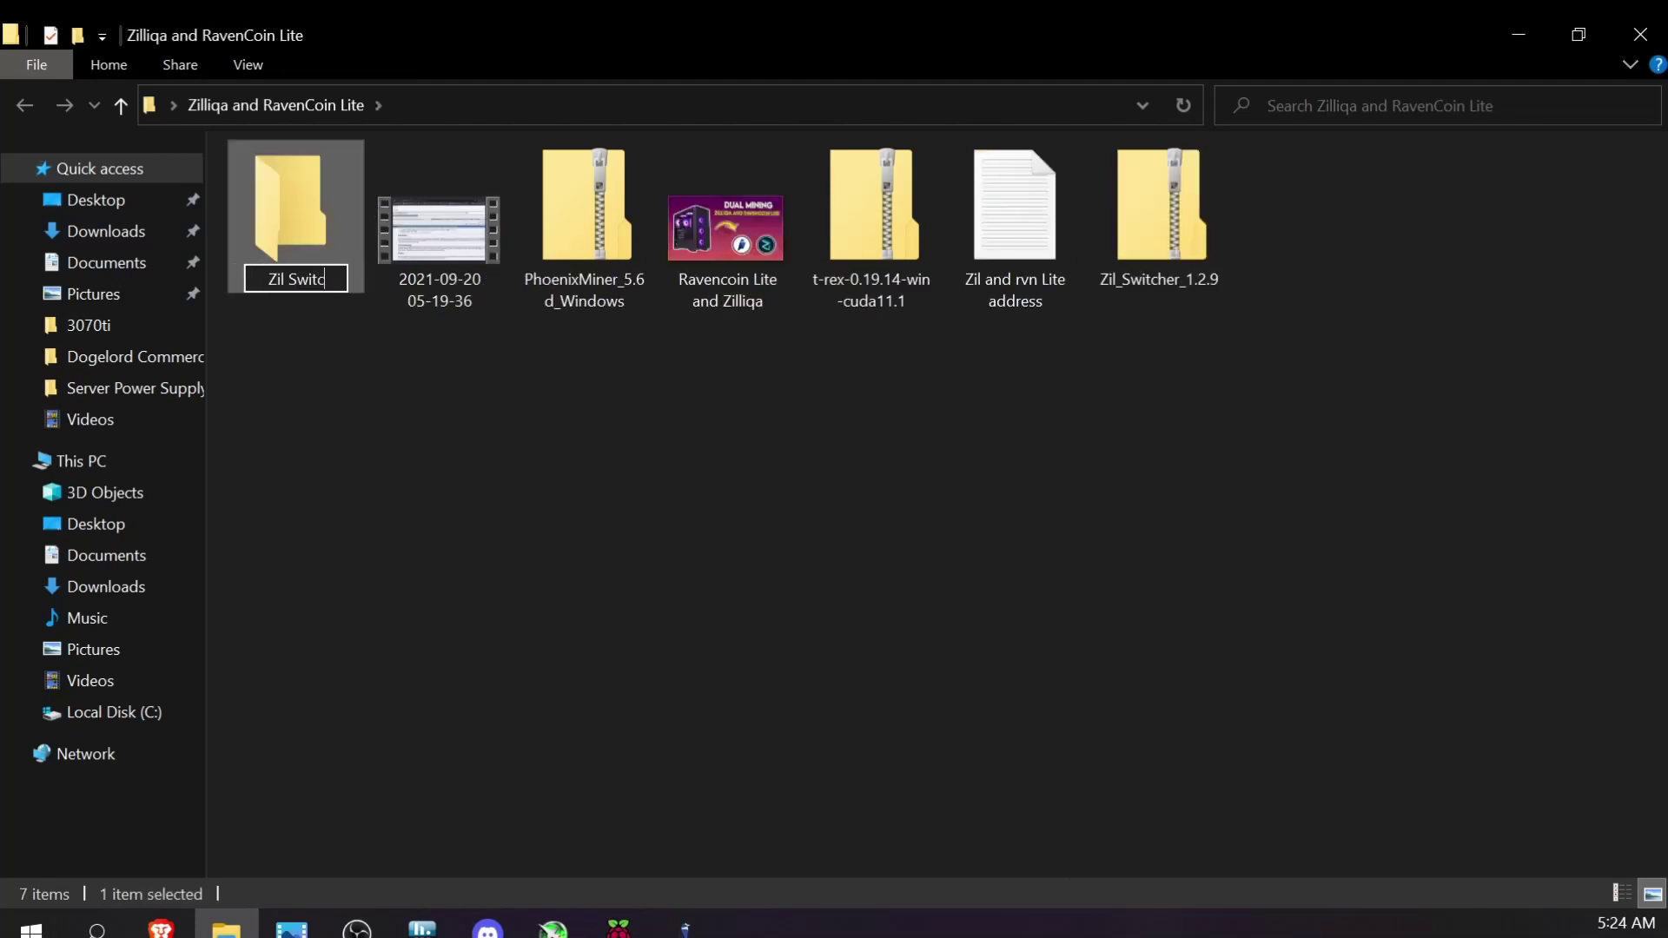
key("Return")
Open the PhoenixMiner_5.6d_Windows zip archive to view its contents.
left_click(925, 588)
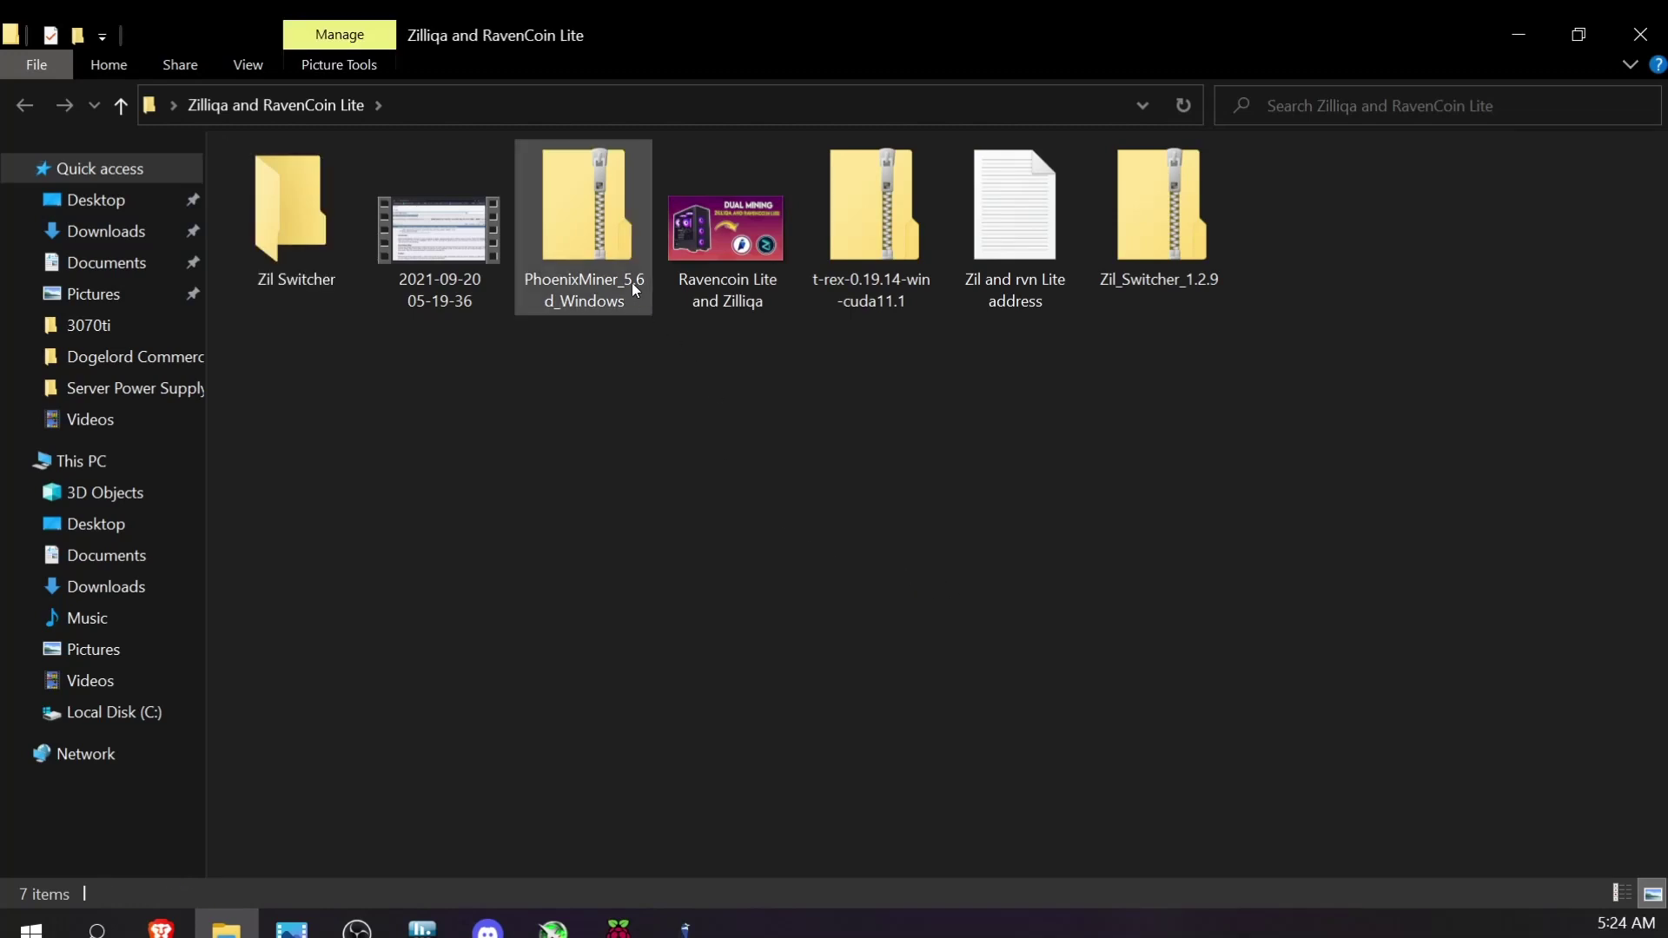
left_click(608, 261)
right_click(608, 260)
double_click(590, 220)
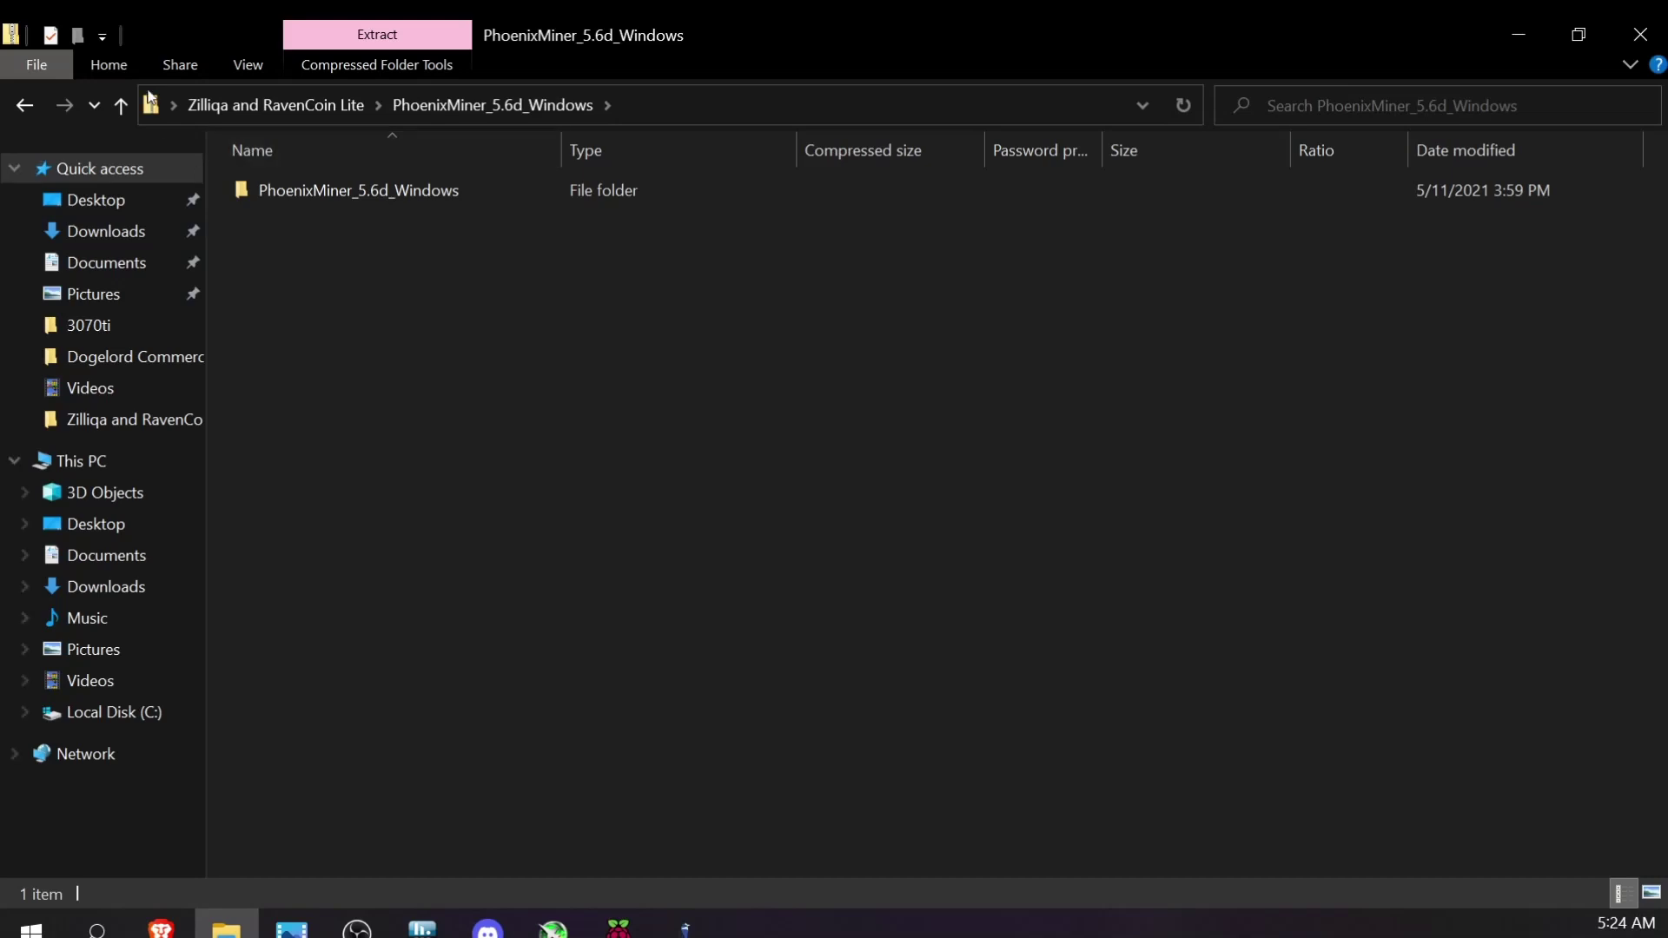
Start Extract all on the PhoenixMiner_5.6d_Windows archive.
right_click(527, 375)
left_click(379, 219)
left_click(349, 189)
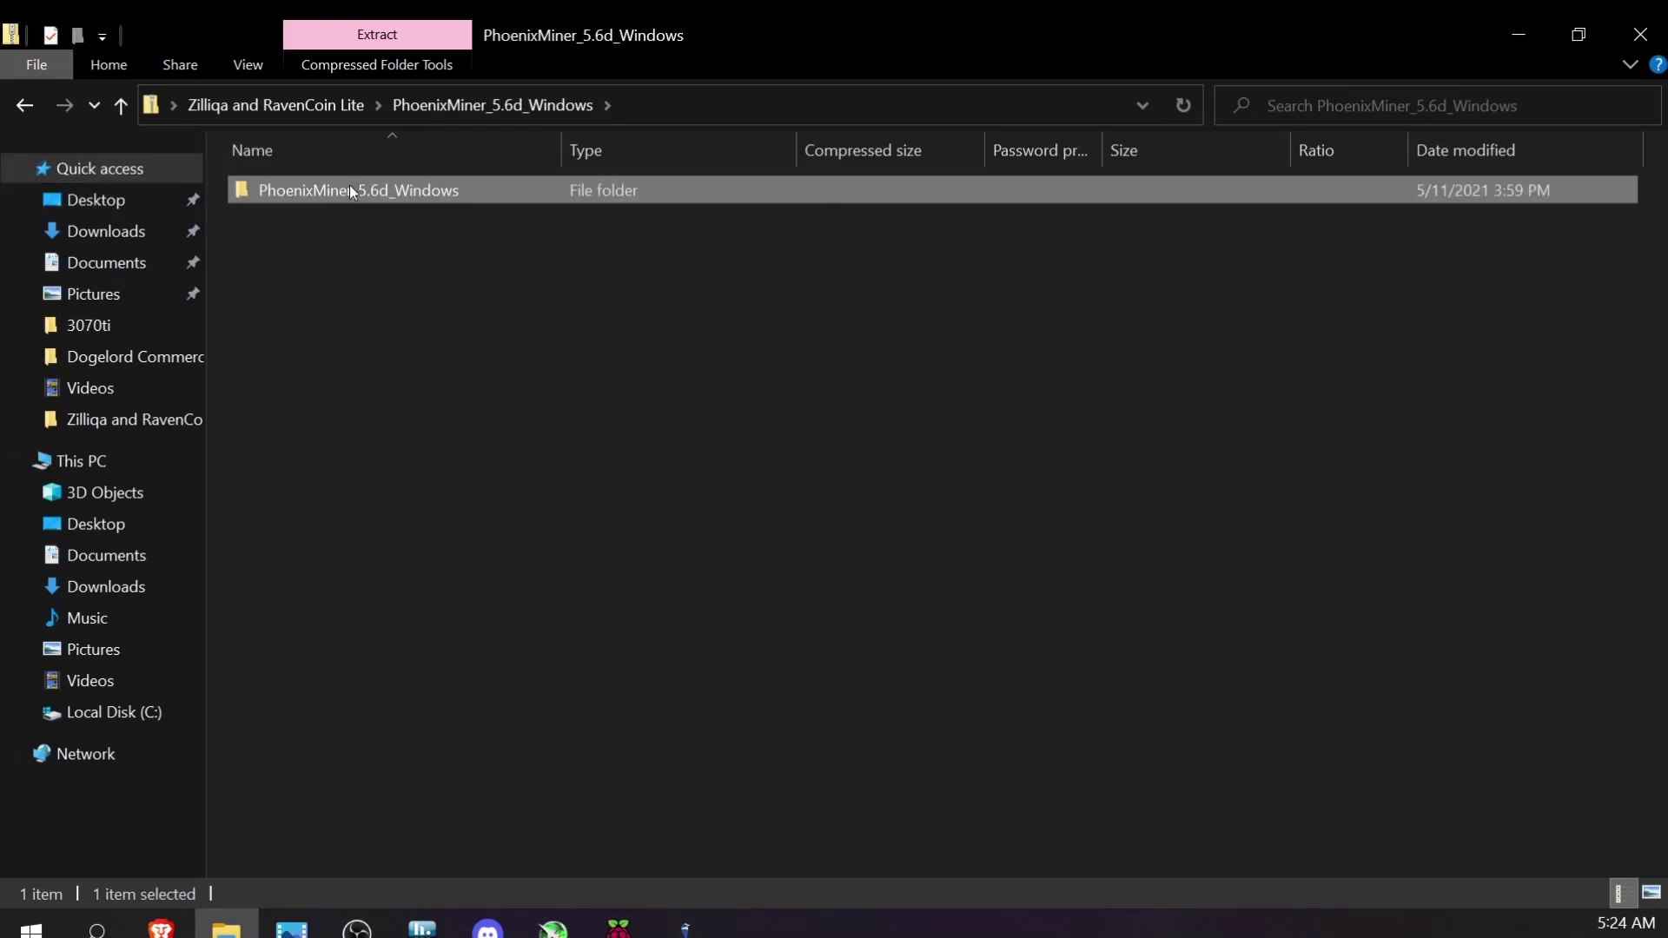
left_click(398, 44)
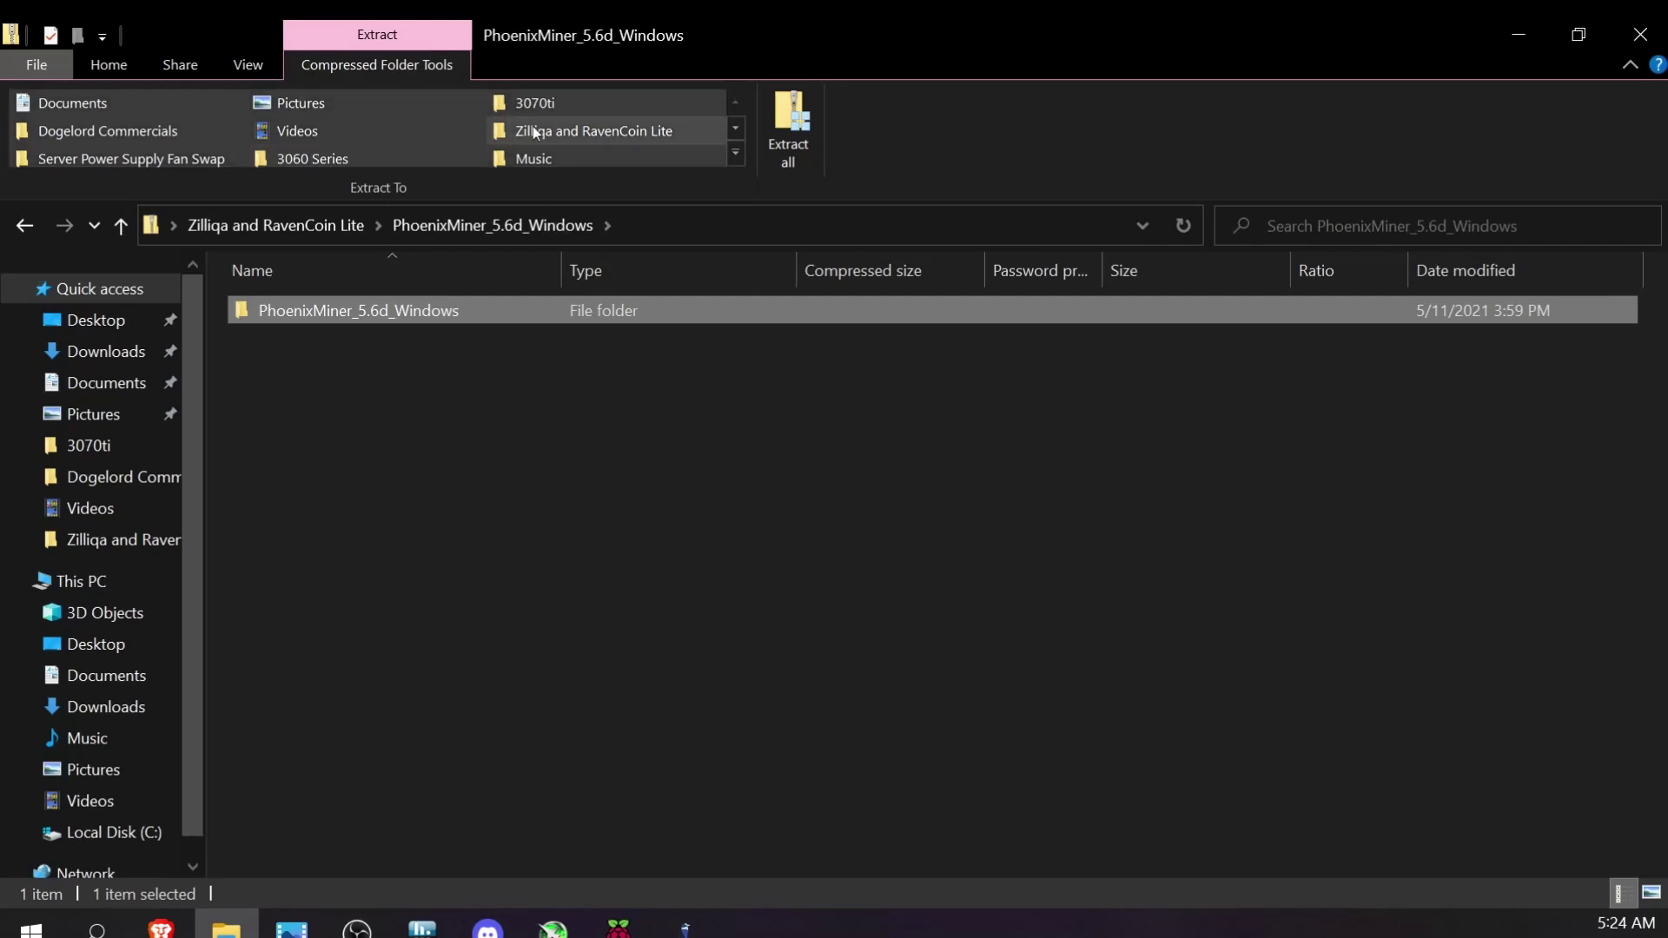
left_click(788, 156)
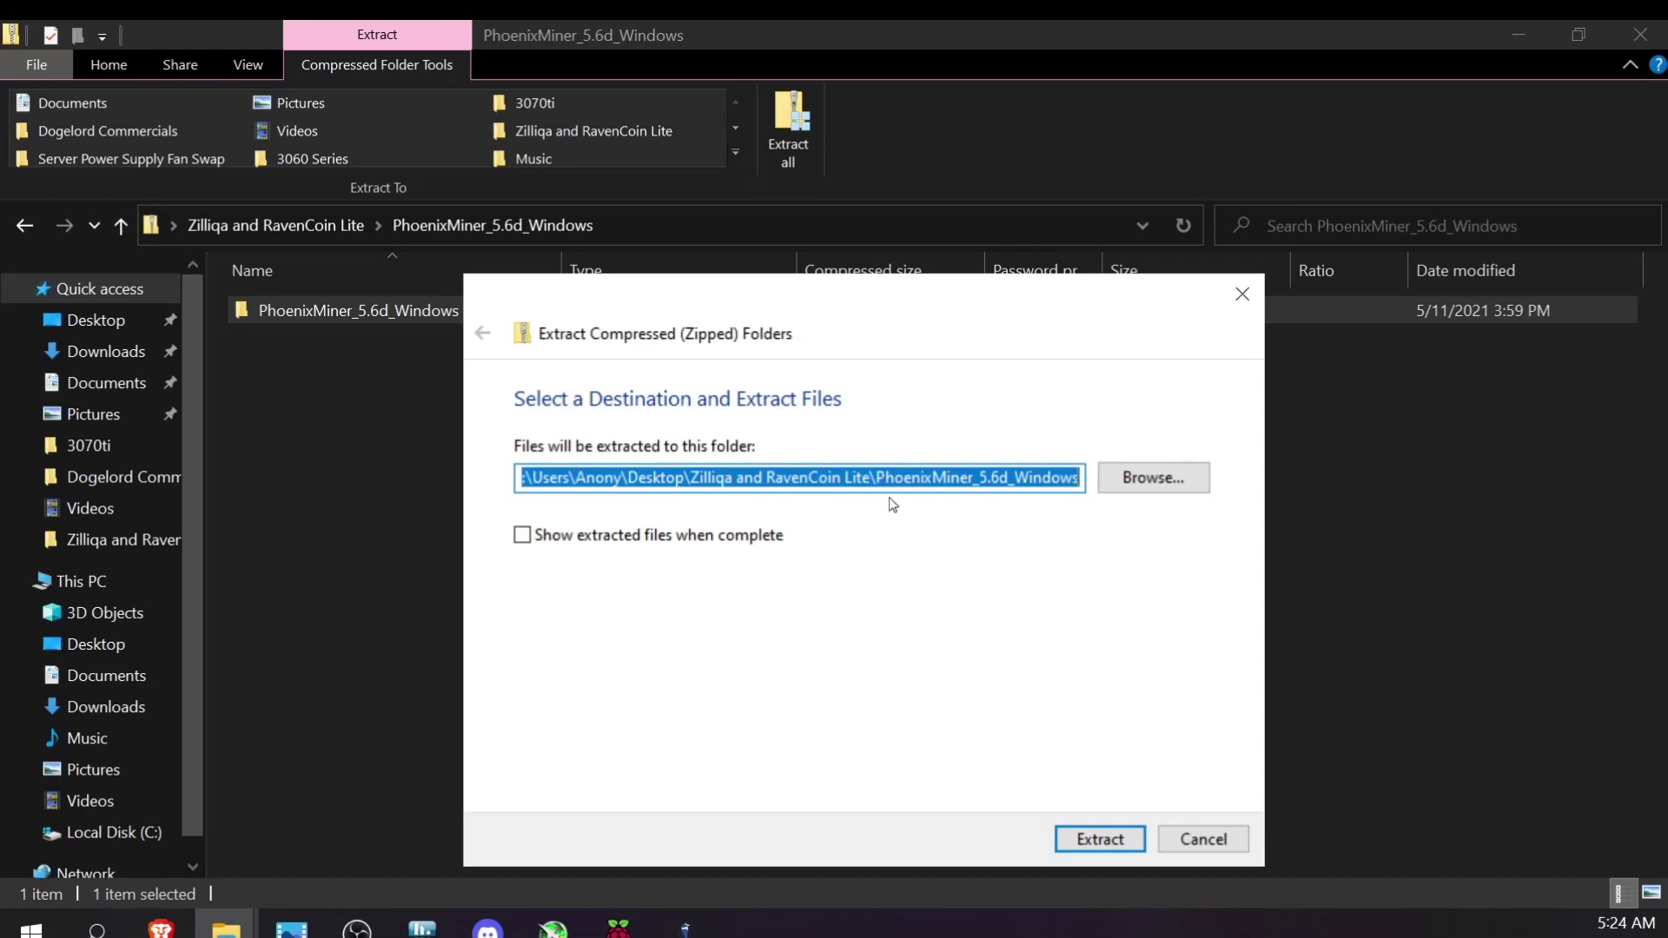
Set the extraction destination to Desktop\Zilliqa and RavenCoin Lite\Zil Switcher and extract.
left_click(1080, 476)
left_click_drag(1082, 477, 878, 477)
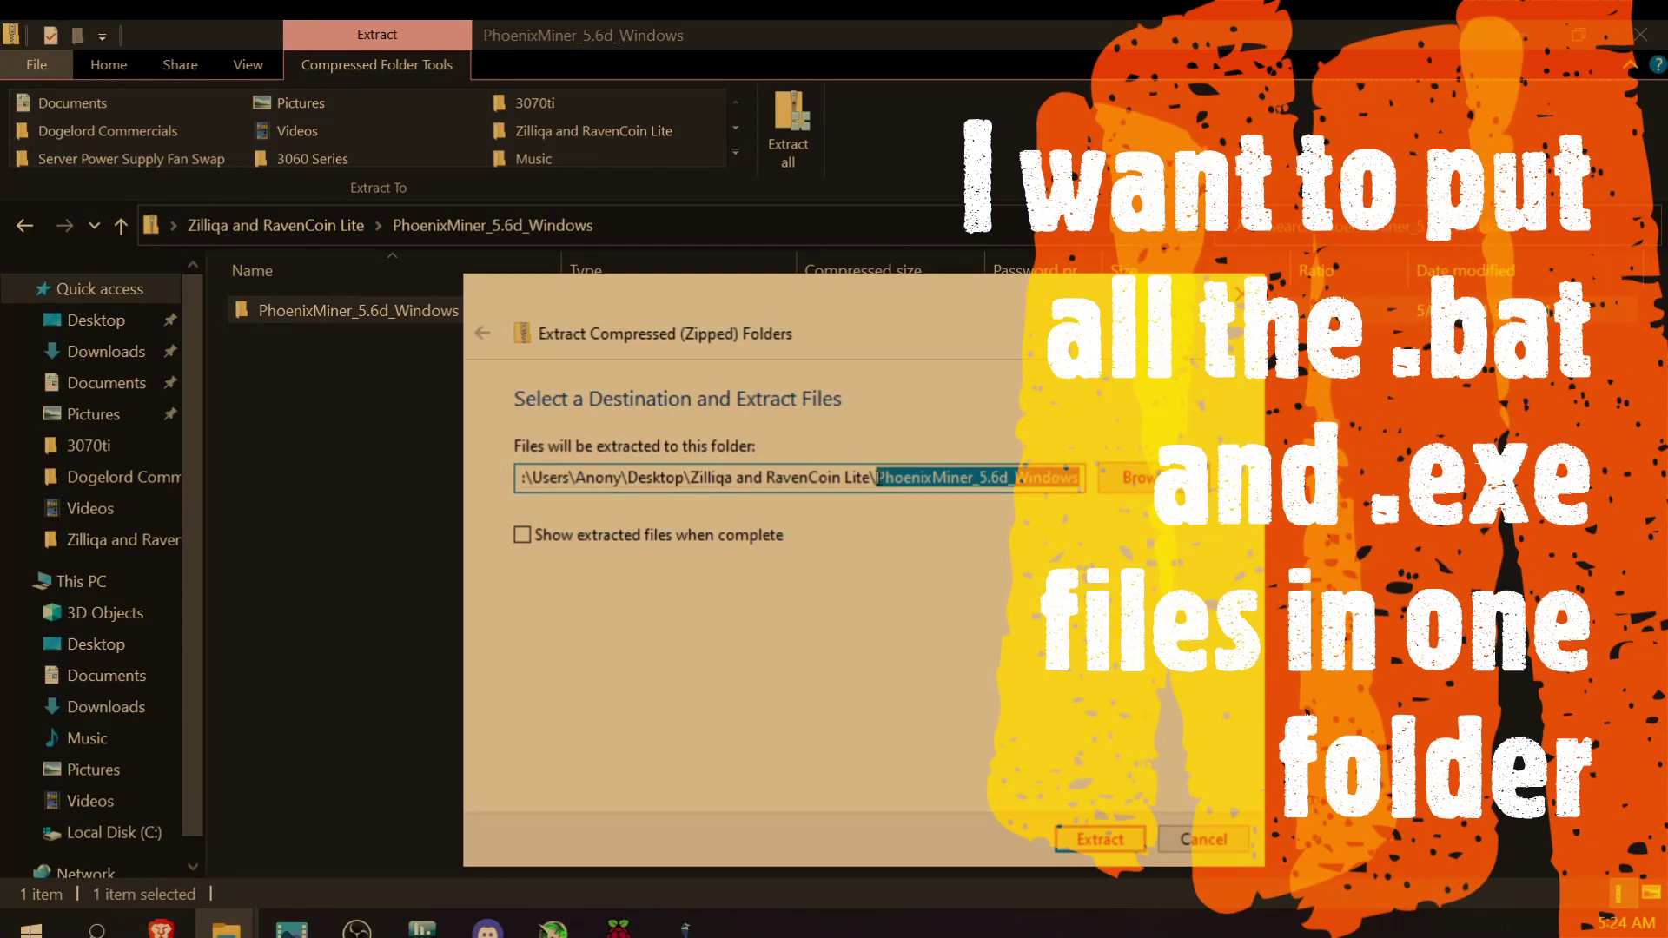
left_click(1127, 477)
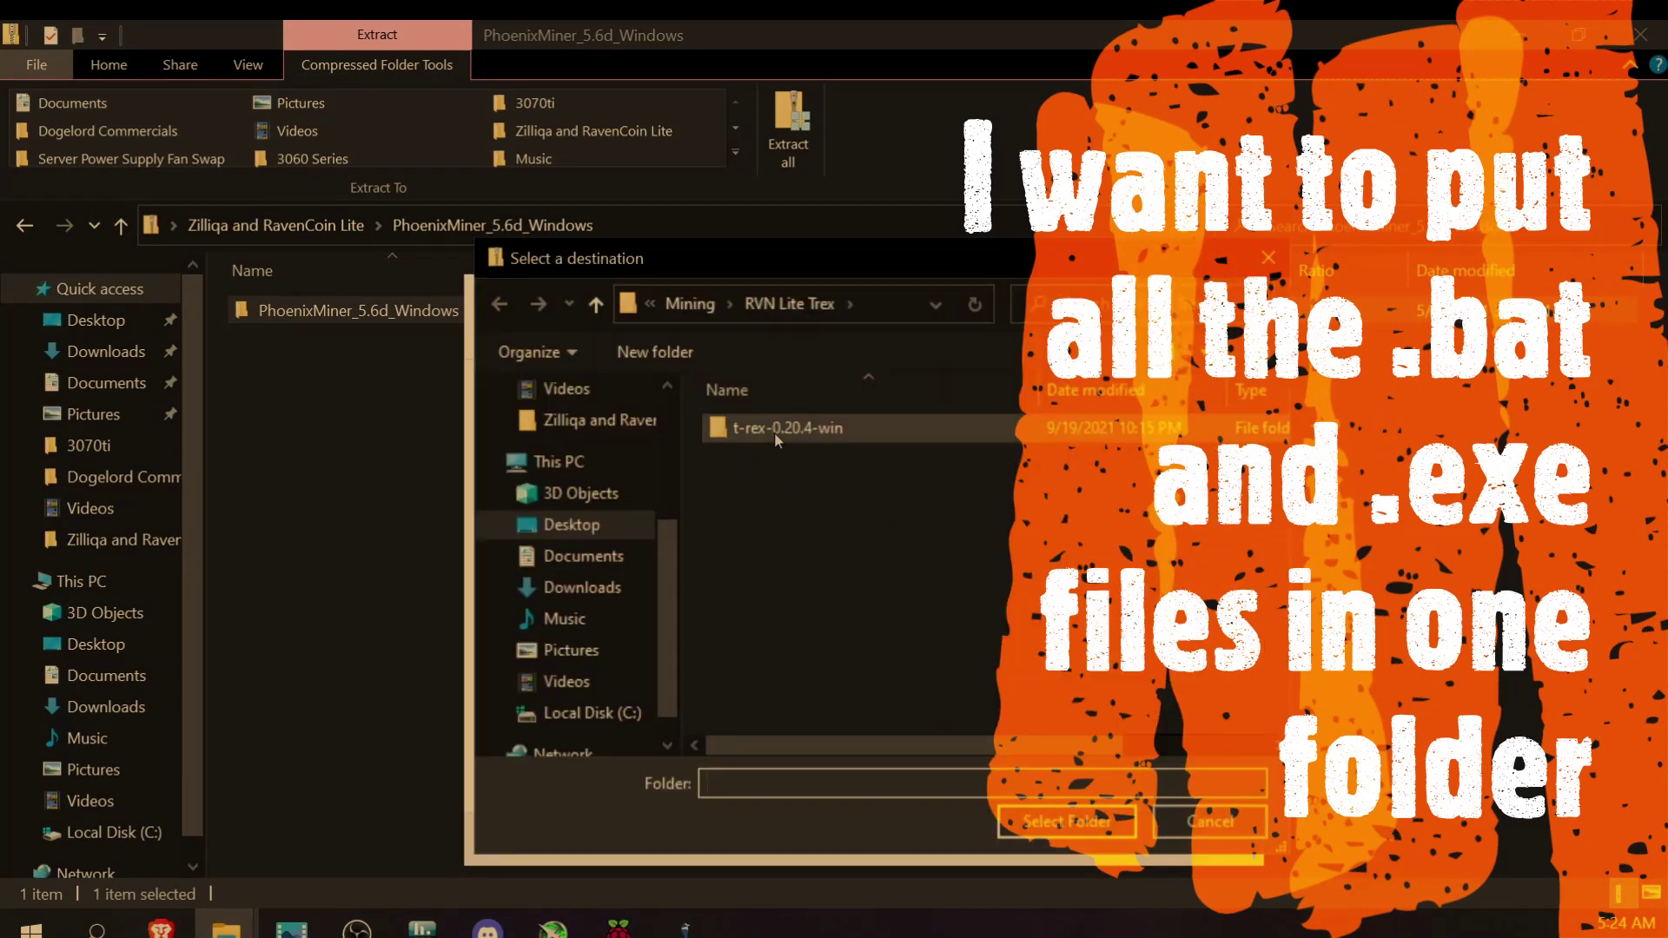
left_click(572, 523)
left_click(866, 434)
double_click(867, 430)
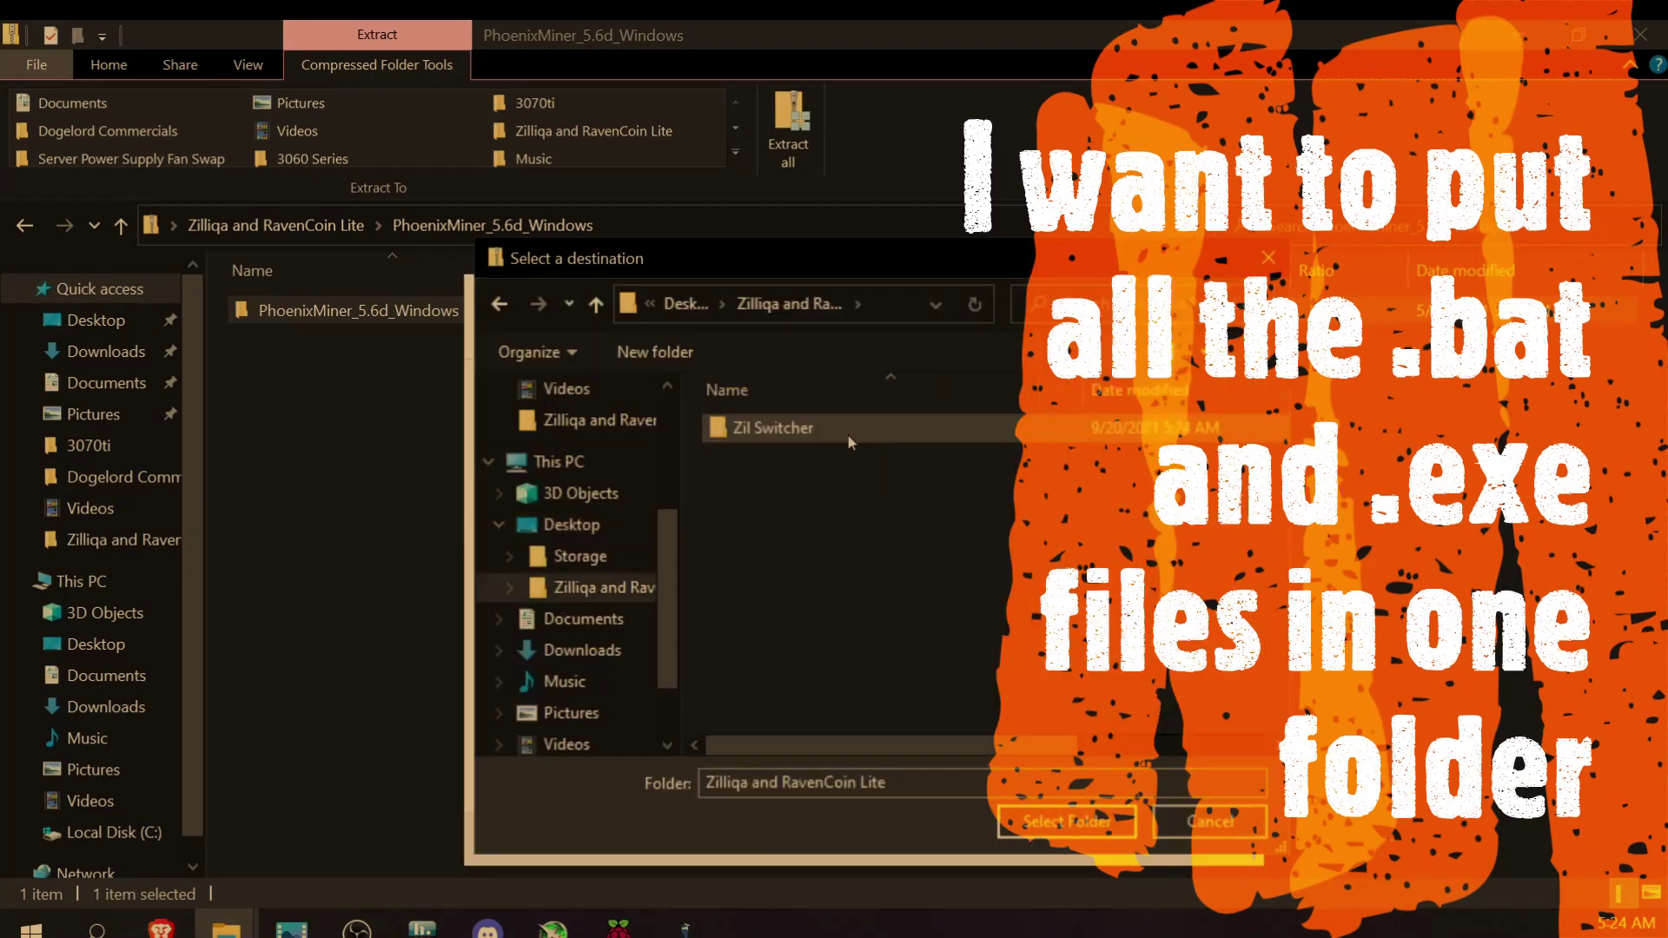
double_click(832, 424)
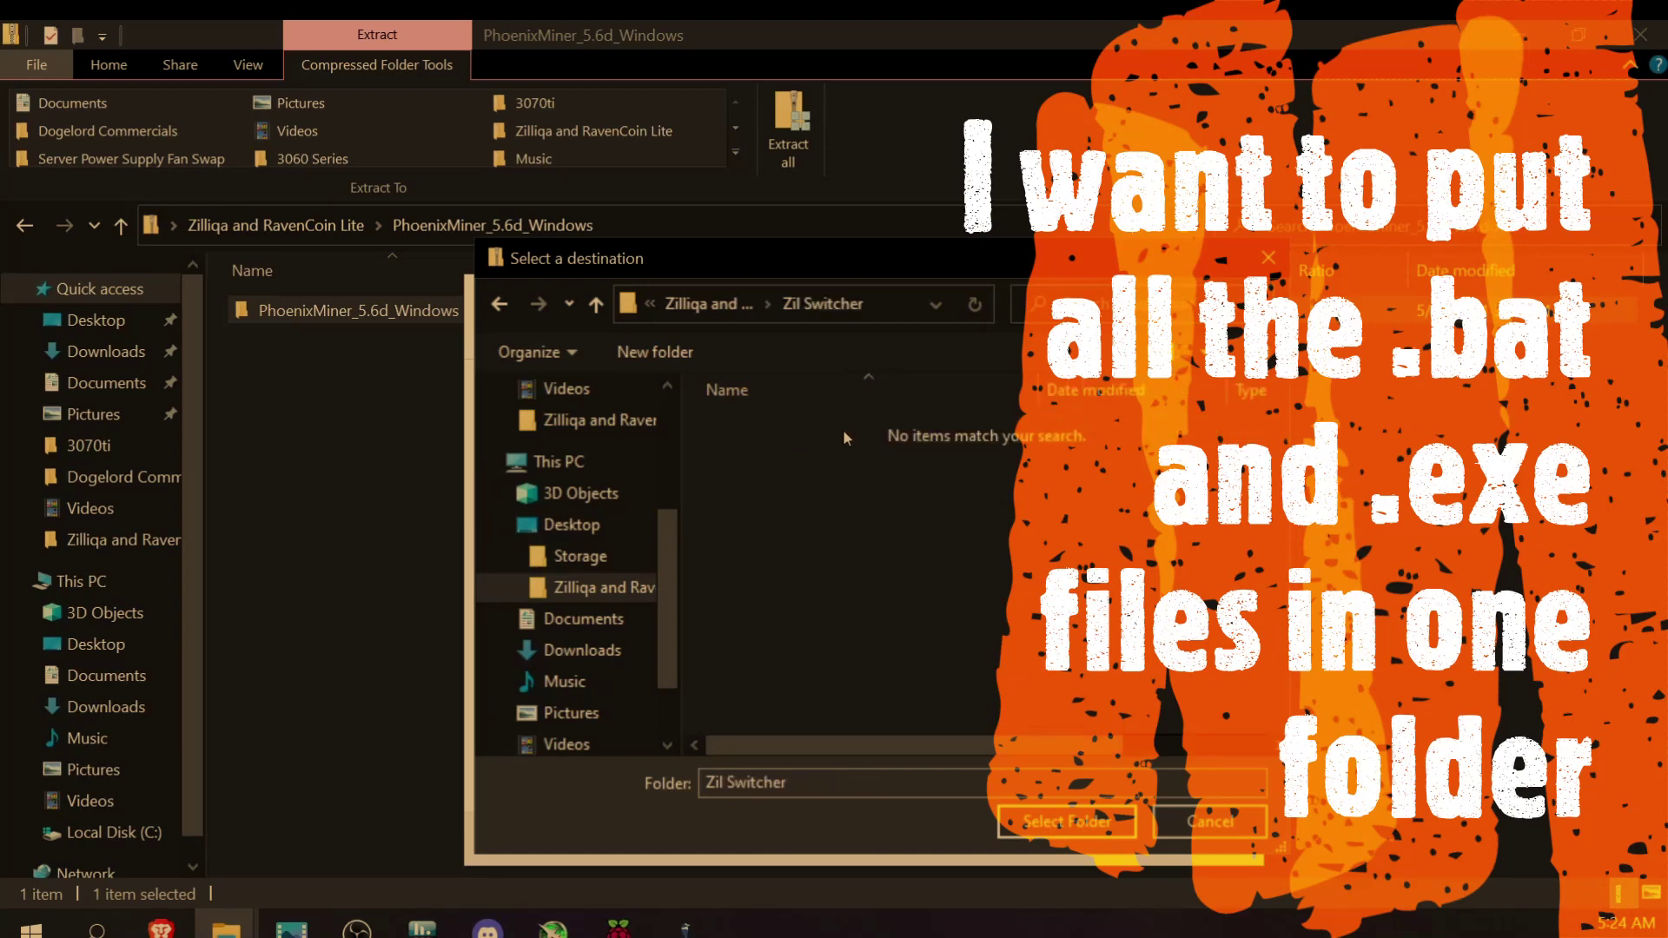
left_click(1066, 821)
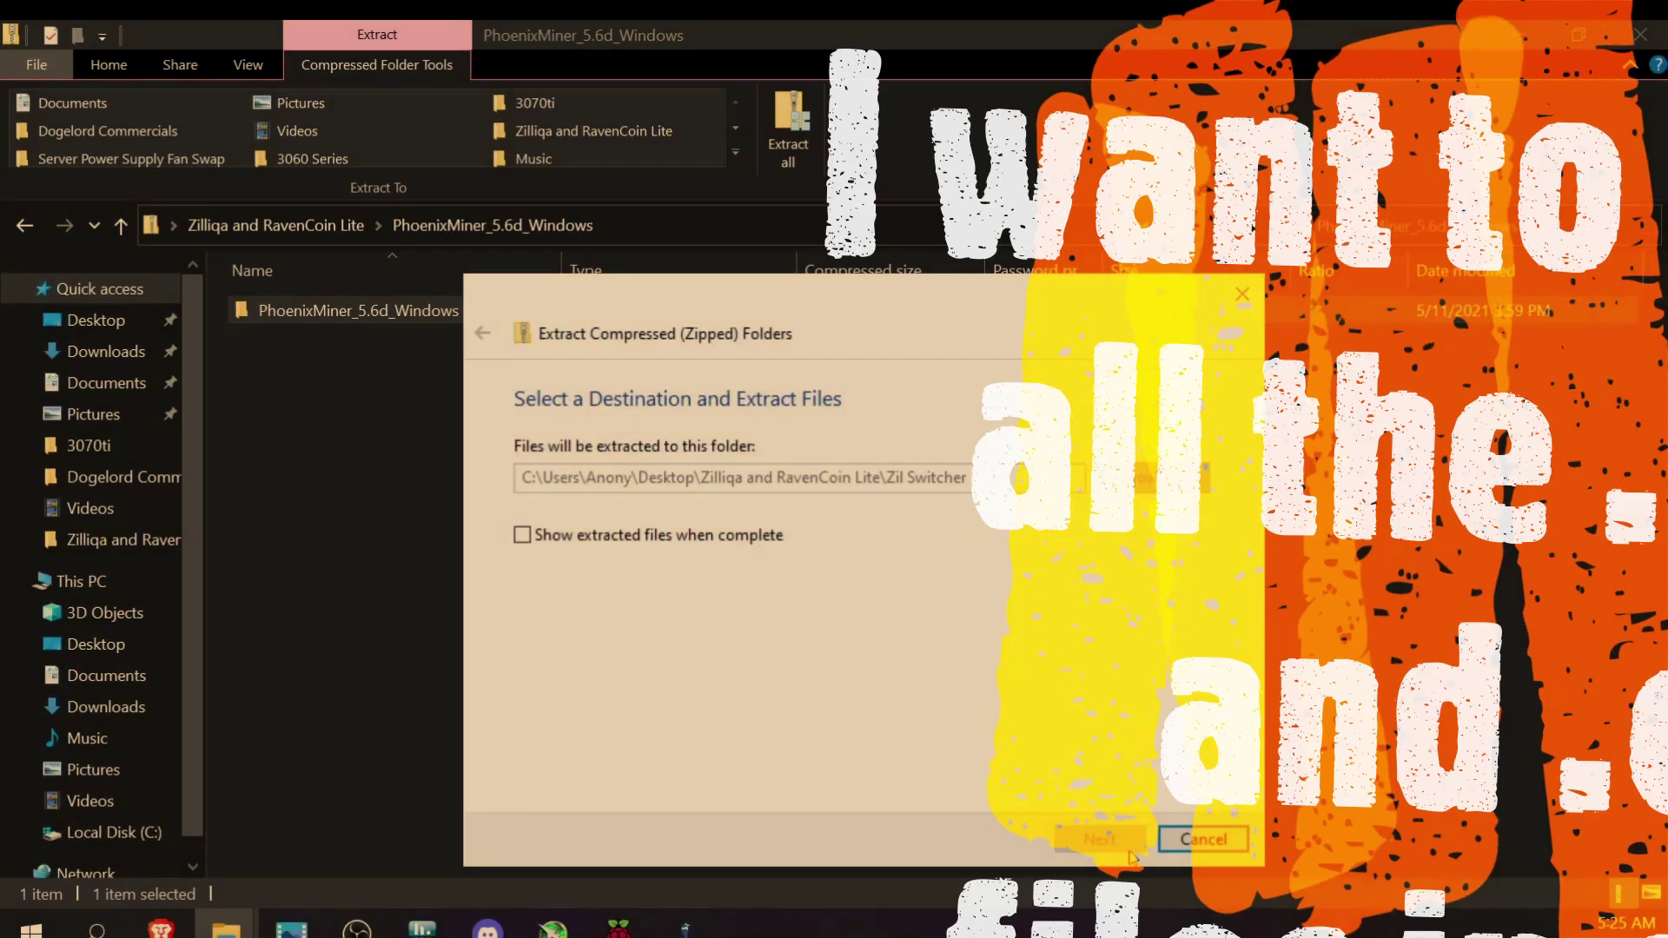
left_click(1083, 839)
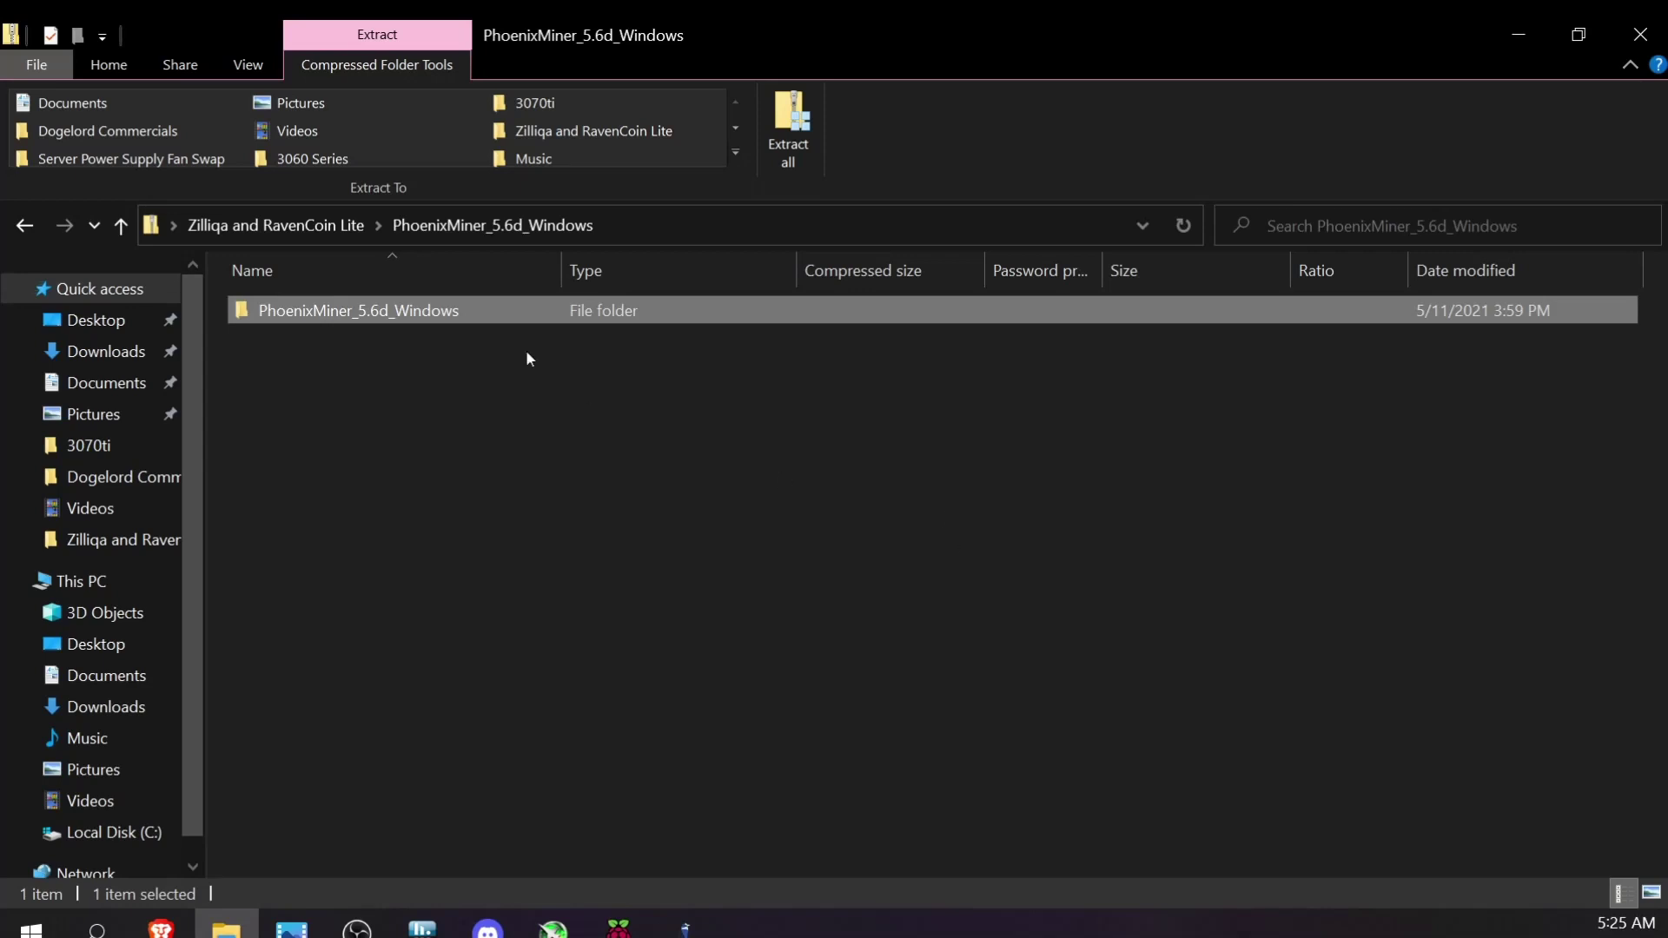
Extract the t-rex-0.19.14-win-cuda11.1 archive into Zil Switcher and return to Zilliqa and RavenCoin Lite.
left_click(26, 225)
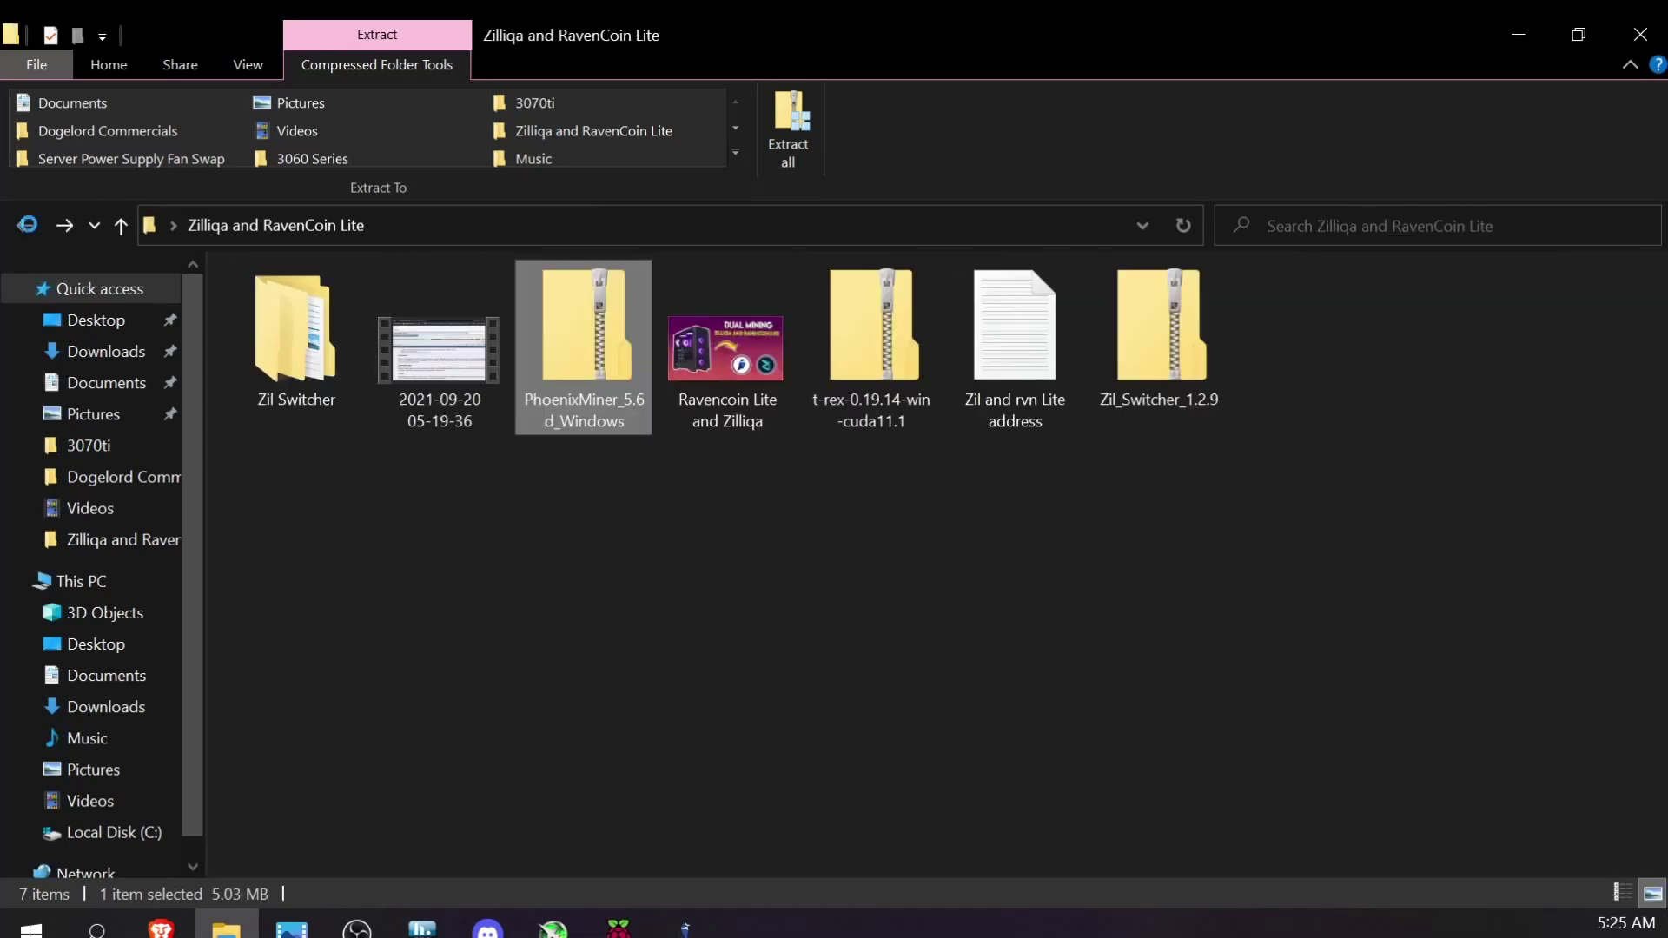
left_click(894, 326)
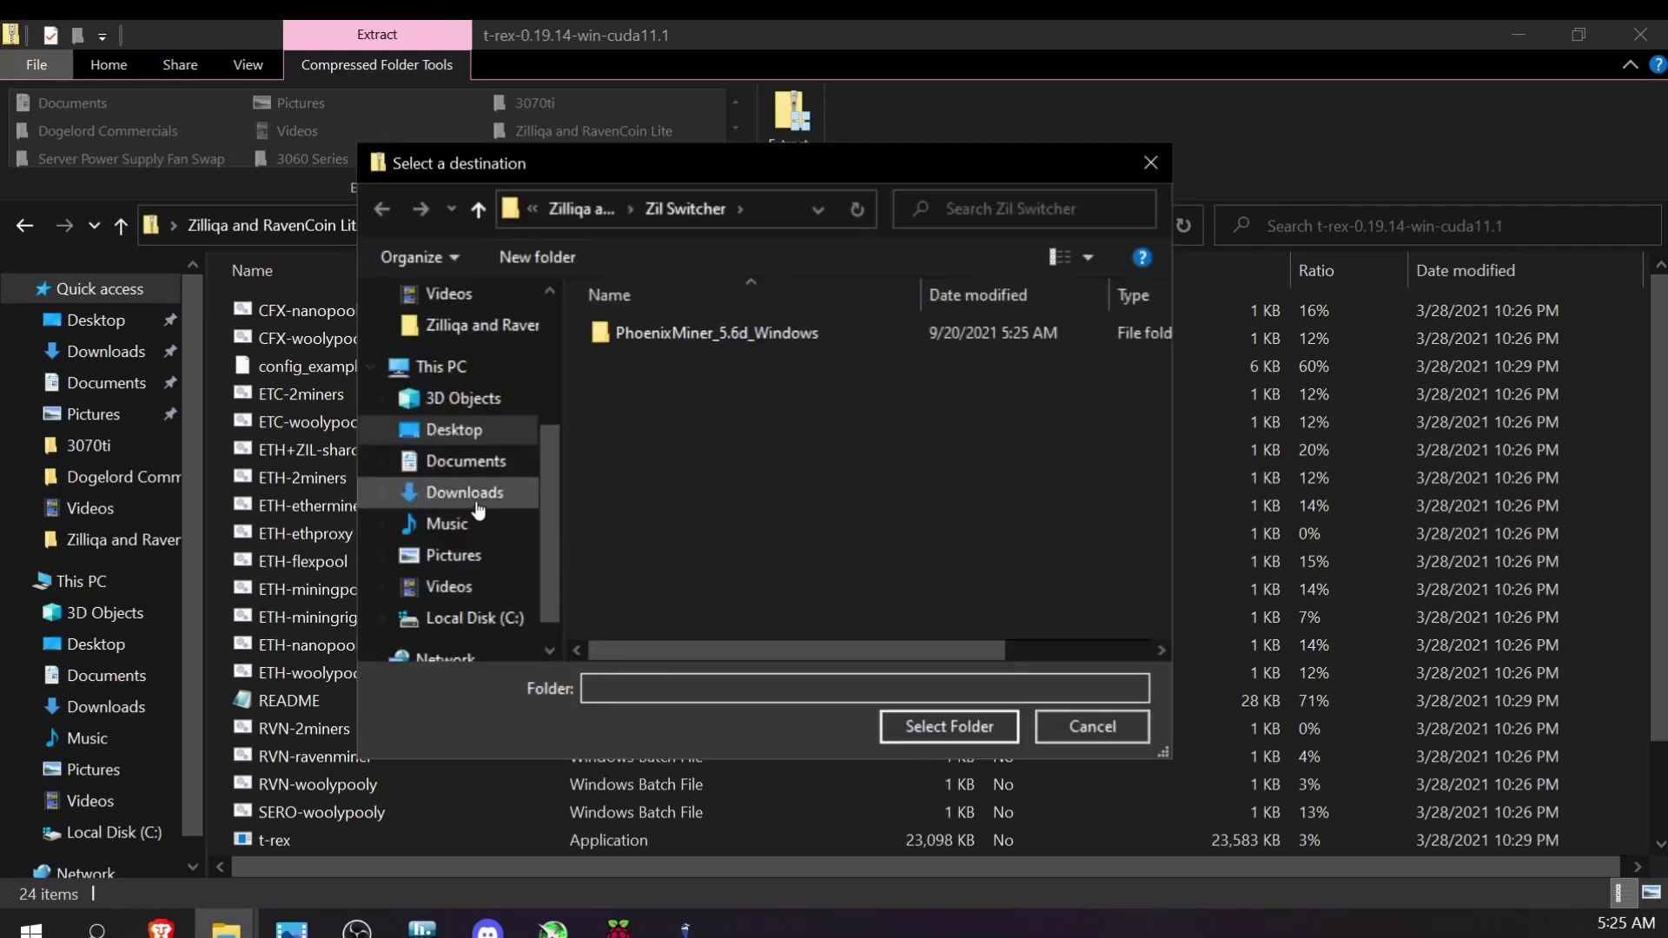
left_click(455, 429)
double_click(716, 315)
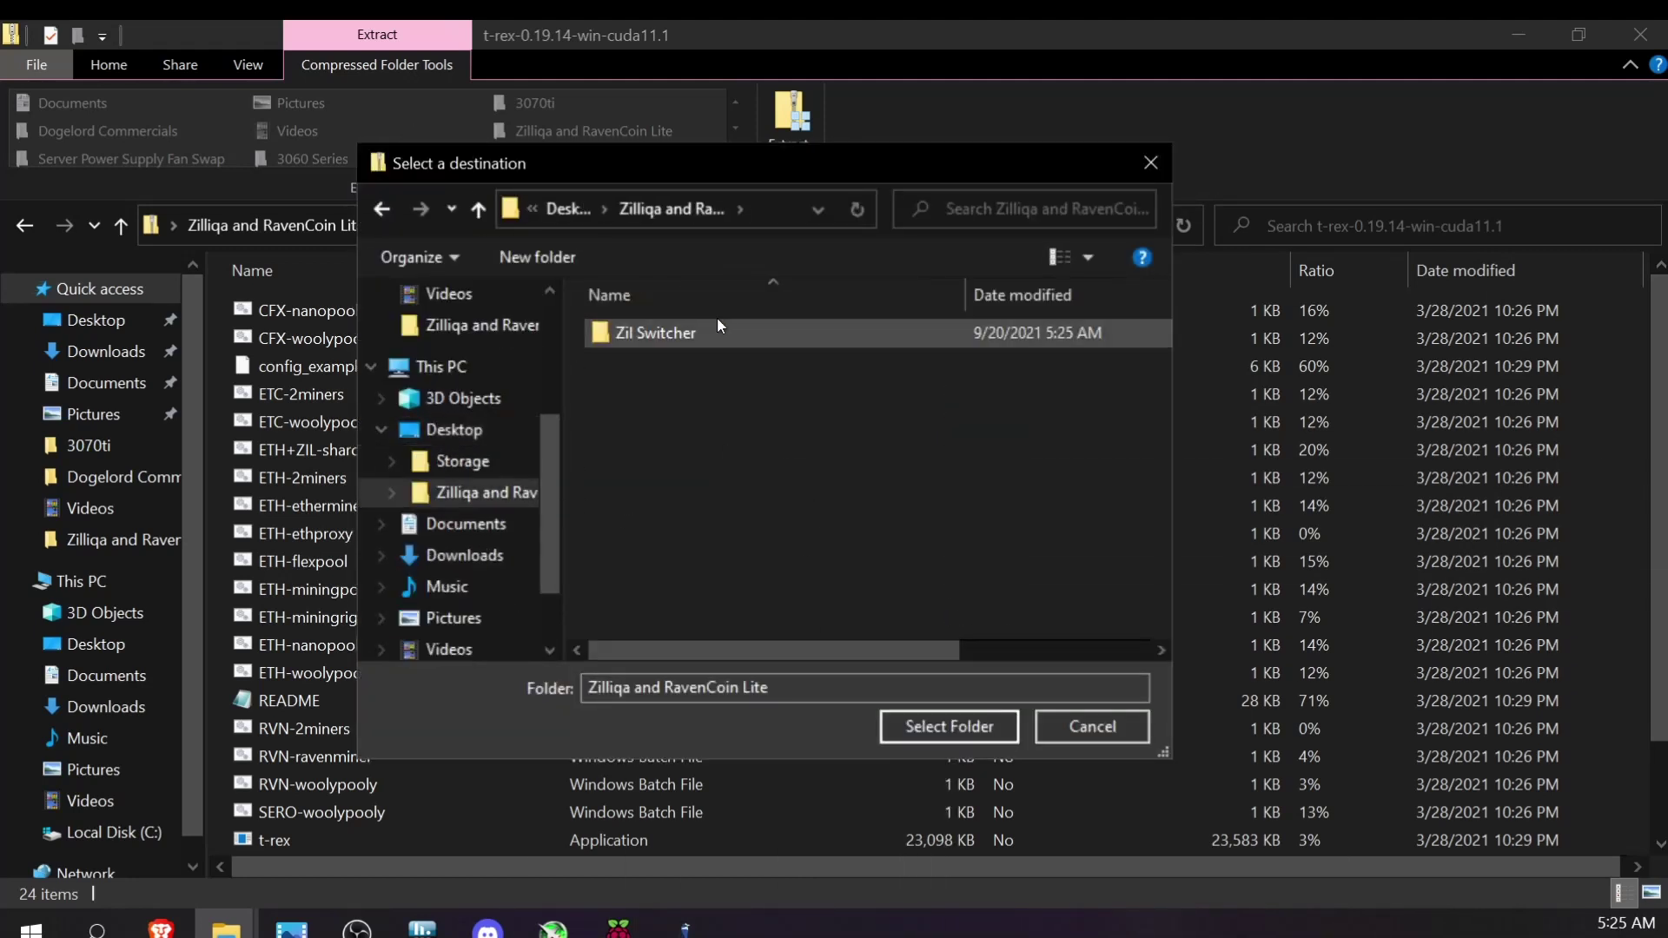
double_click(717, 328)
left_click(947, 727)
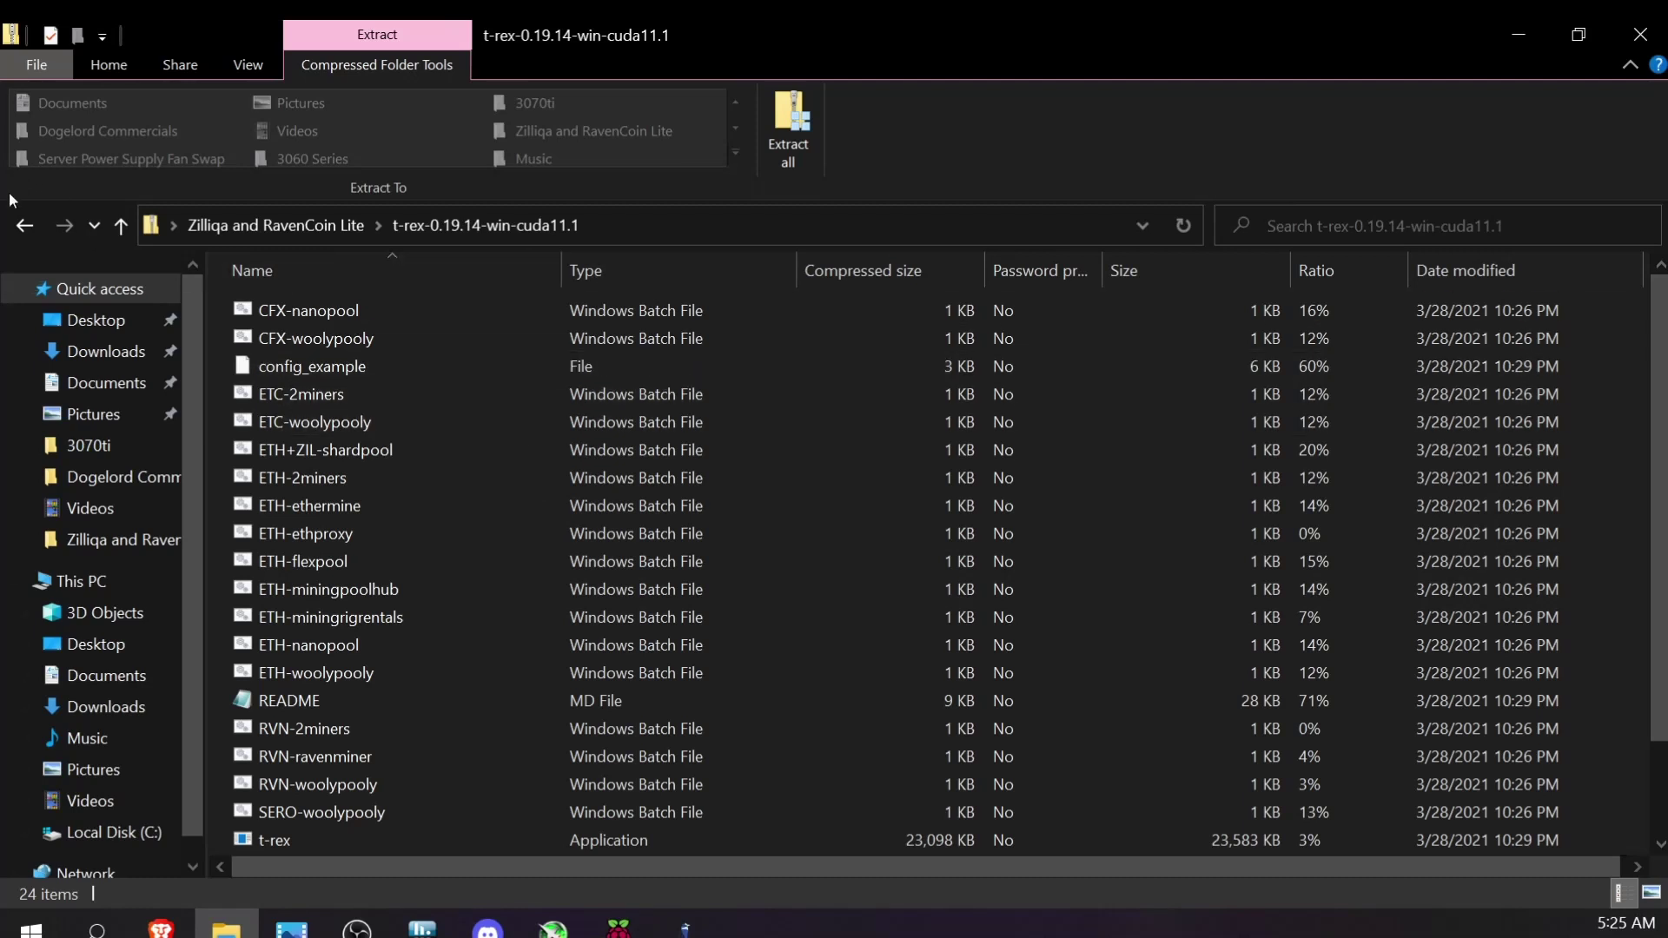
left_click(35, 227)
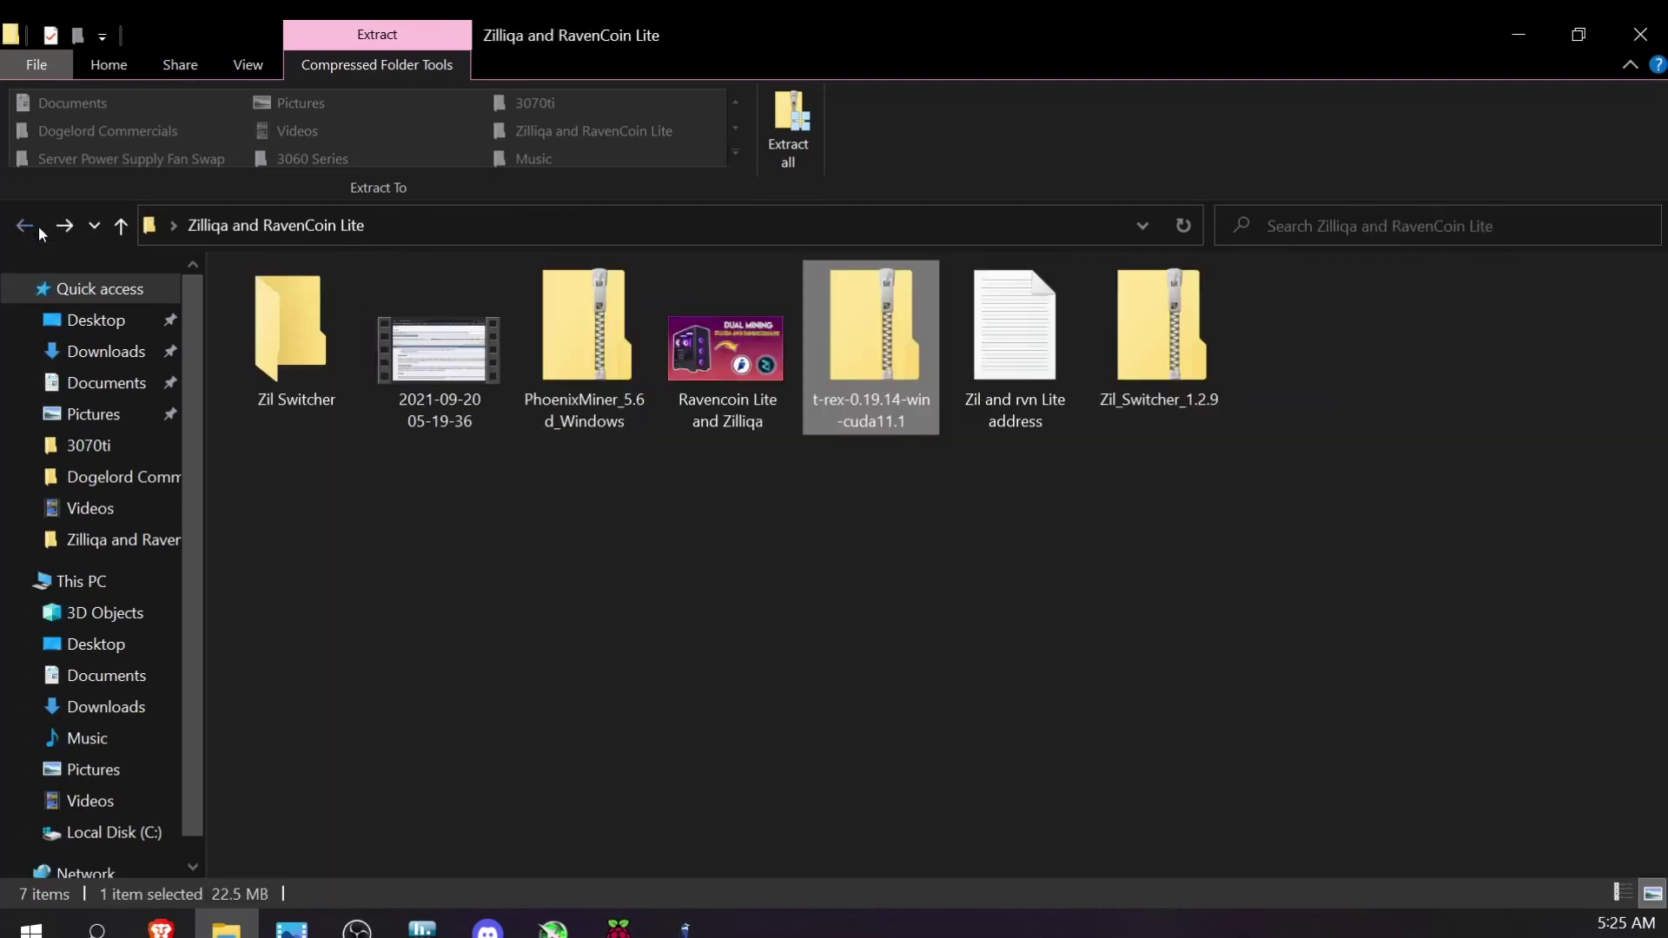
Extract the Zil_Switcher_1.2.9 archive into the Zil Switcher folder.
double_click(1199, 337)
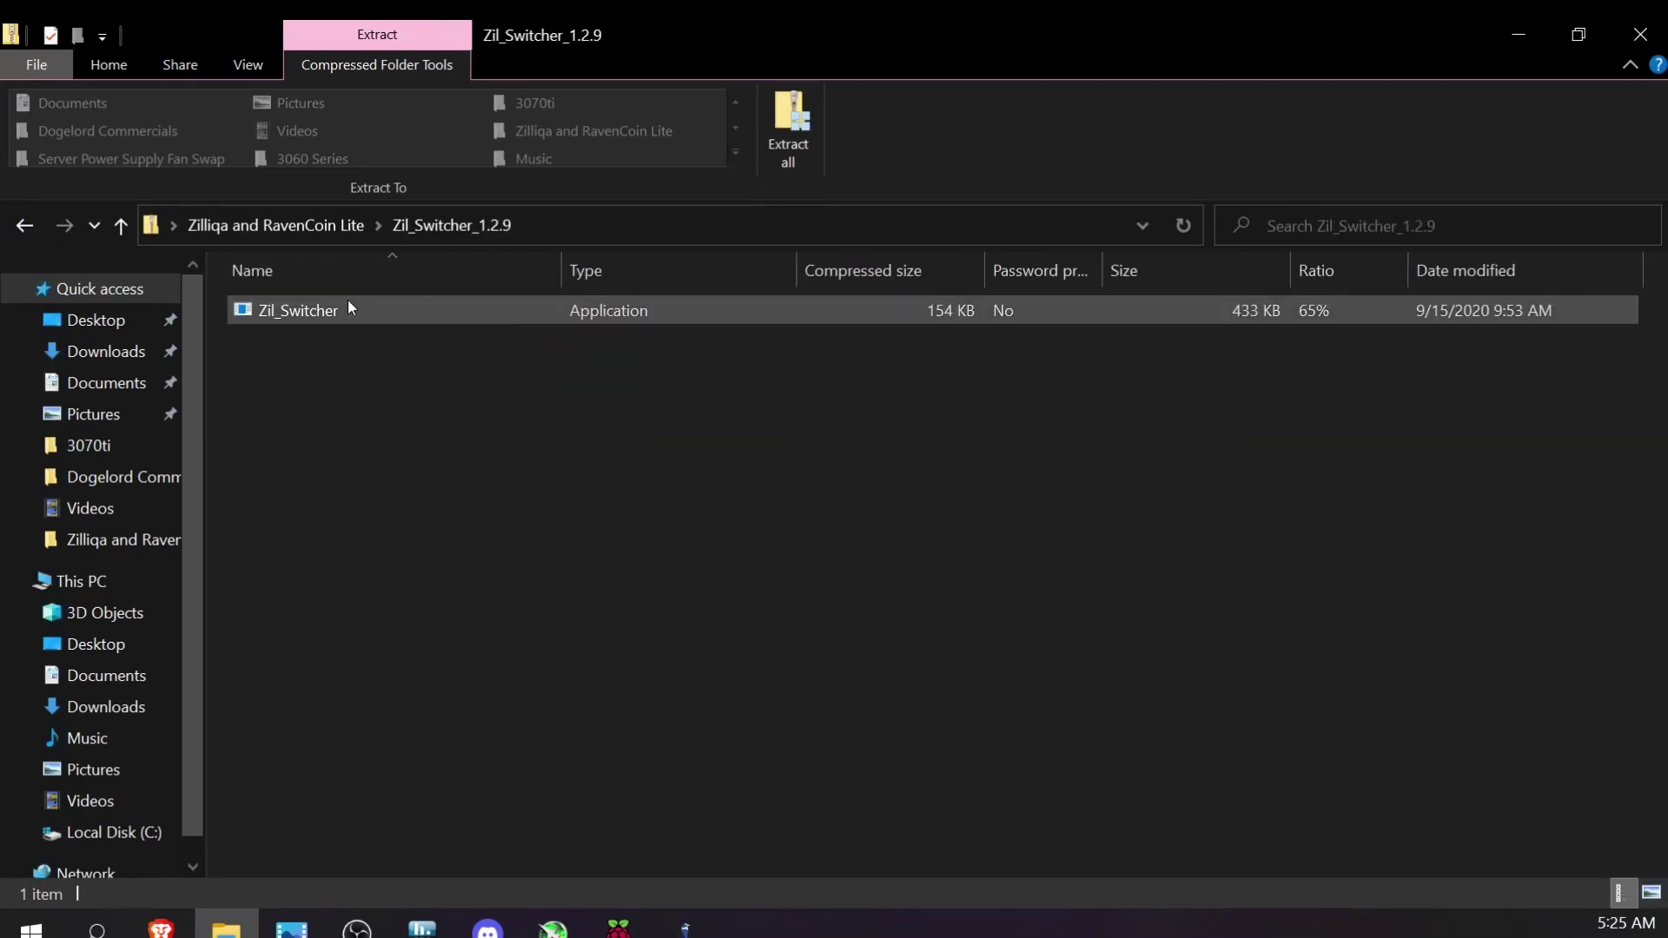
left_click(801, 120)
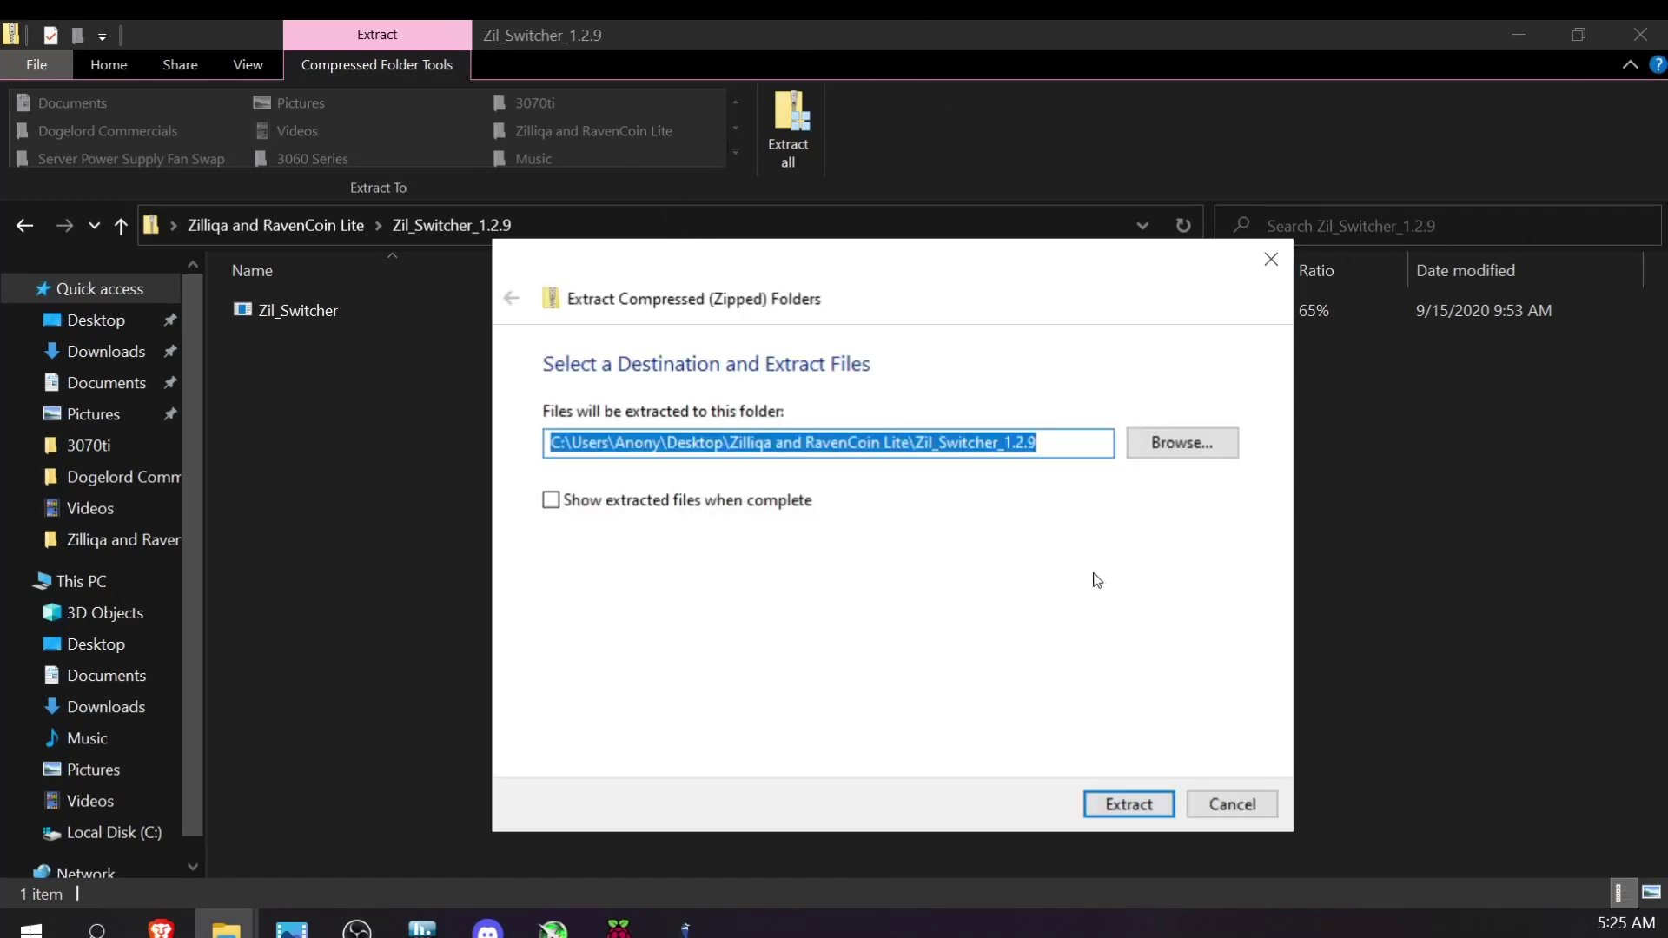
left_click(1179, 444)
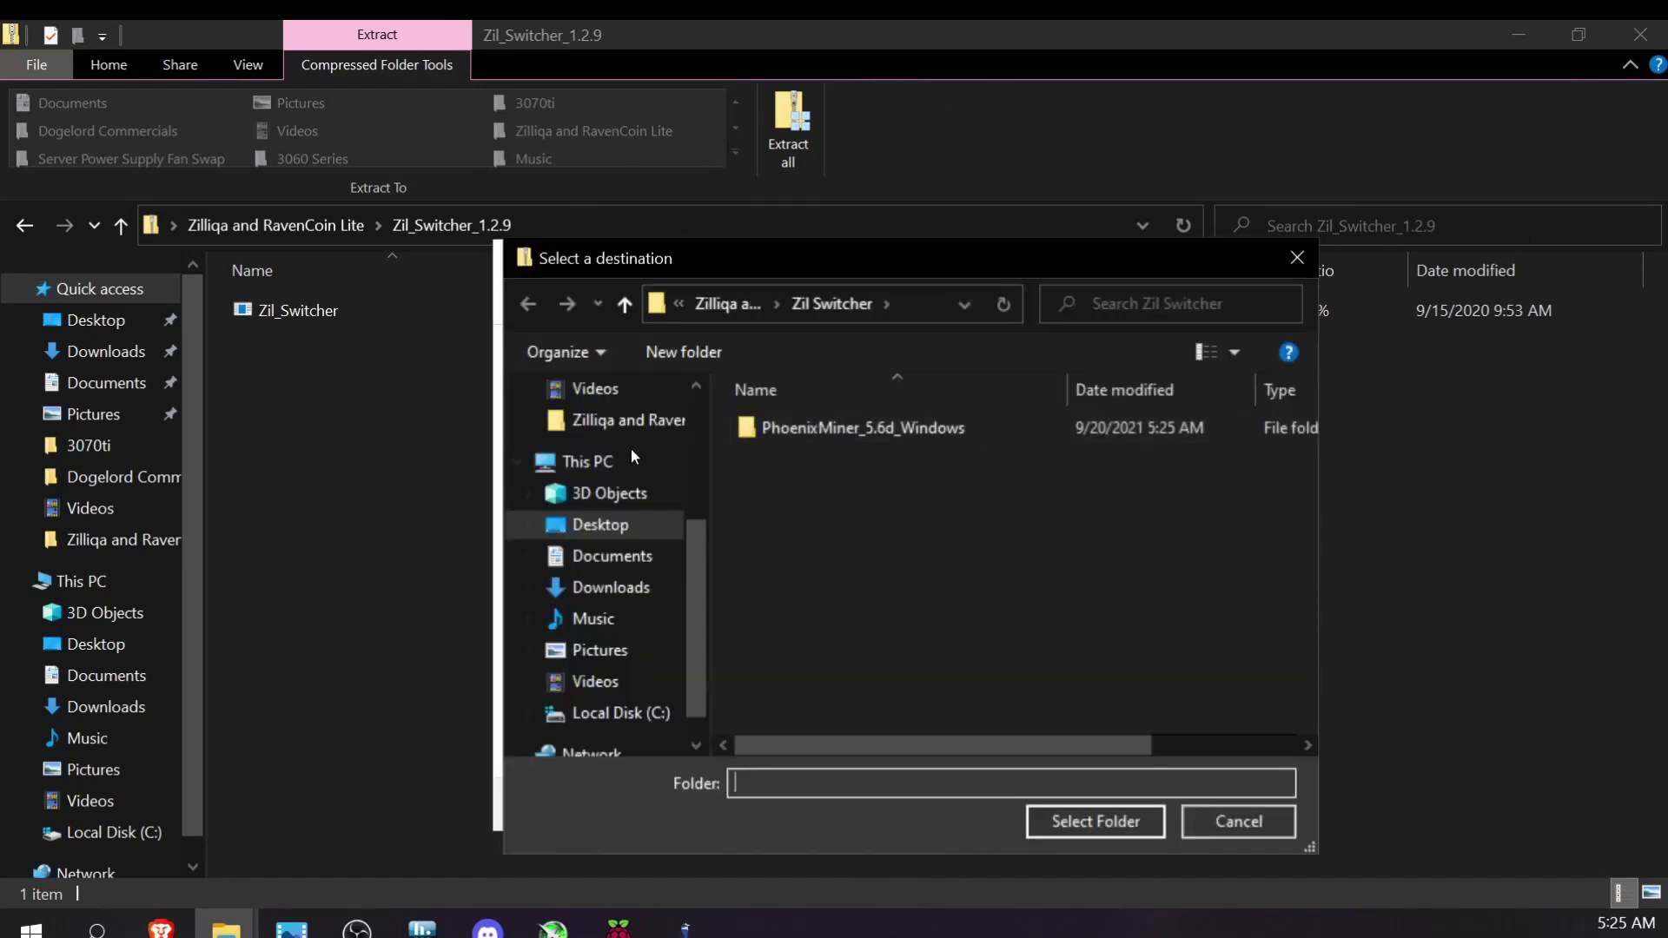
left_click(575, 524)
double_click(877, 432)
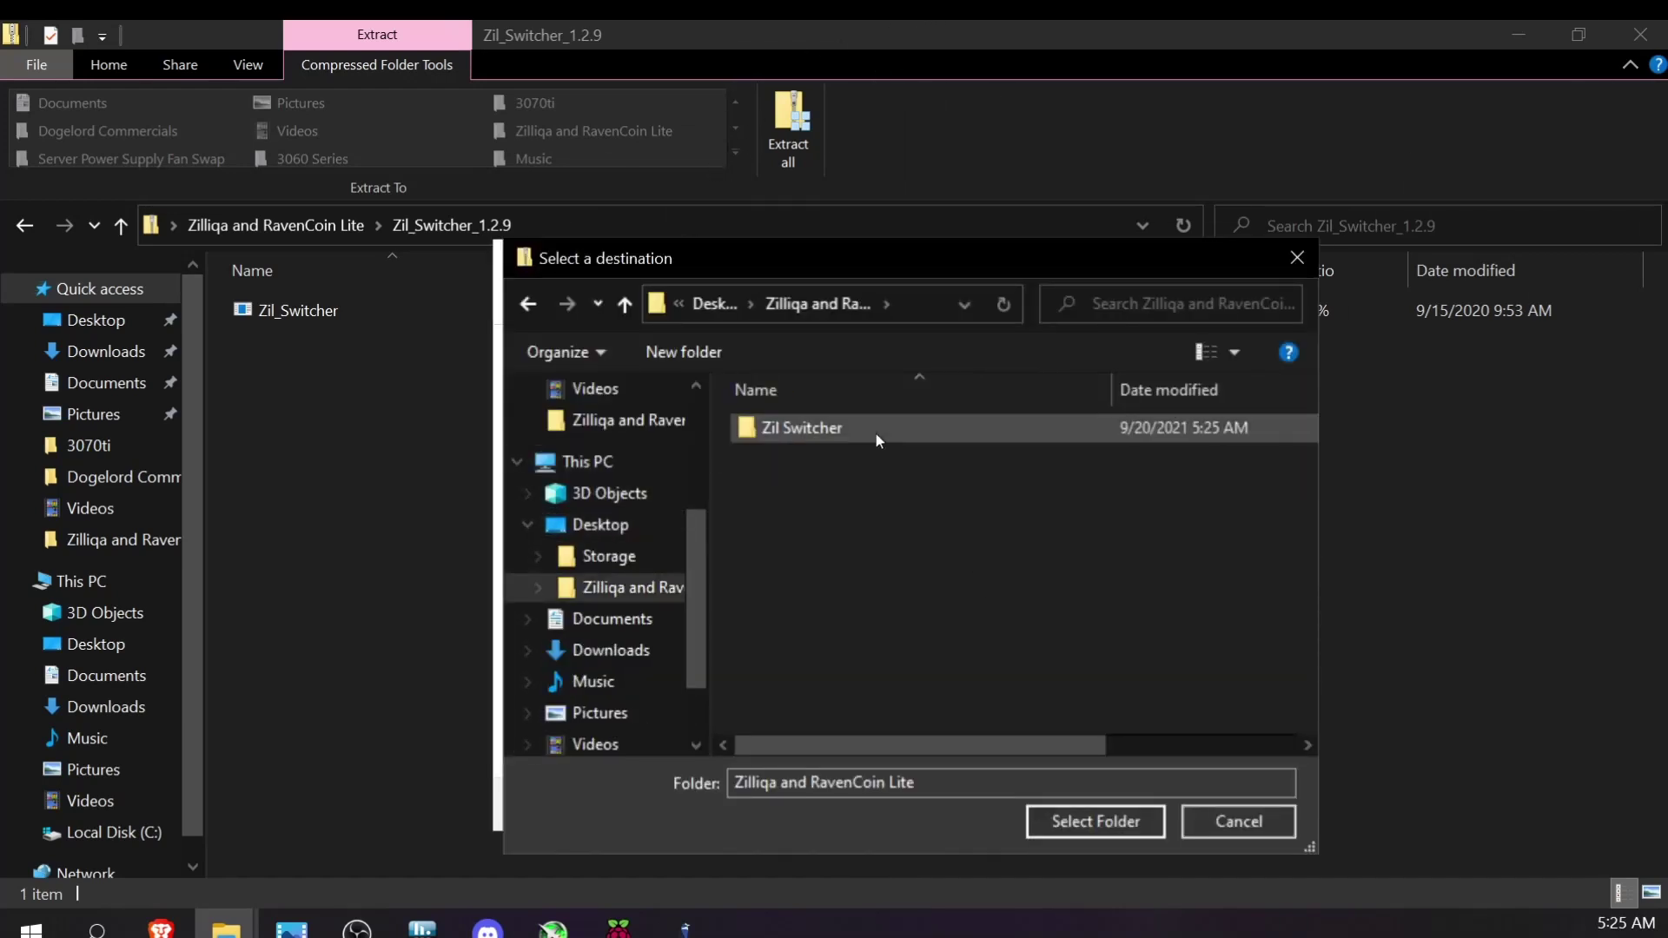
double_click(869, 428)
left_click(1085, 820)
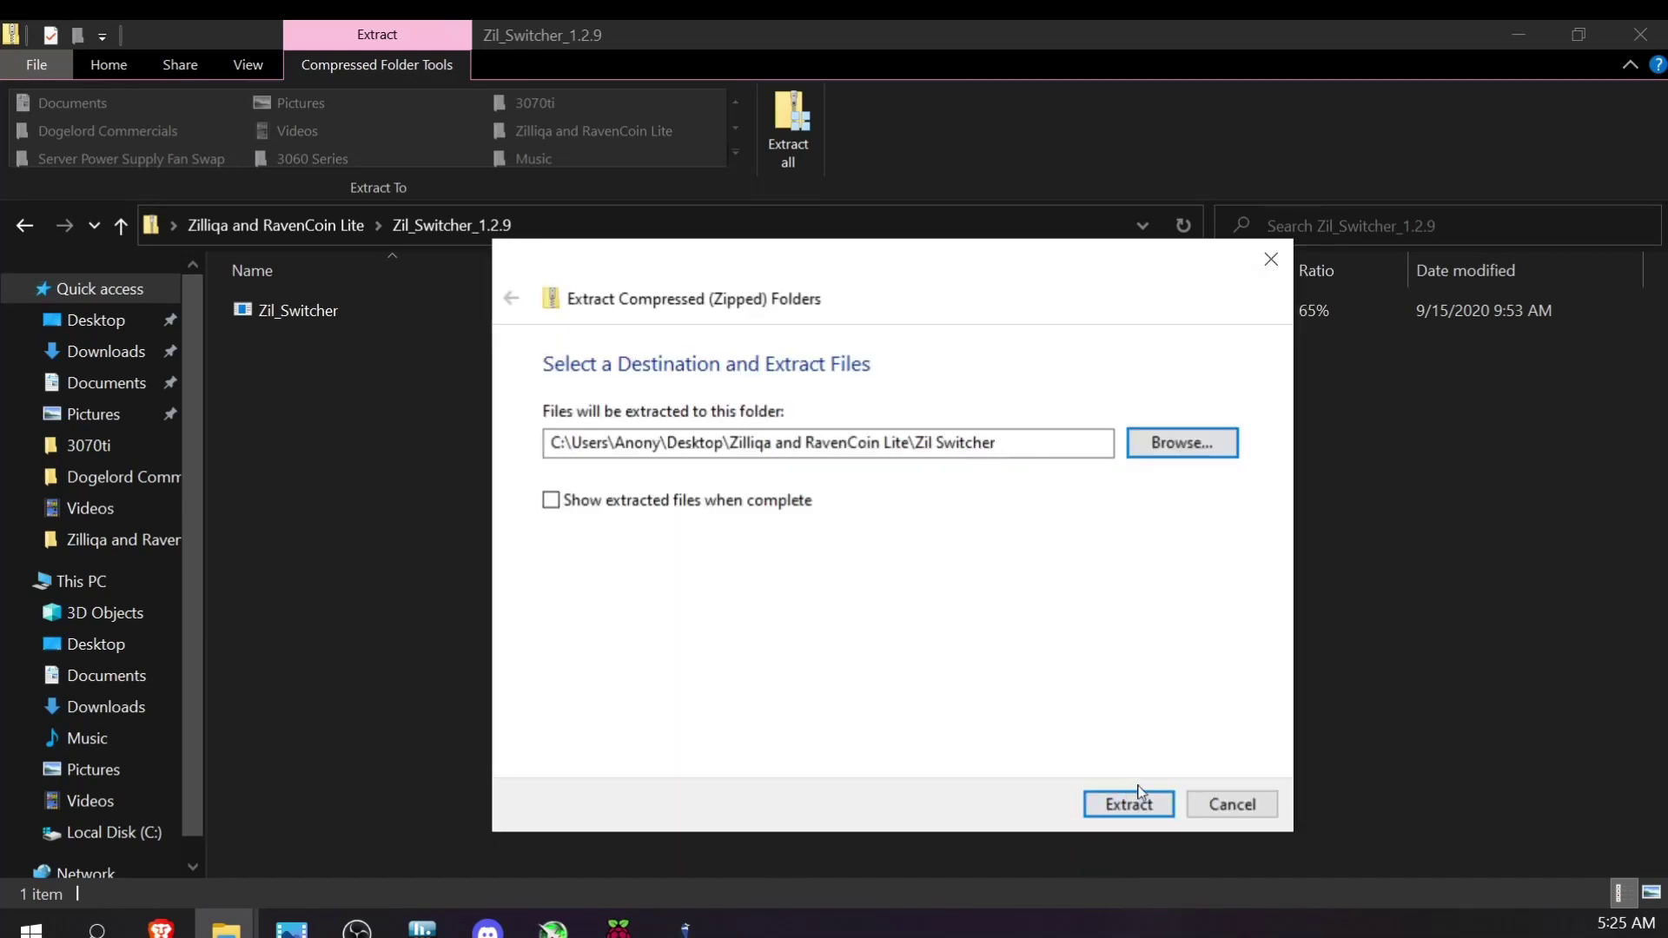
left_click(1127, 801)
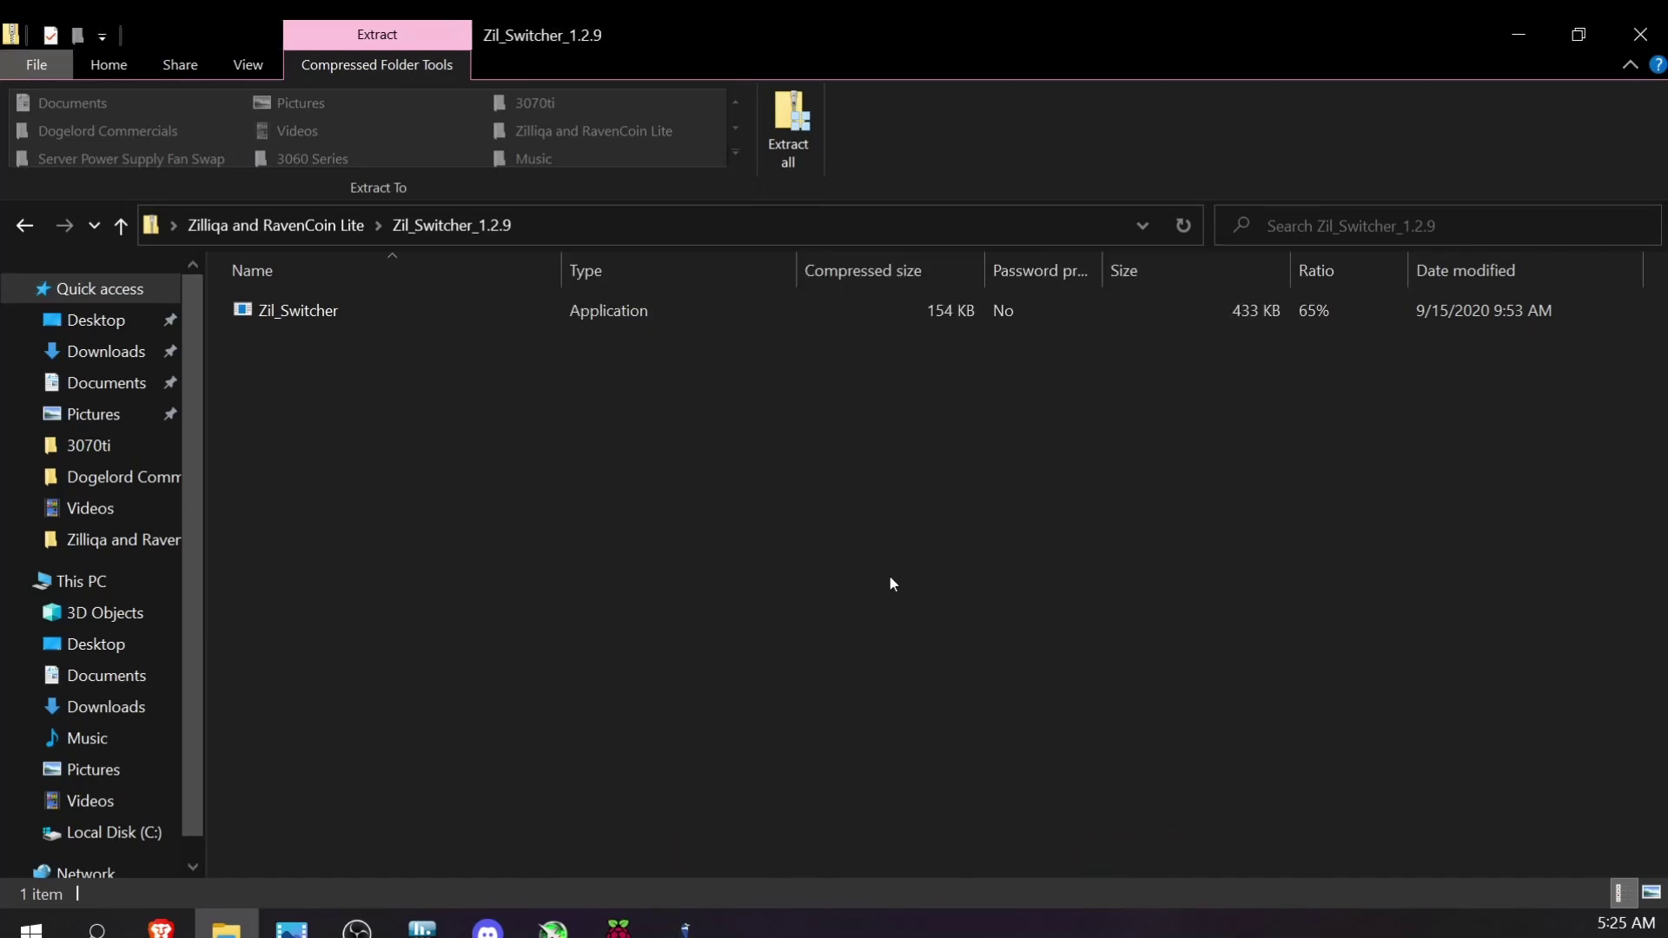
Close File Explorer and the Downloads page, and minimize Brave to reveal the desktop.
left_click(1640, 35)
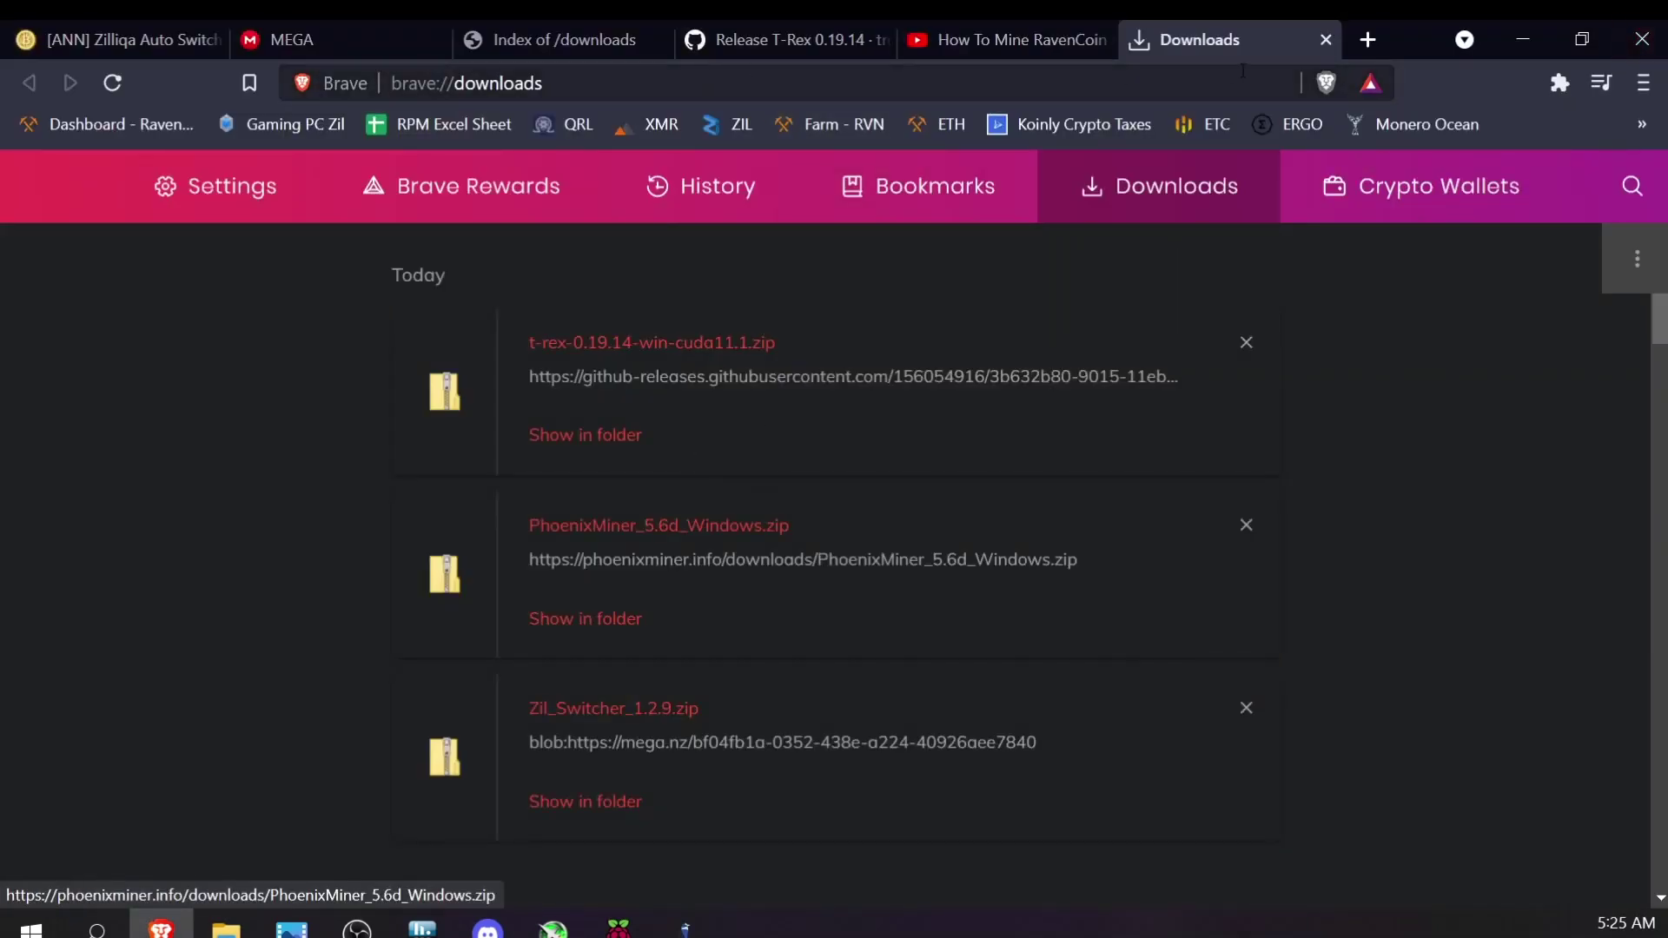
left_click(1325, 40)
left_click(1522, 44)
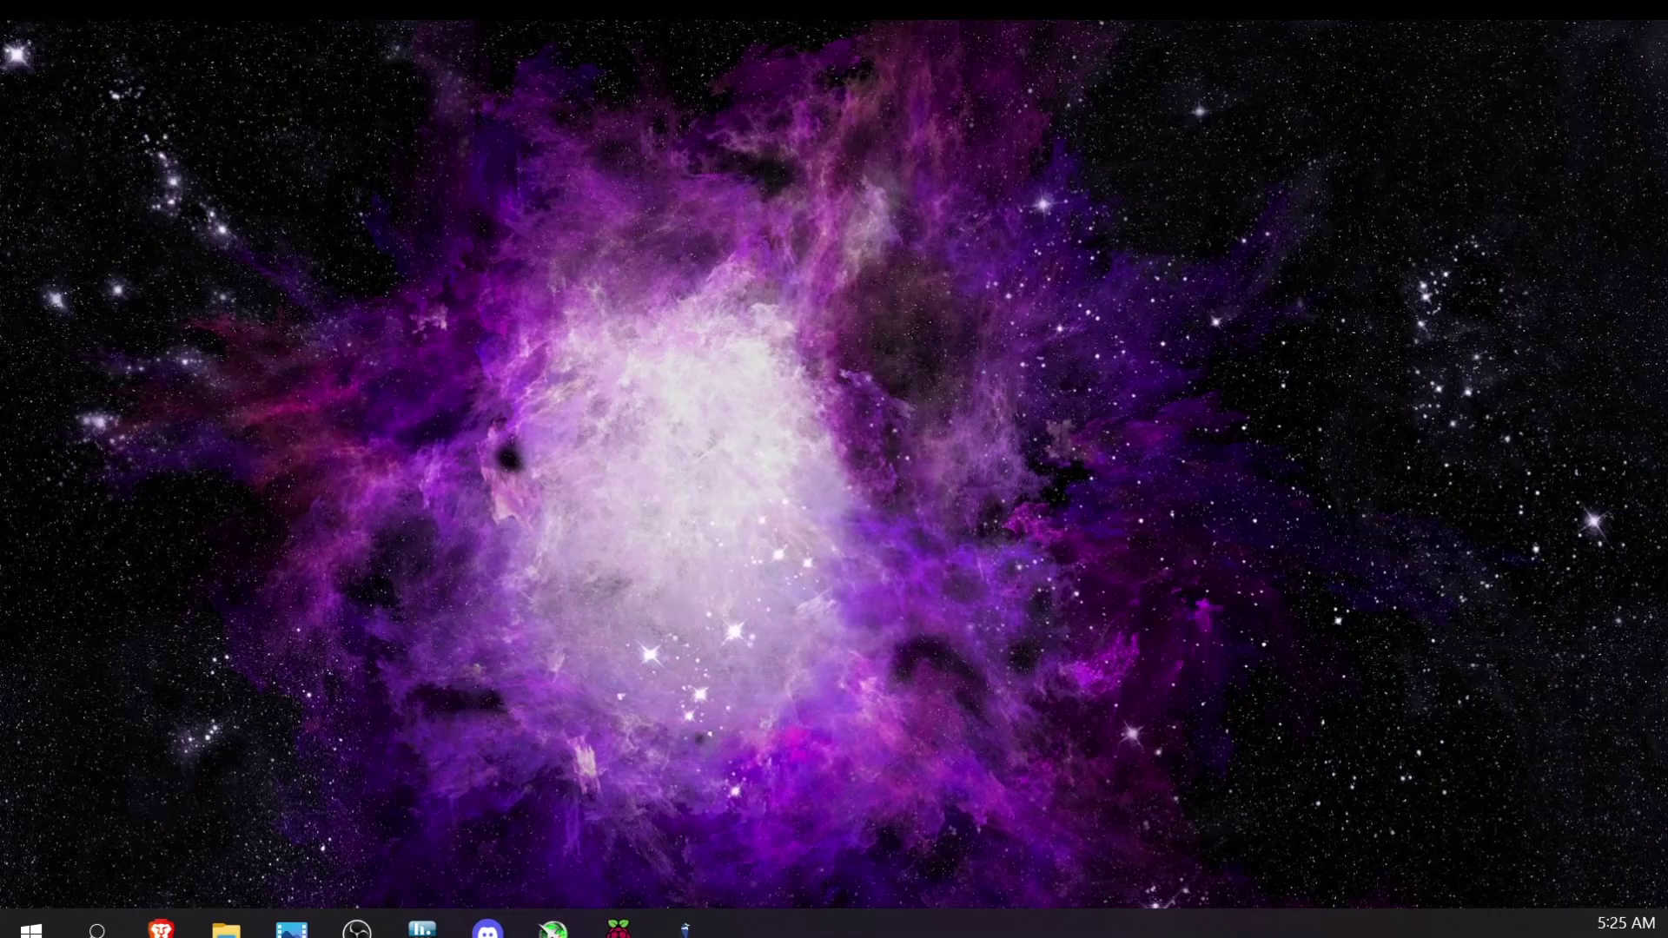
Reopen Zilliqa and RavenCoin Lite and browse into the Zil Switcher folder's 26 extracted items.
left_click(226, 930)
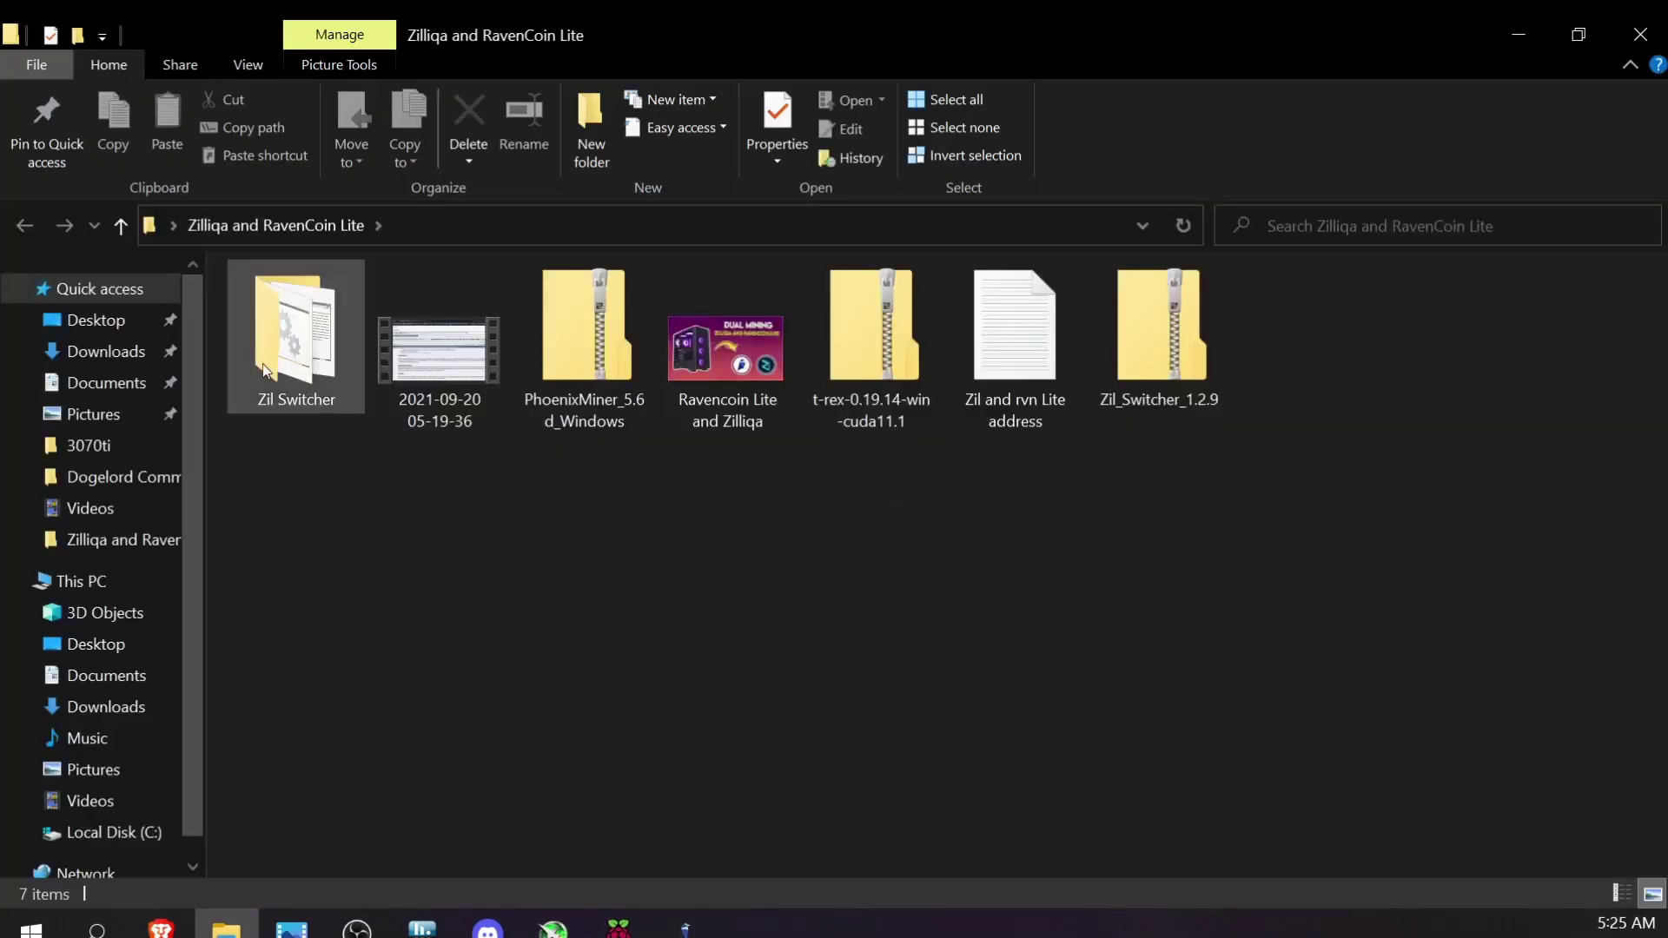
double_click(264, 314)
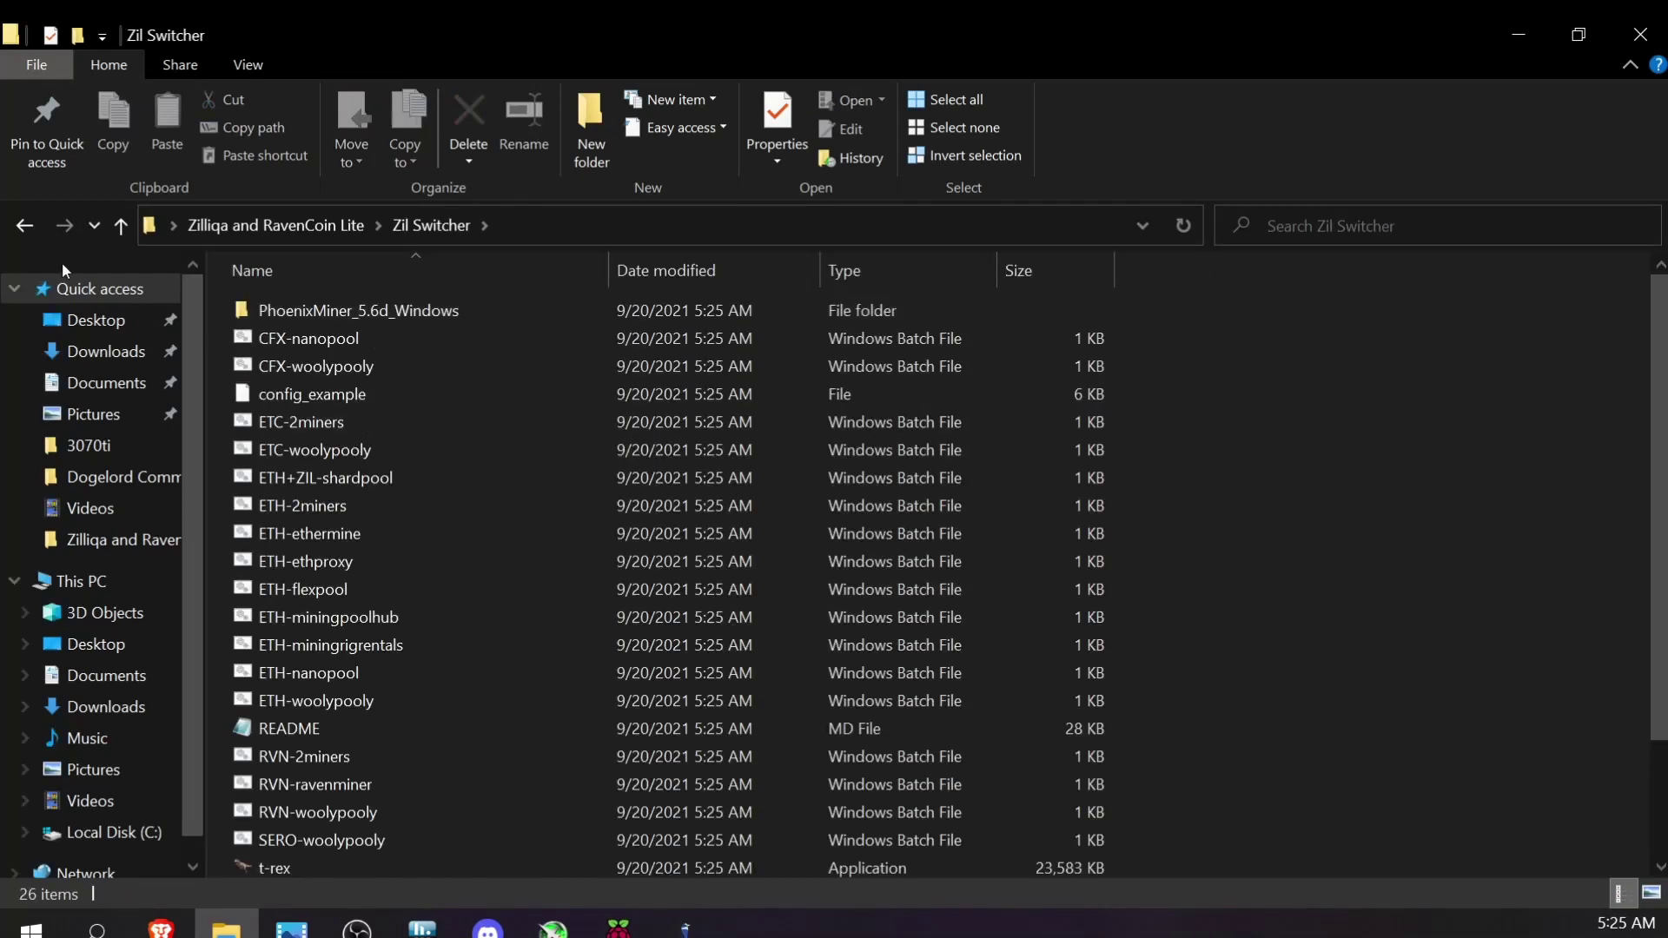
left_click(35, 222)
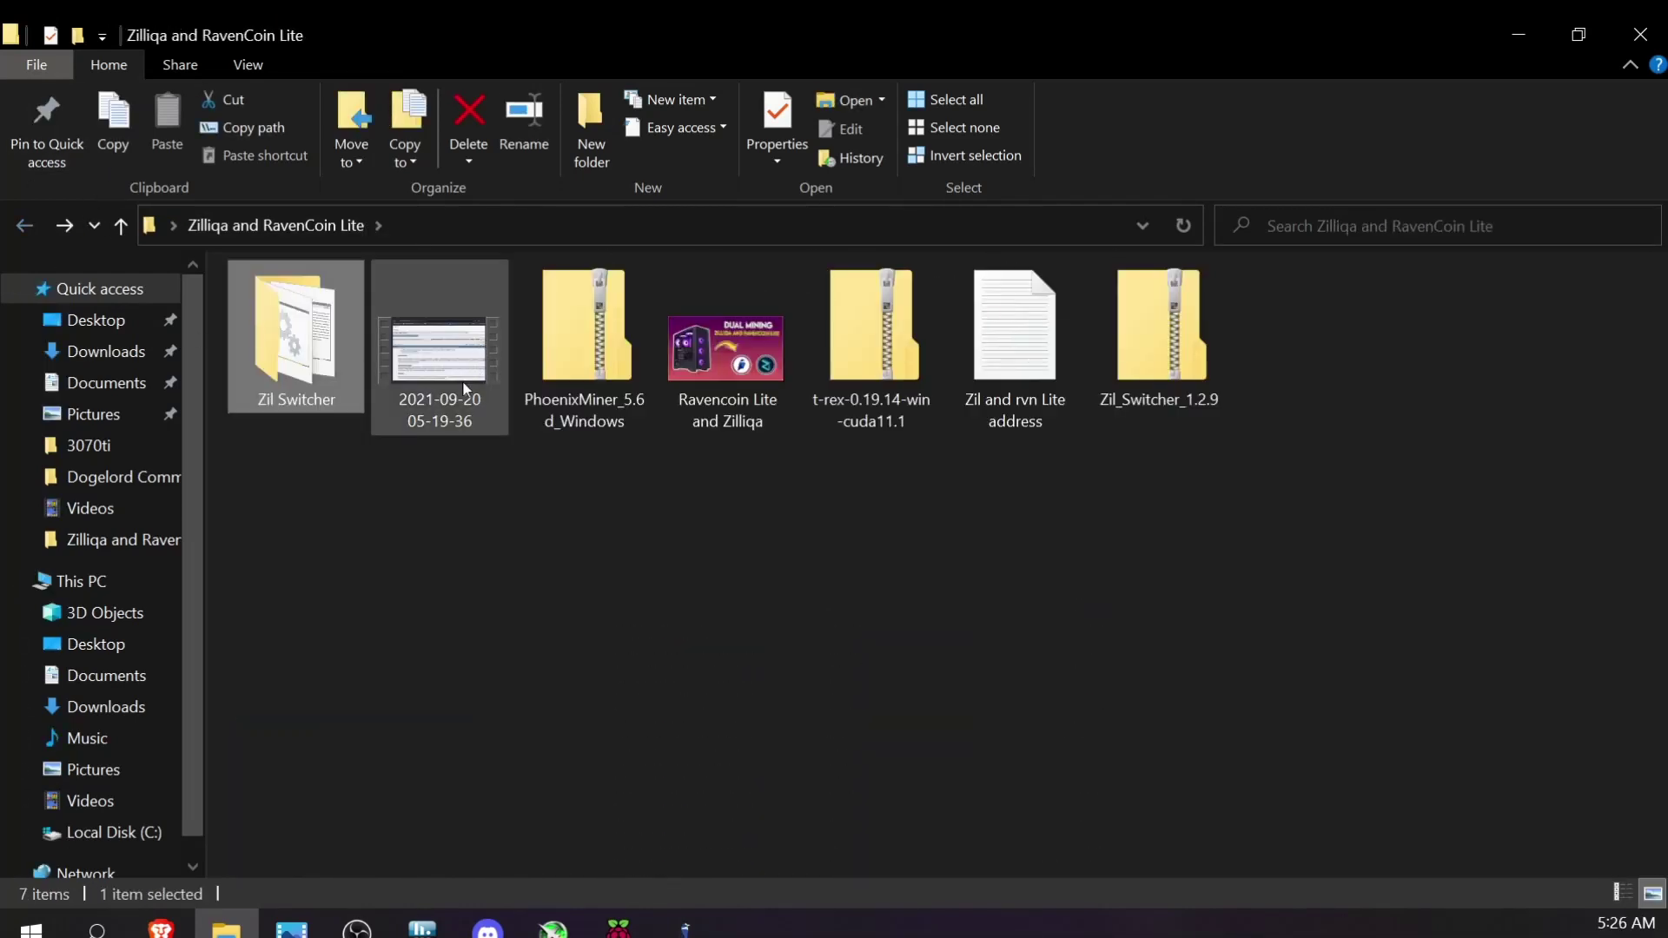
left_click(467, 382)
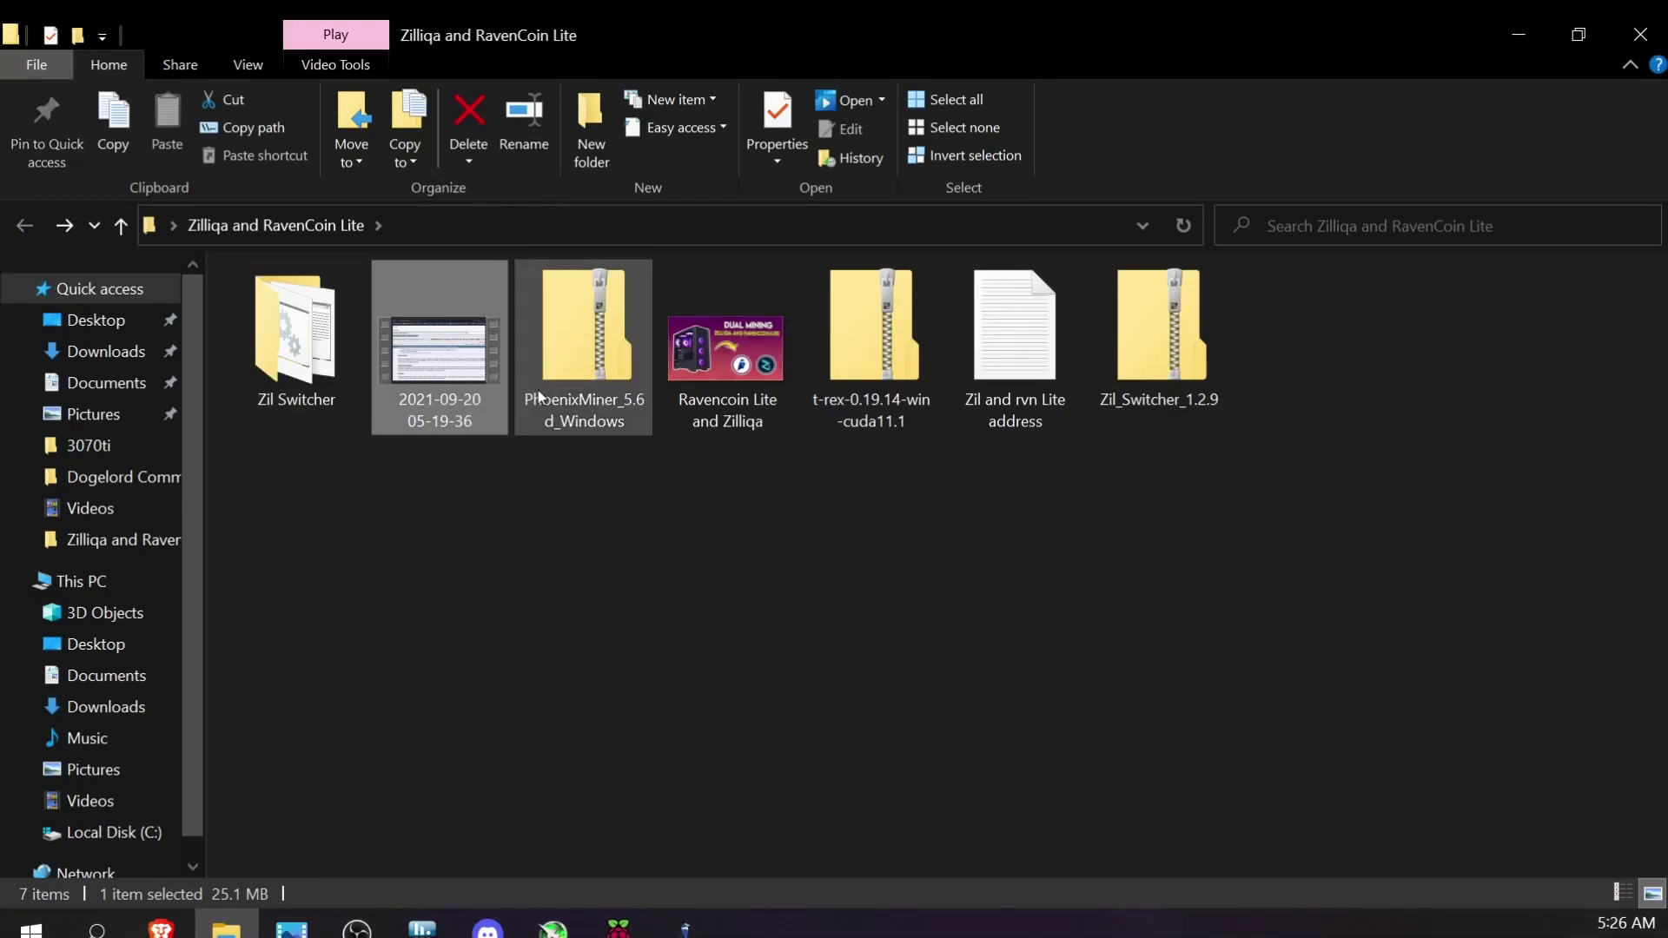
left_click(586, 352)
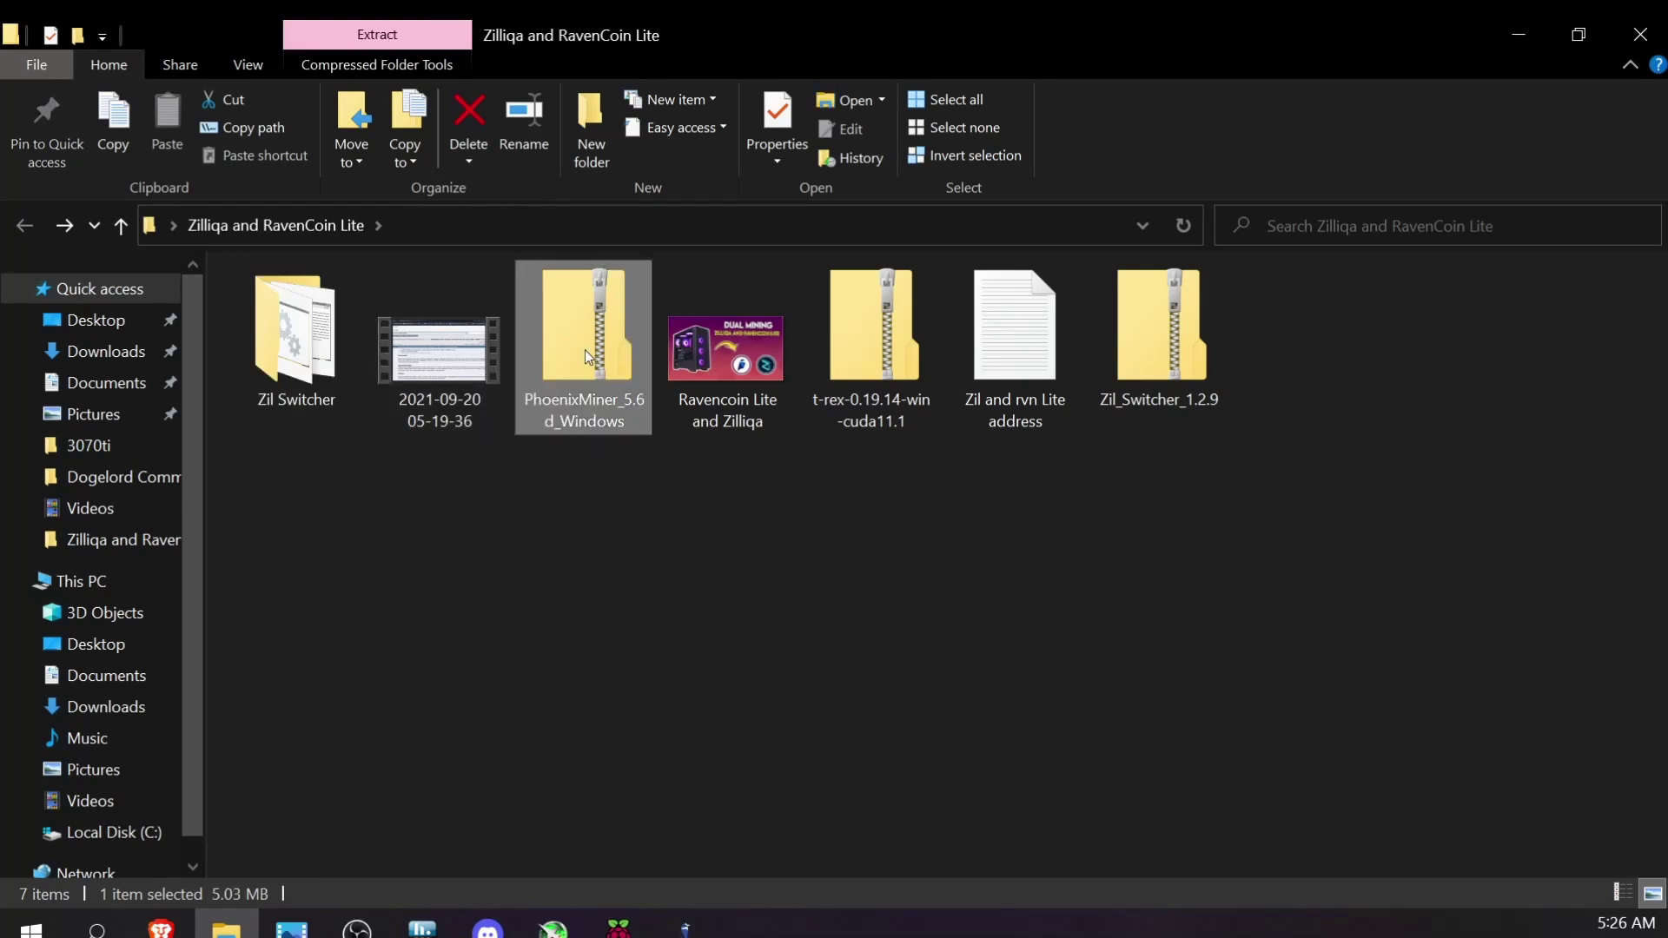
left_click(794, 368)
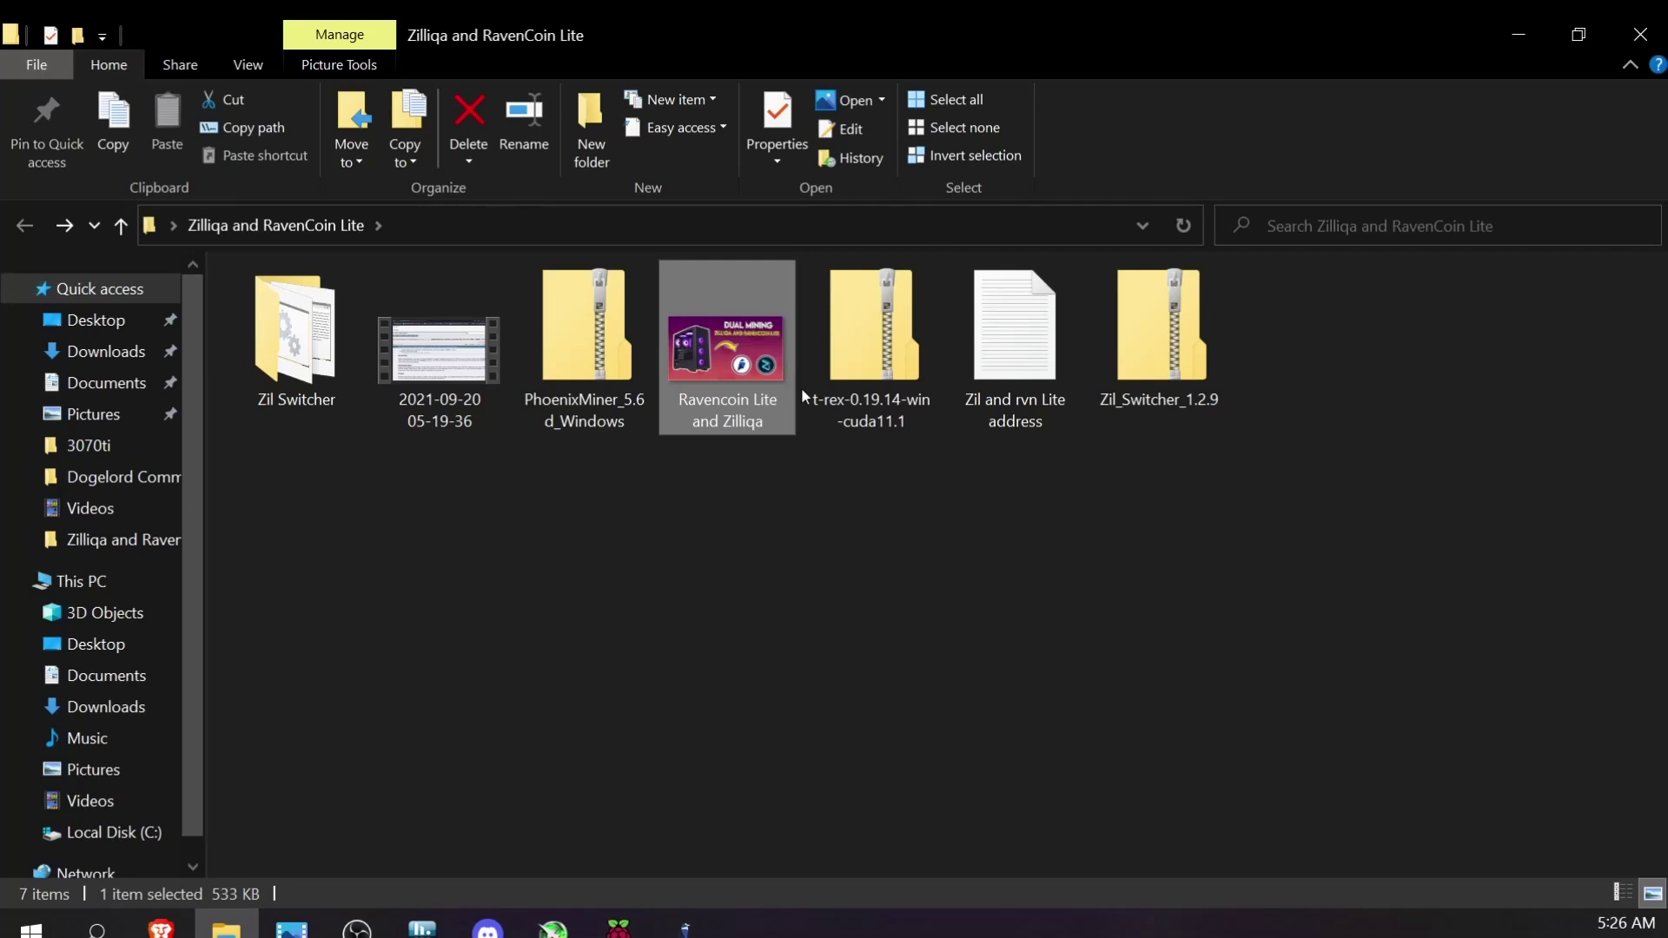
left_click(437, 378)
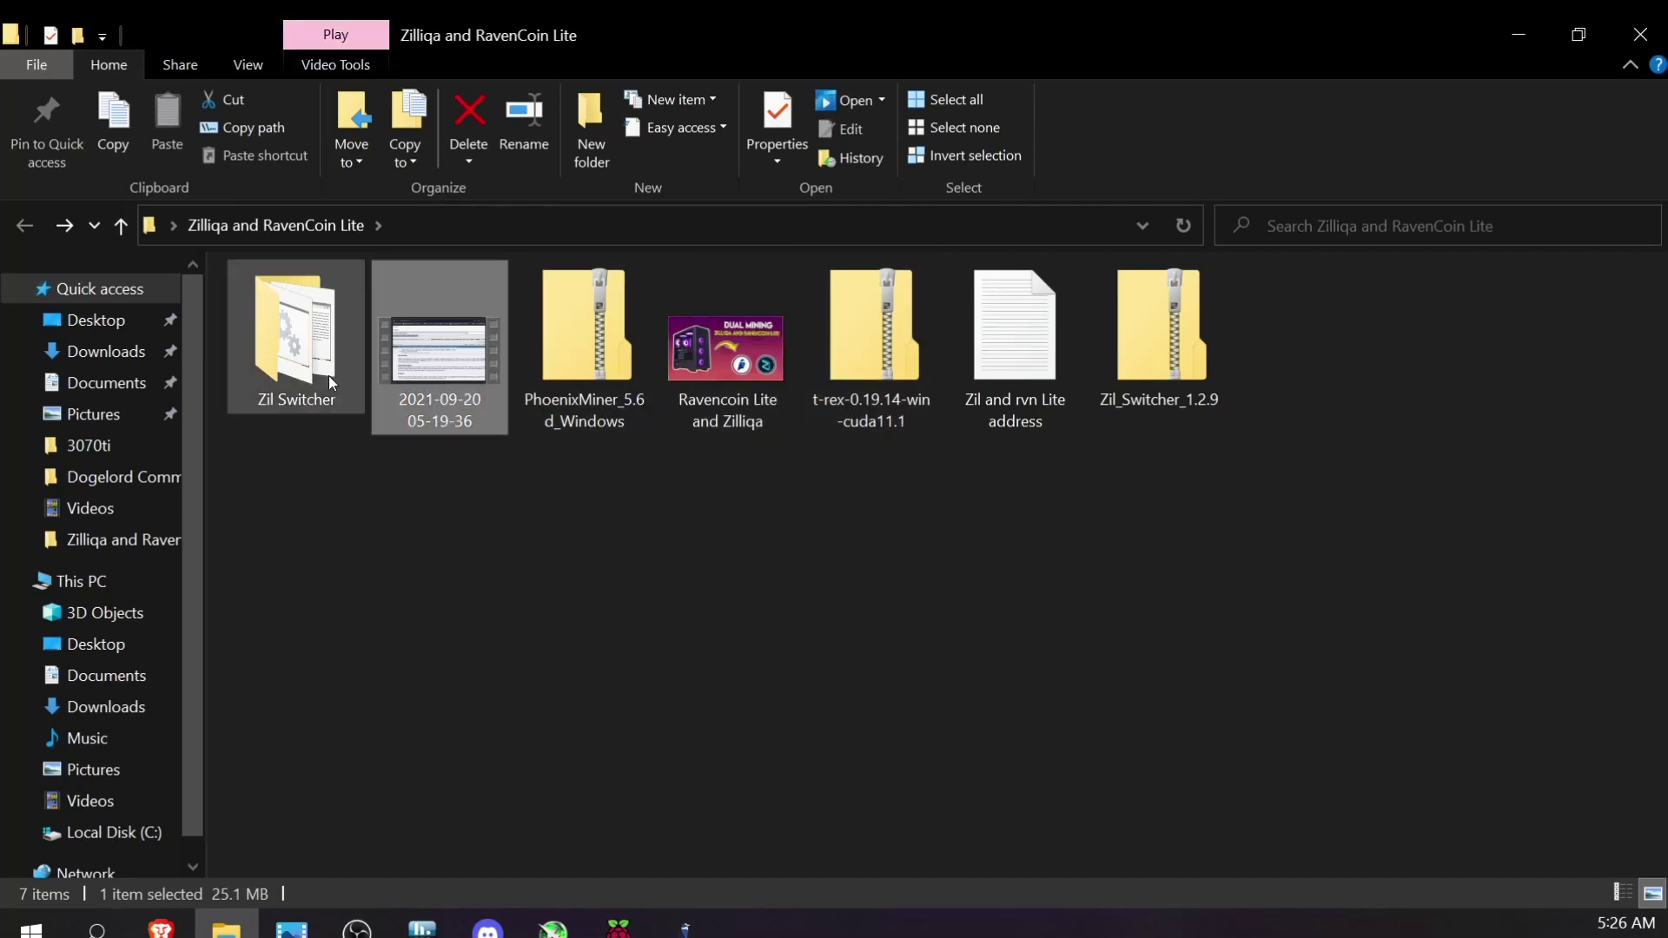
left_click(315, 366)
double_click(319, 358)
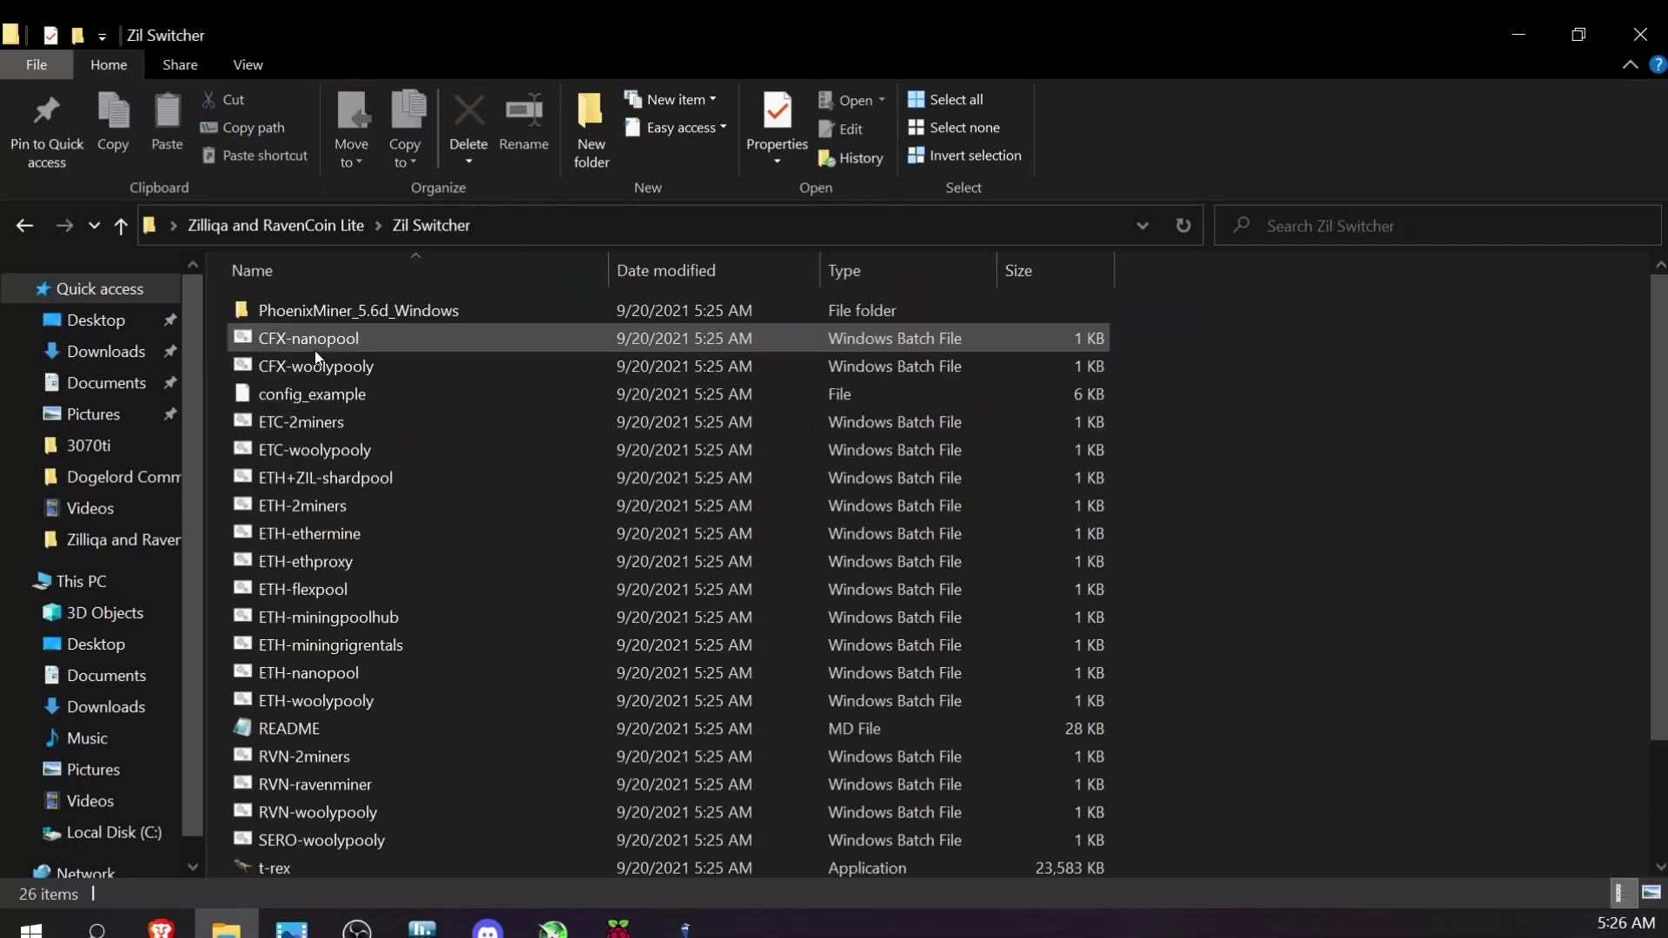
scroll(364, 315, "down", 2)
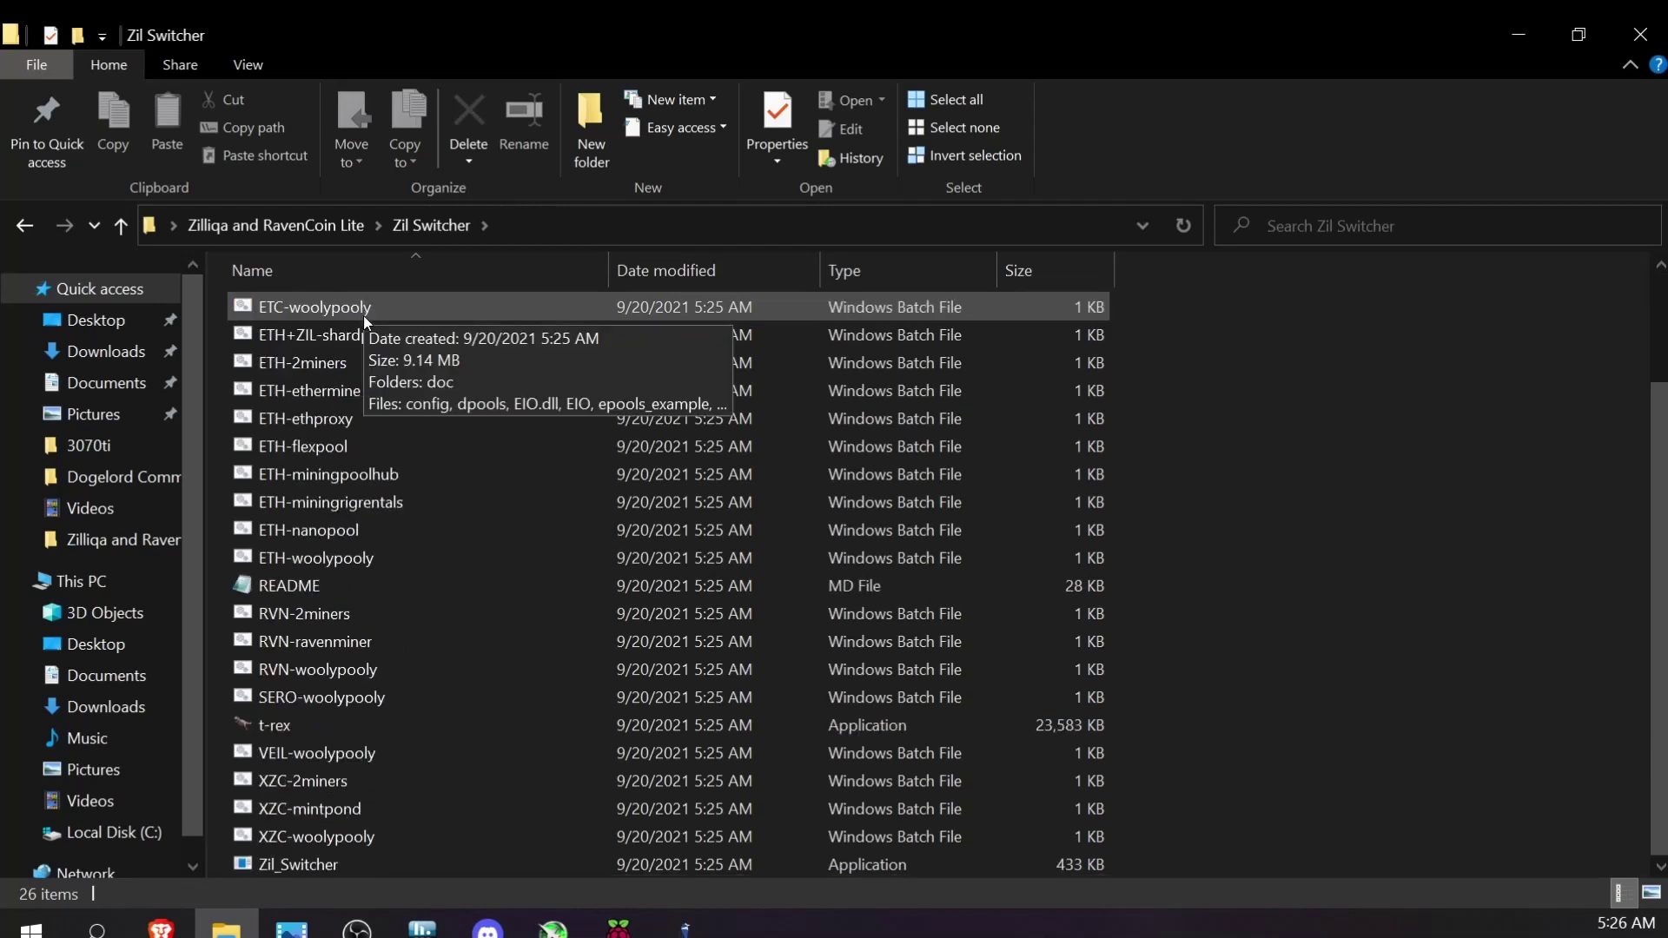
scroll(389, 448, "up", 2)
Cut all 12 PhoenixMiner files and paste them directly into Zil Switcher.
double_click(342, 306)
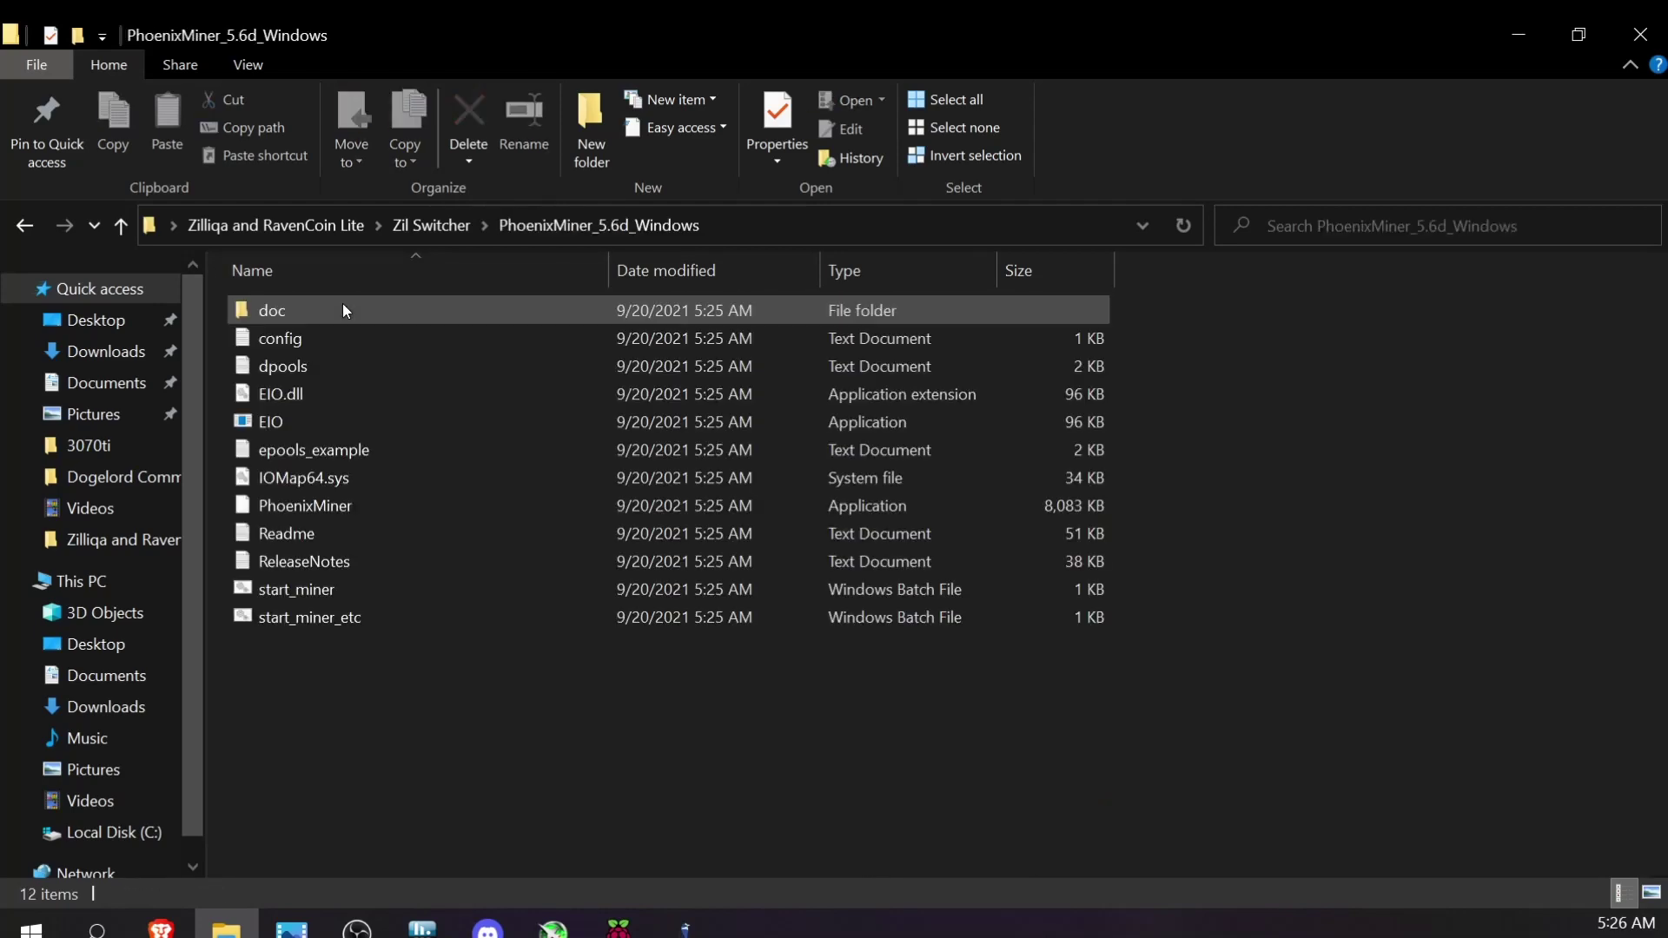
left_click_drag(585, 696, 254, 294)
right_click(274, 327)
left_click(368, 598)
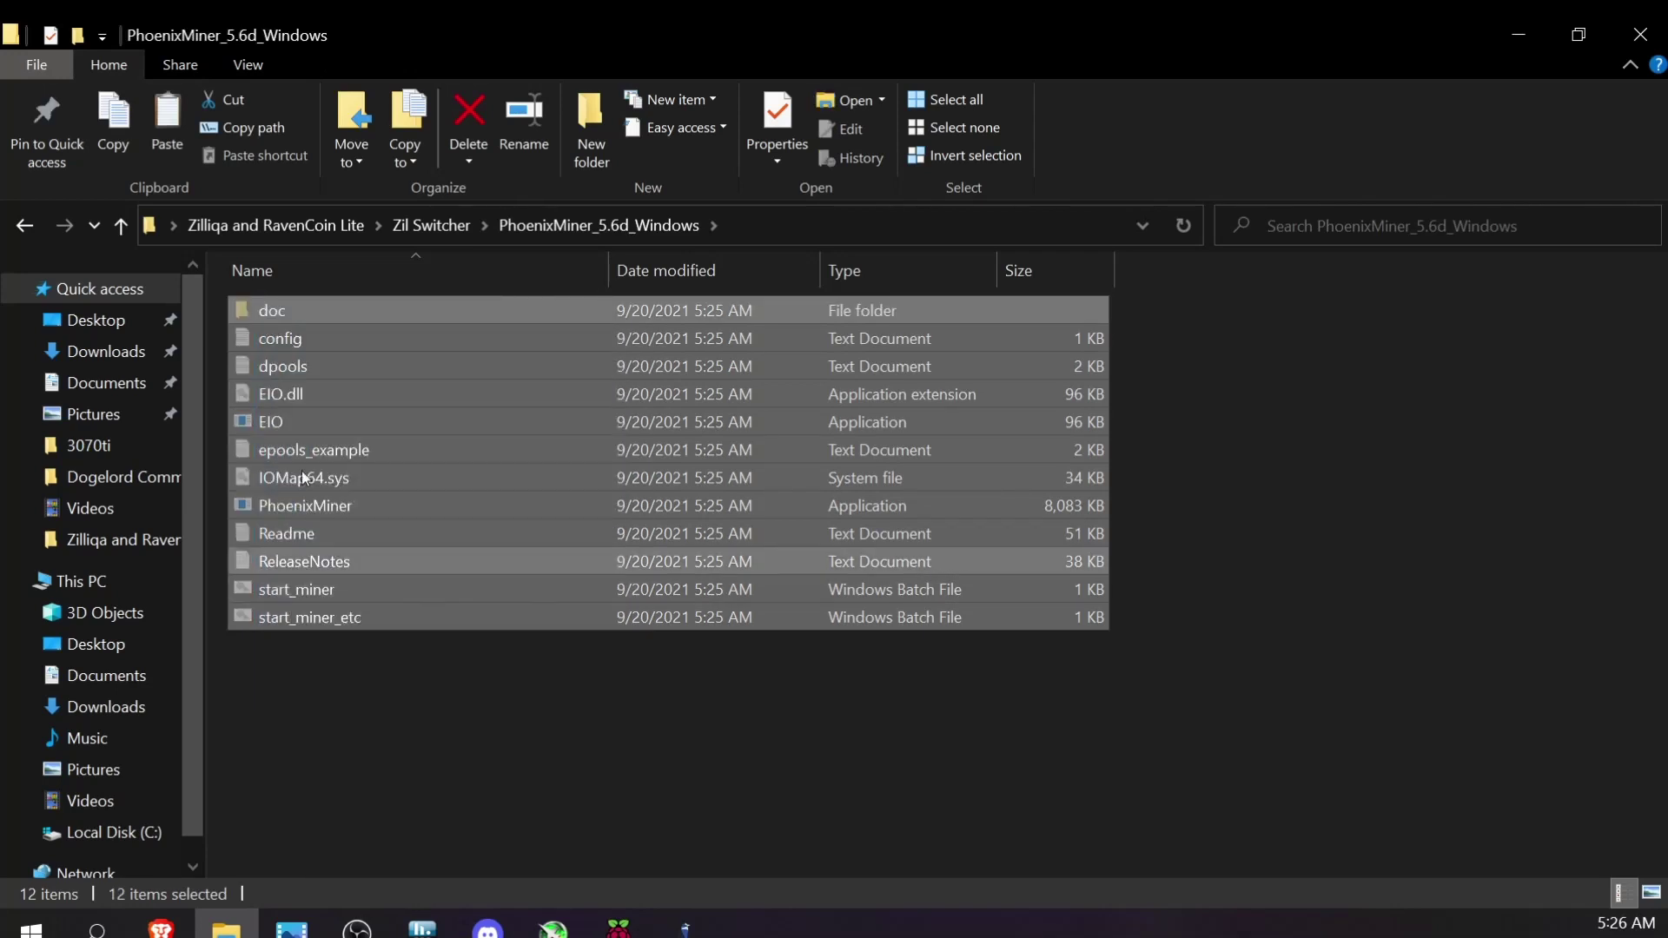
left_click(33, 228)
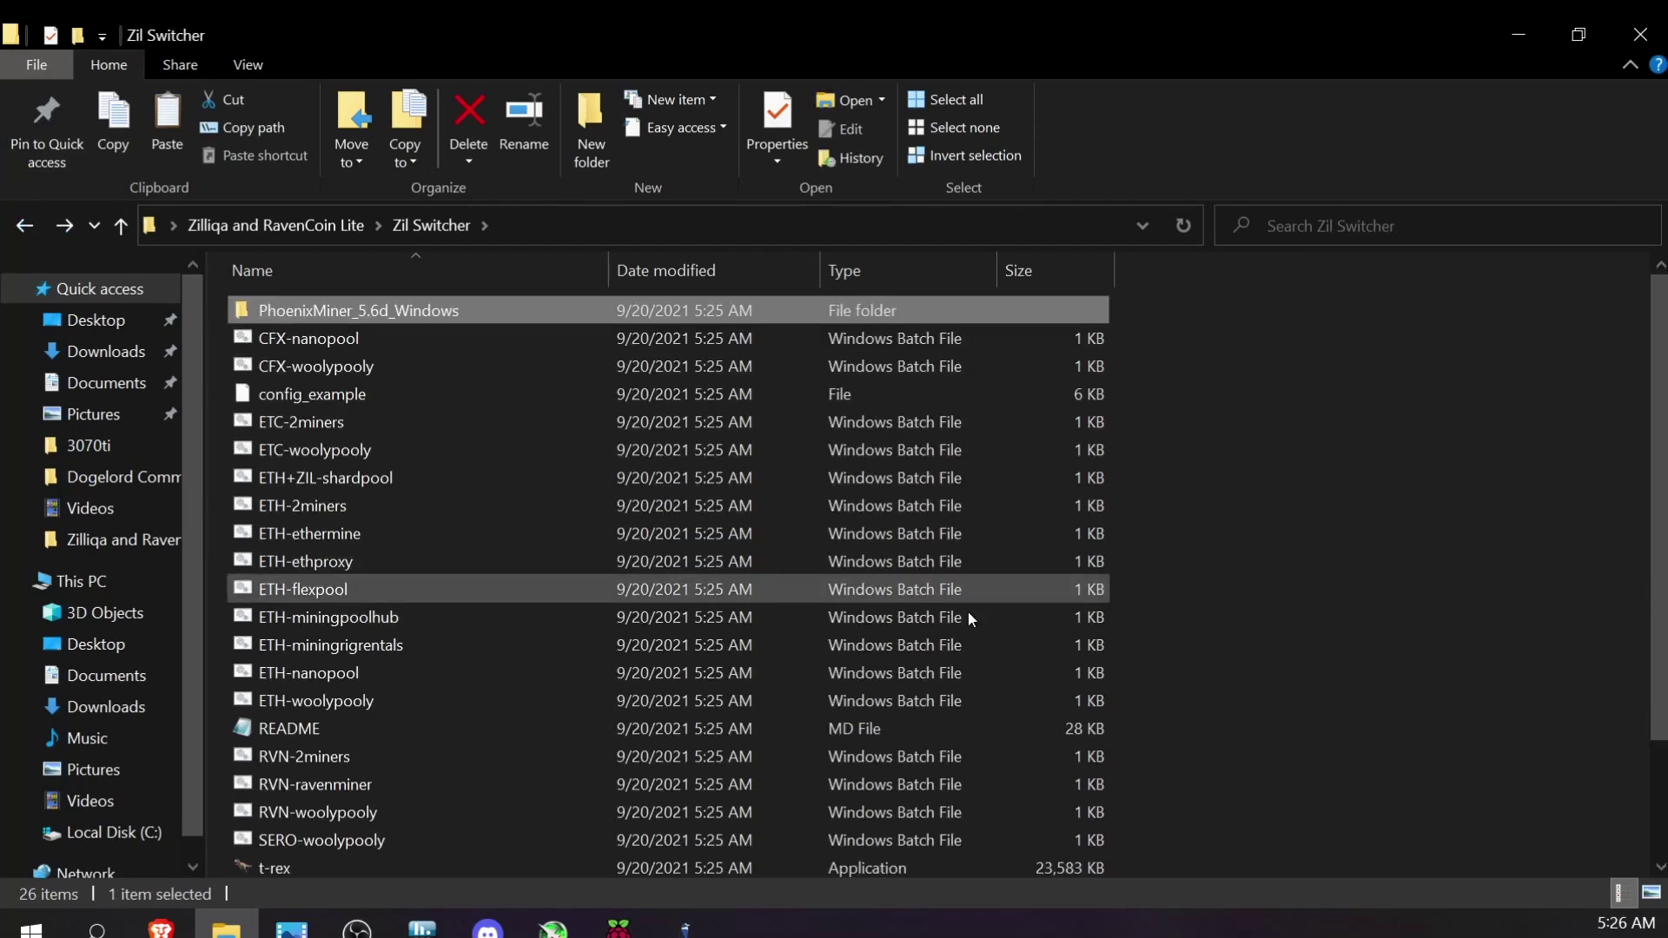
right_click(1315, 573)
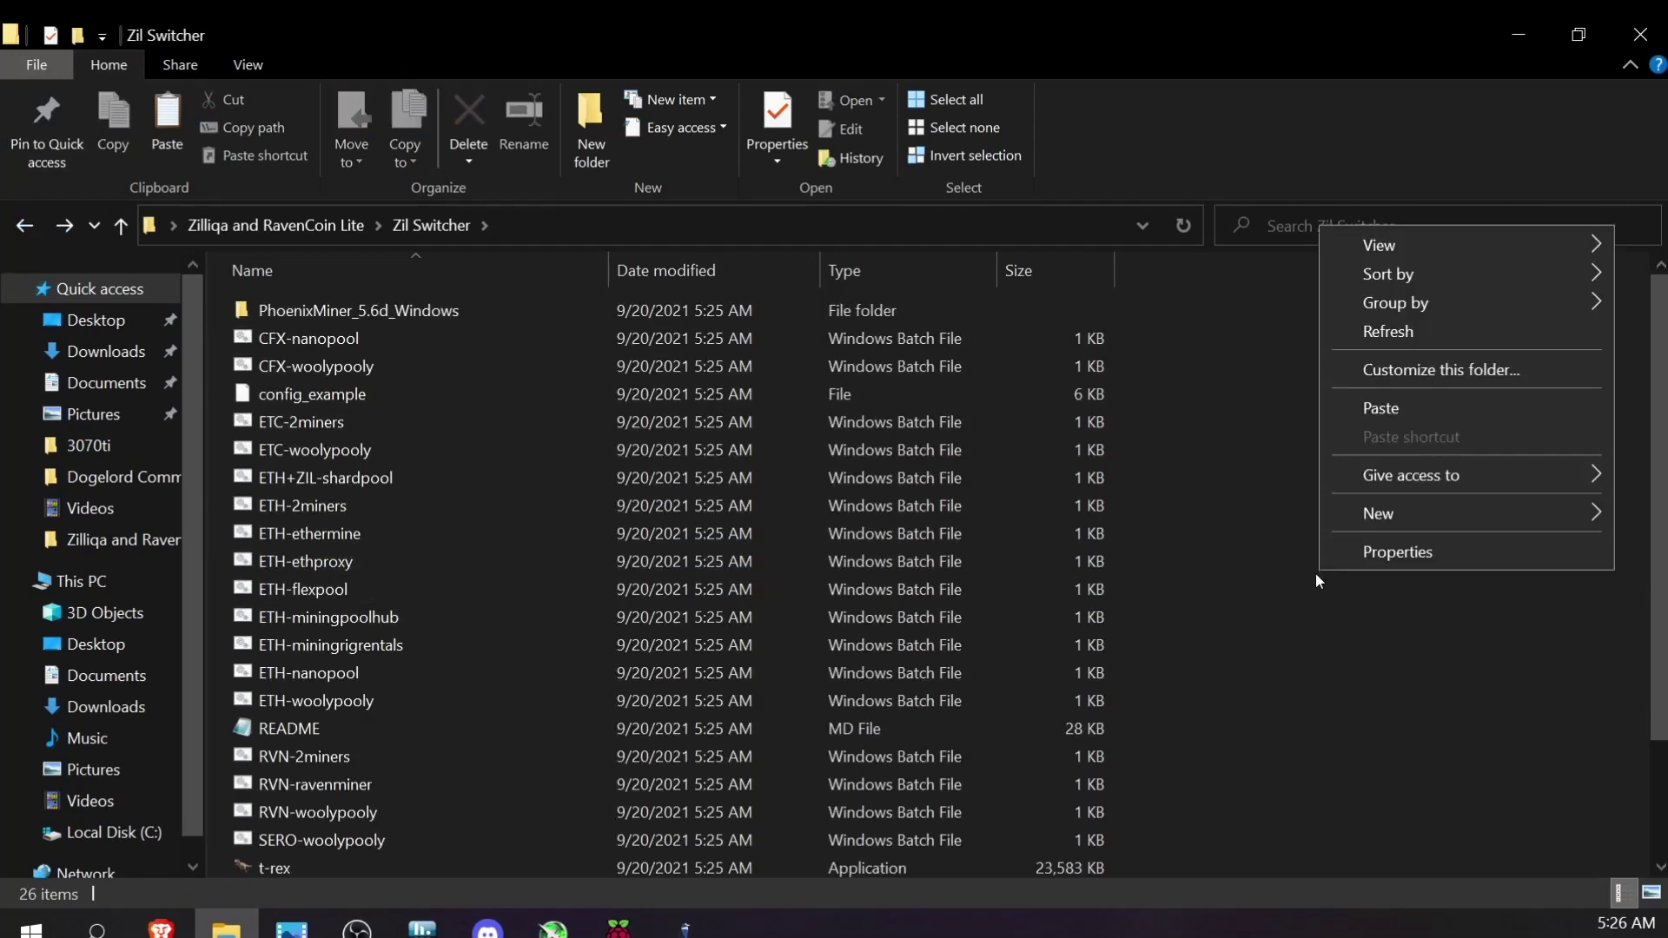
left_click(1407, 410)
left_click(1355, 524)
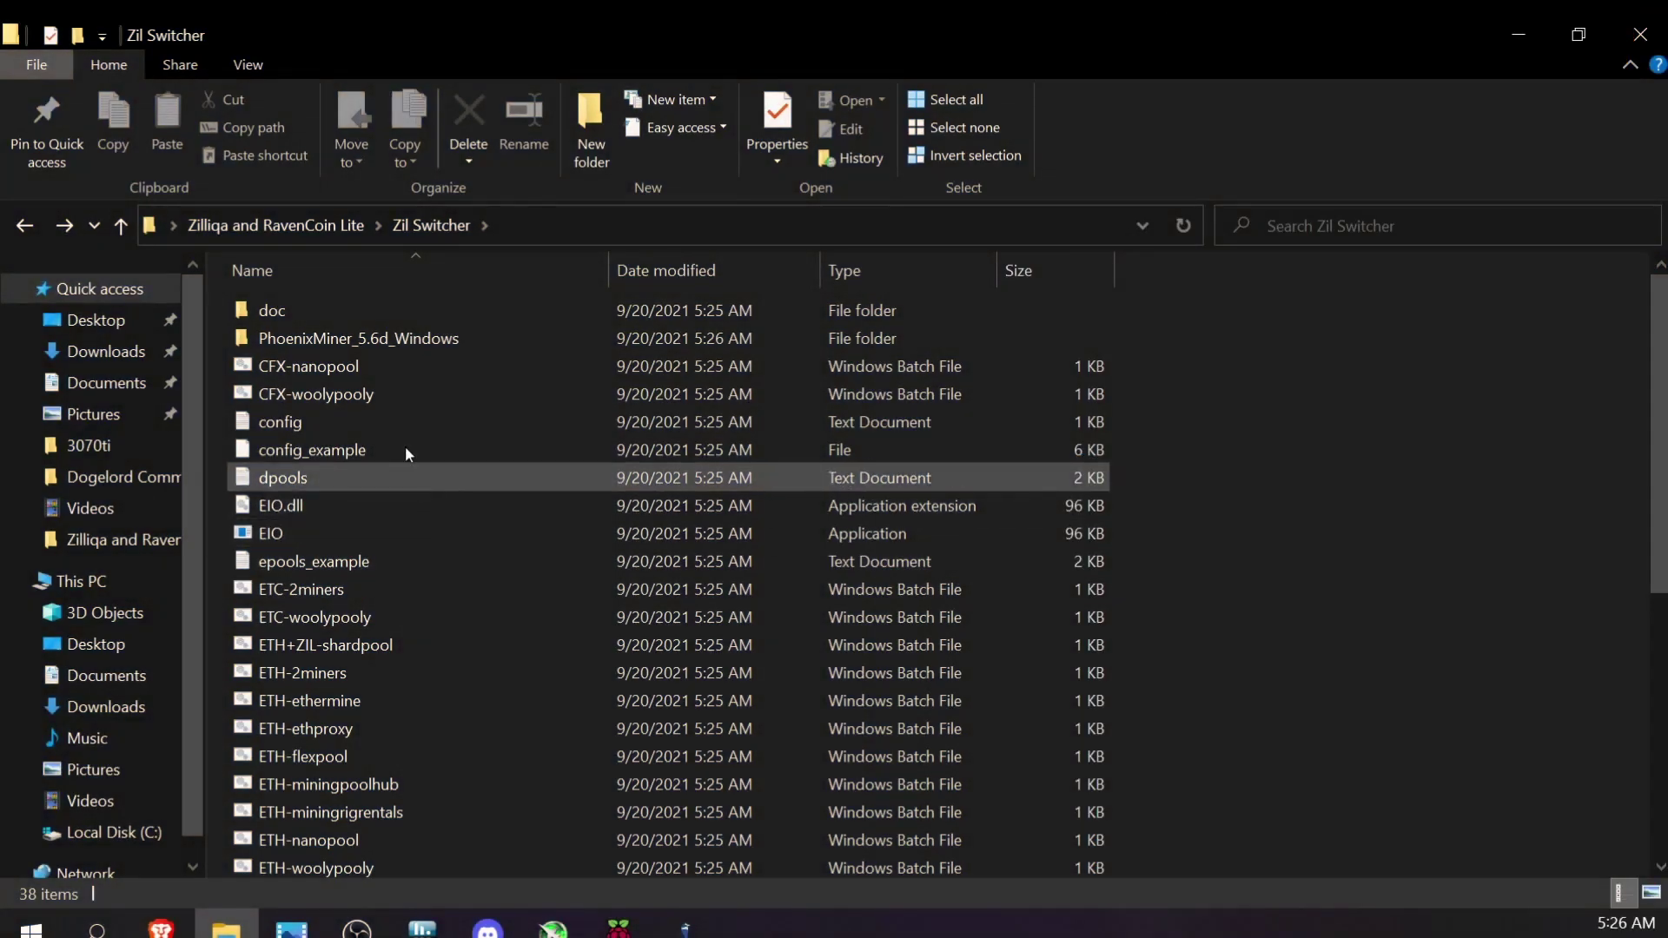
Confirm the PhoenixMiner_5.6d_Windows folder is empty and delete it.
right_click(373, 338)
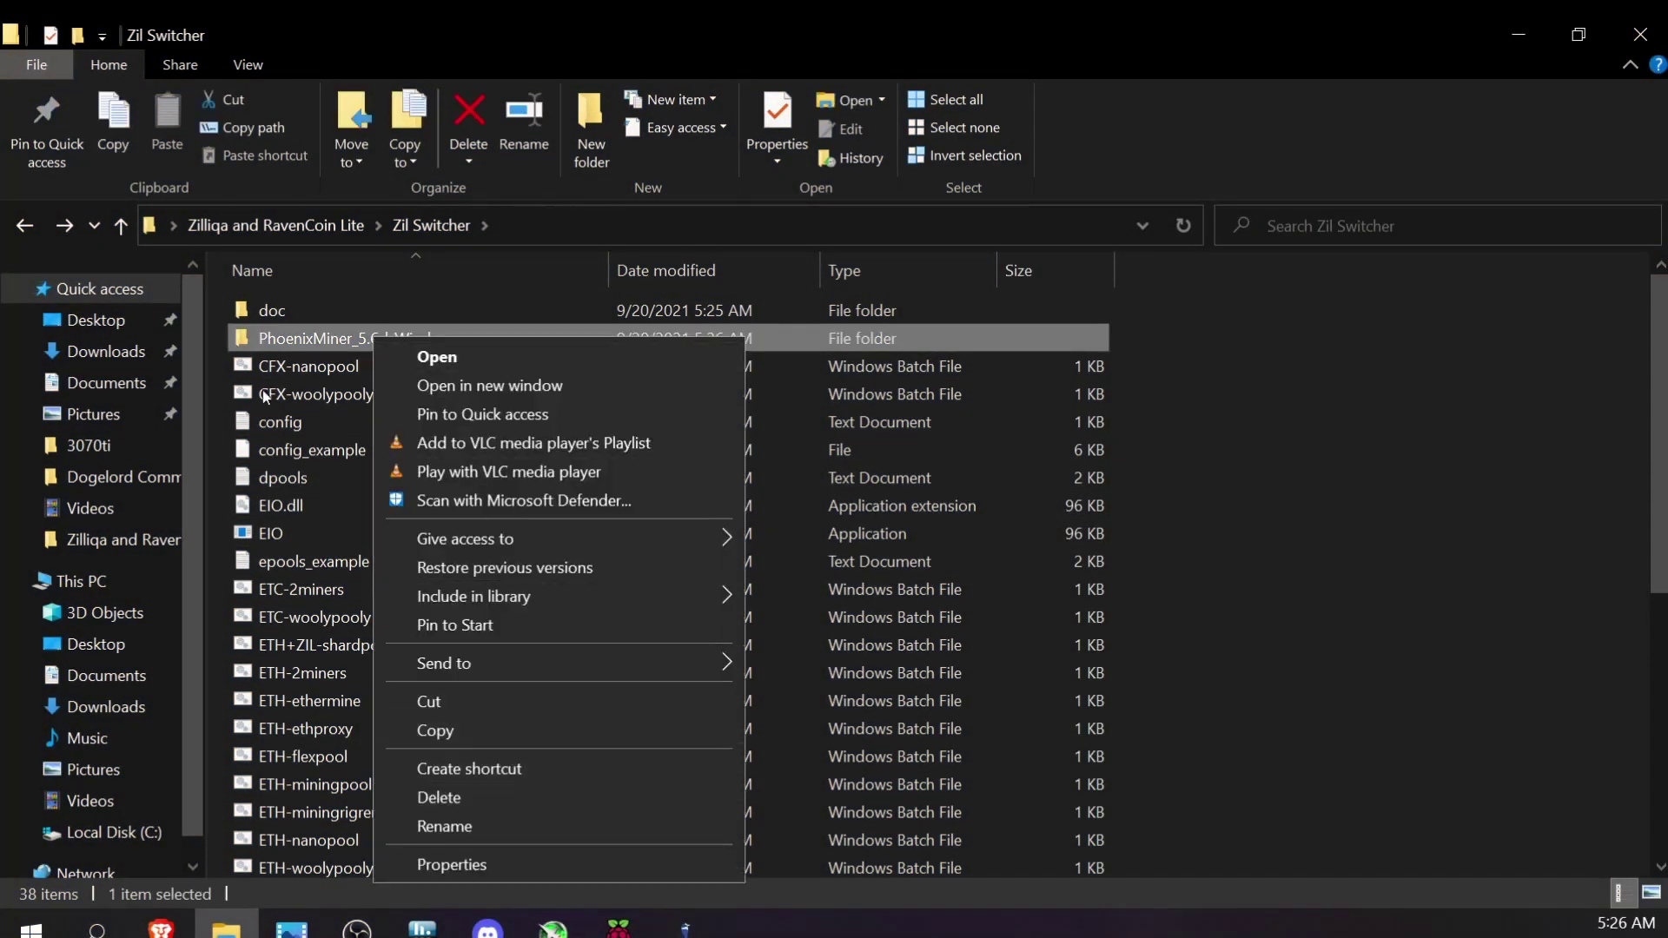
left_click(292, 338)
double_click(293, 340)
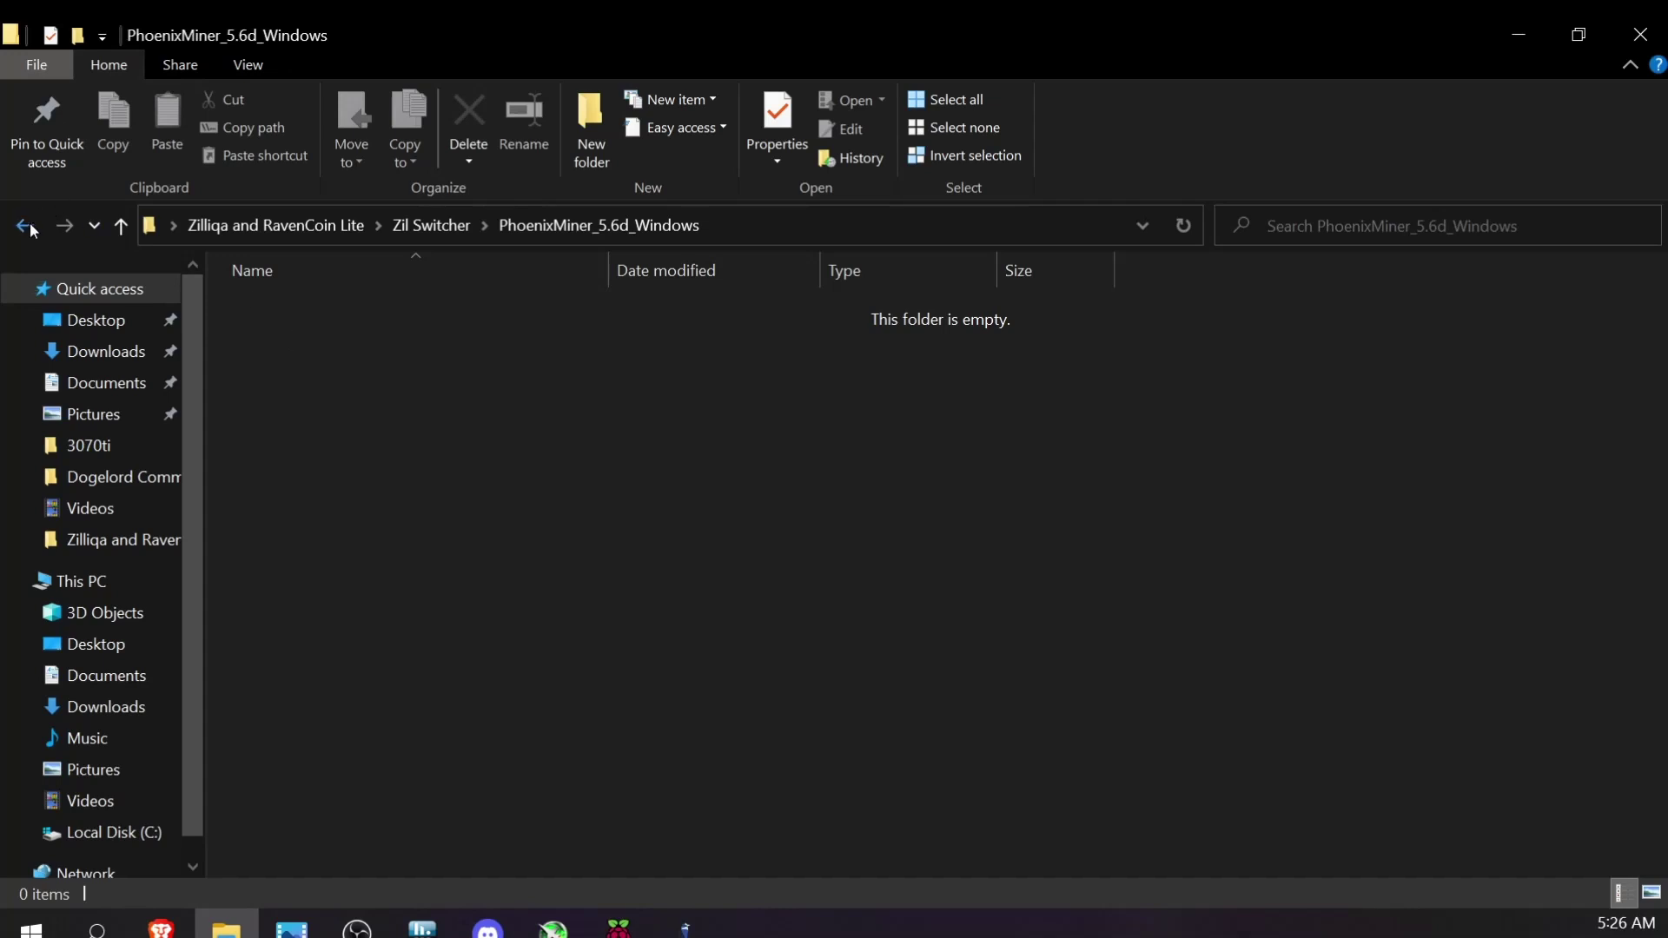
left_click(24, 226)
right_click(293, 338)
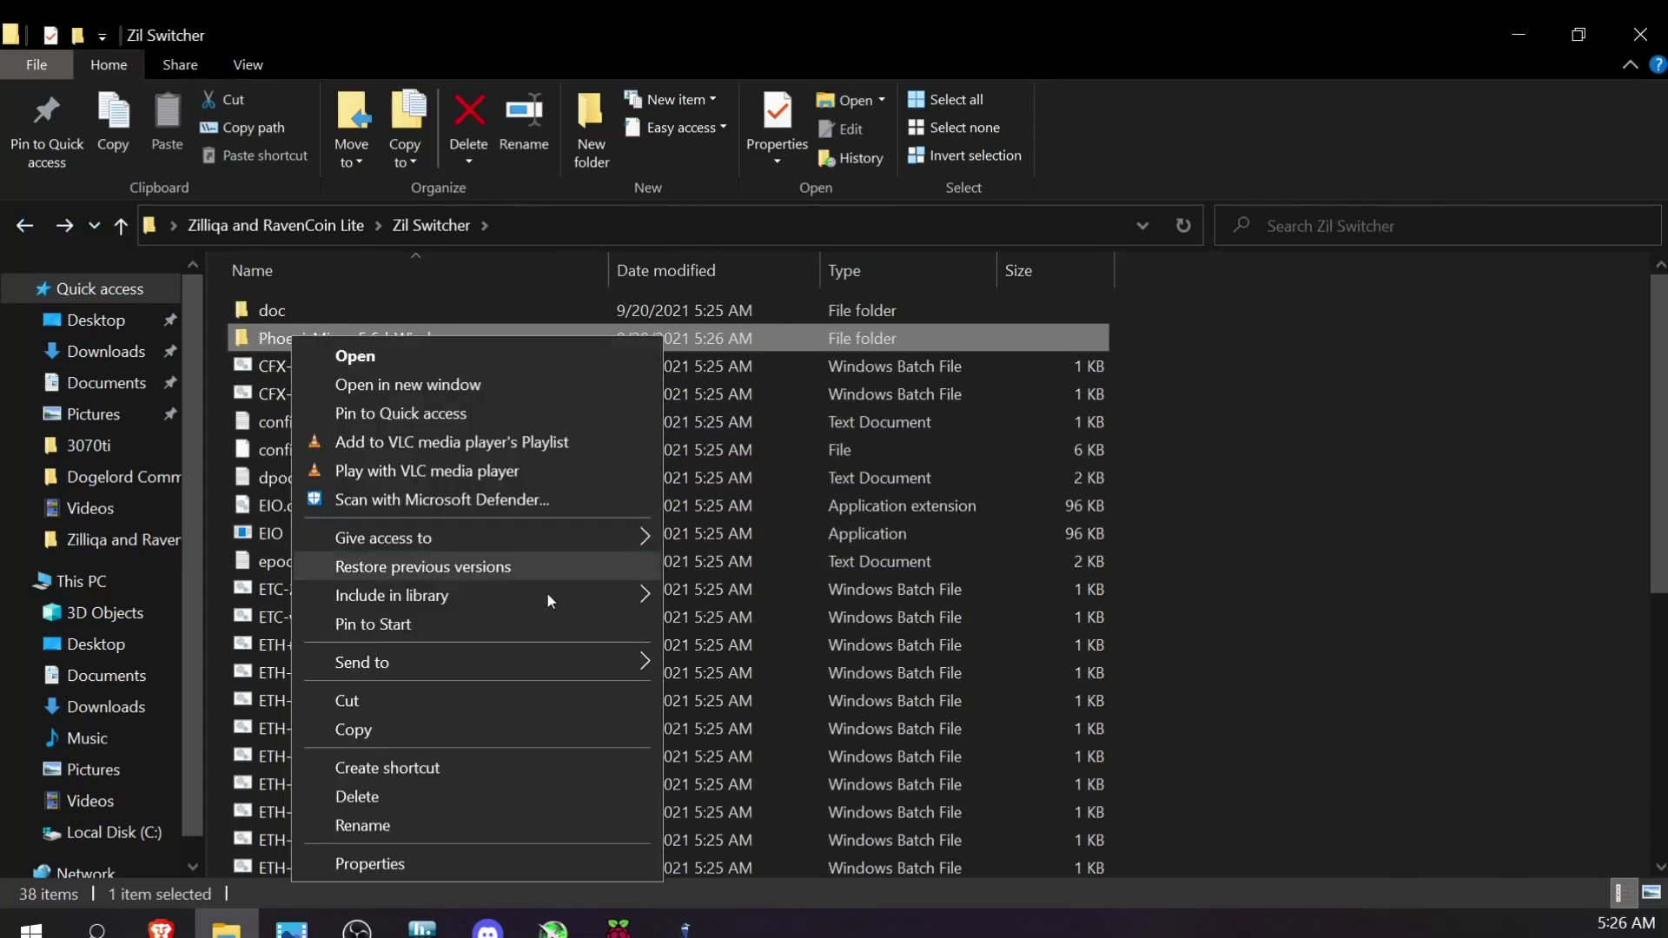
left_click(478, 797)
Rename the ETH-ethproxy batch file in the Zil Switcher folder to RVN-L.
scroll(440, 453, "down", 5)
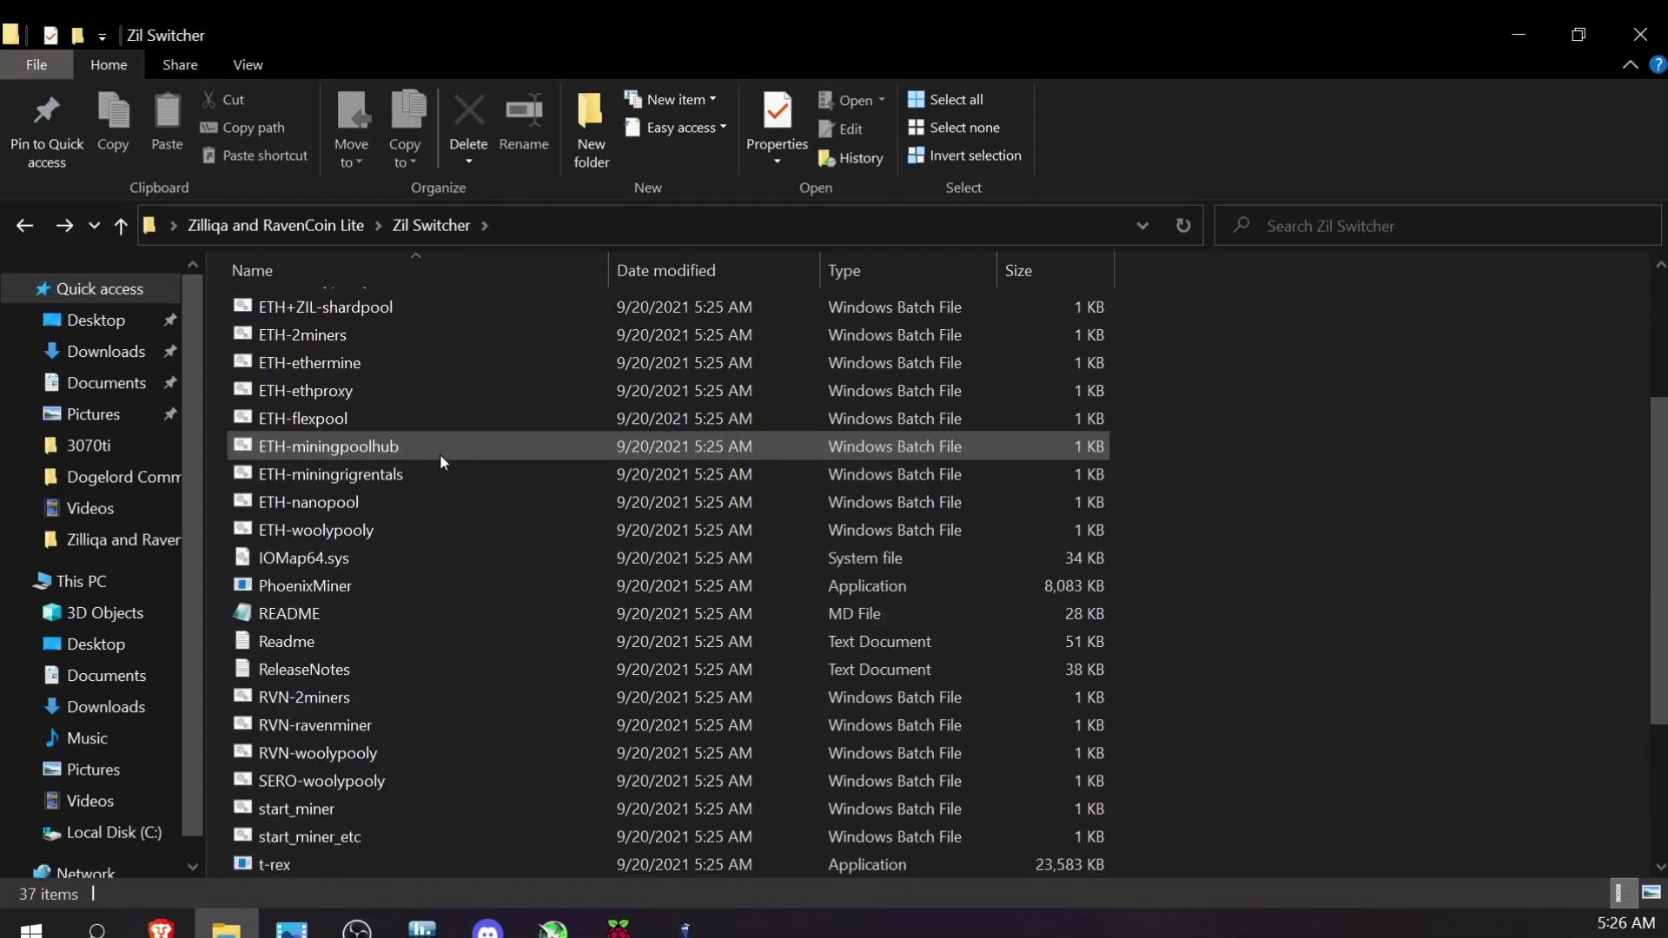
scroll(495, 721, "up", 5)
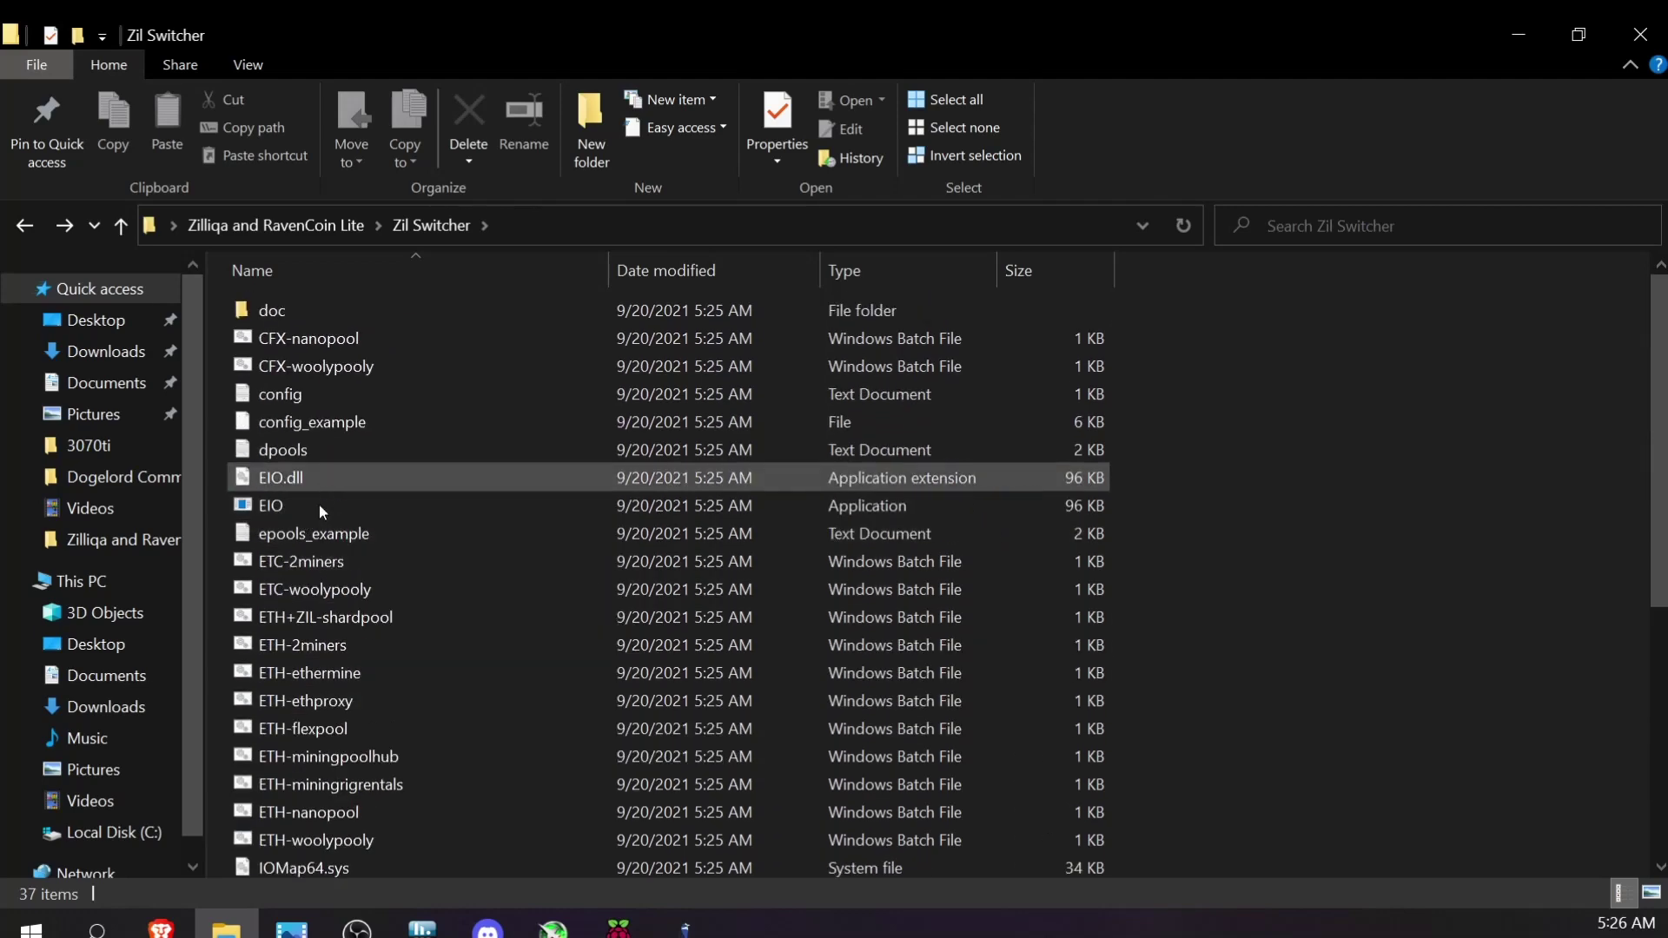
scroll(333, 633, "down", 2)
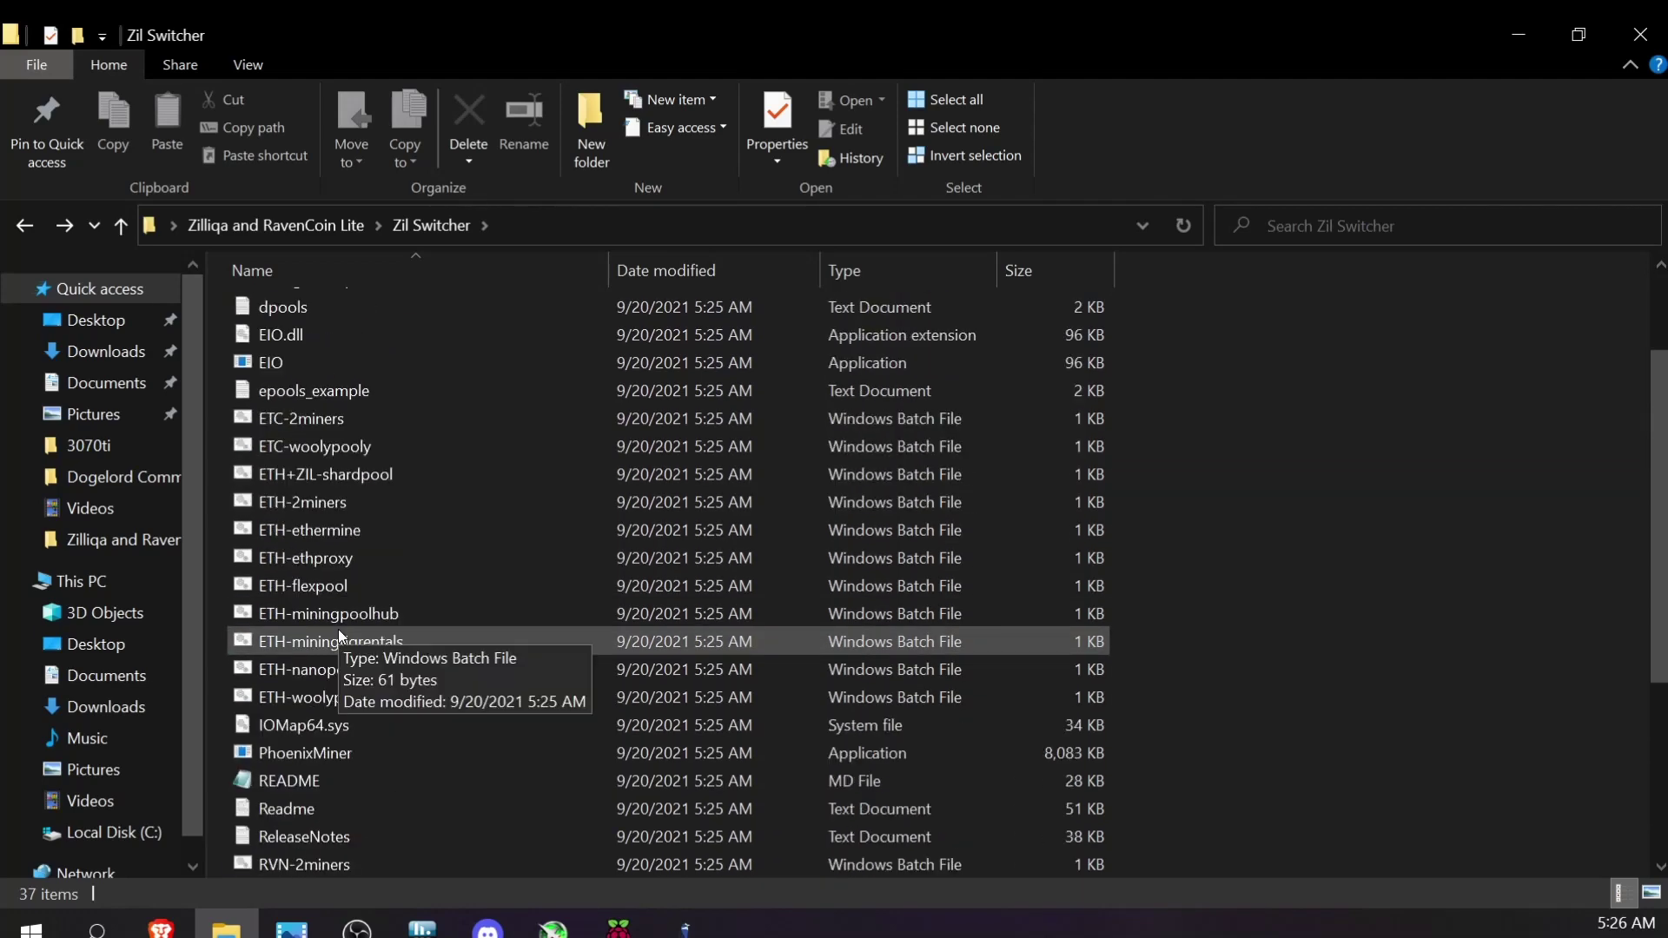
left_click(321, 566)
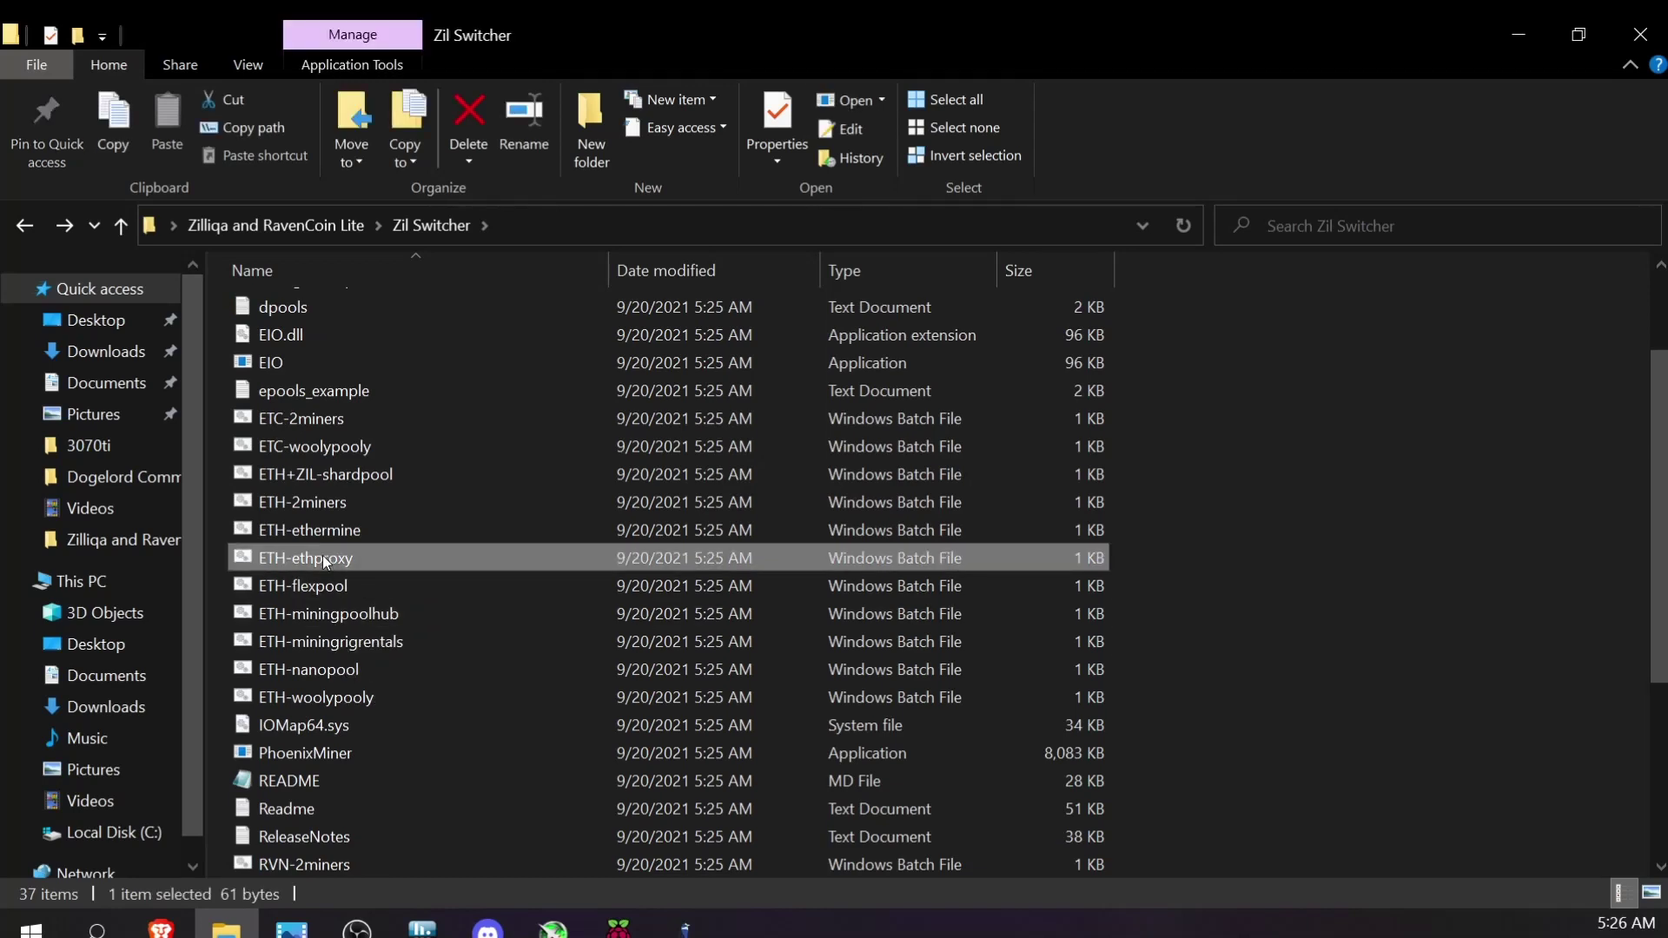
right_click(321, 566)
left_click(413, 502)
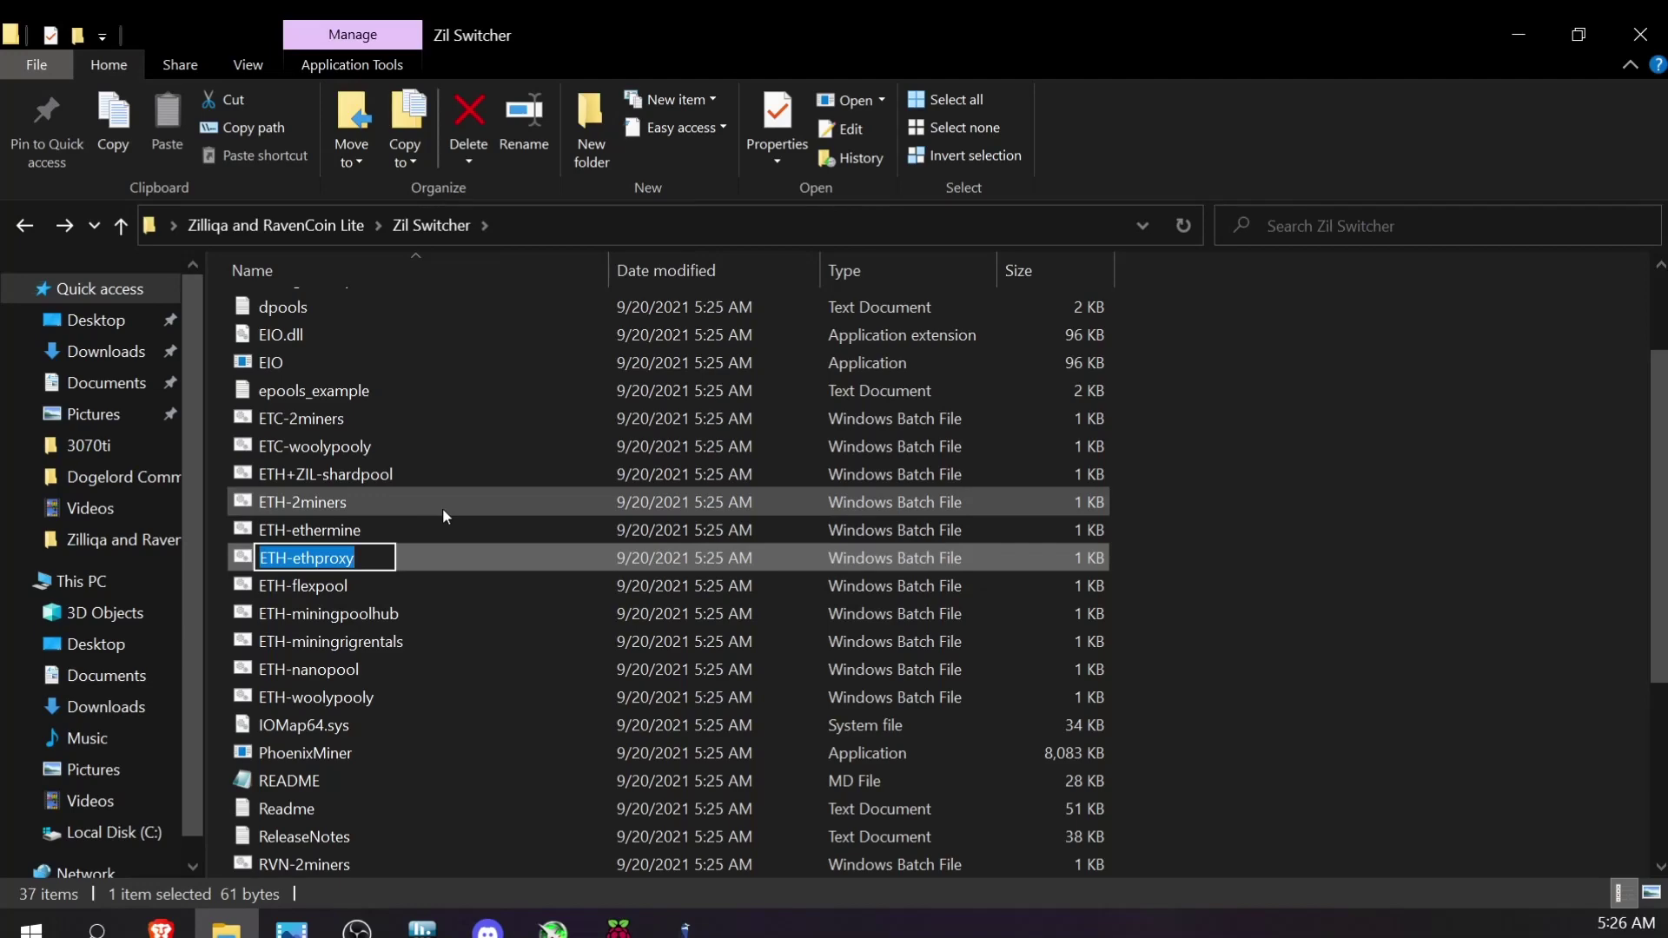
type("RVN-L")
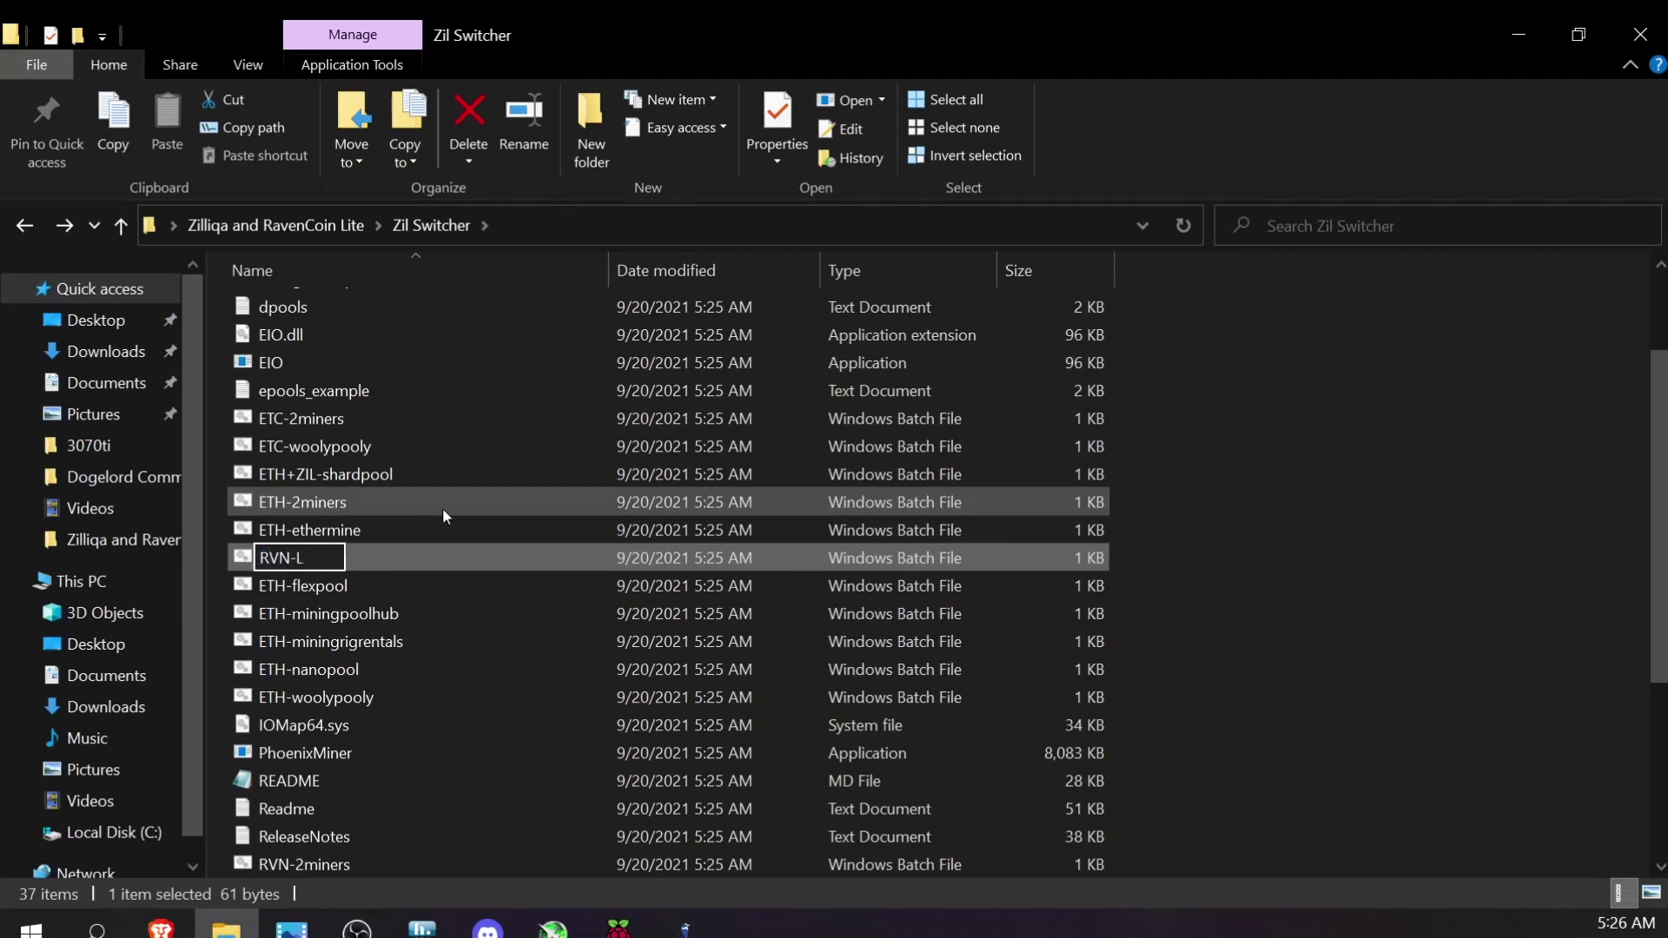
key("Return")
scroll(467, 692, "down", 3)
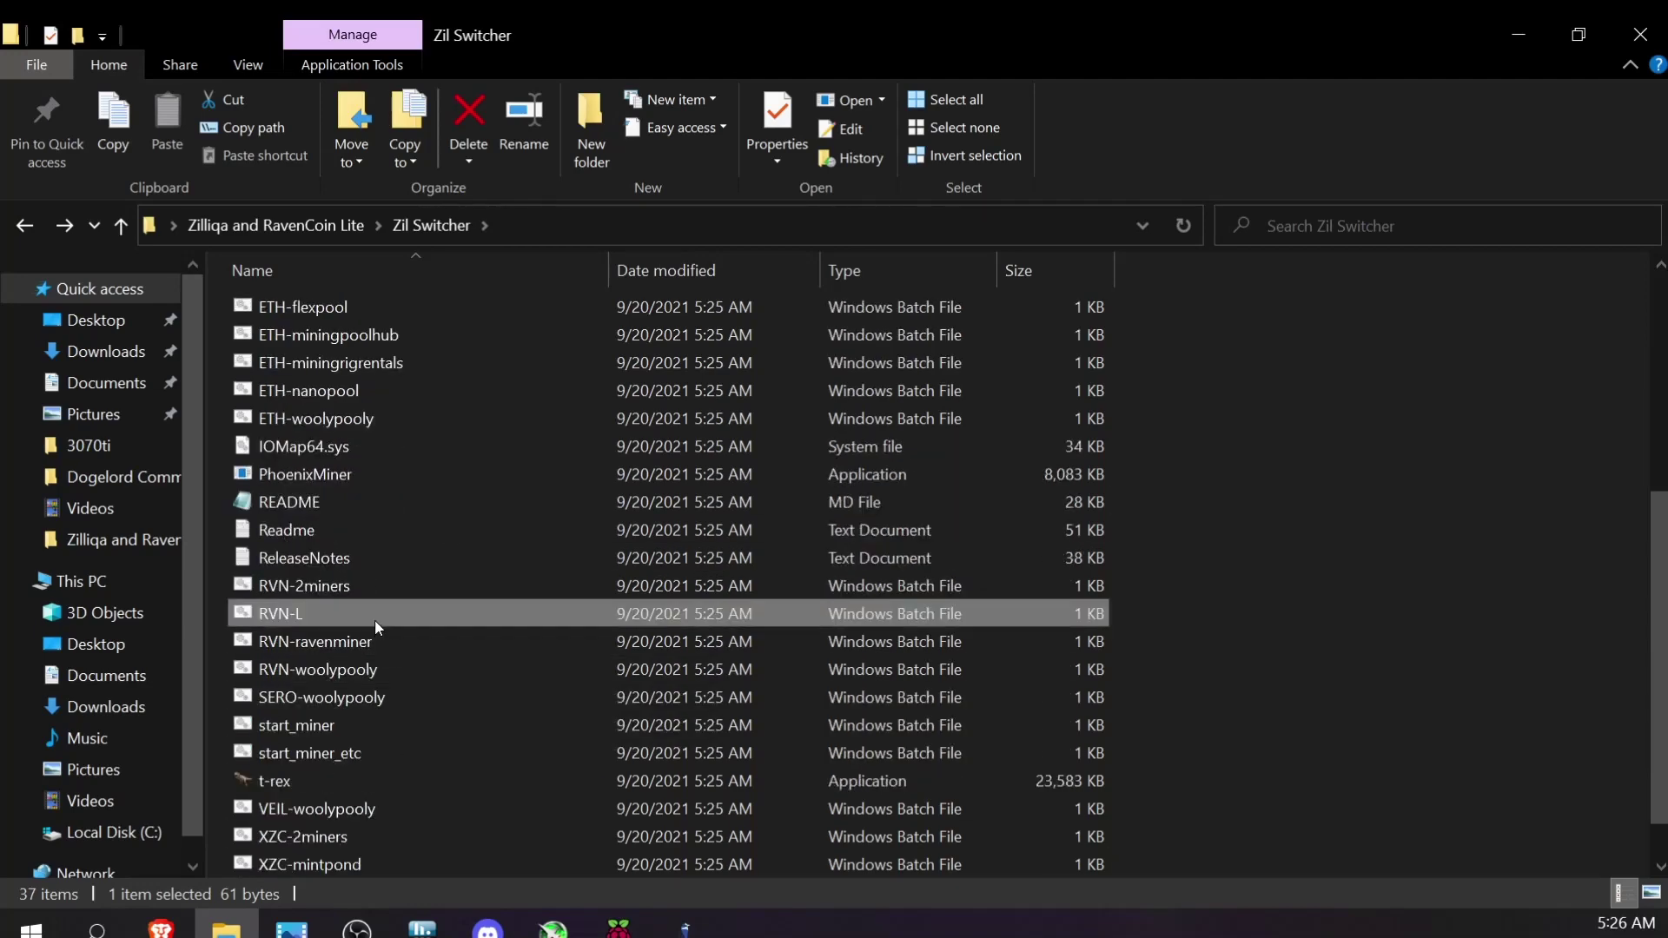
right_click(374, 619)
Open RVN-L.bat in Notepad past the SmartScreen warning and delete its old t-rex ethash command.
left_click(462, 158)
left_click(559, 302)
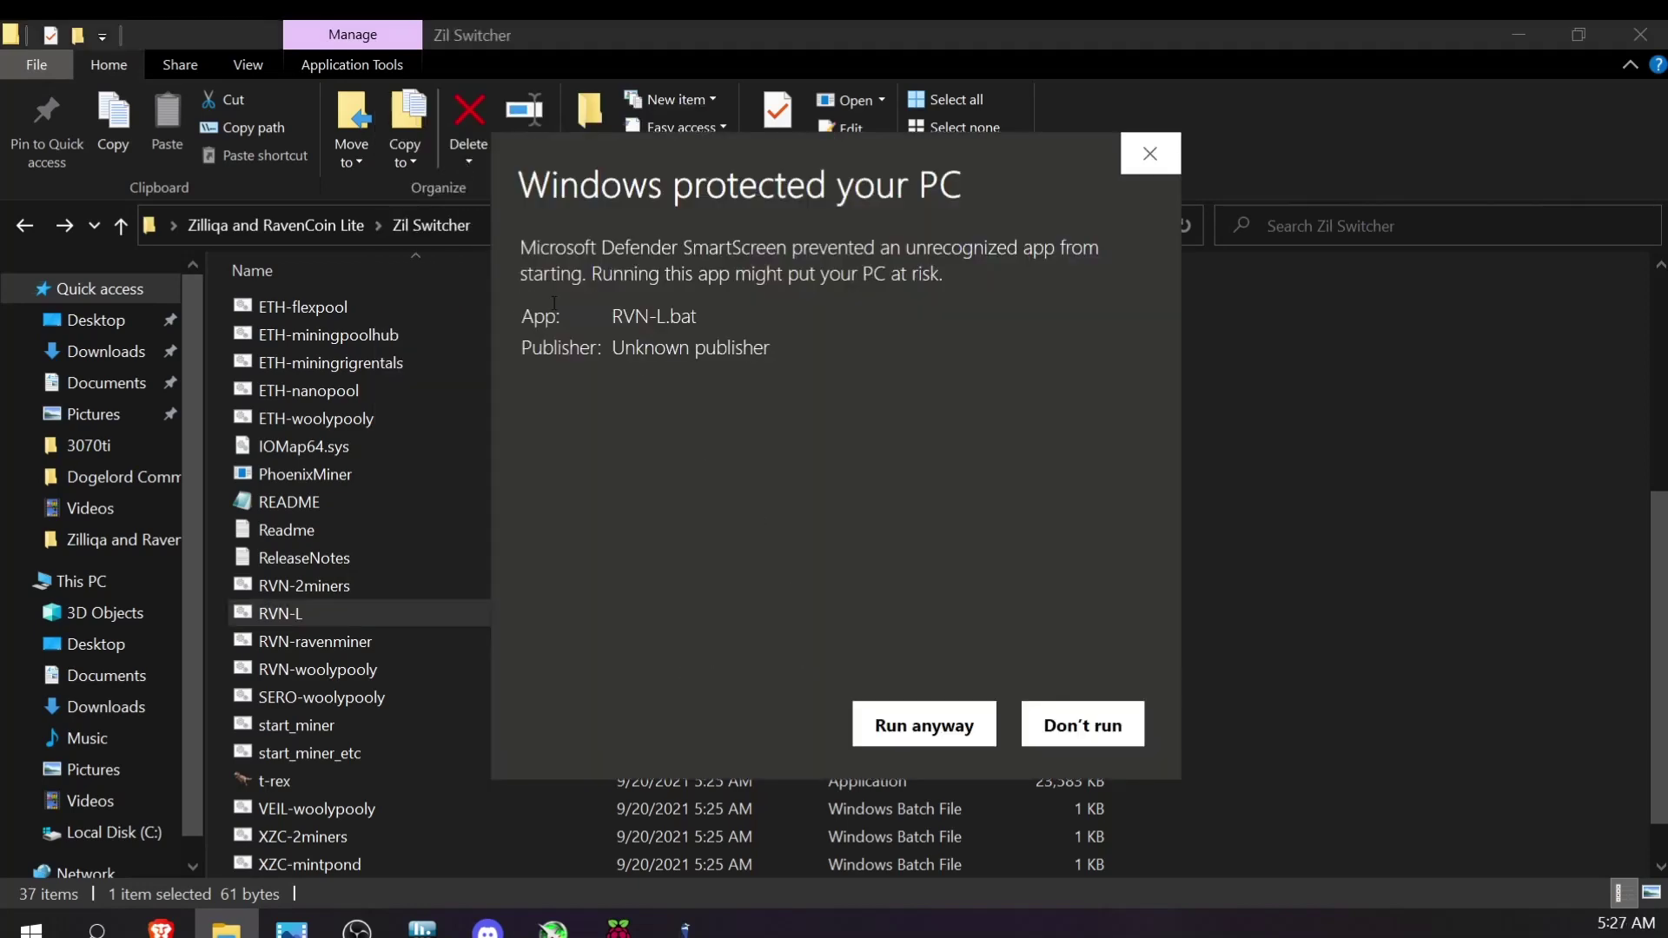
left_click(922, 725)
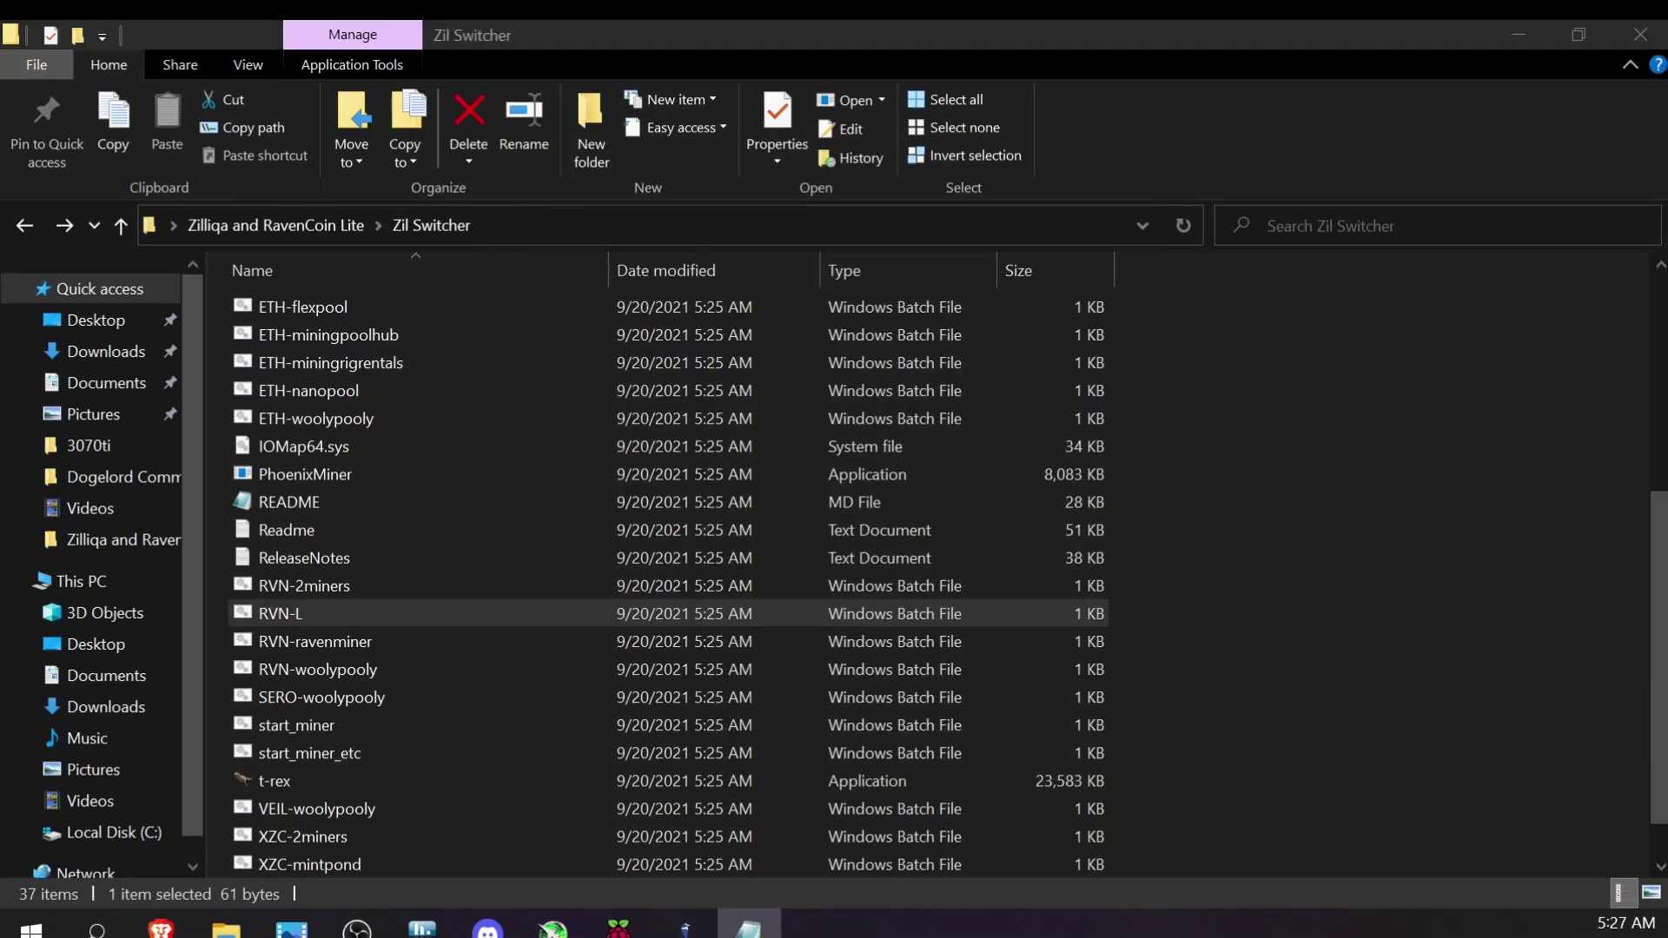
left_click(834, 131)
key("ctrl+a")
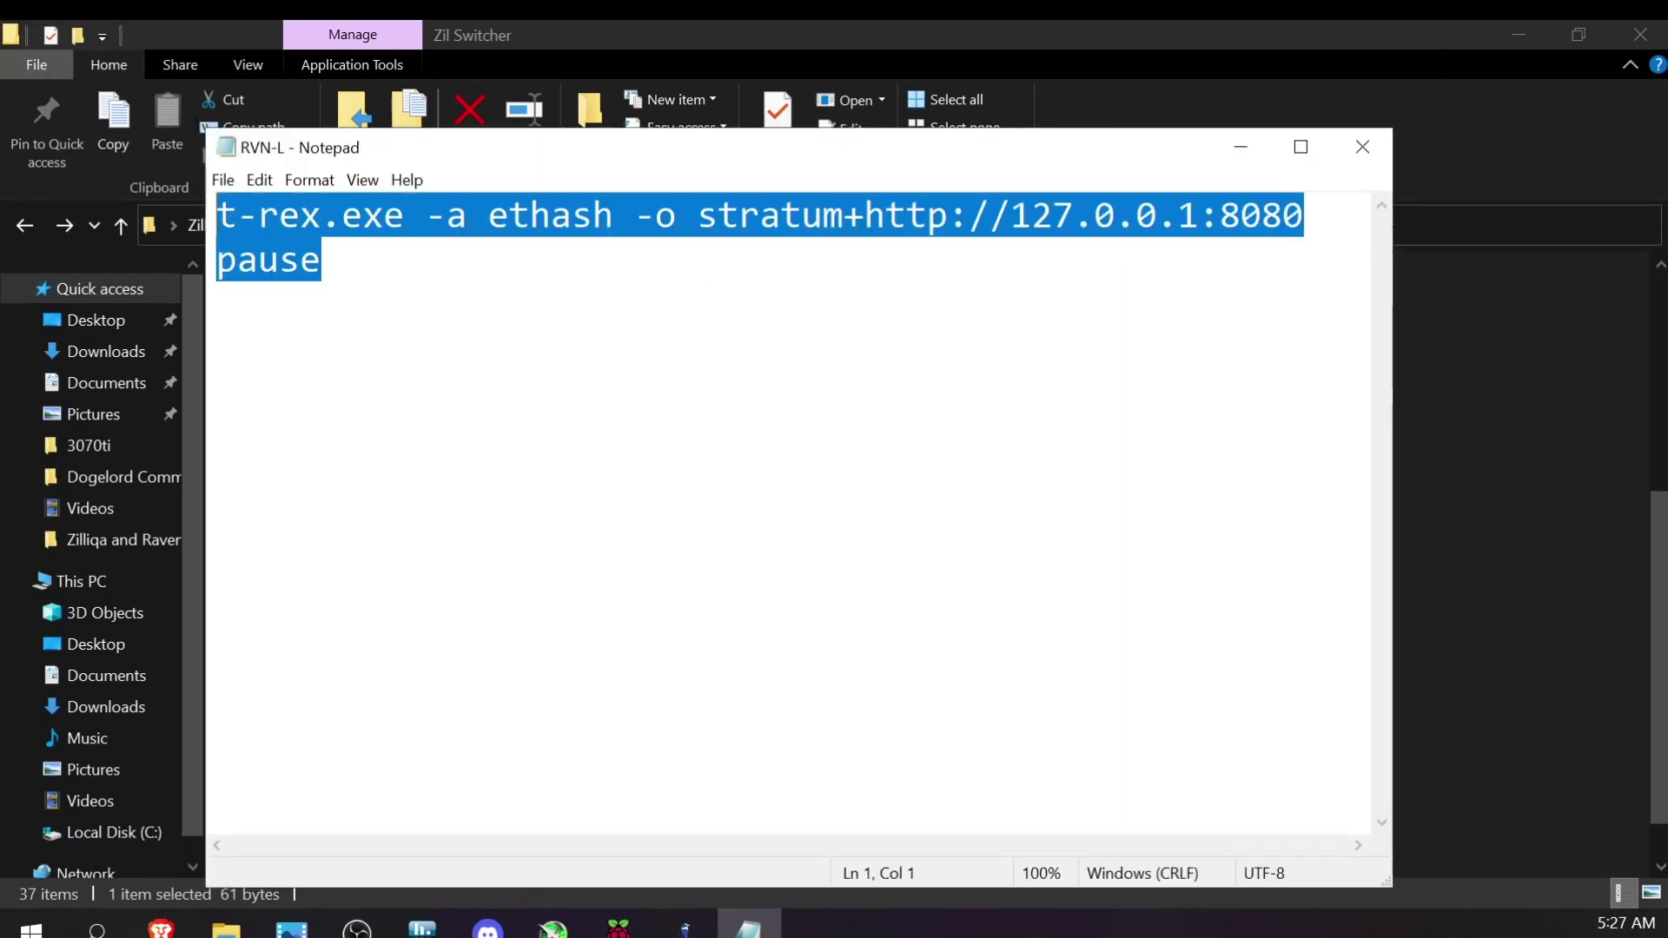
key("BackSpace")
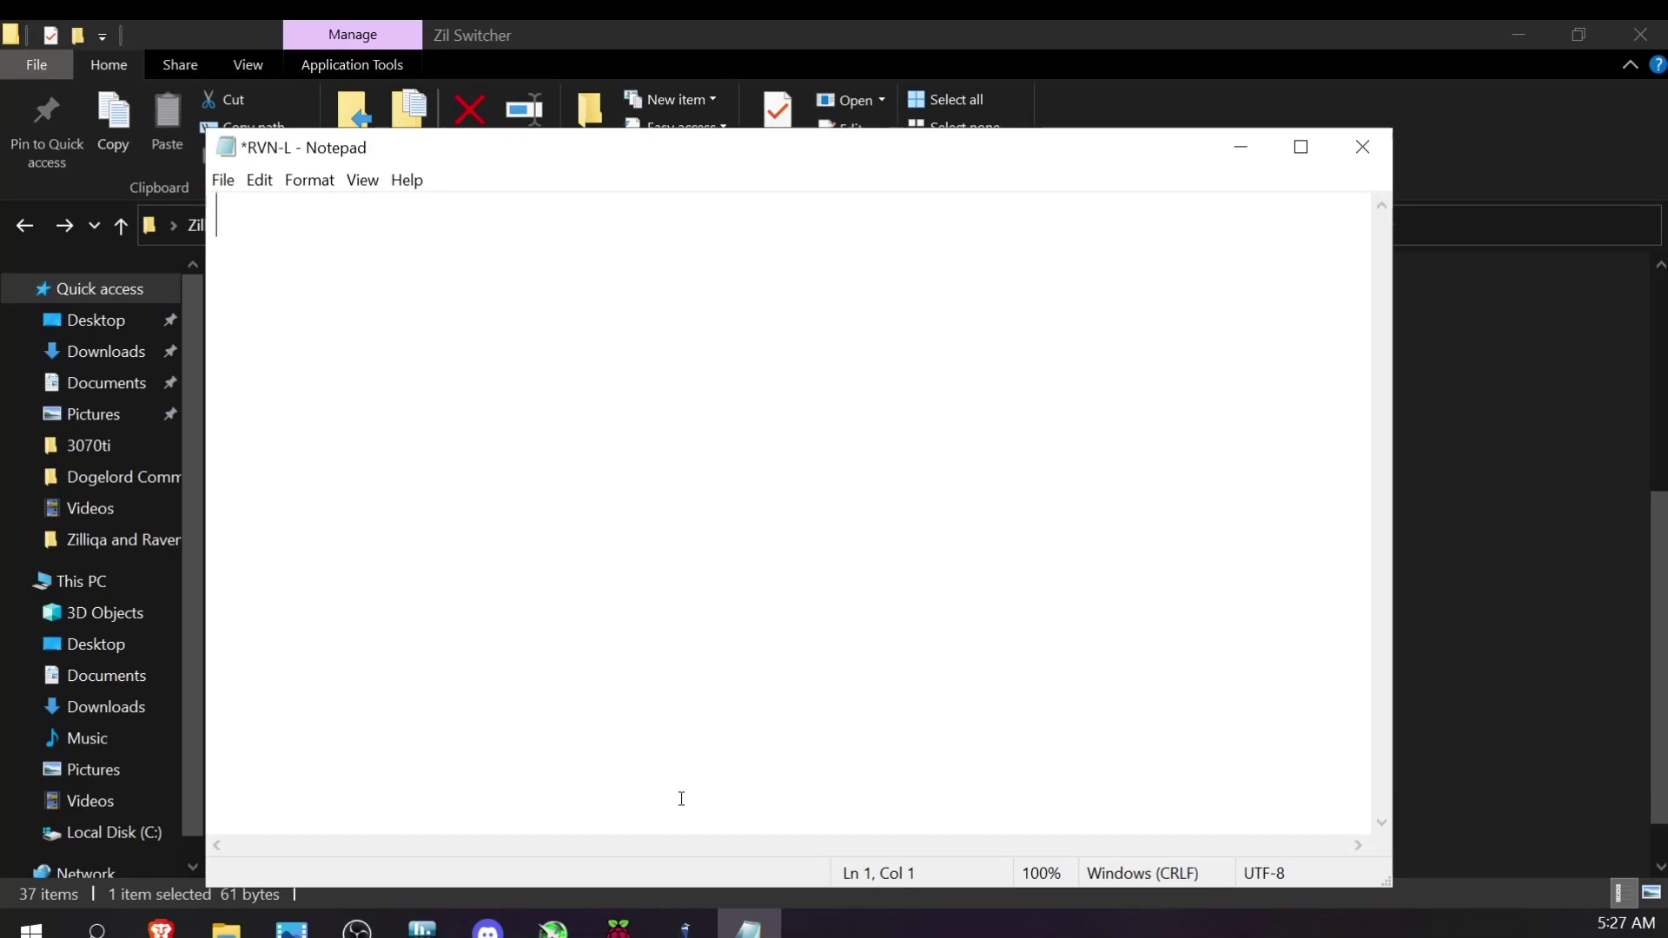
Copy the T-Rex miner command from the YouTube tutorial's description in Brave.
key("super+Up")
key("alt+Tab")
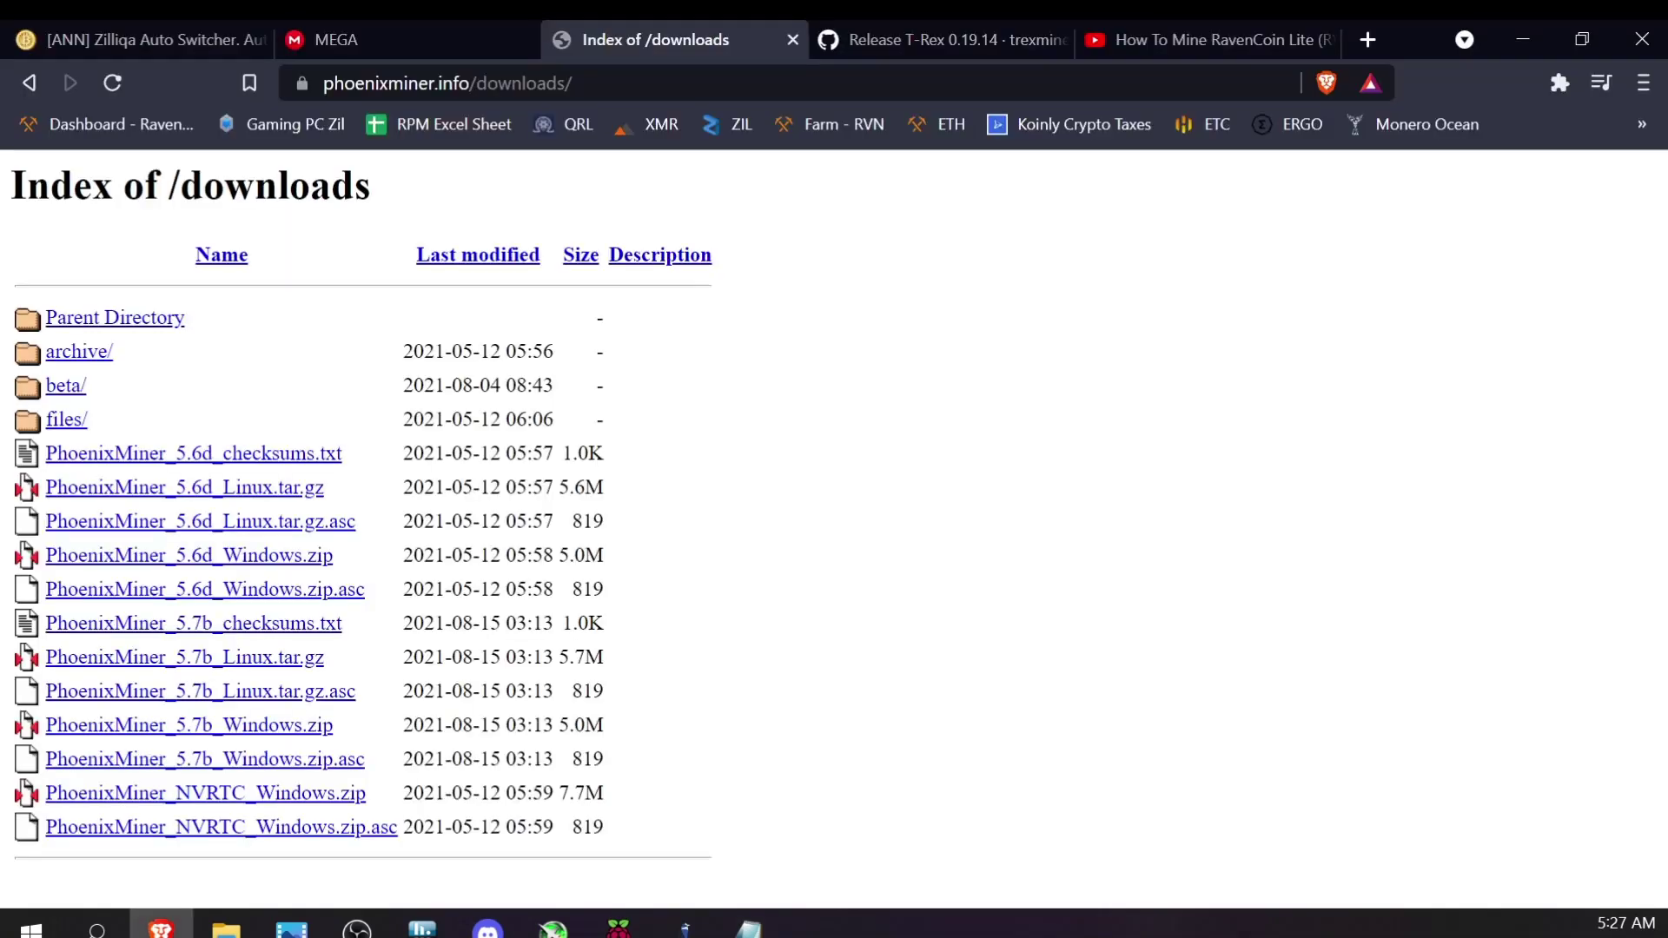
left_click(1159, 37)
scroll(589, 678, "down", 5)
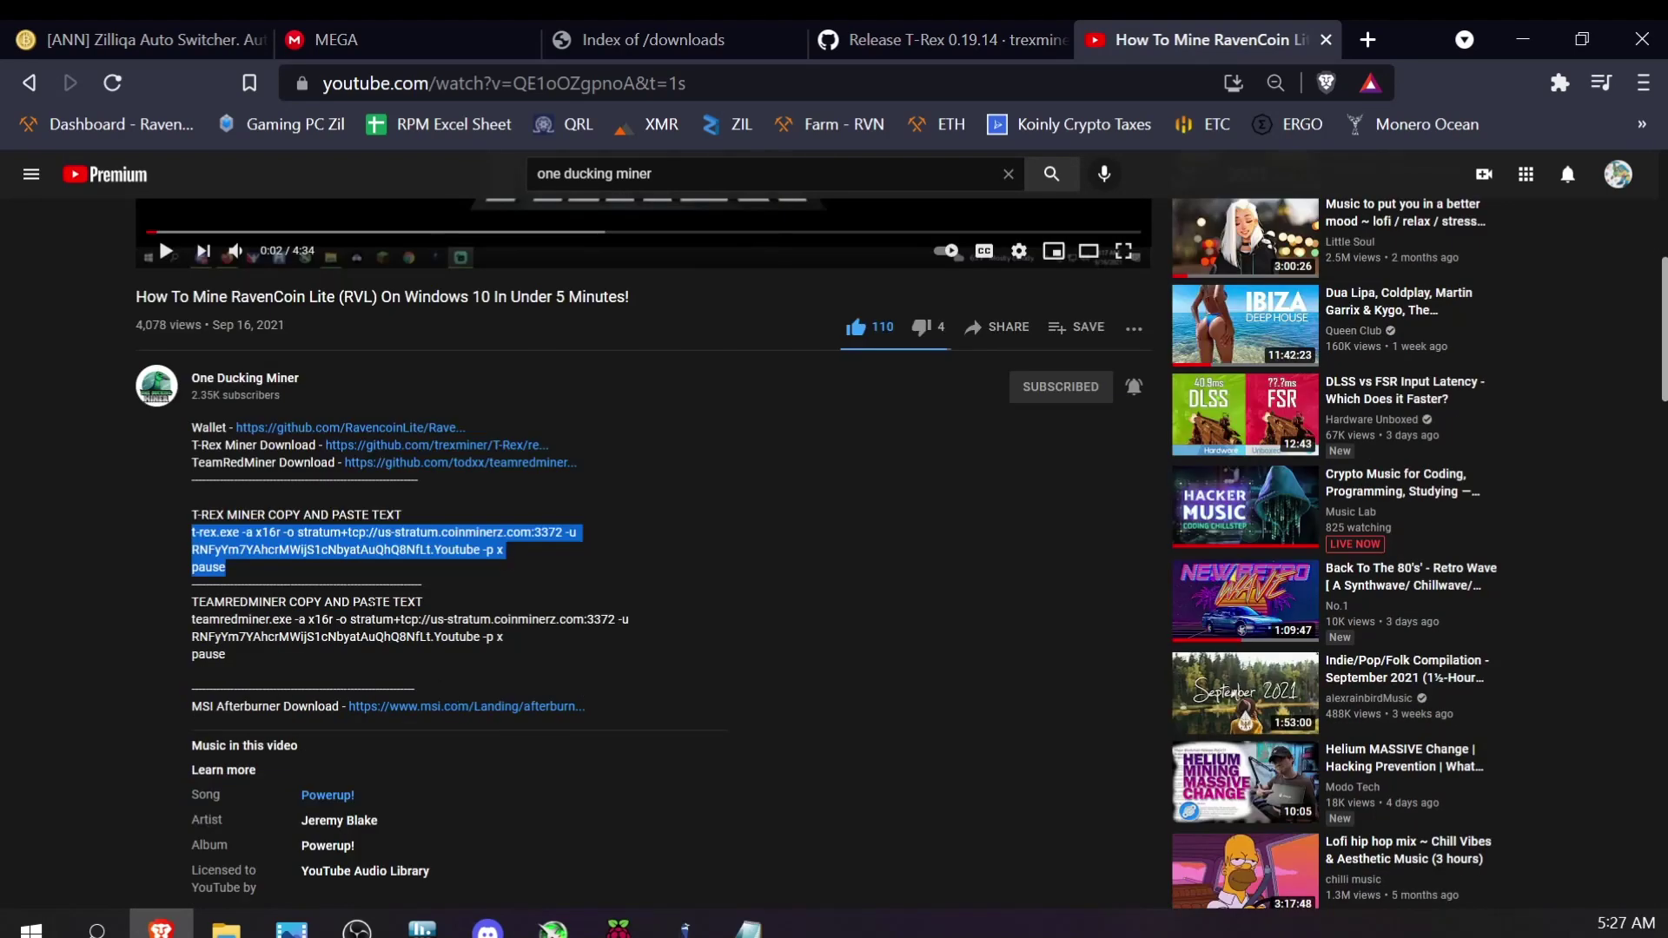
right_click(347, 547)
left_click(387, 565)
Paste the x16r T-Rex command into RVN-L in Notepad and save the file.
key("alt+Tab")
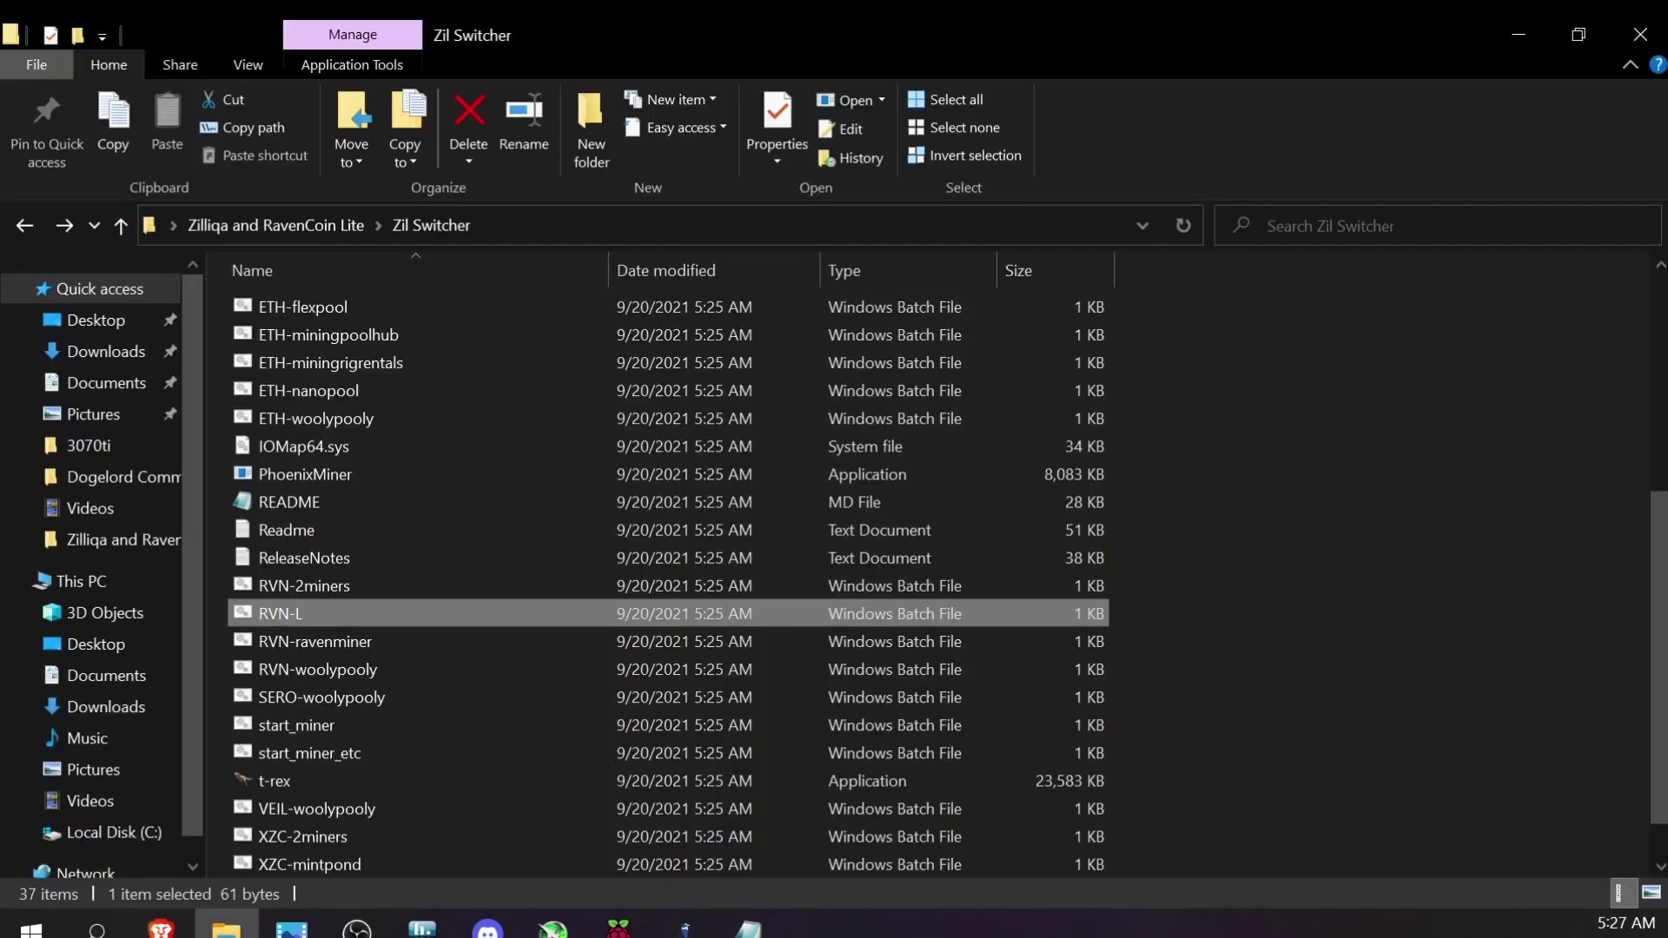
key("alt+Tab")
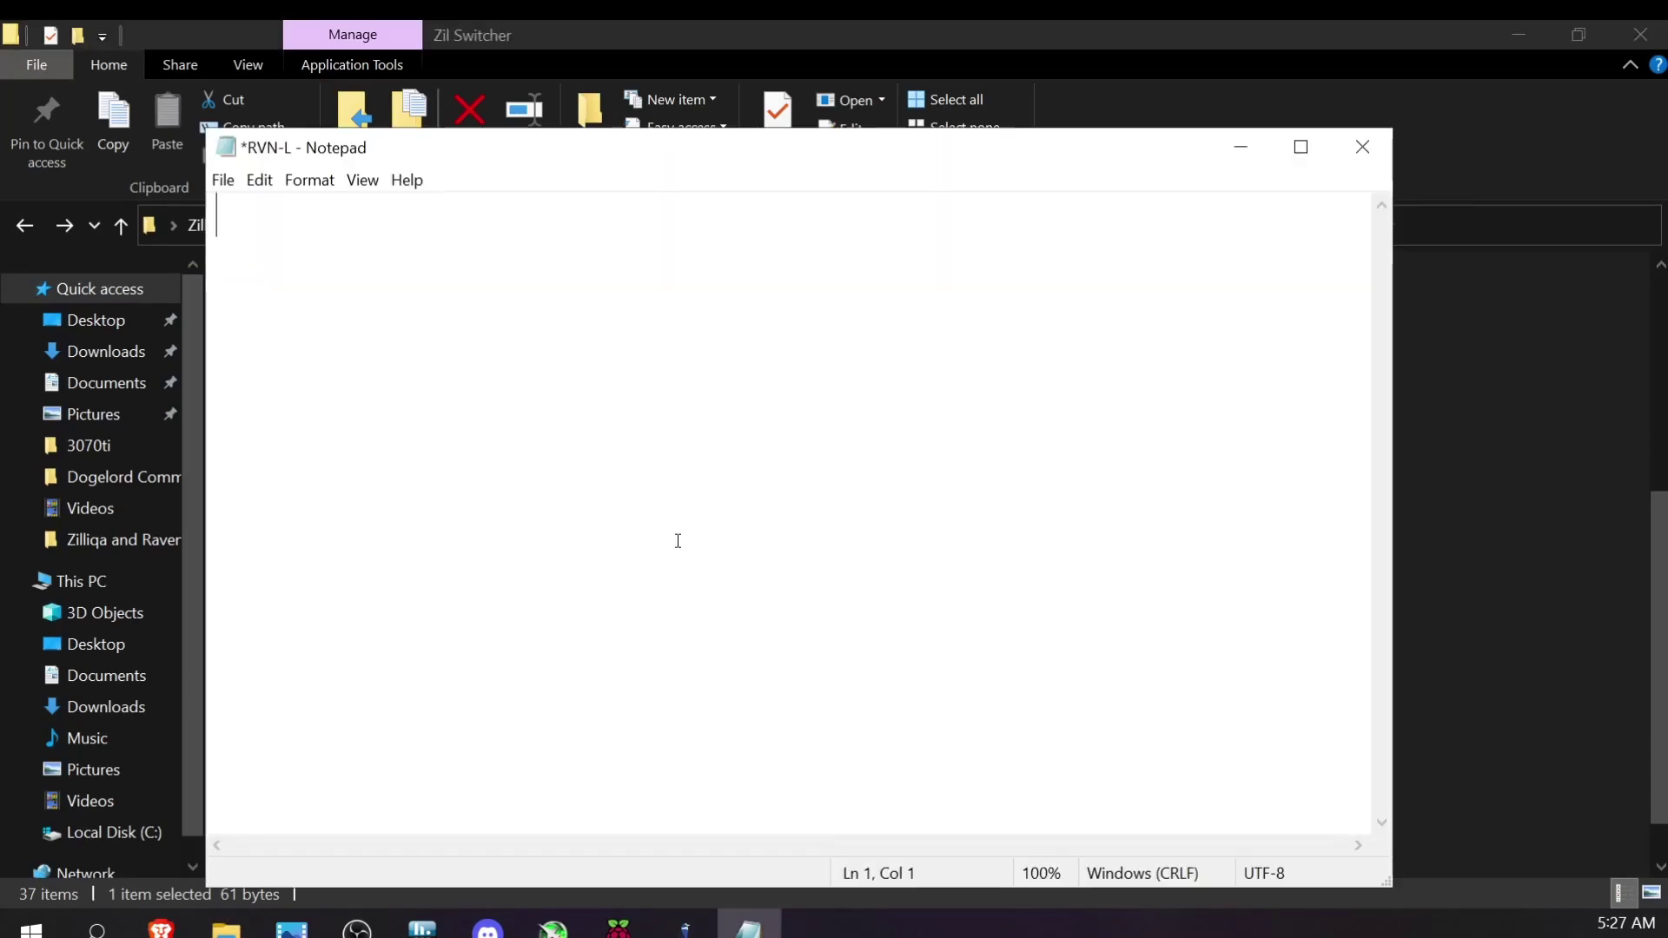
key("ctrl+v")
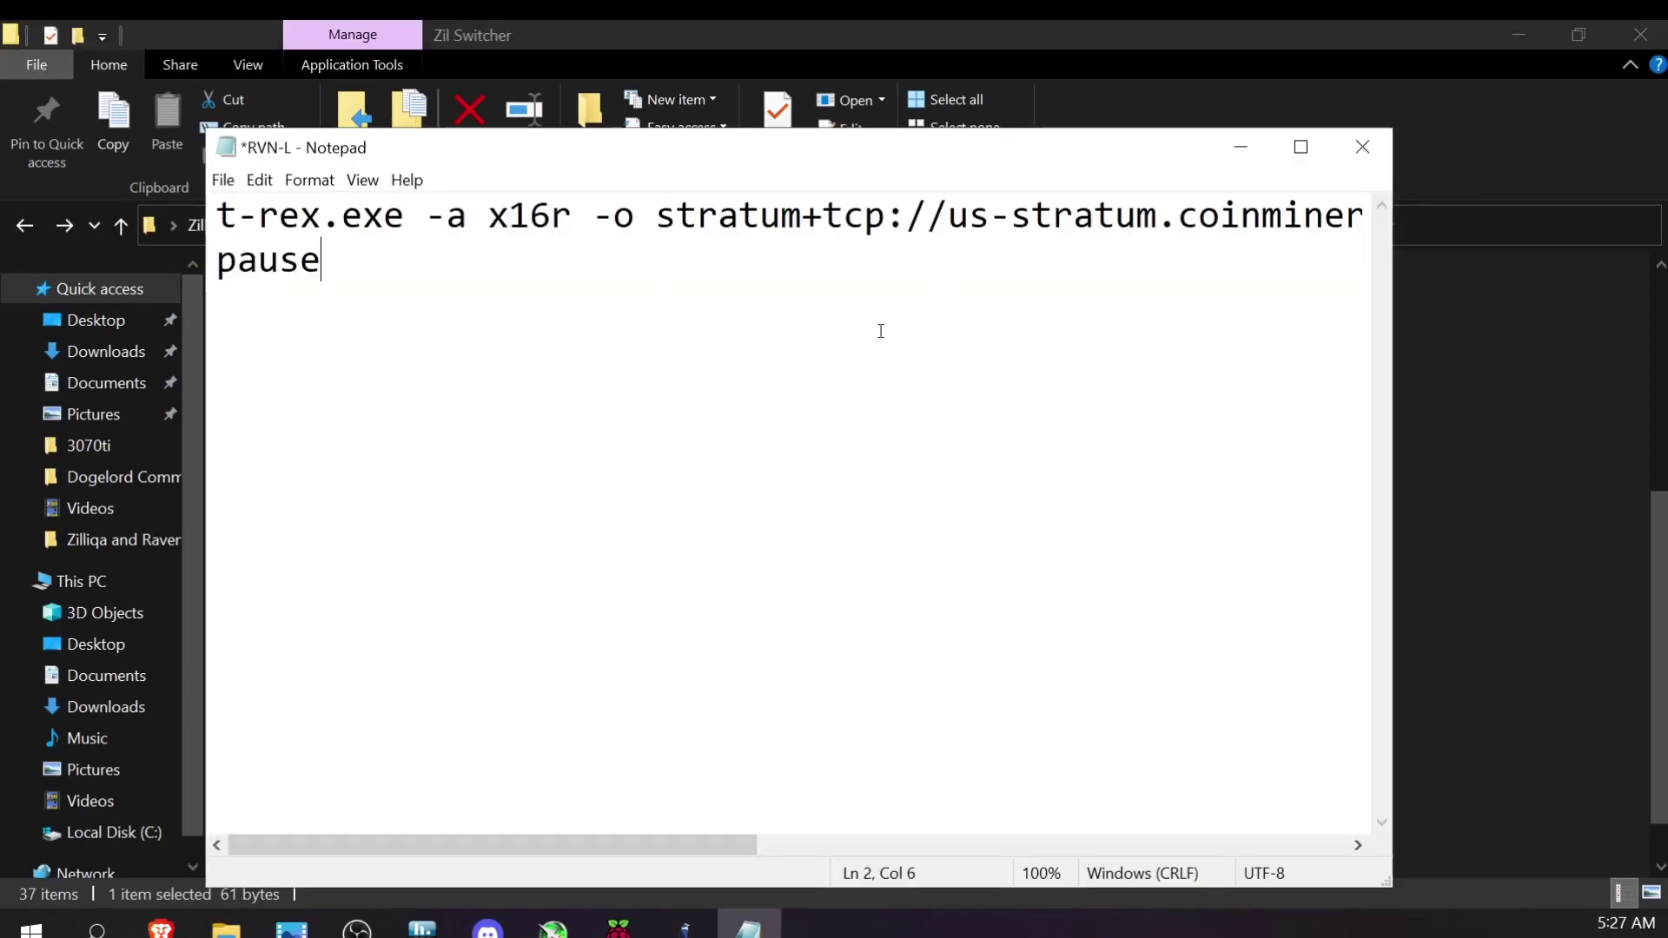
left_click(1361, 154)
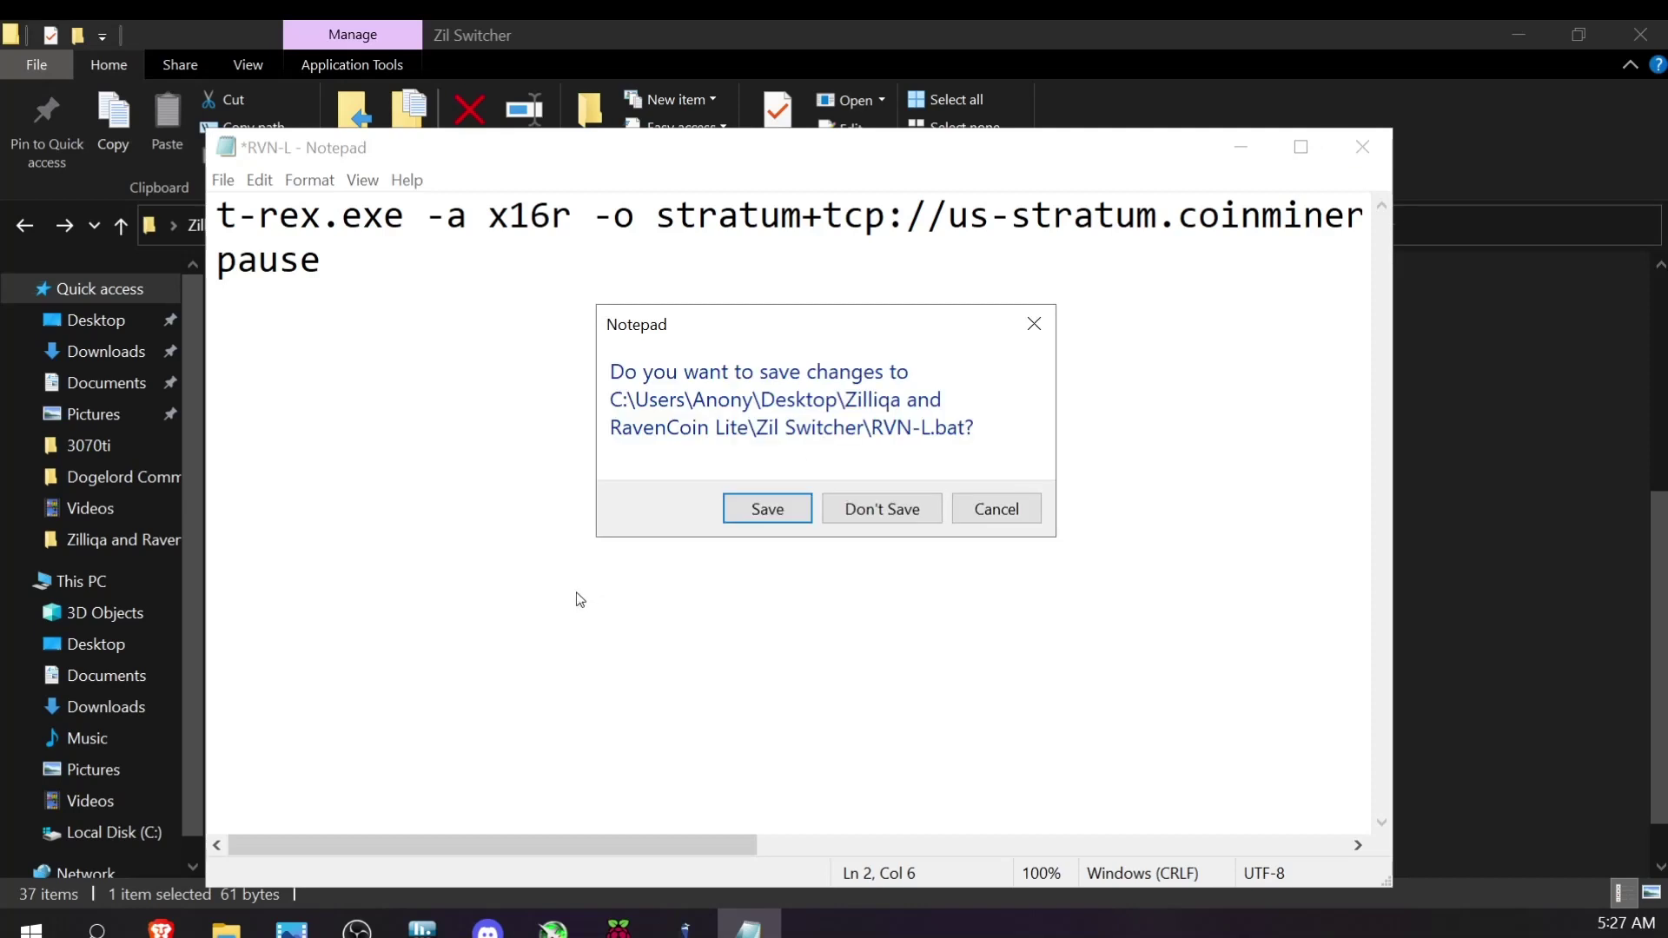
left_click(853, 513)
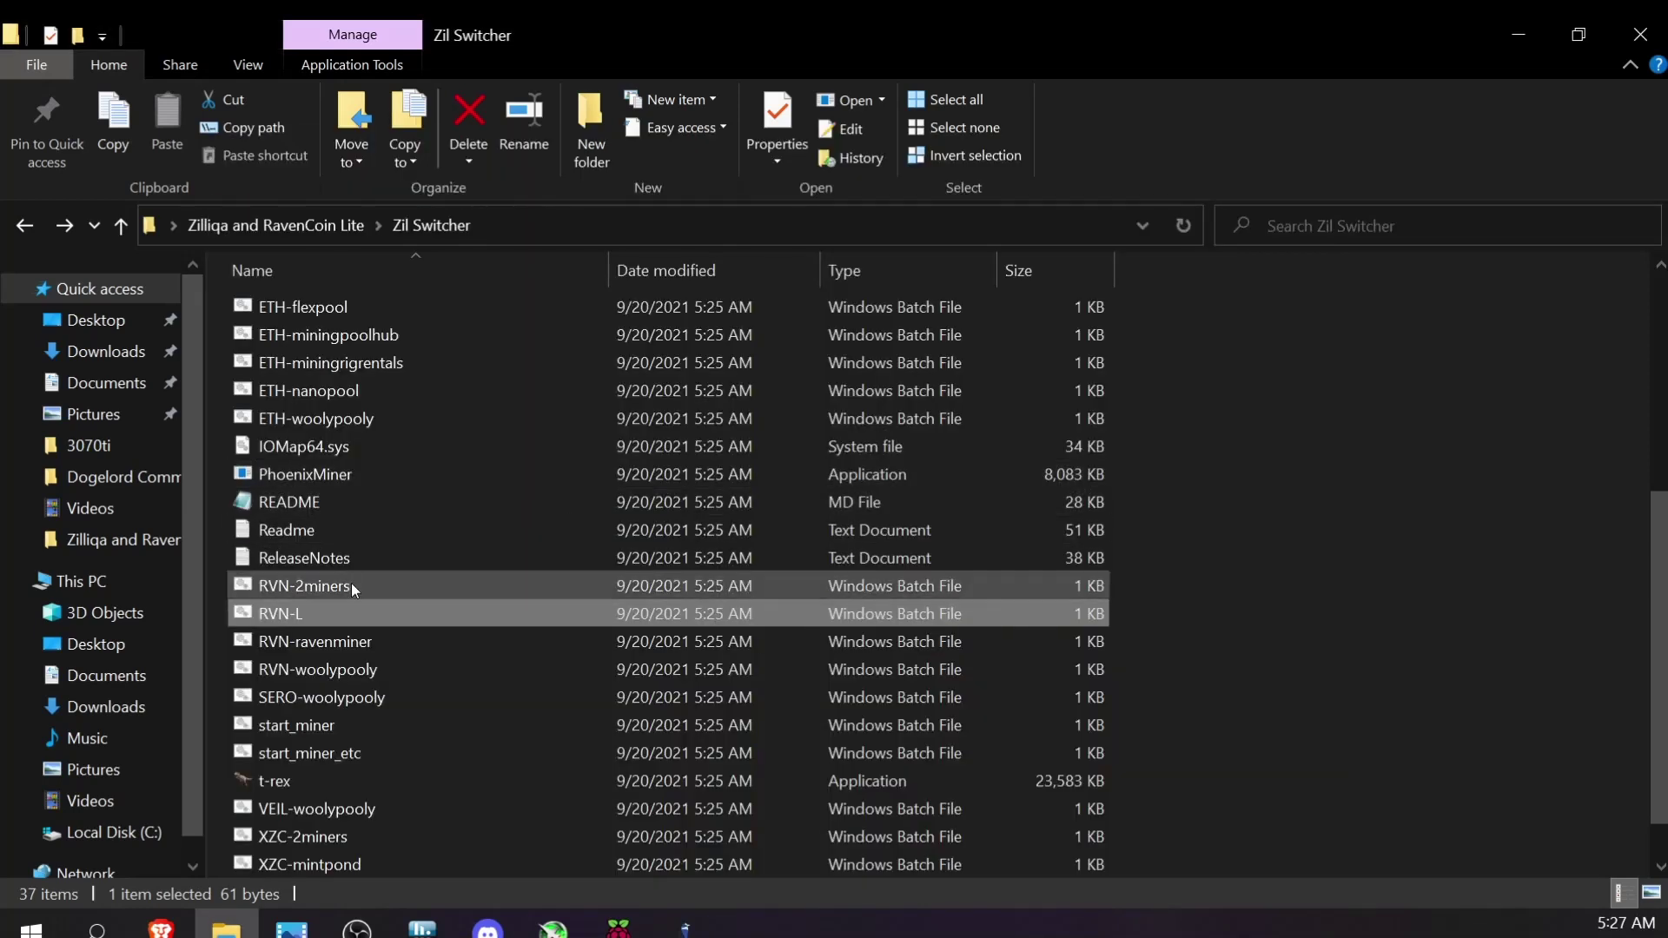
Open the Zil and rvn Lite address note and copy the Rvn-L wallet address.
scroll(347, 573, "up", 5)
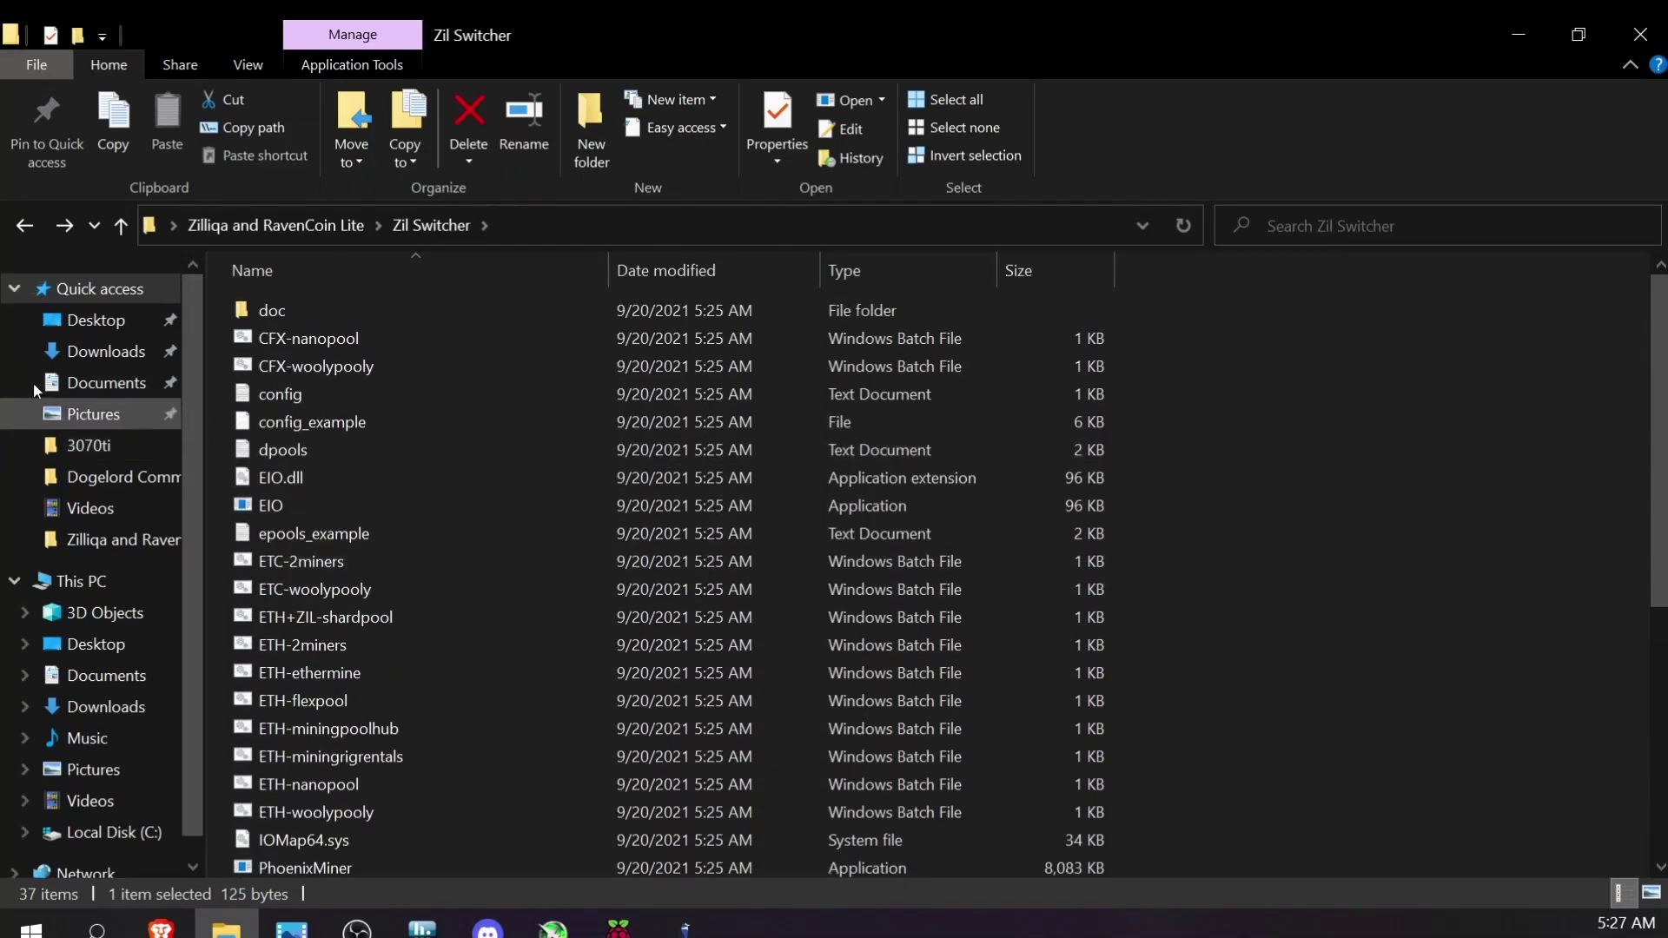
left_click(24, 225)
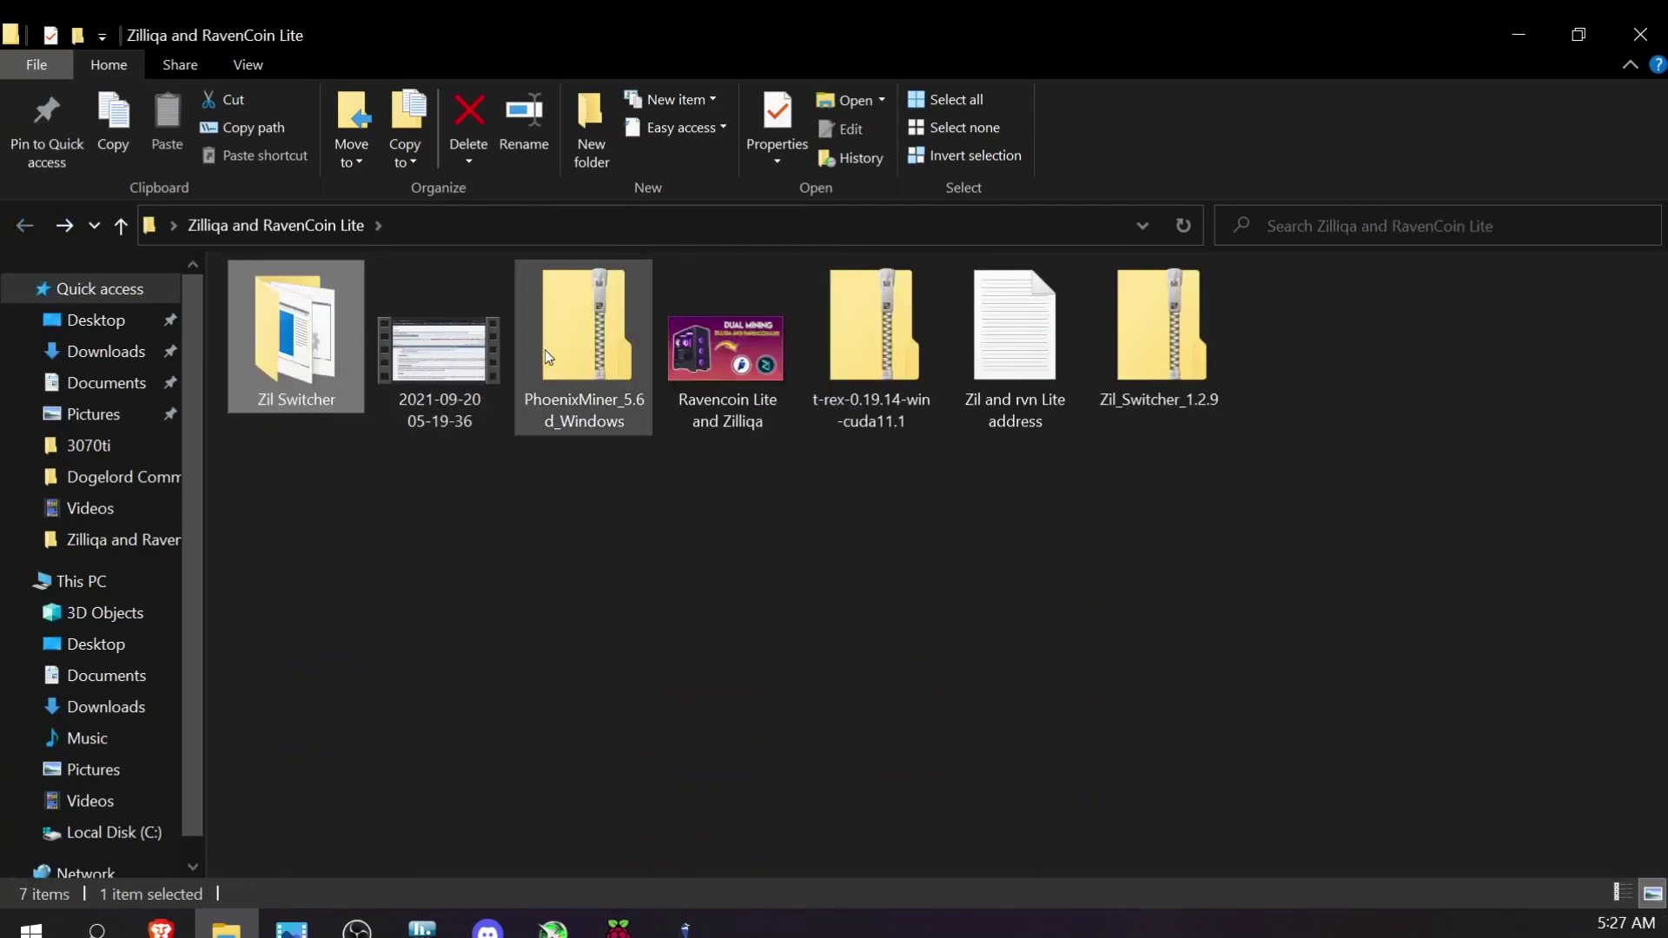
double_click(1051, 361)
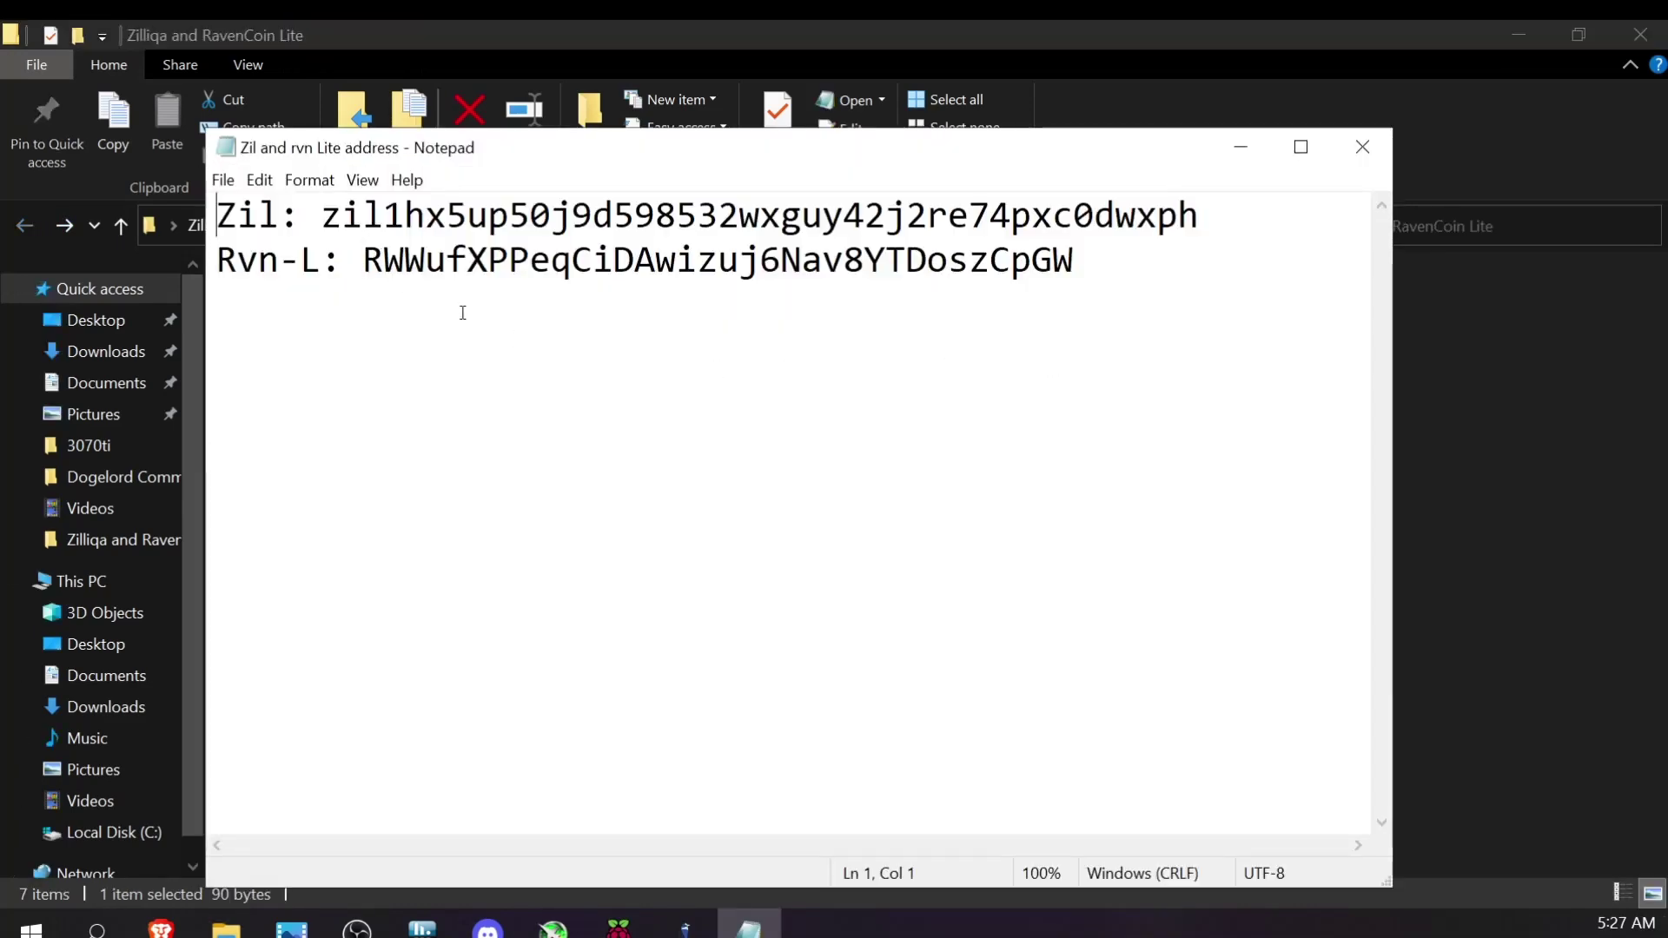
left_click_drag(363, 278, 1068, 288)
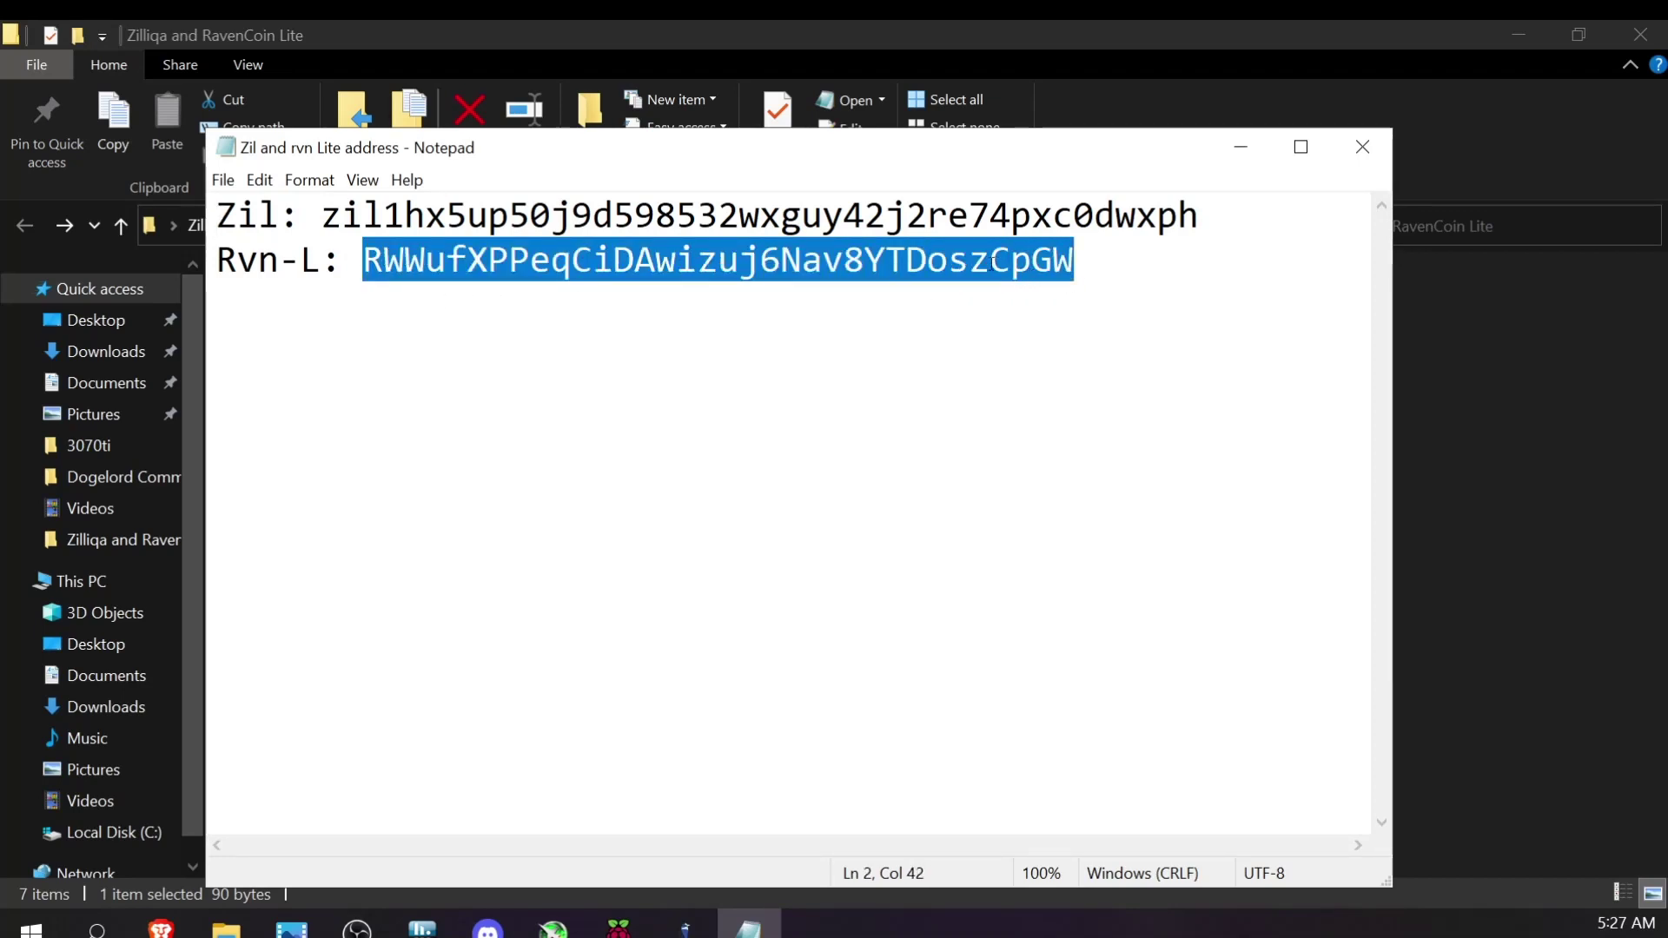
right_click(902, 258)
left_click(959, 336)
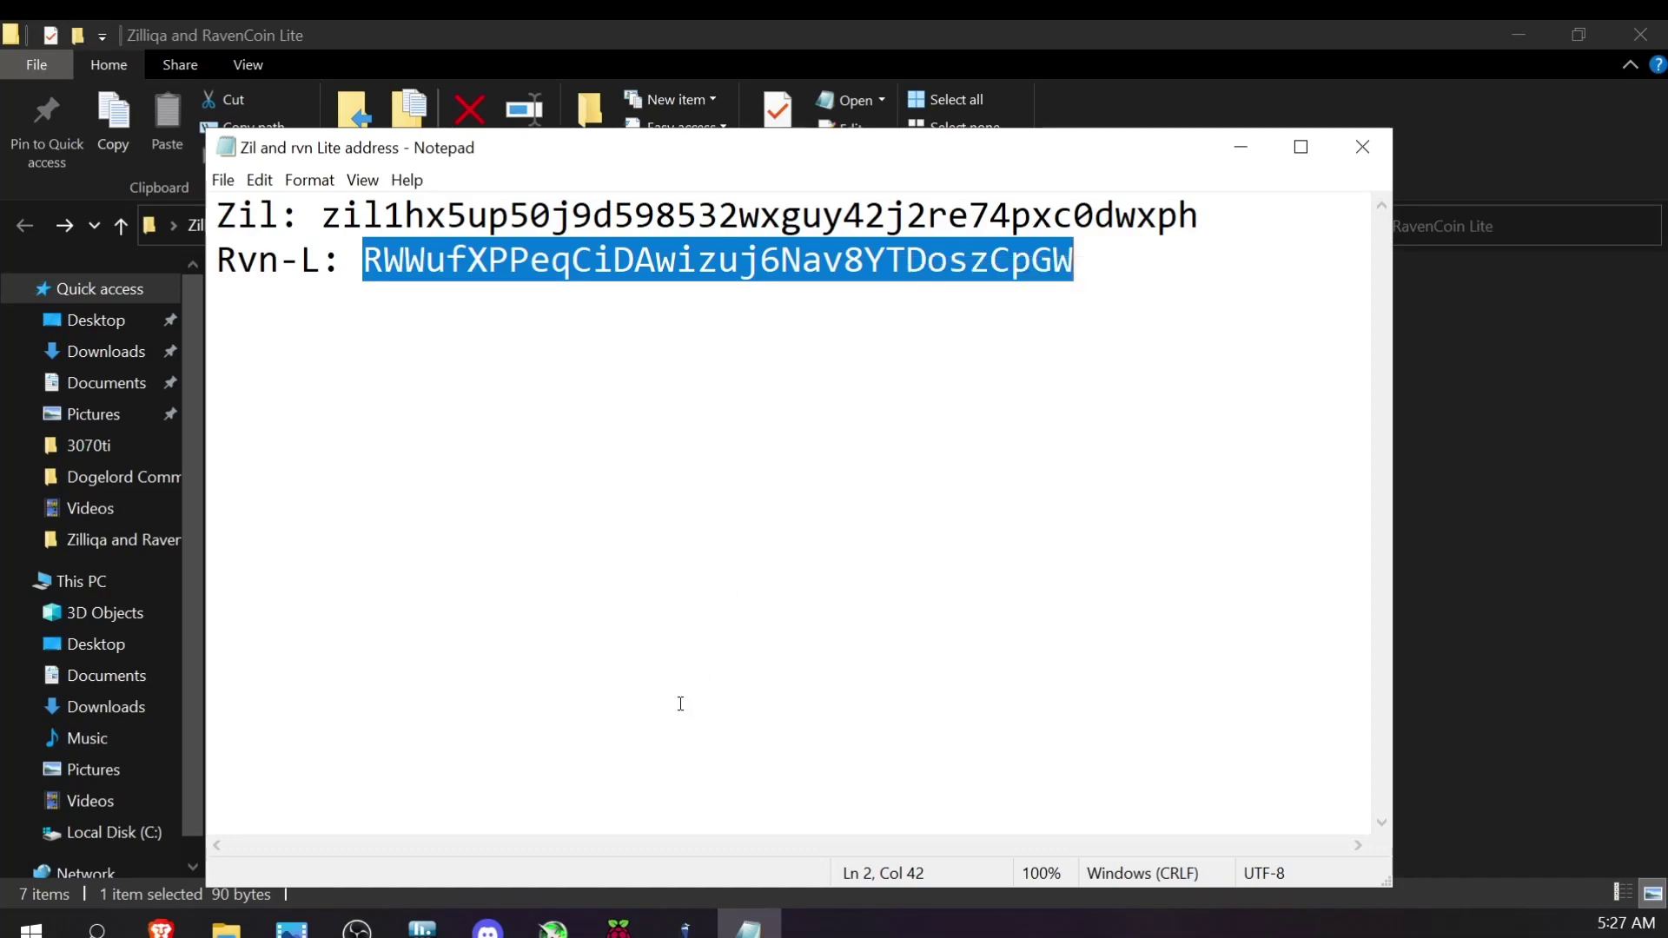
Close the address note and go back into the Zil Switcher folder.
left_click(678, 701)
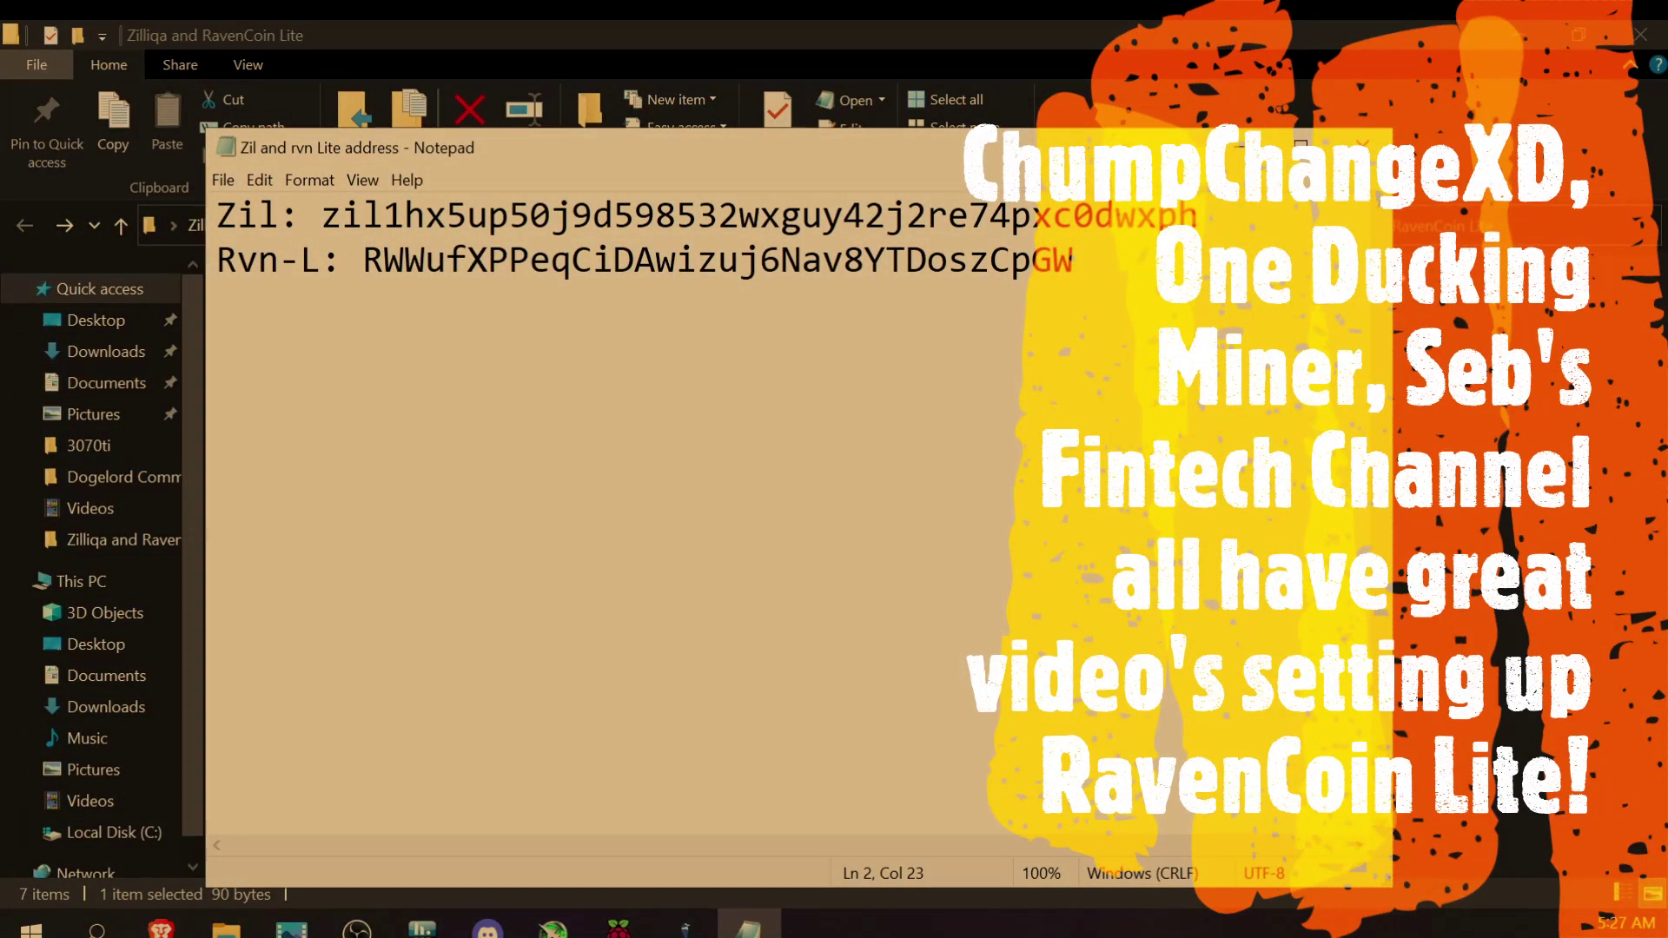
left_click(1362, 148)
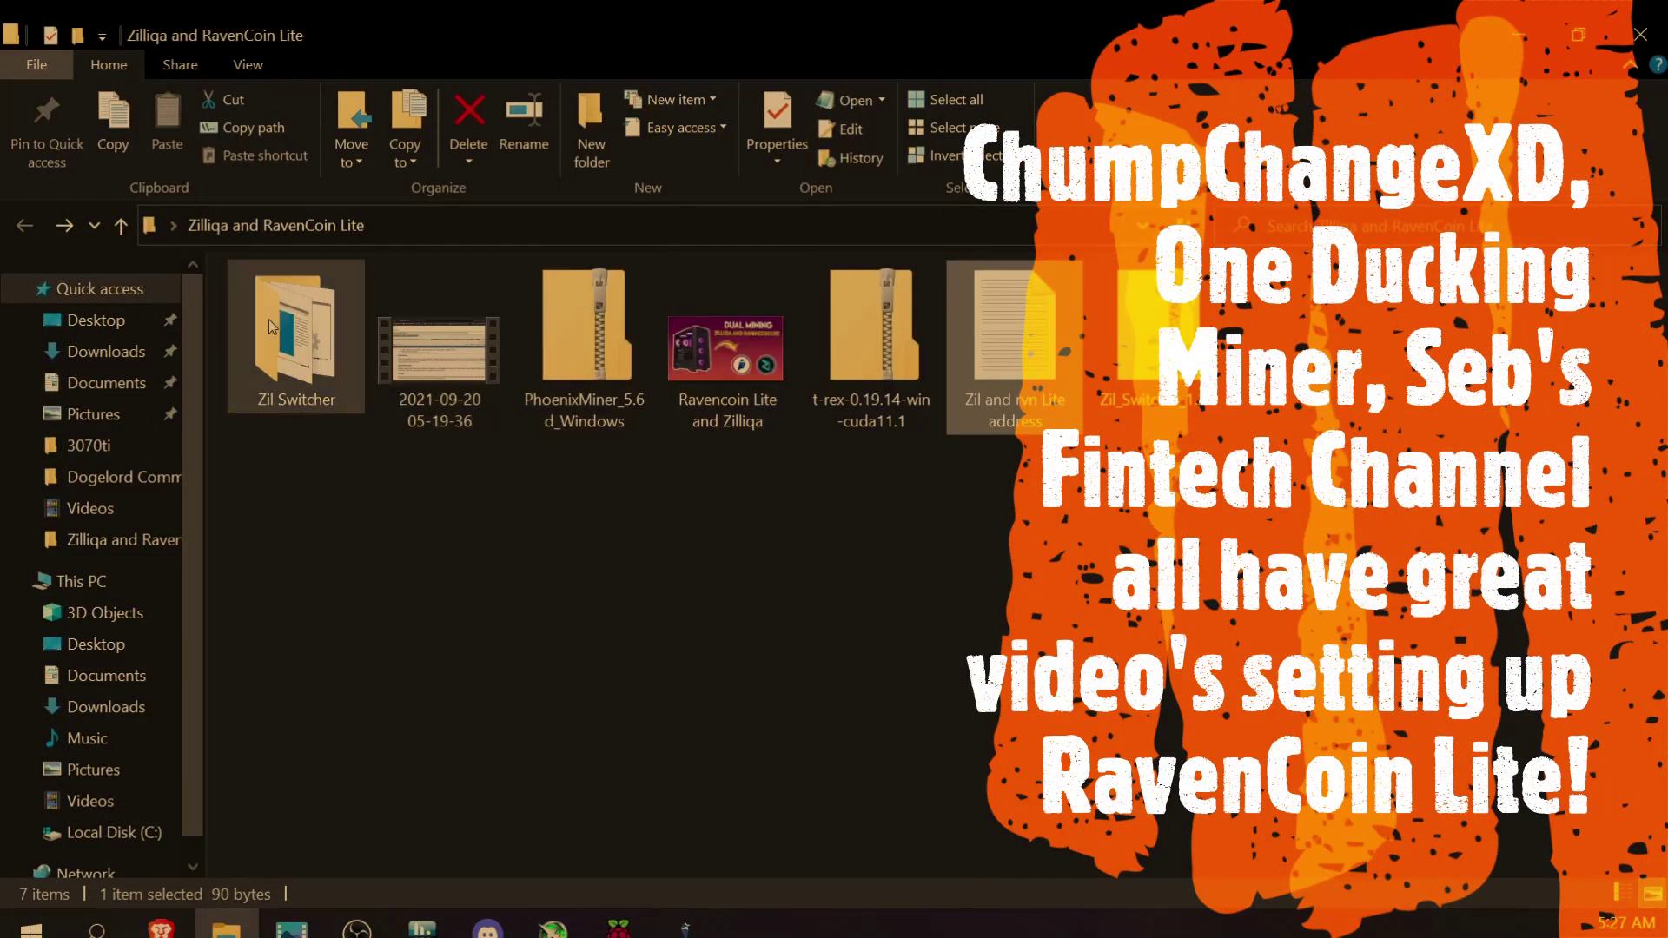
double_click(295, 347)
scroll(356, 556, "down", 5)
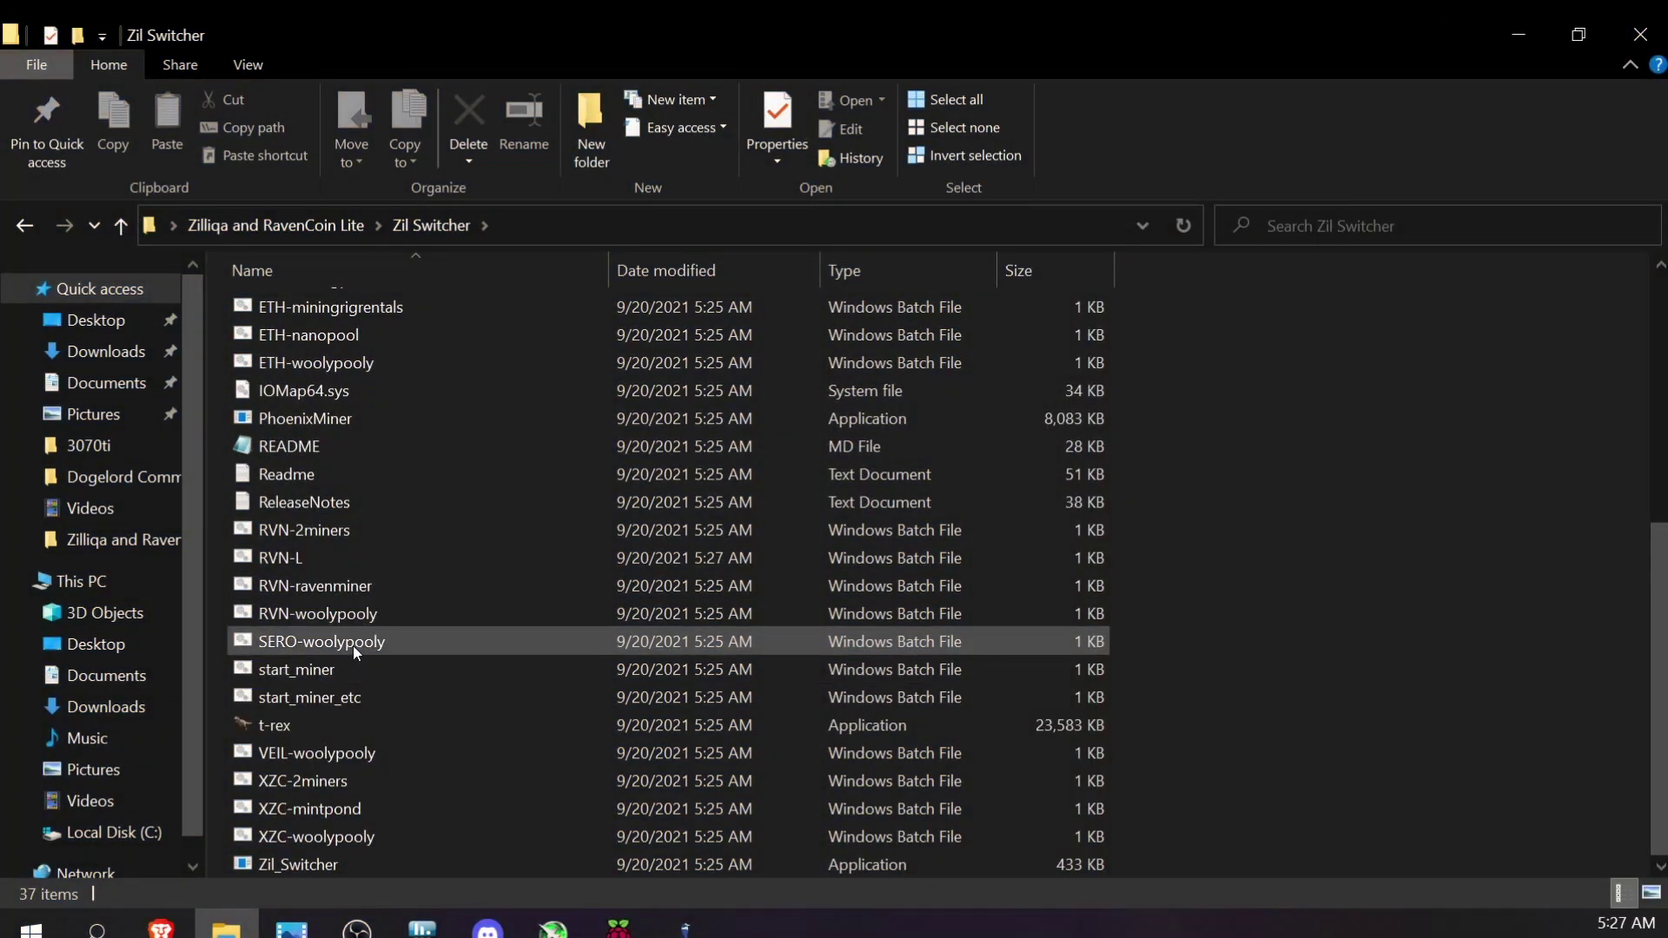
Edit RVN-L in Notepad, replacing the sample -u wallet with the copied Rvn-L address.
left_click(294, 554)
right_click(291, 555)
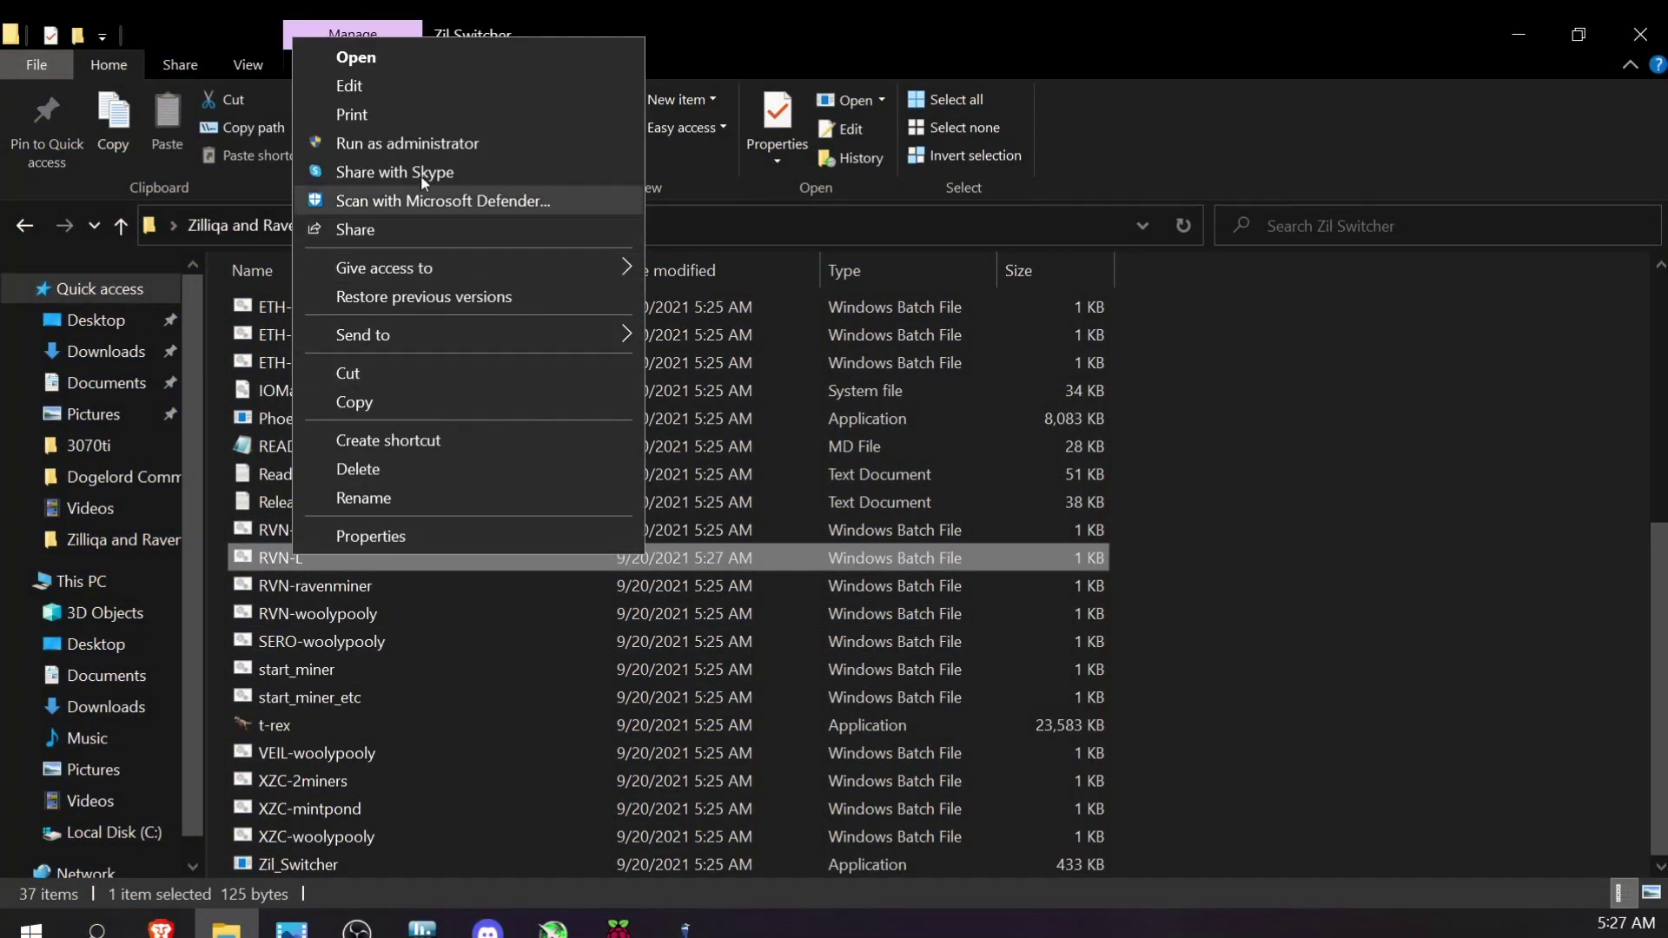
left_click(403, 87)
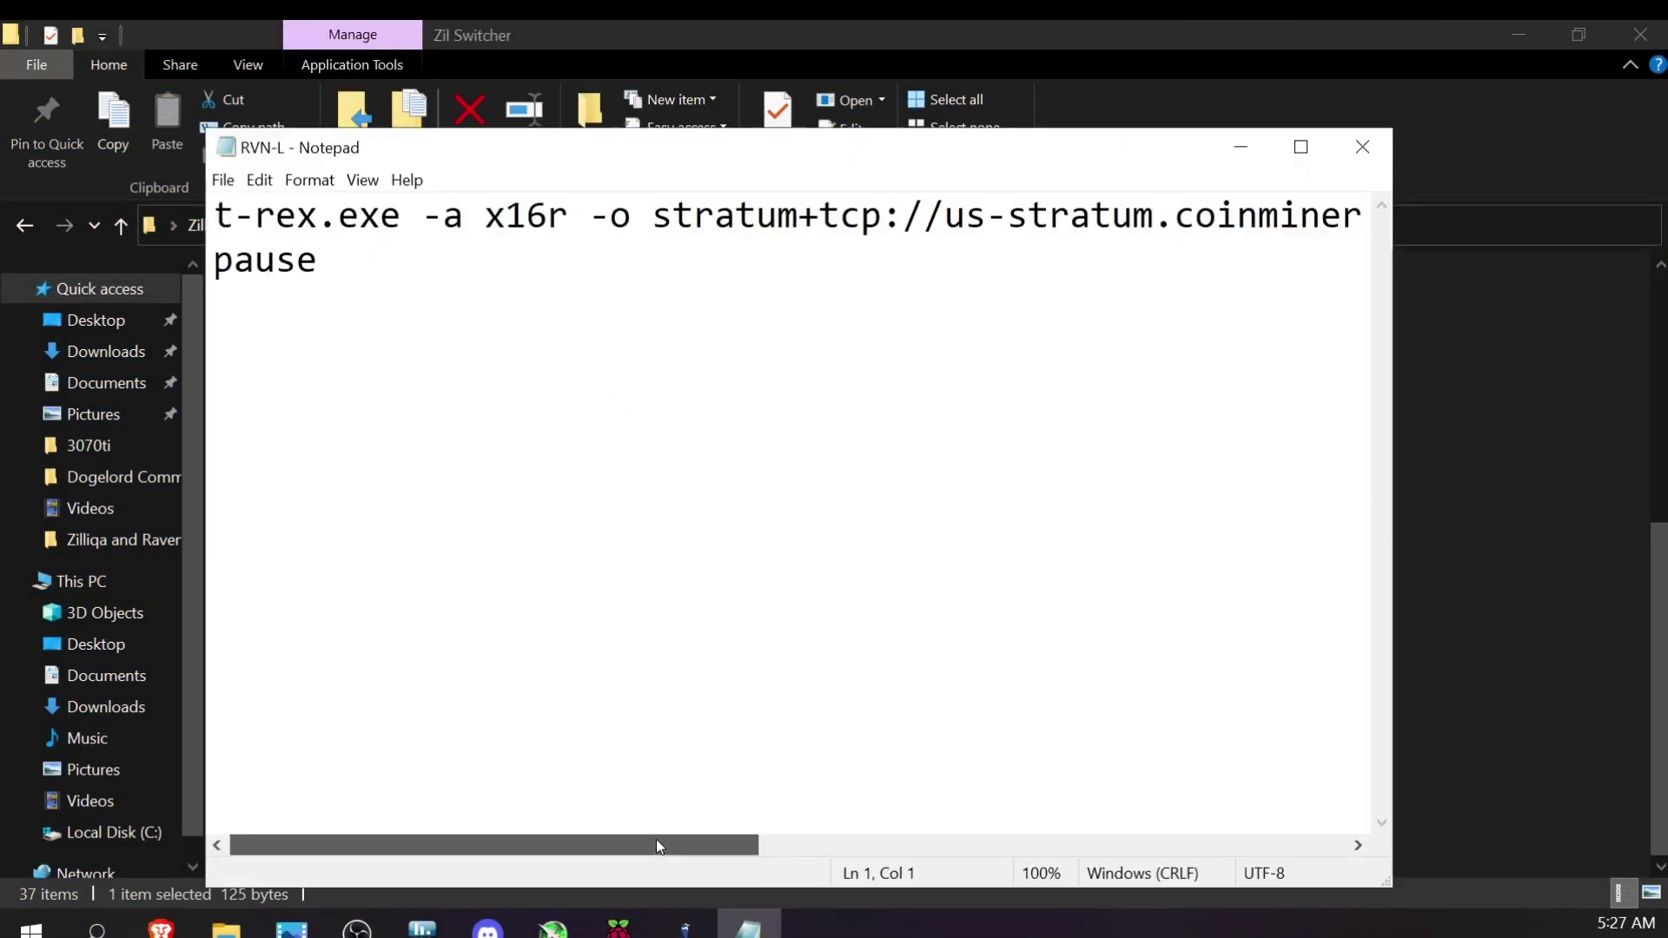
left_click_drag(655, 839, 1235, 832)
left_click_drag(1106, 217, 398, 212)
key("Delete")
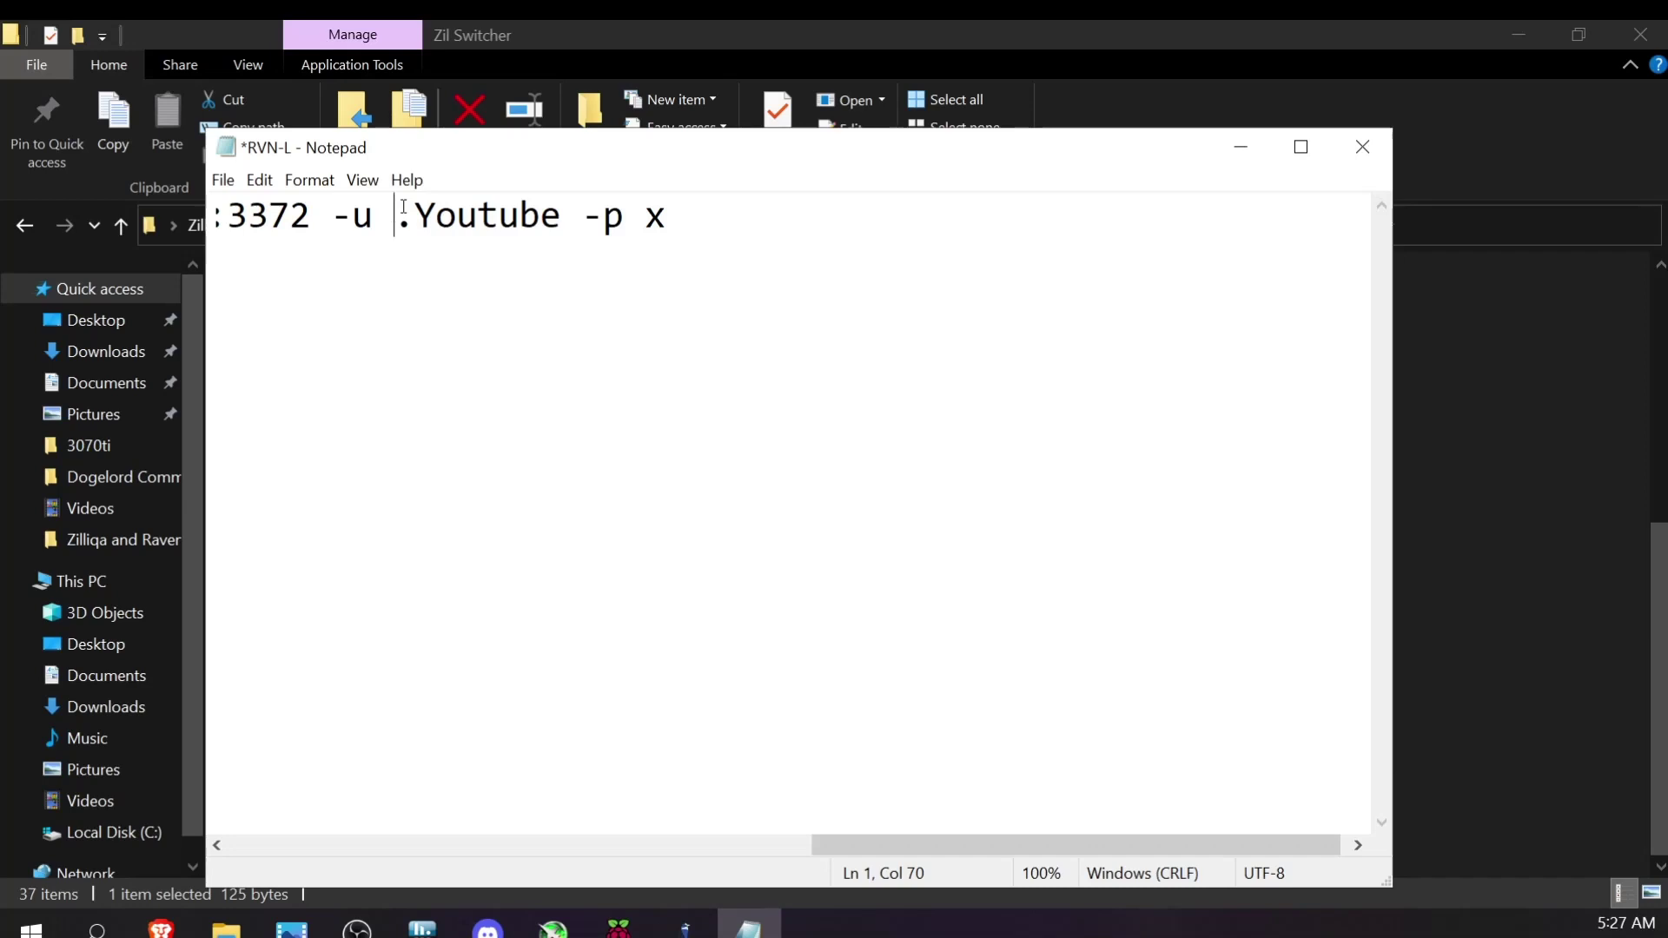
key("ctrl+v")
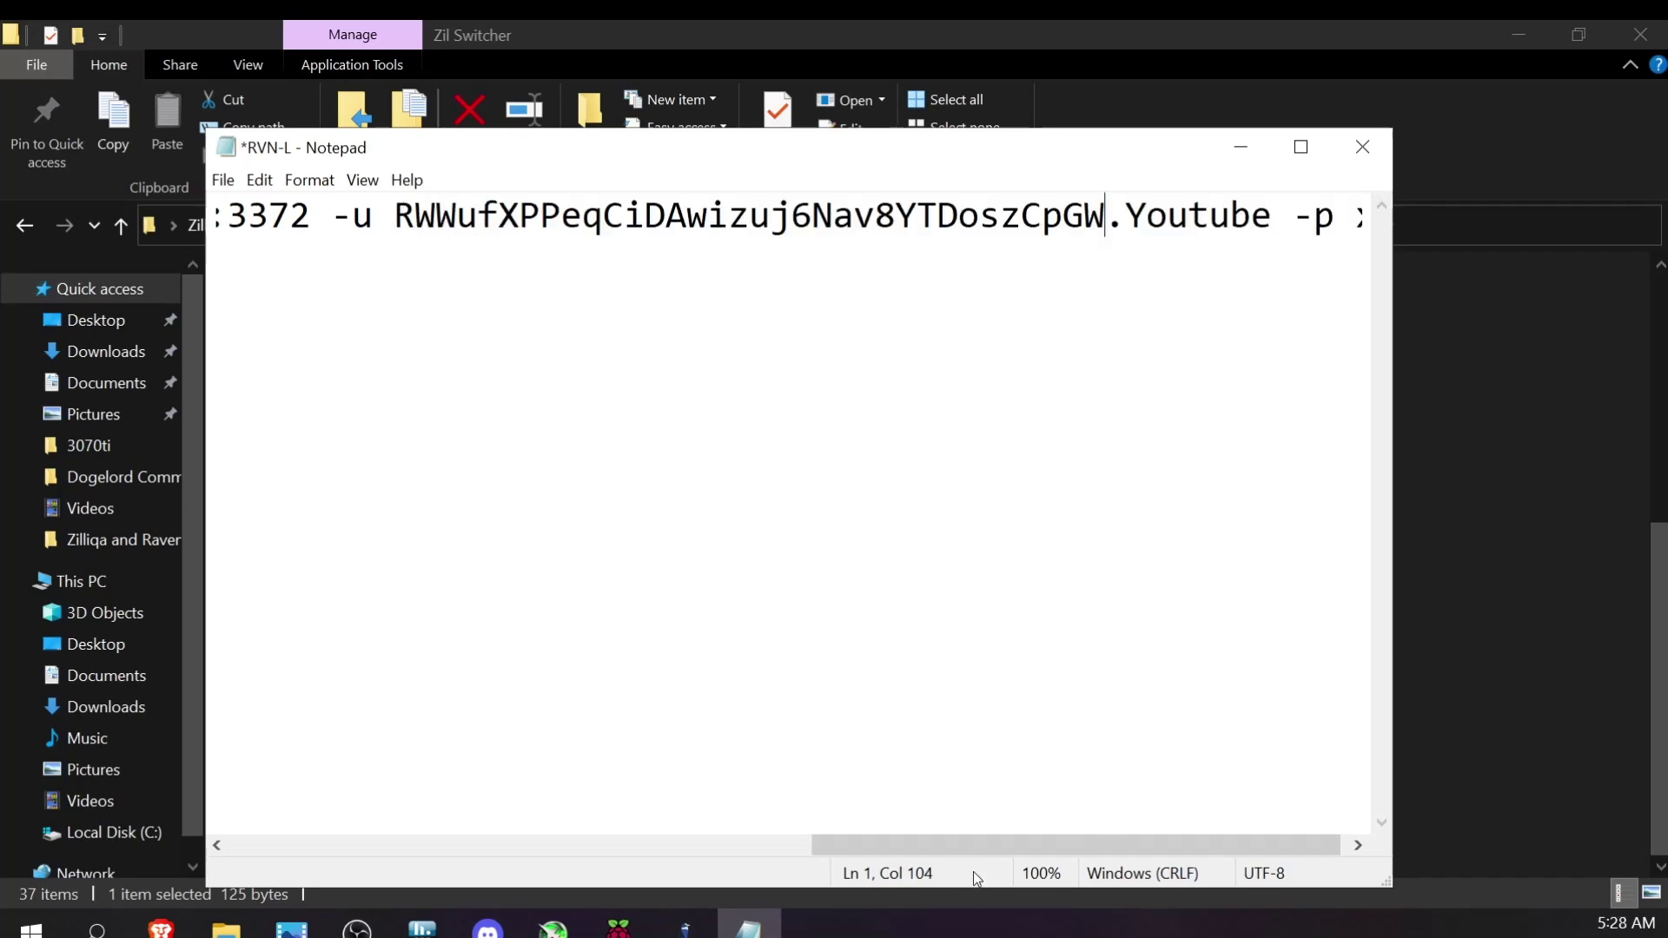
Change the worker name from Youtube to 3060, delete the pause line, and save.
scroll(990, 807, "right", 1)
left_click(1261, 218)
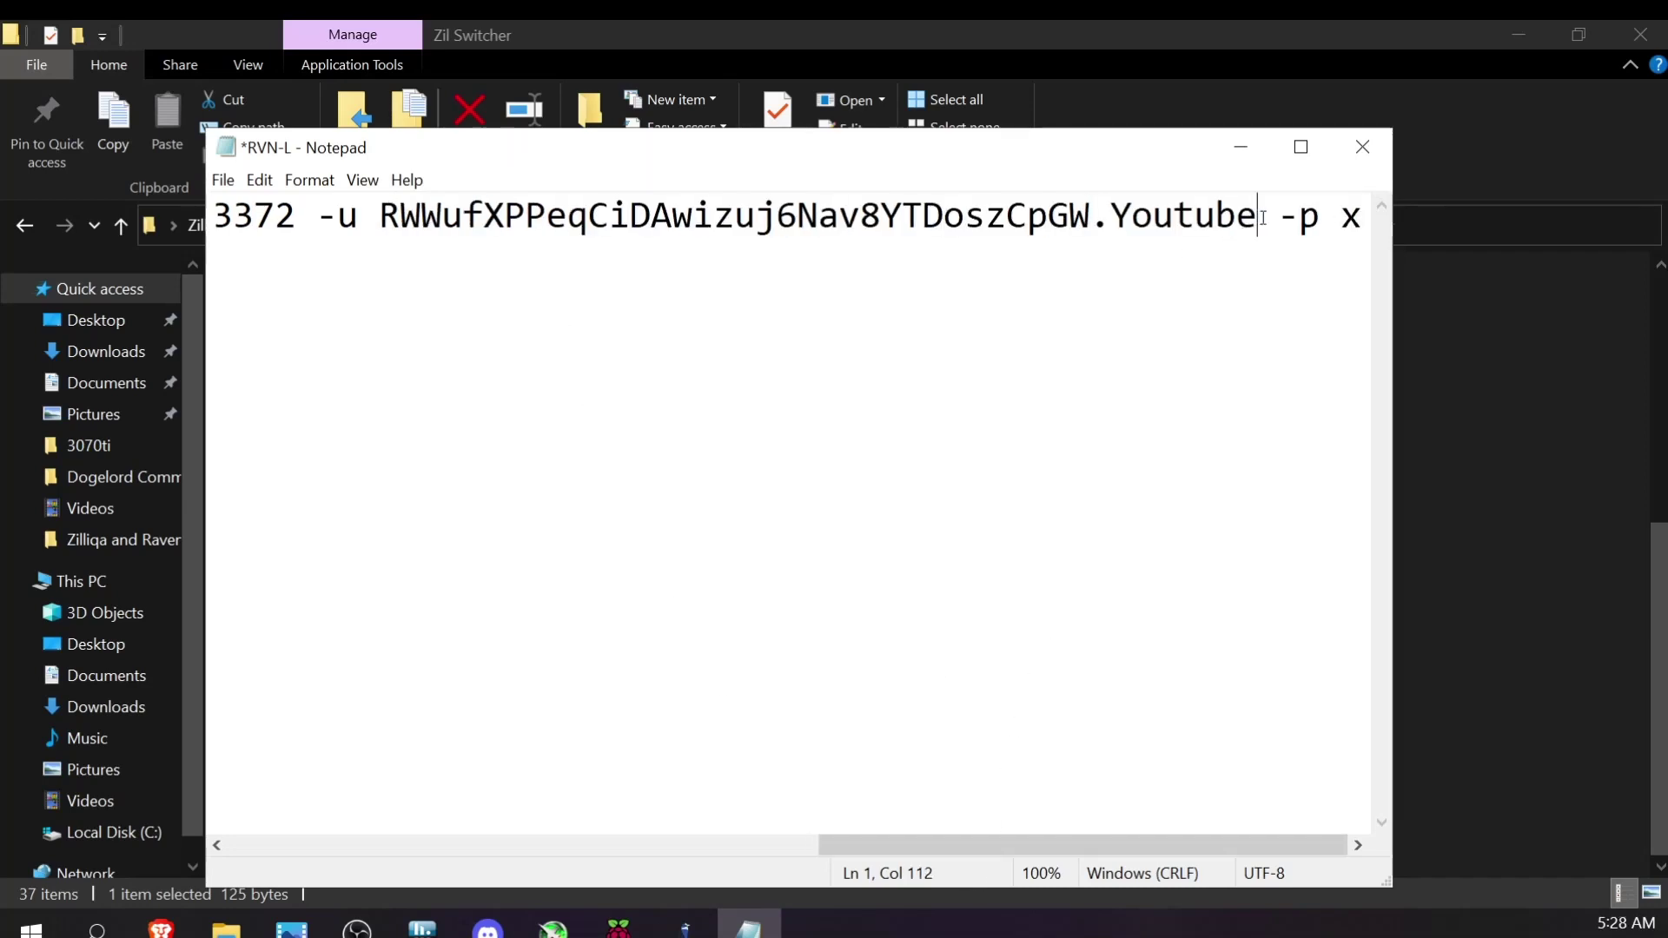
key("BackSpace")
key("BackSpace")
key("BackSpace")
key("BackSpace")
key("BackSpace")
key("BackSpace")
key("BackSpace")
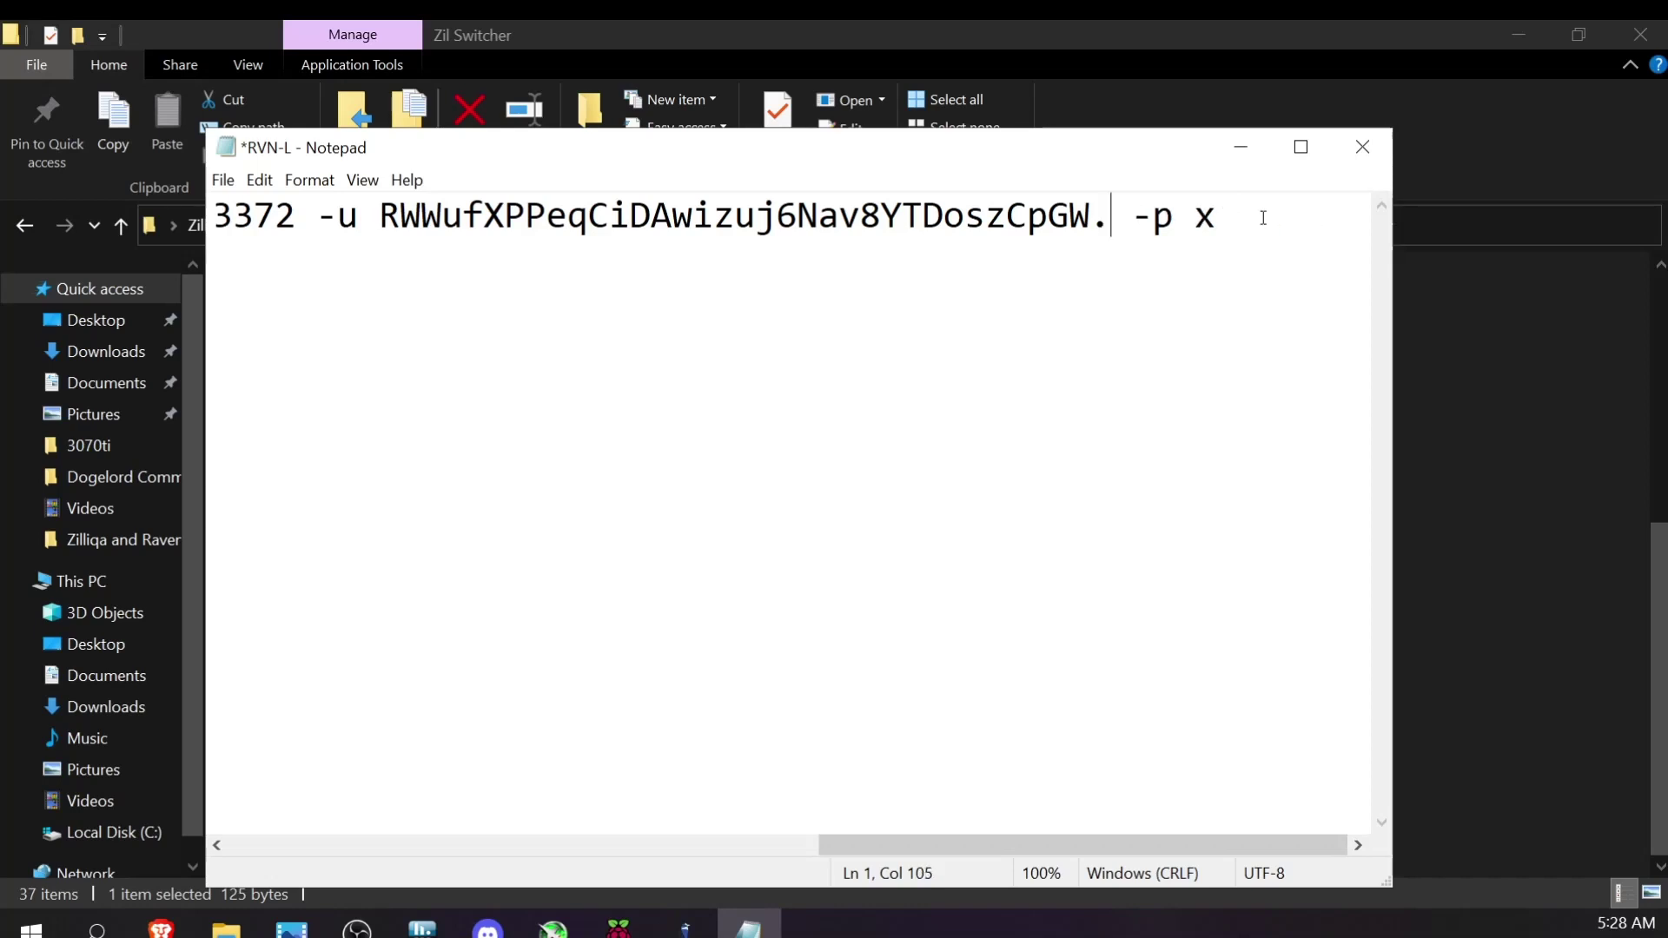
type("3060")
left_click(1034, 403)
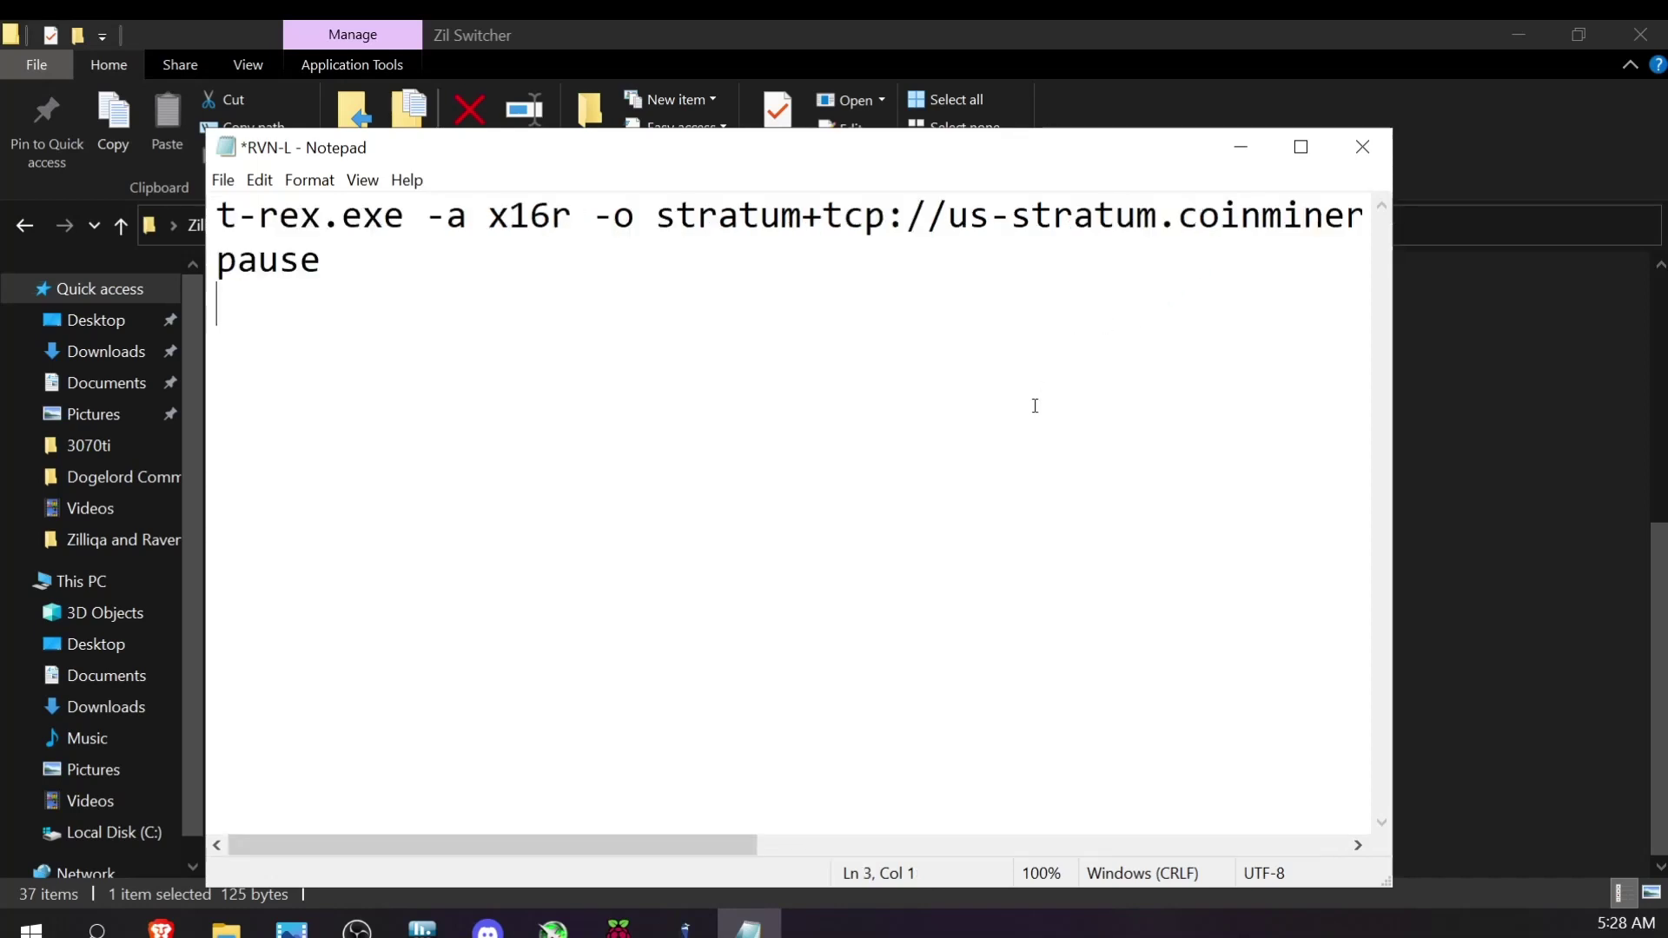
left_click(350, 272)
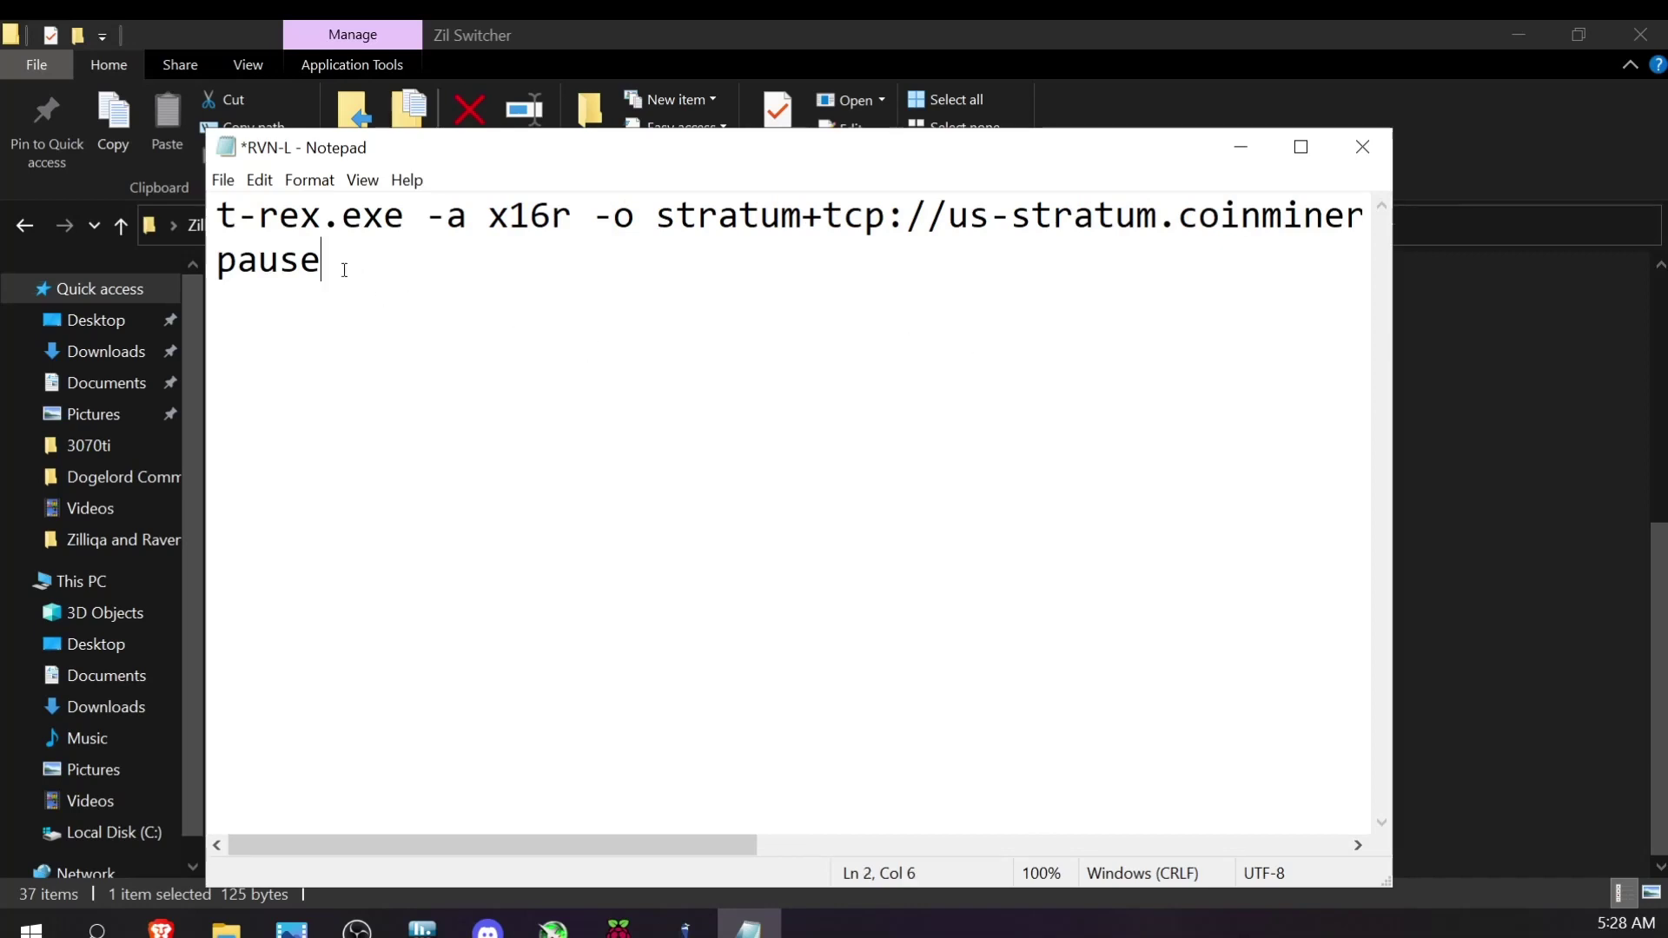
key("BackSpace")
key("BackSpace")
key("BackSpace")
key("BackSpace")
key("BackSpace")
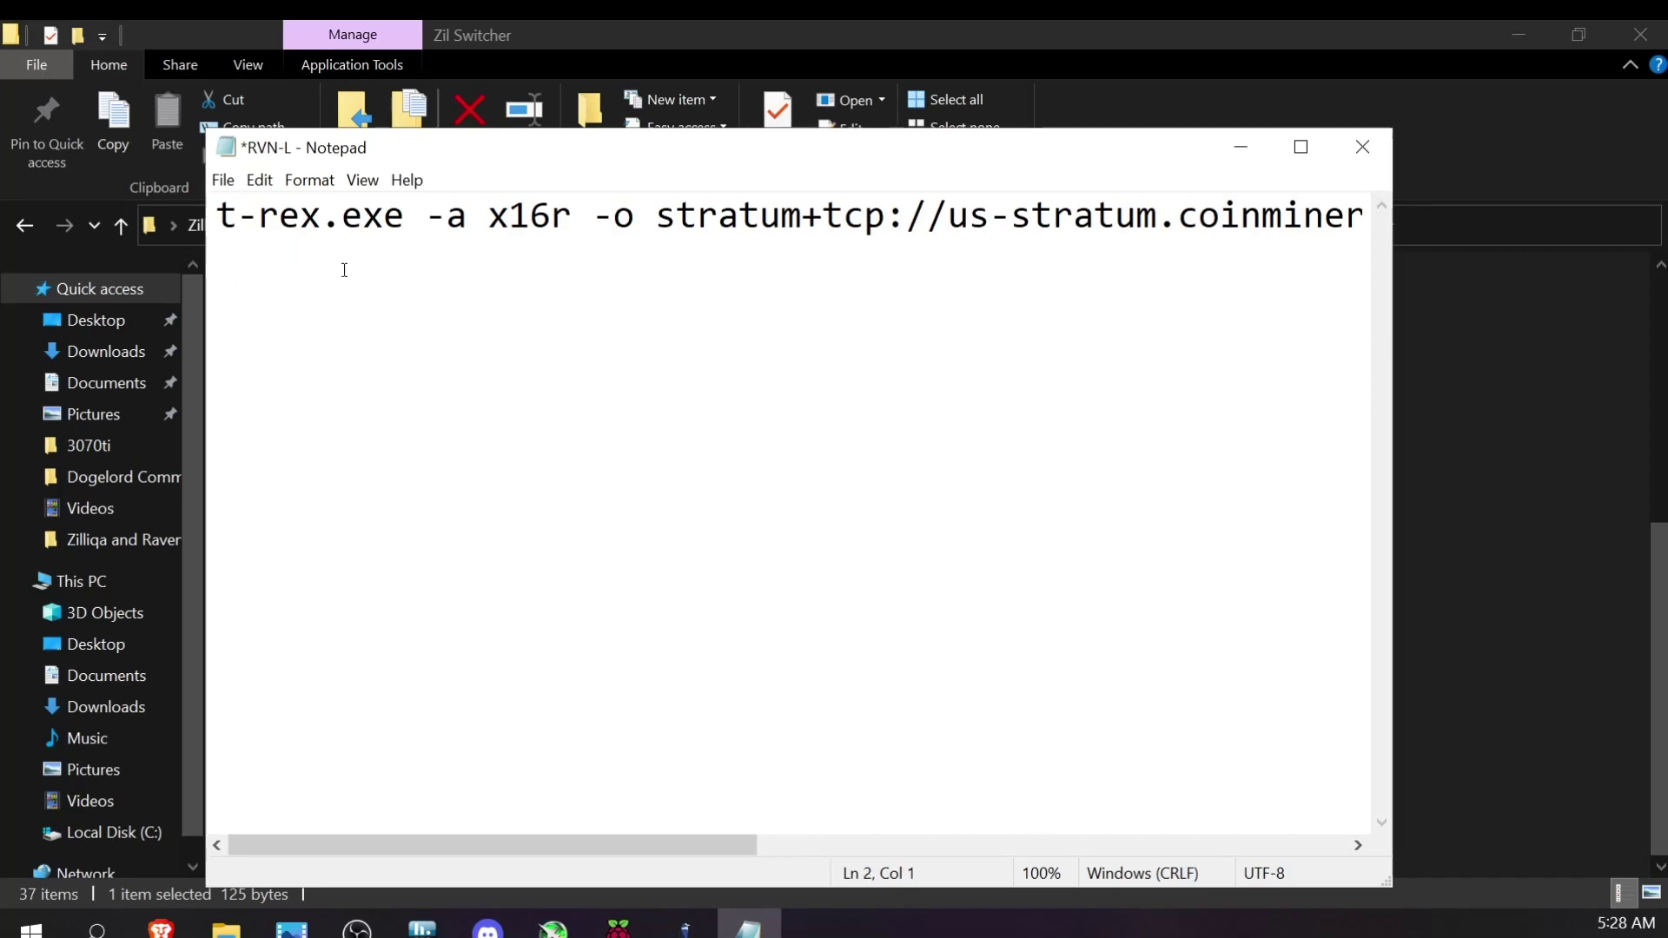
left_click(1362, 147)
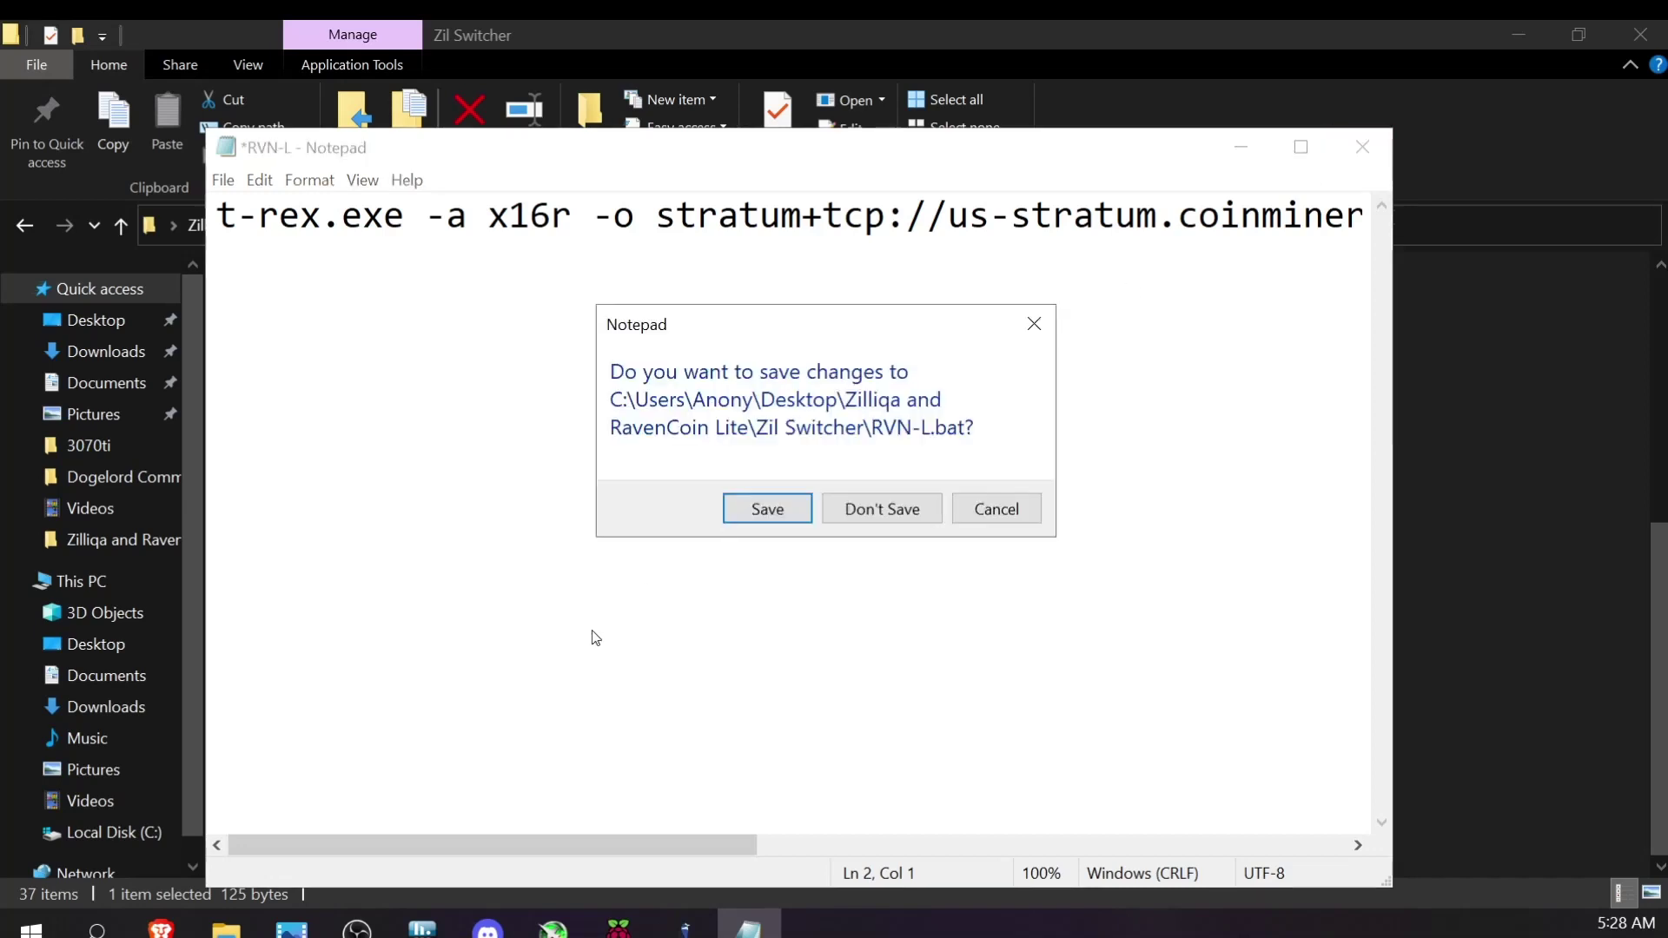
left_click(769, 521)
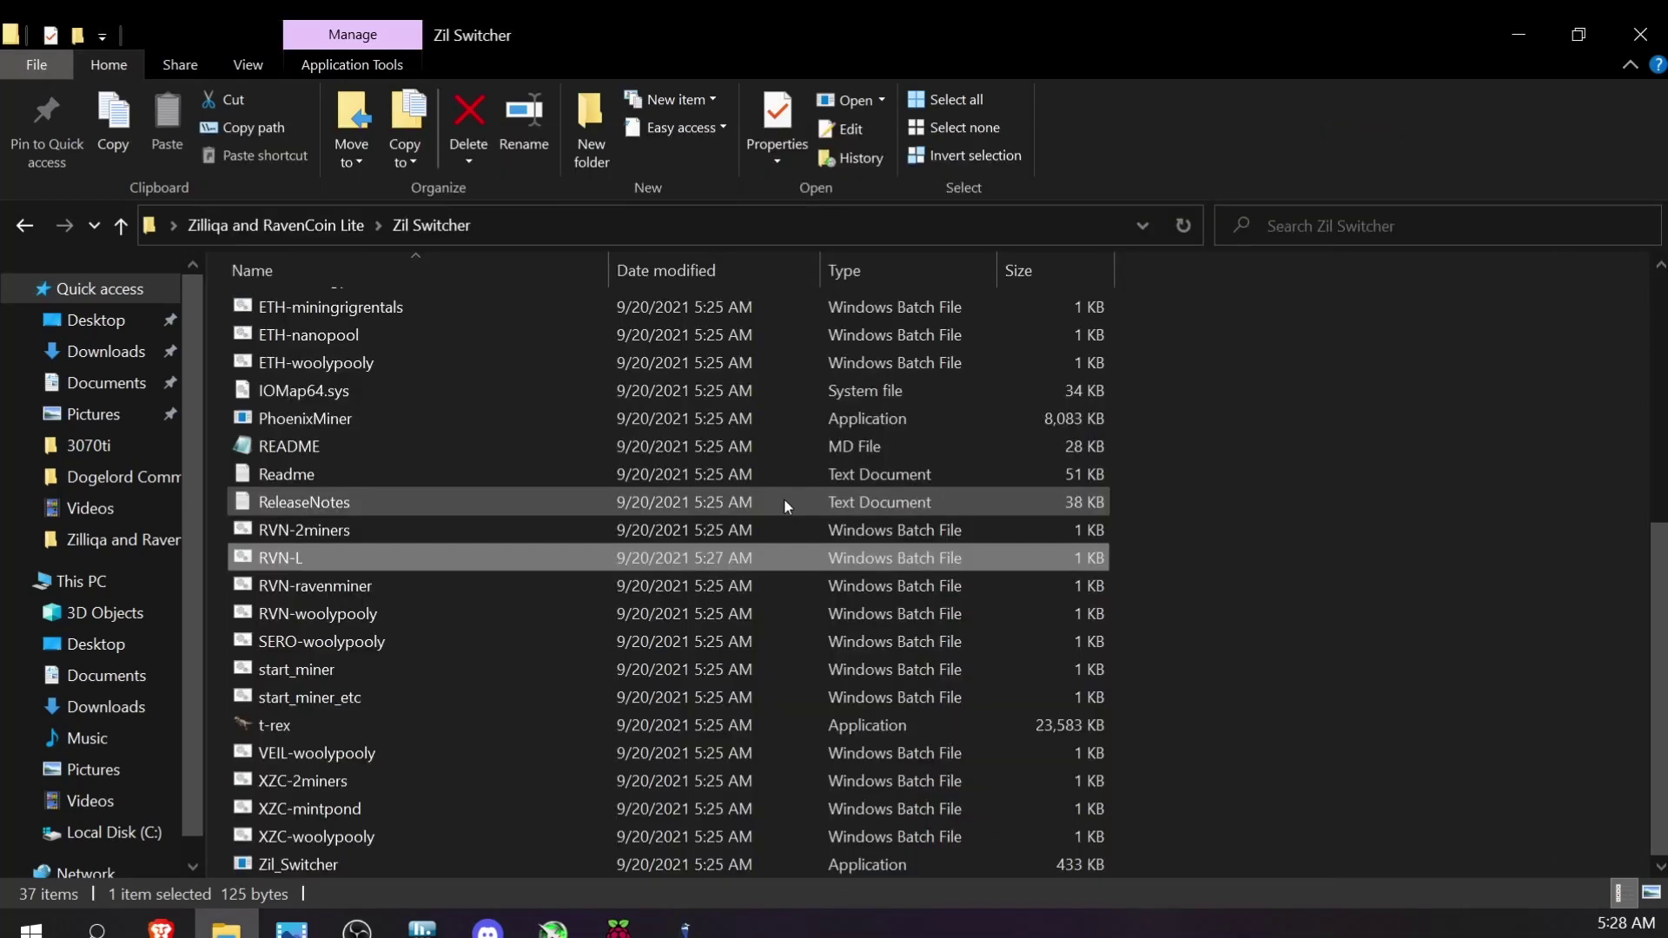
double_click(519, 554)
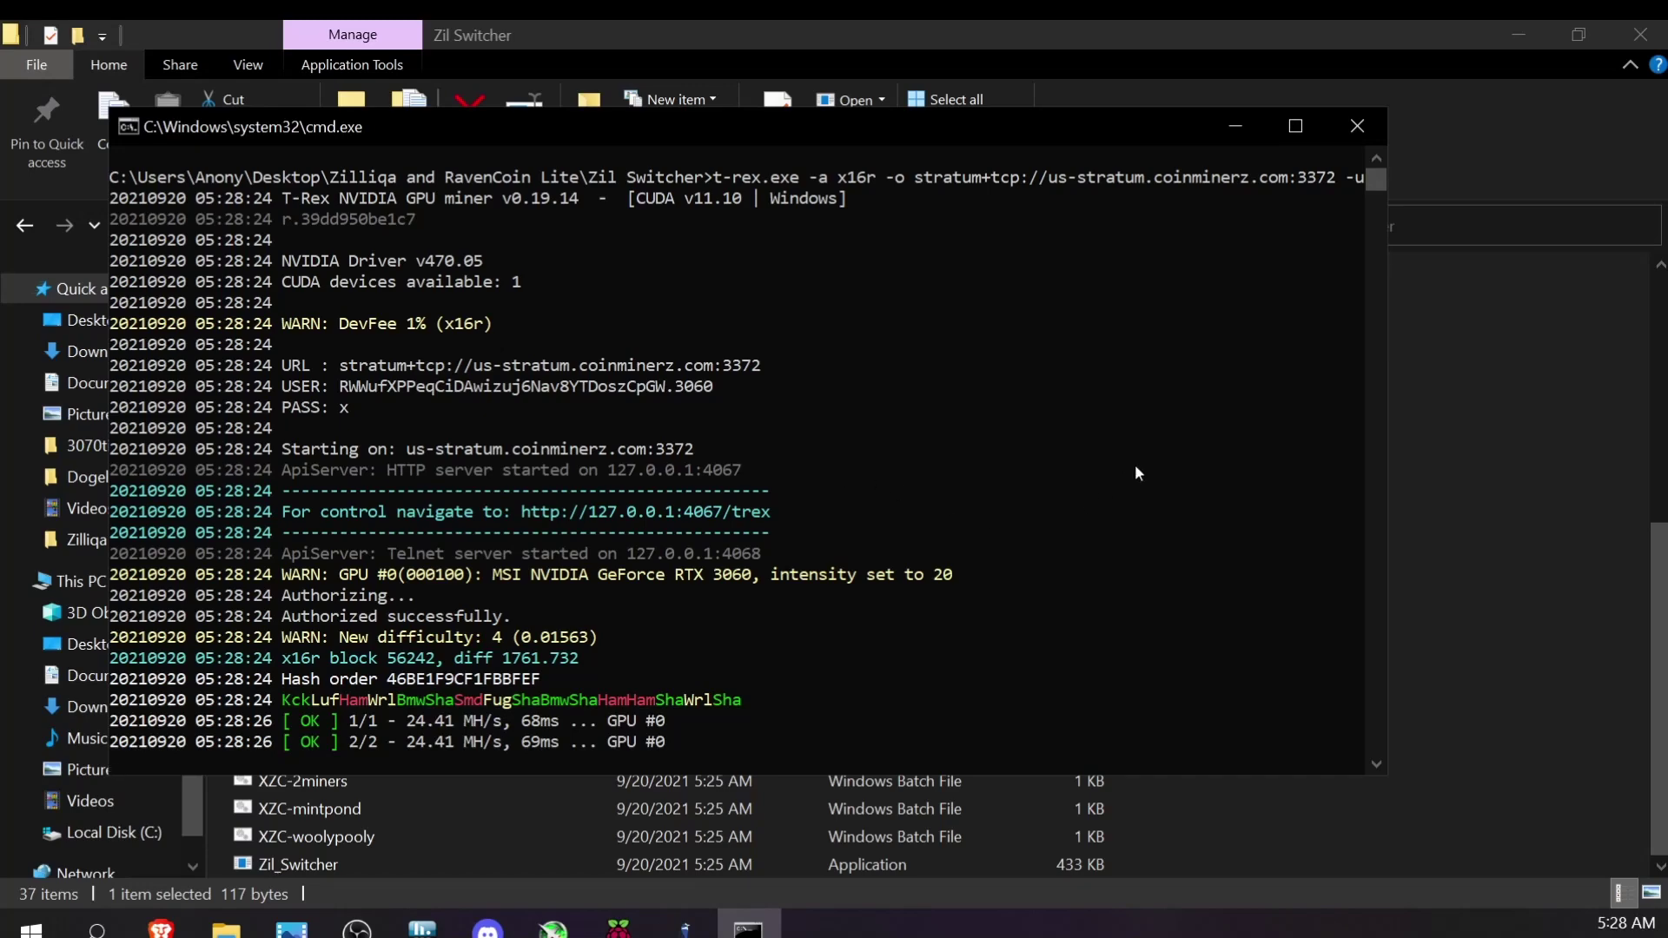
left_click(1348, 140)
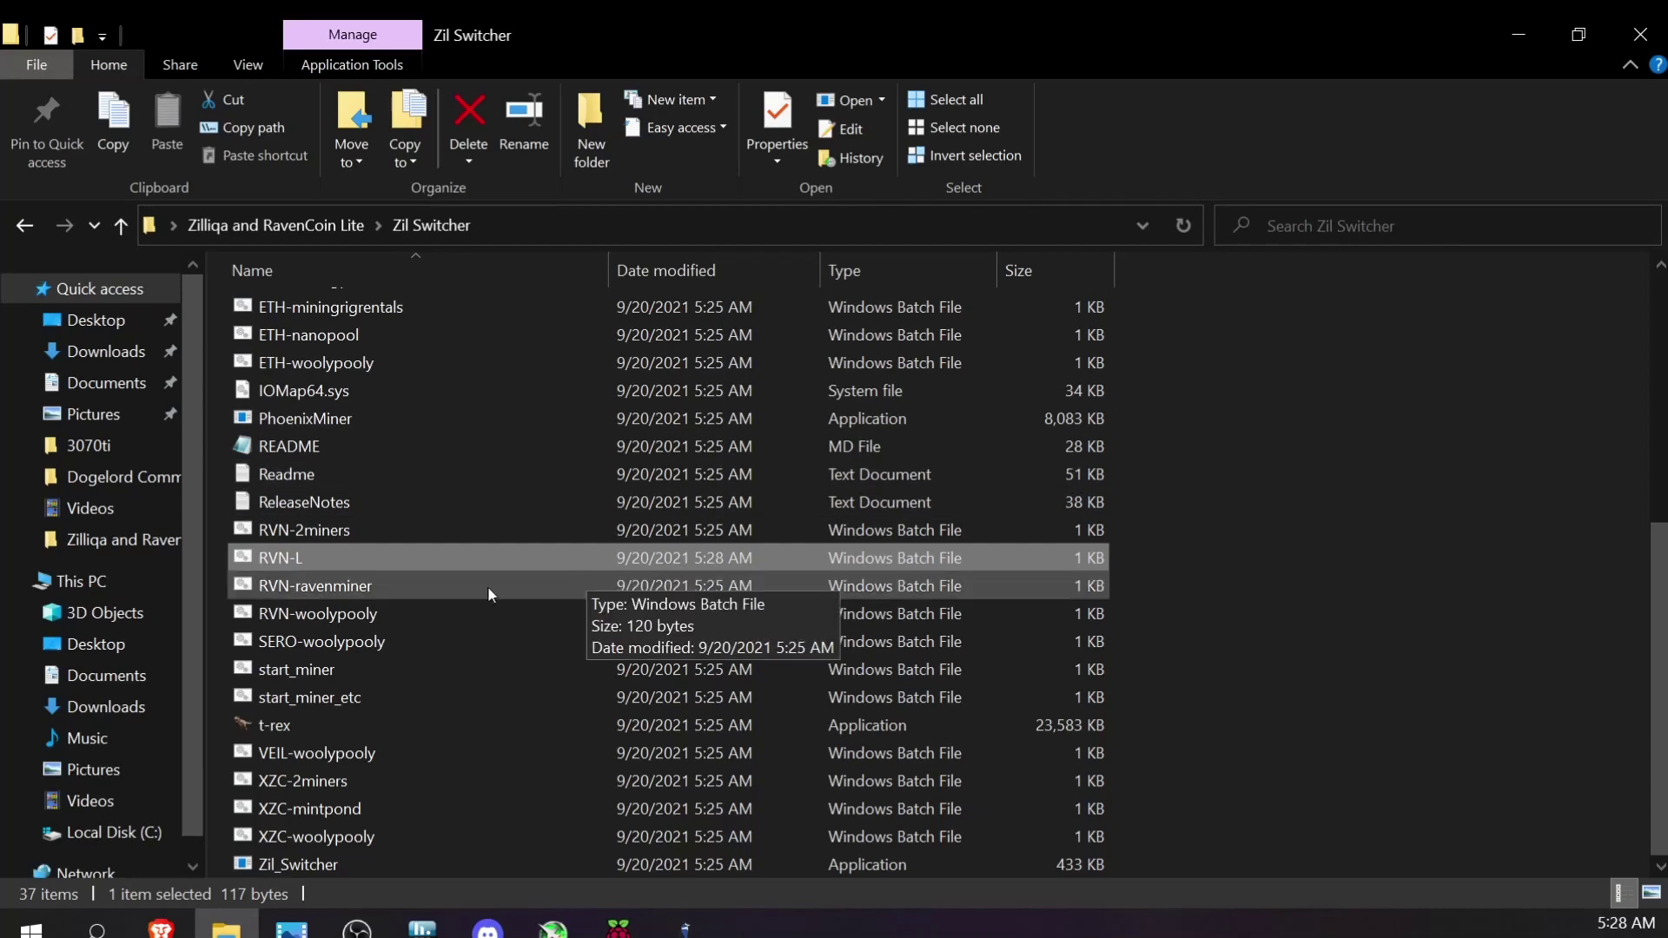
Run Zil Switcher past the SmartScreen warning, note T-Rex is miner 17, and close the console.
double_click(395, 865)
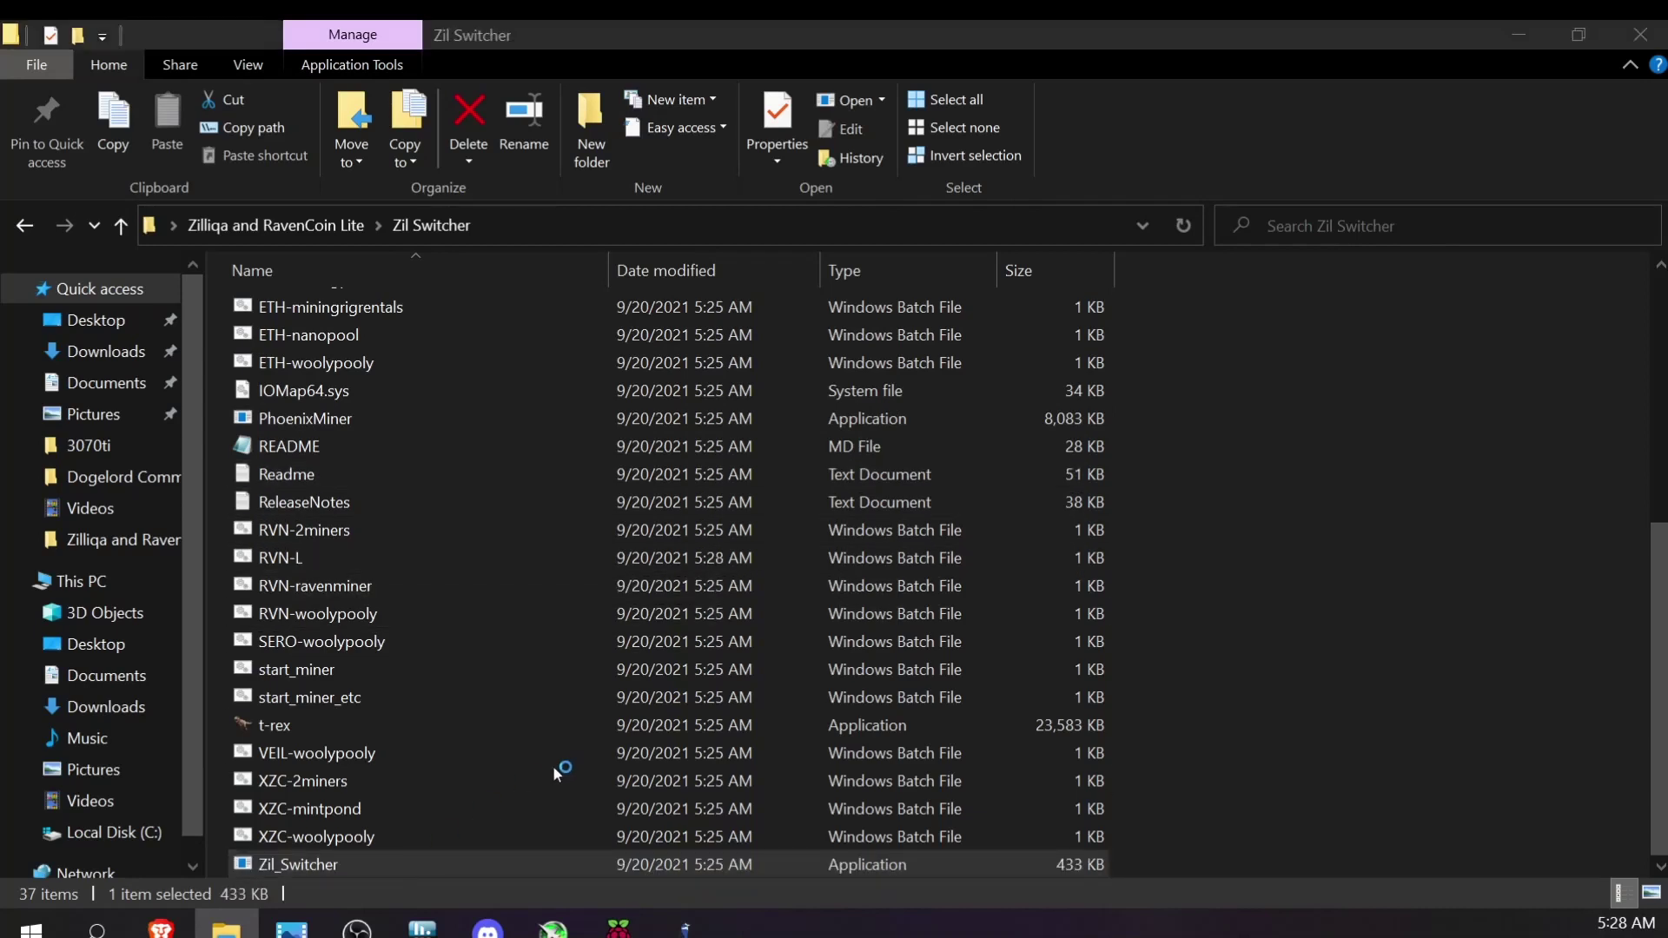
left_click(573, 311)
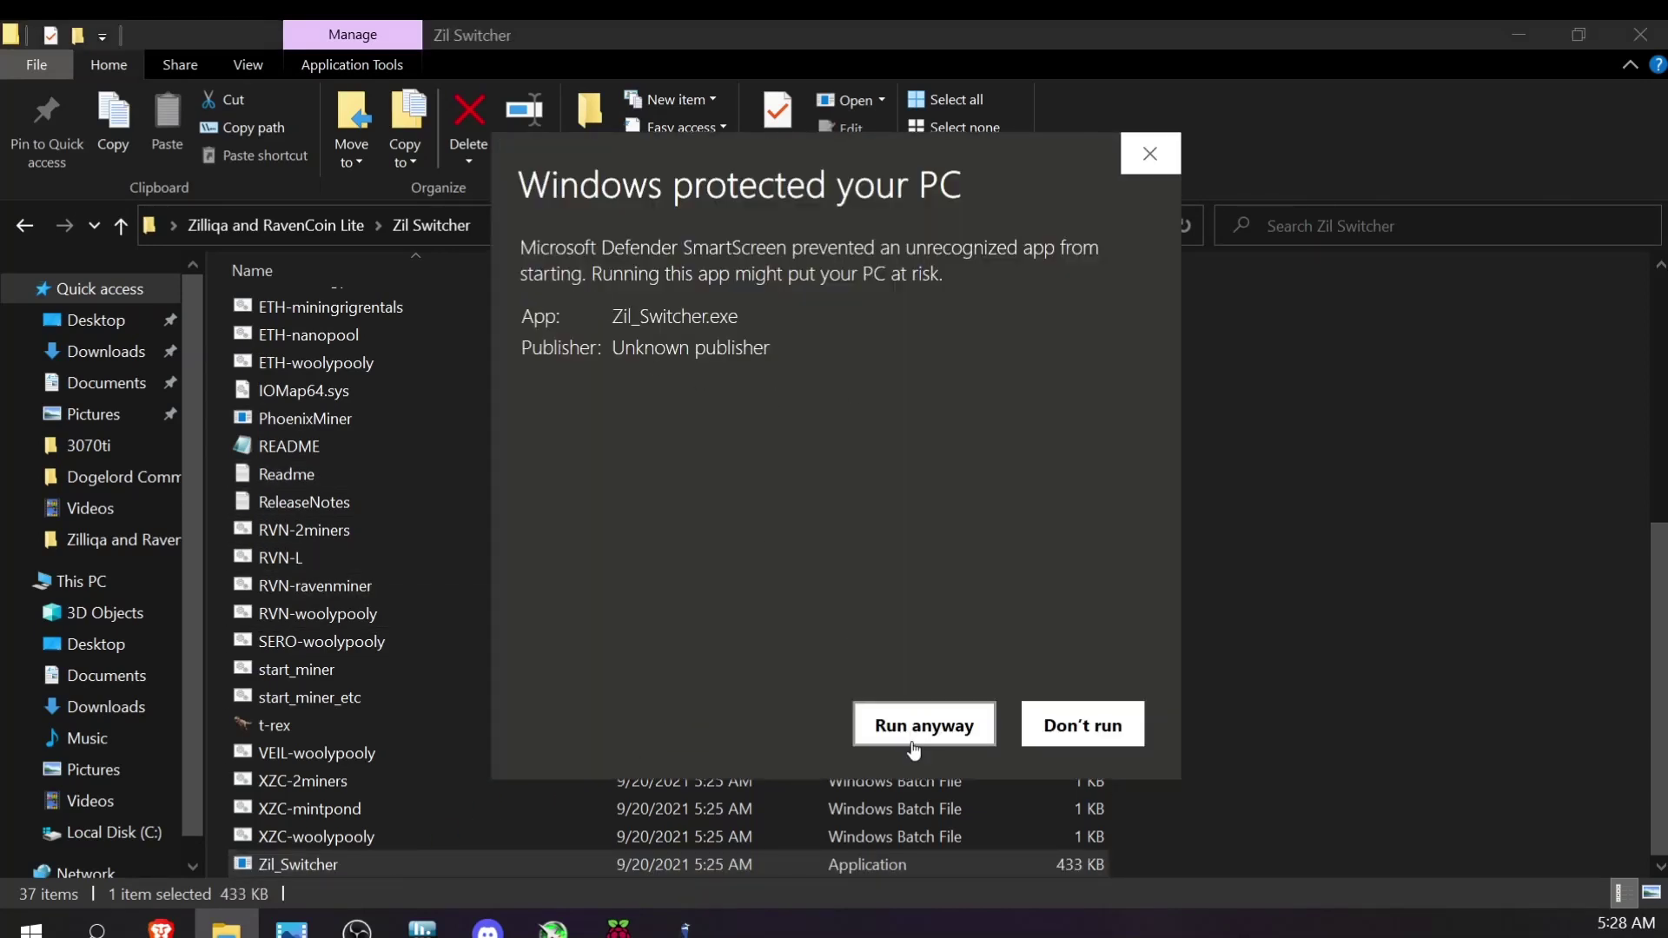
left_click(914, 738)
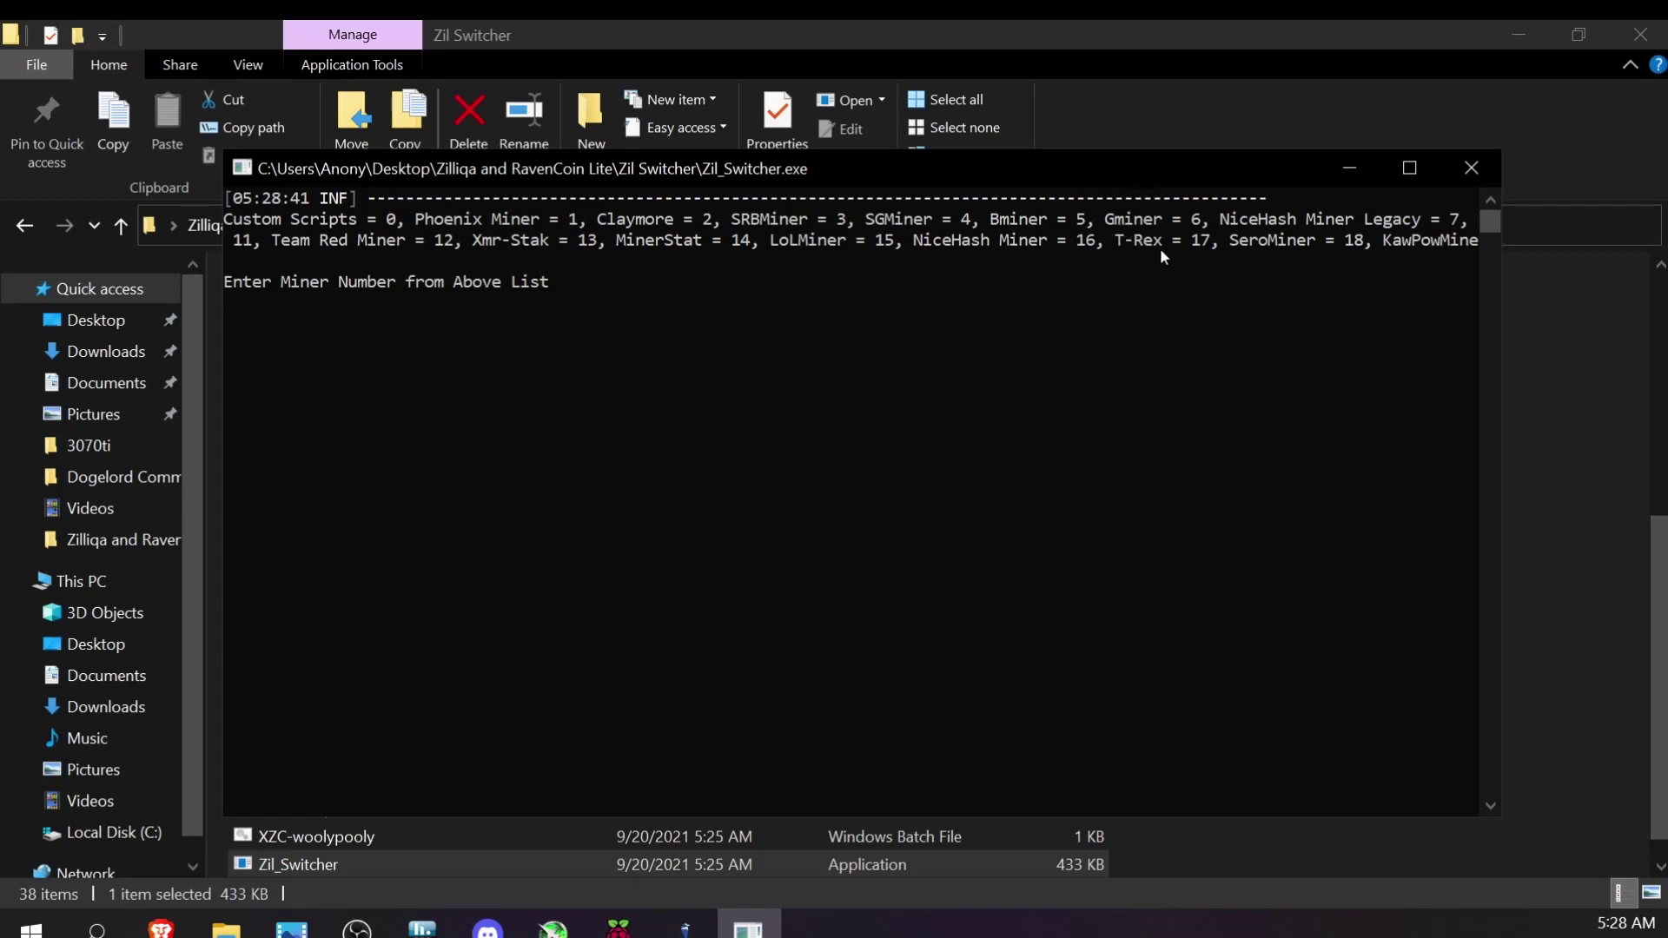
left_click_drag(1183, 239, 1216, 251)
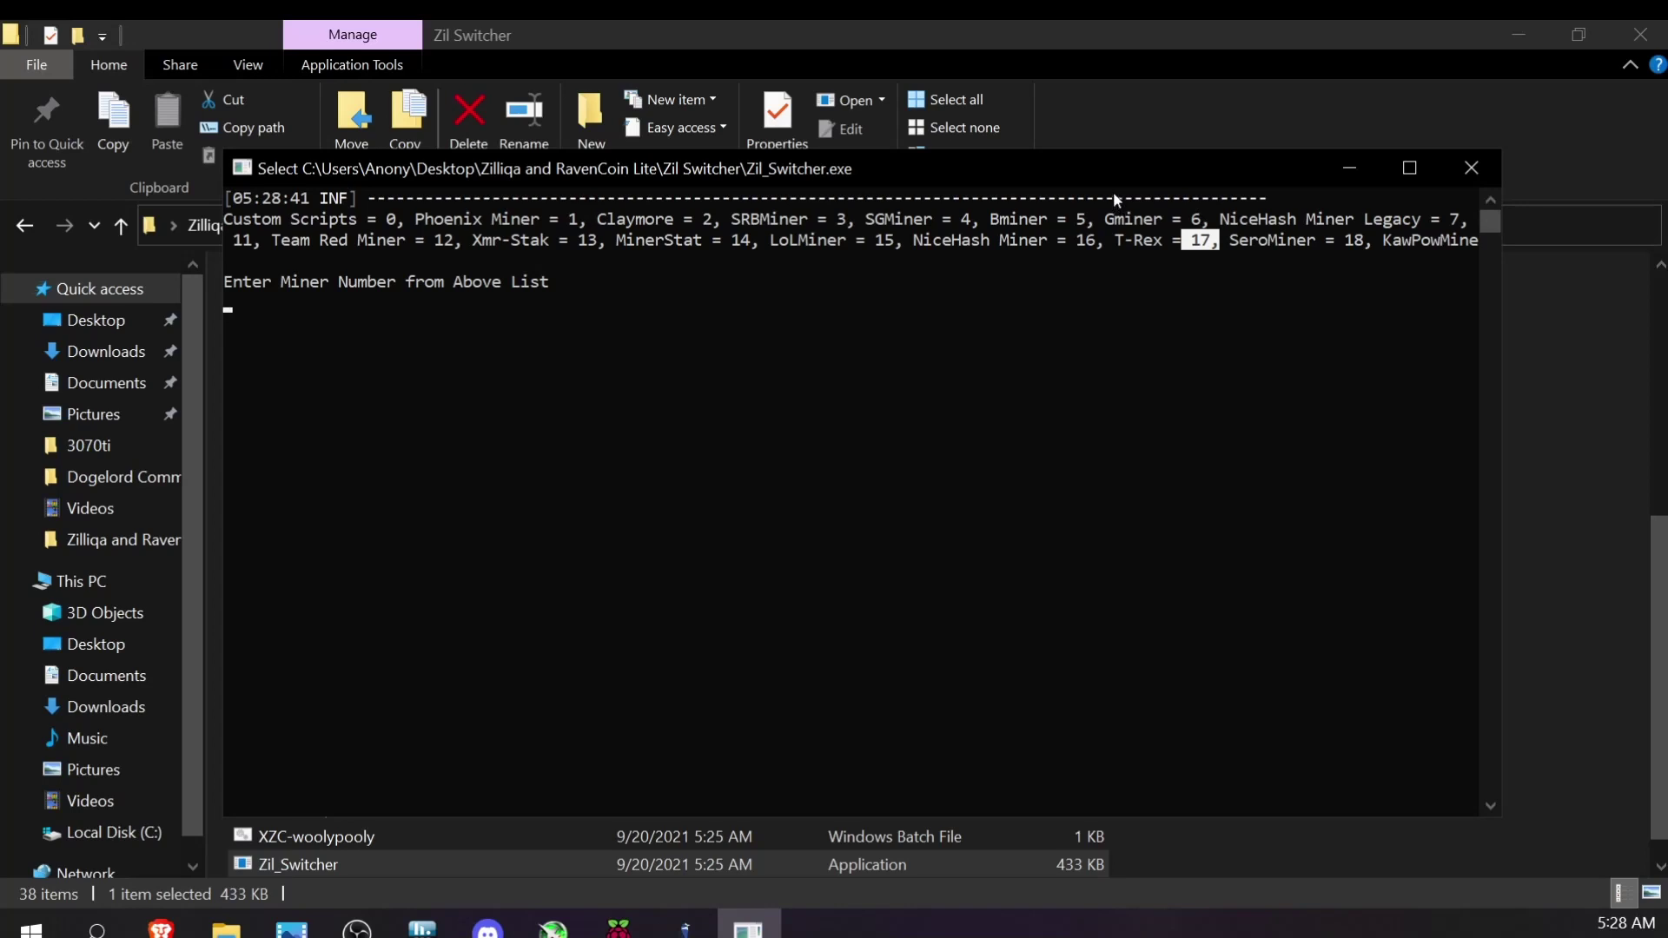
left_click(1471, 168)
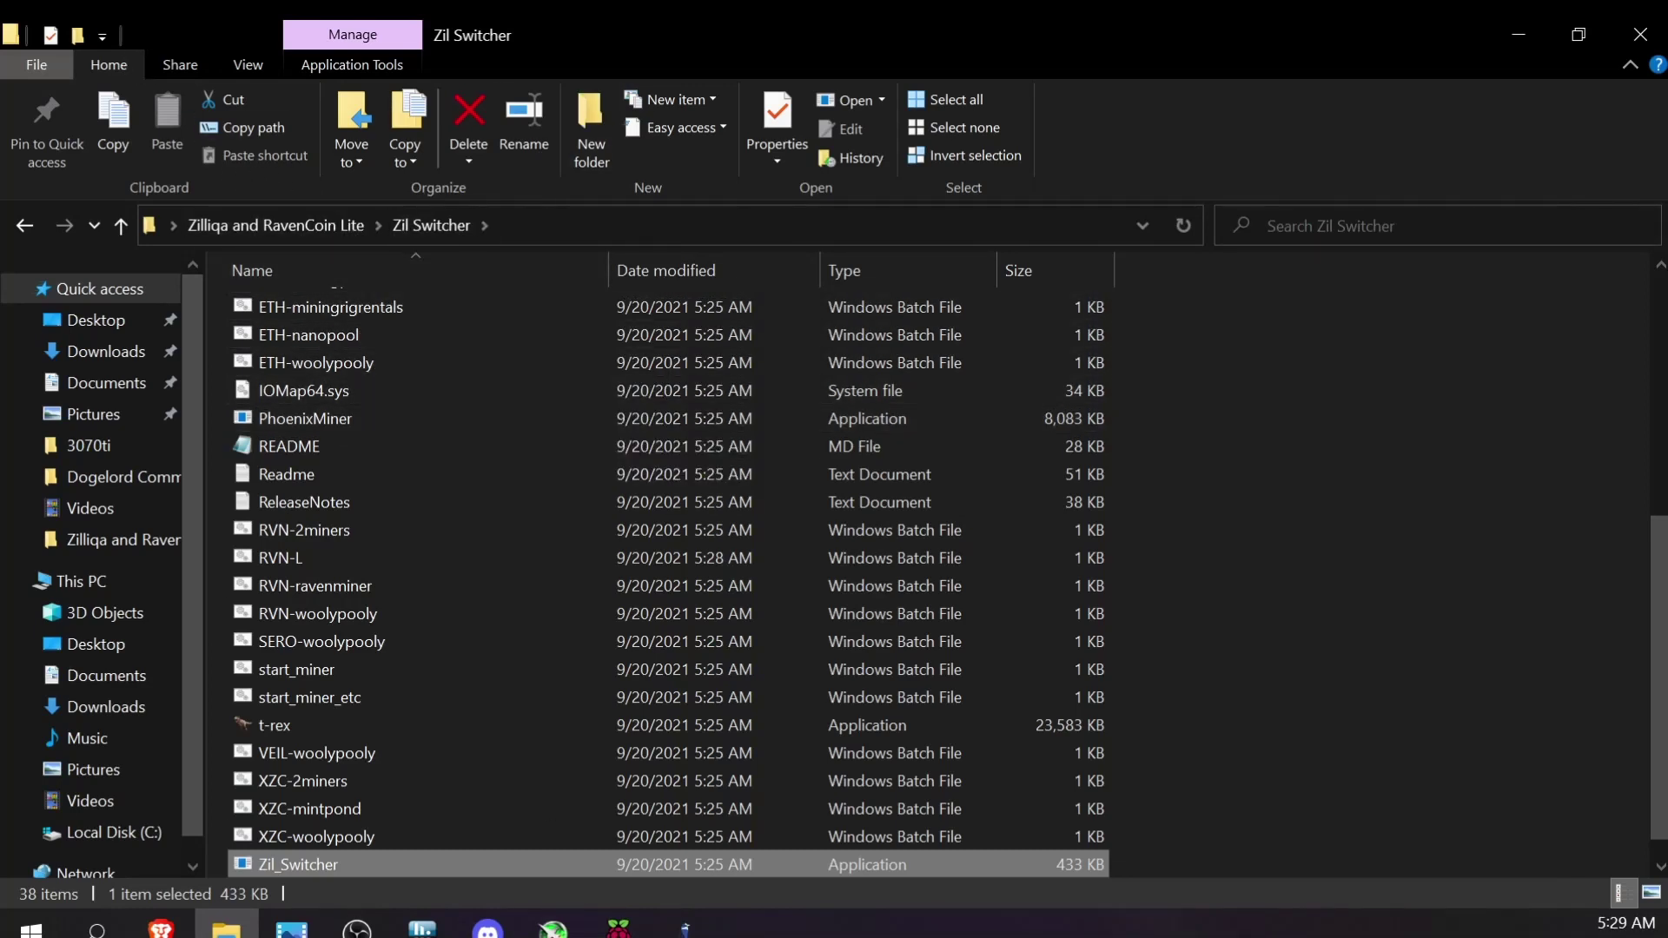
Scroll the bitcointalk Zilliqa Auto Switcher thread to Examples and copy the Example #1 zil_switcher command.
key("alt+Tab")
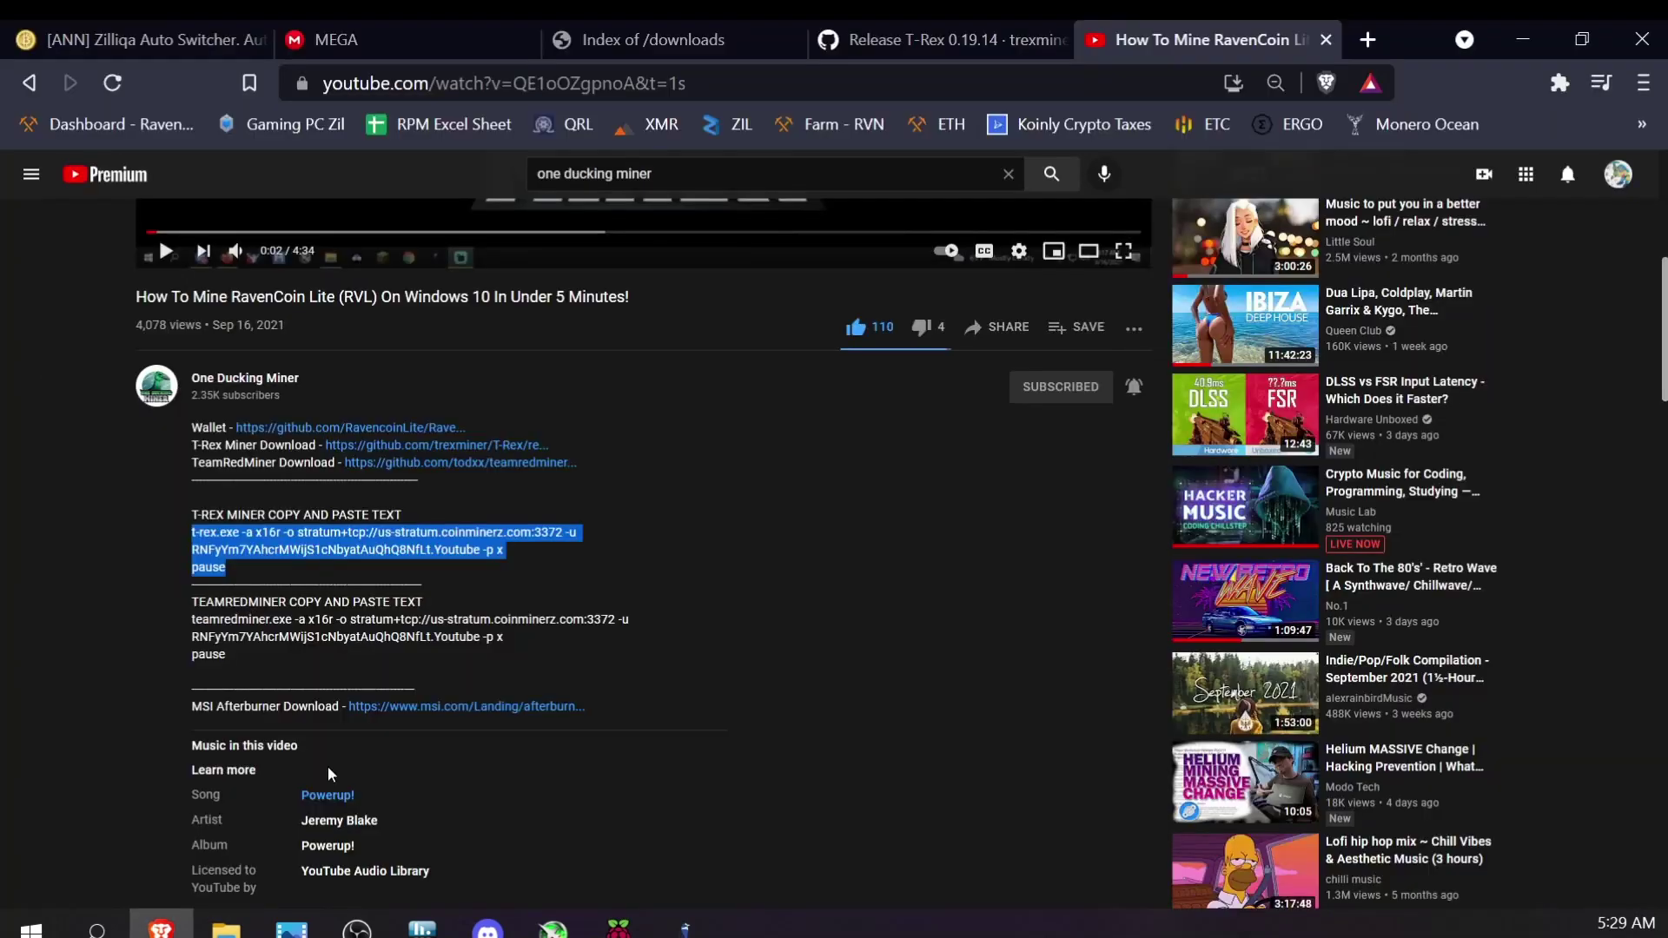
left_click(157, 39)
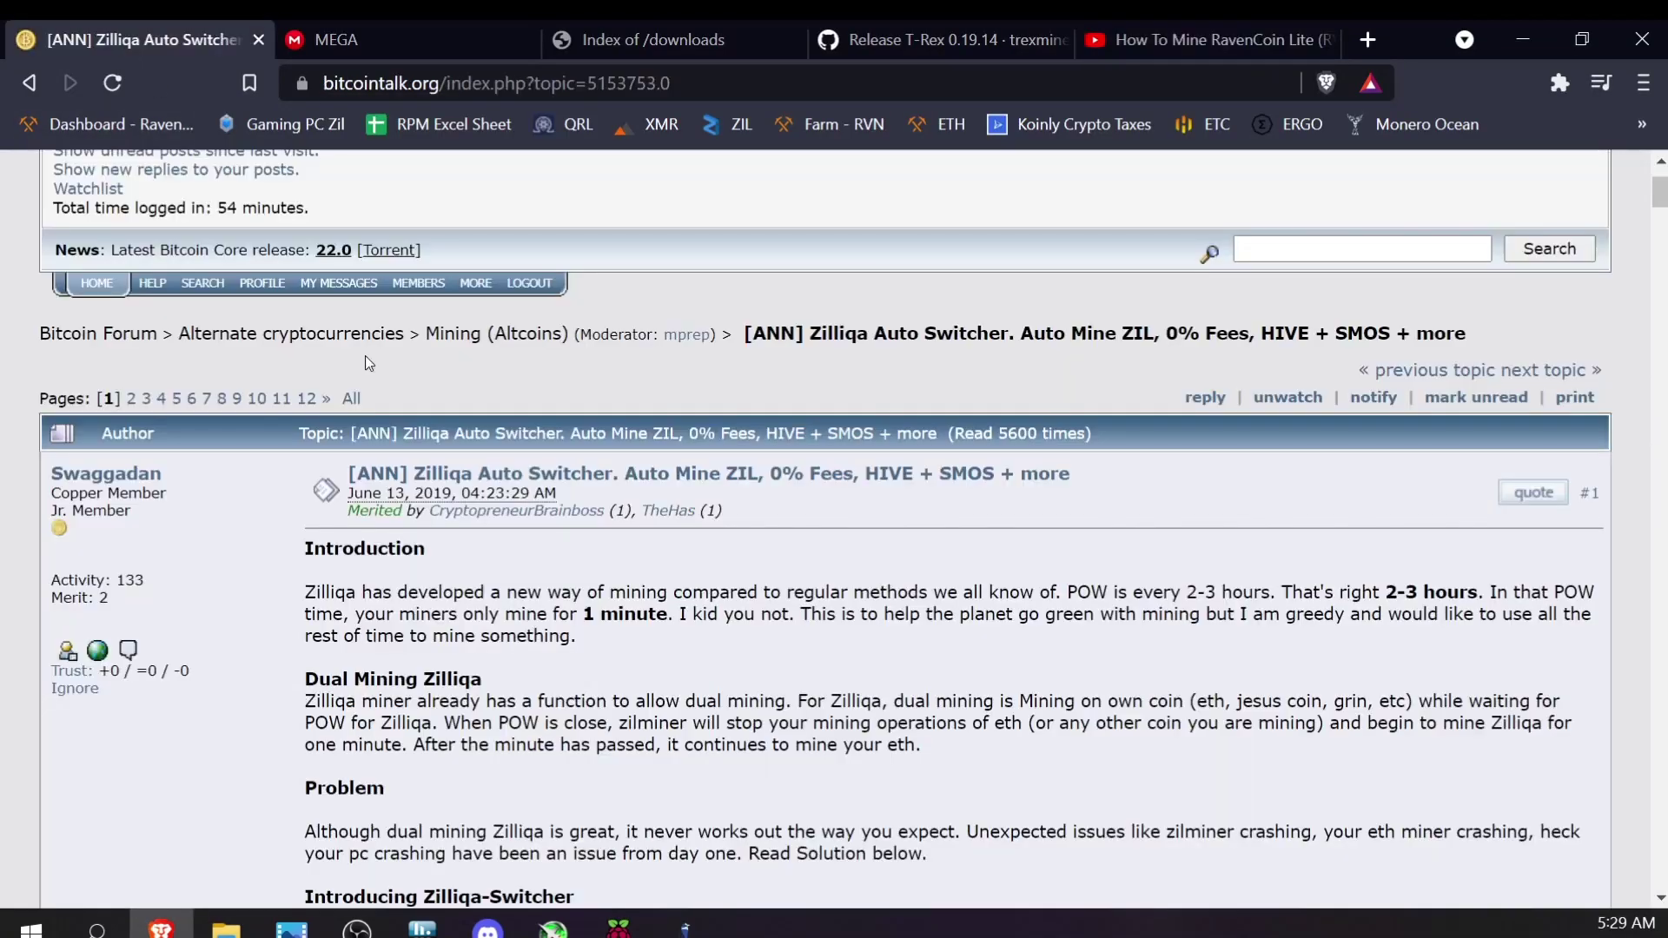
scroll(673, 758, "down", 9)
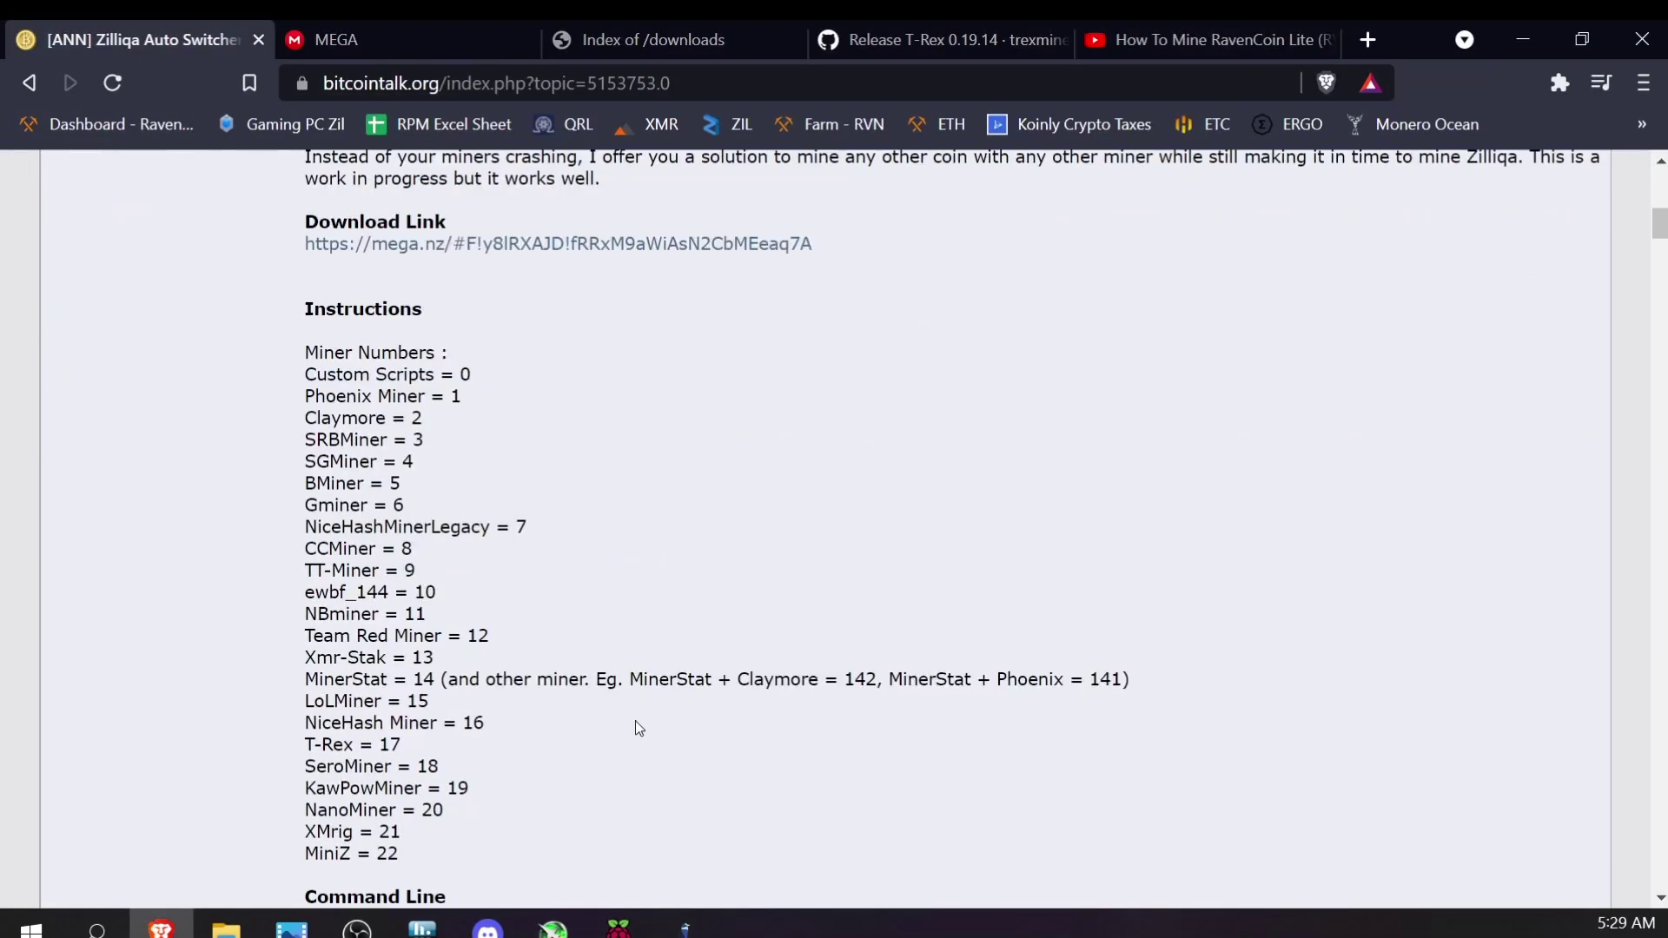
scroll(394, 594, "down", 5)
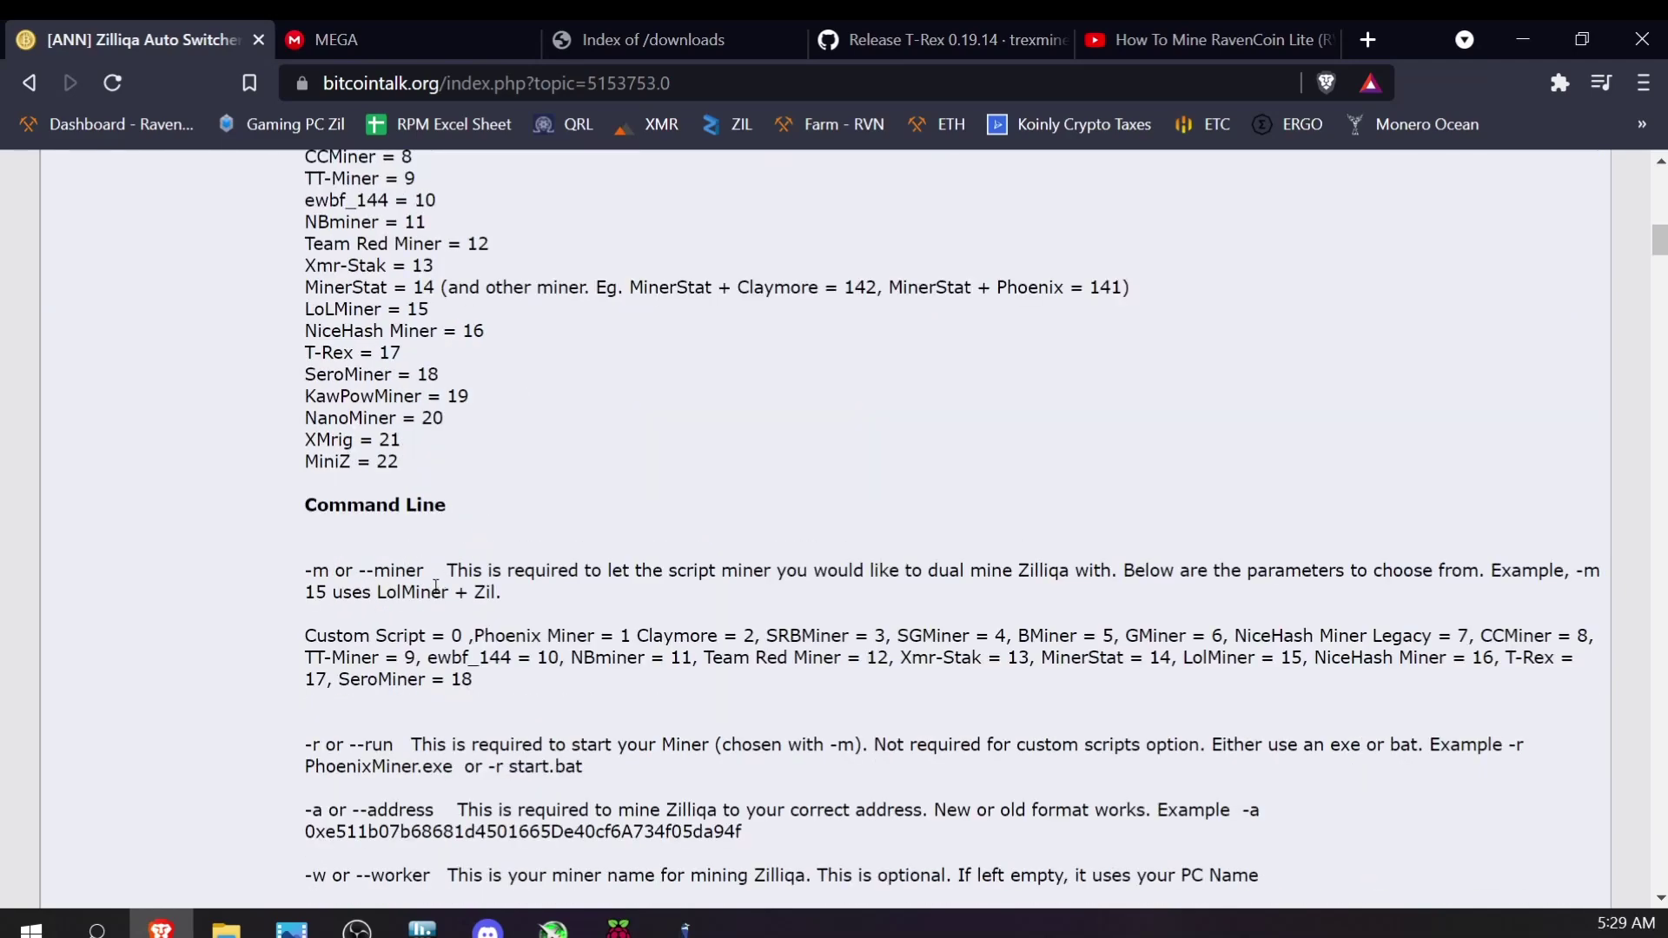
scroll(436, 587, "down", 6)
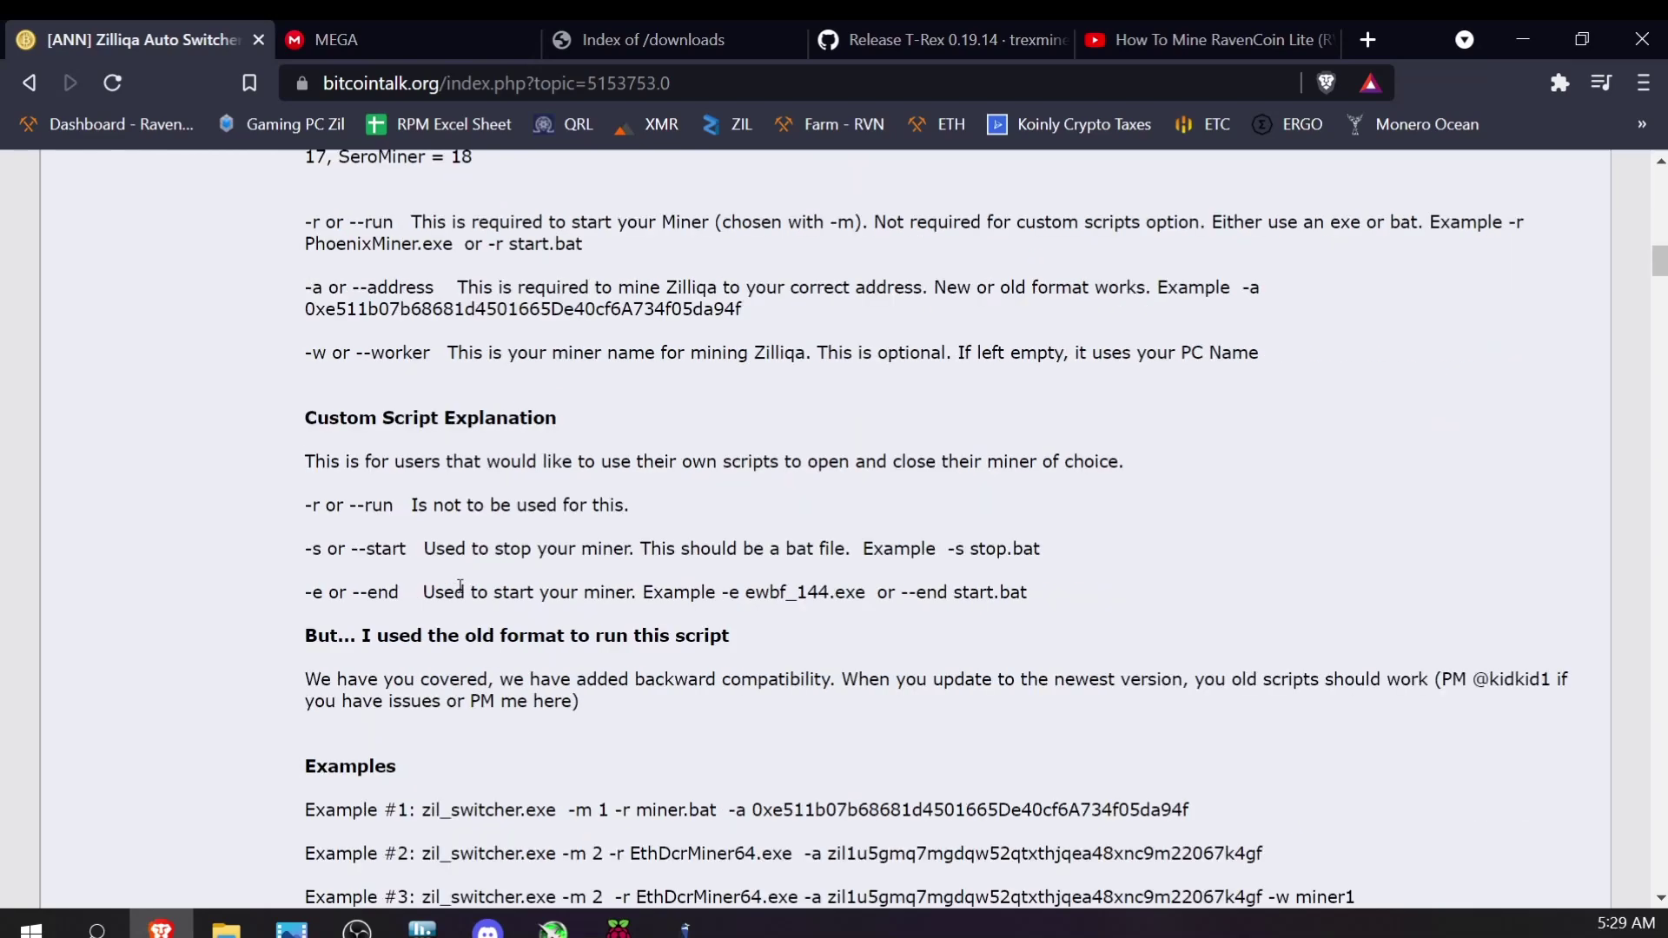
scroll(461, 586, "down", 3)
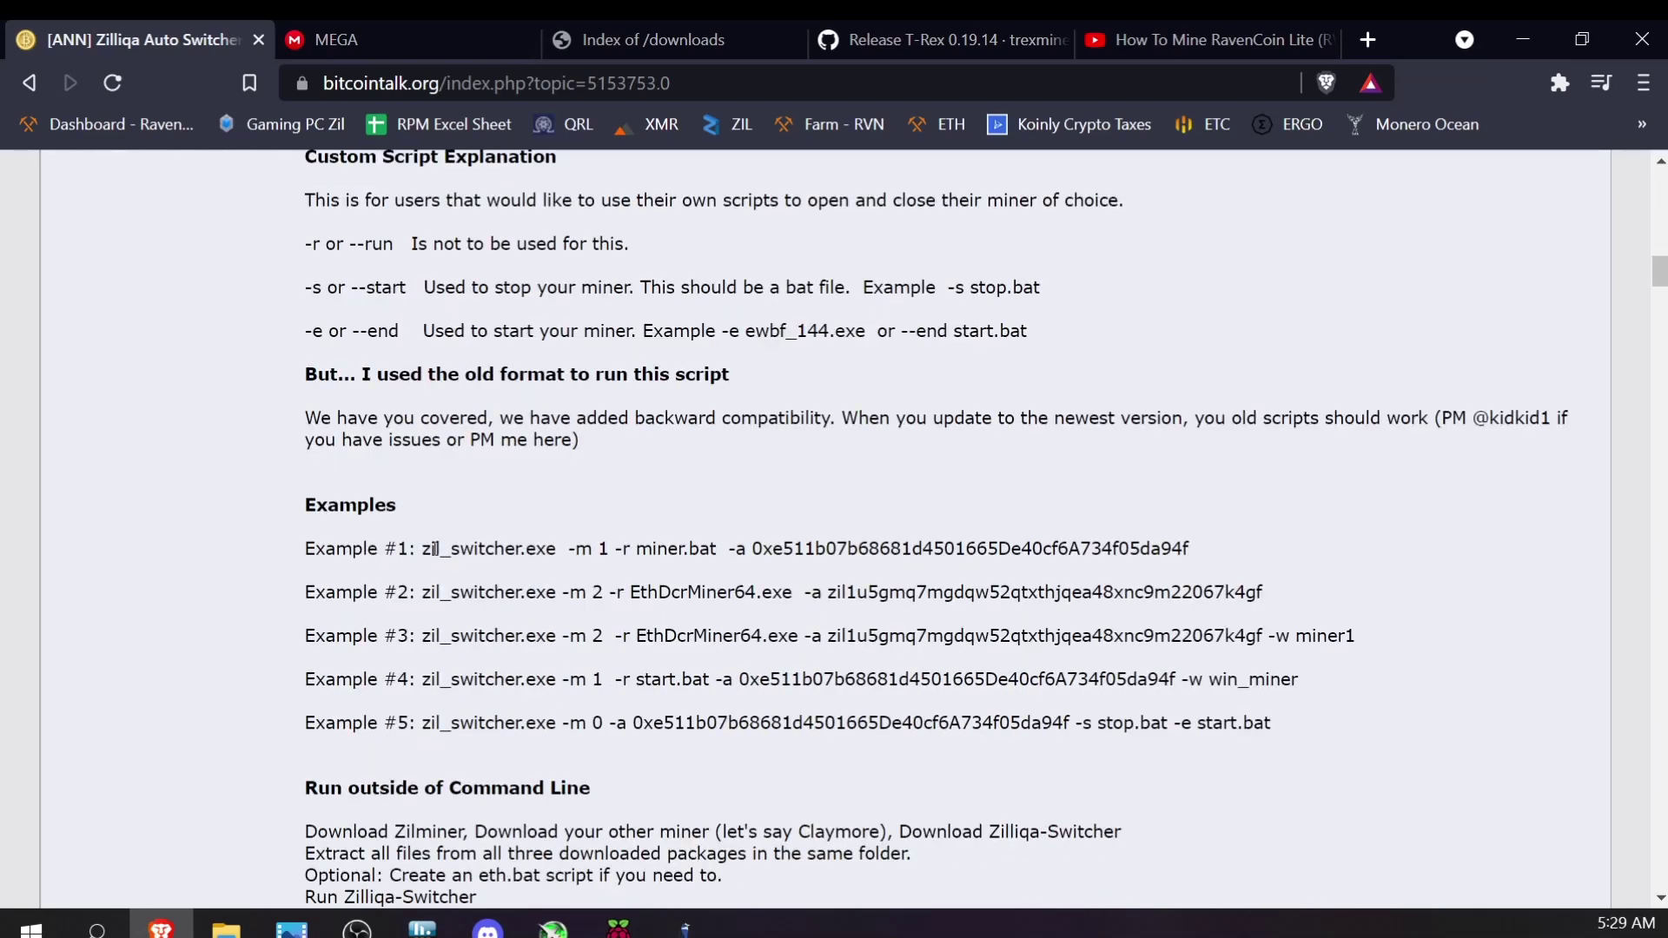
left_click_drag(430, 549, 1182, 551)
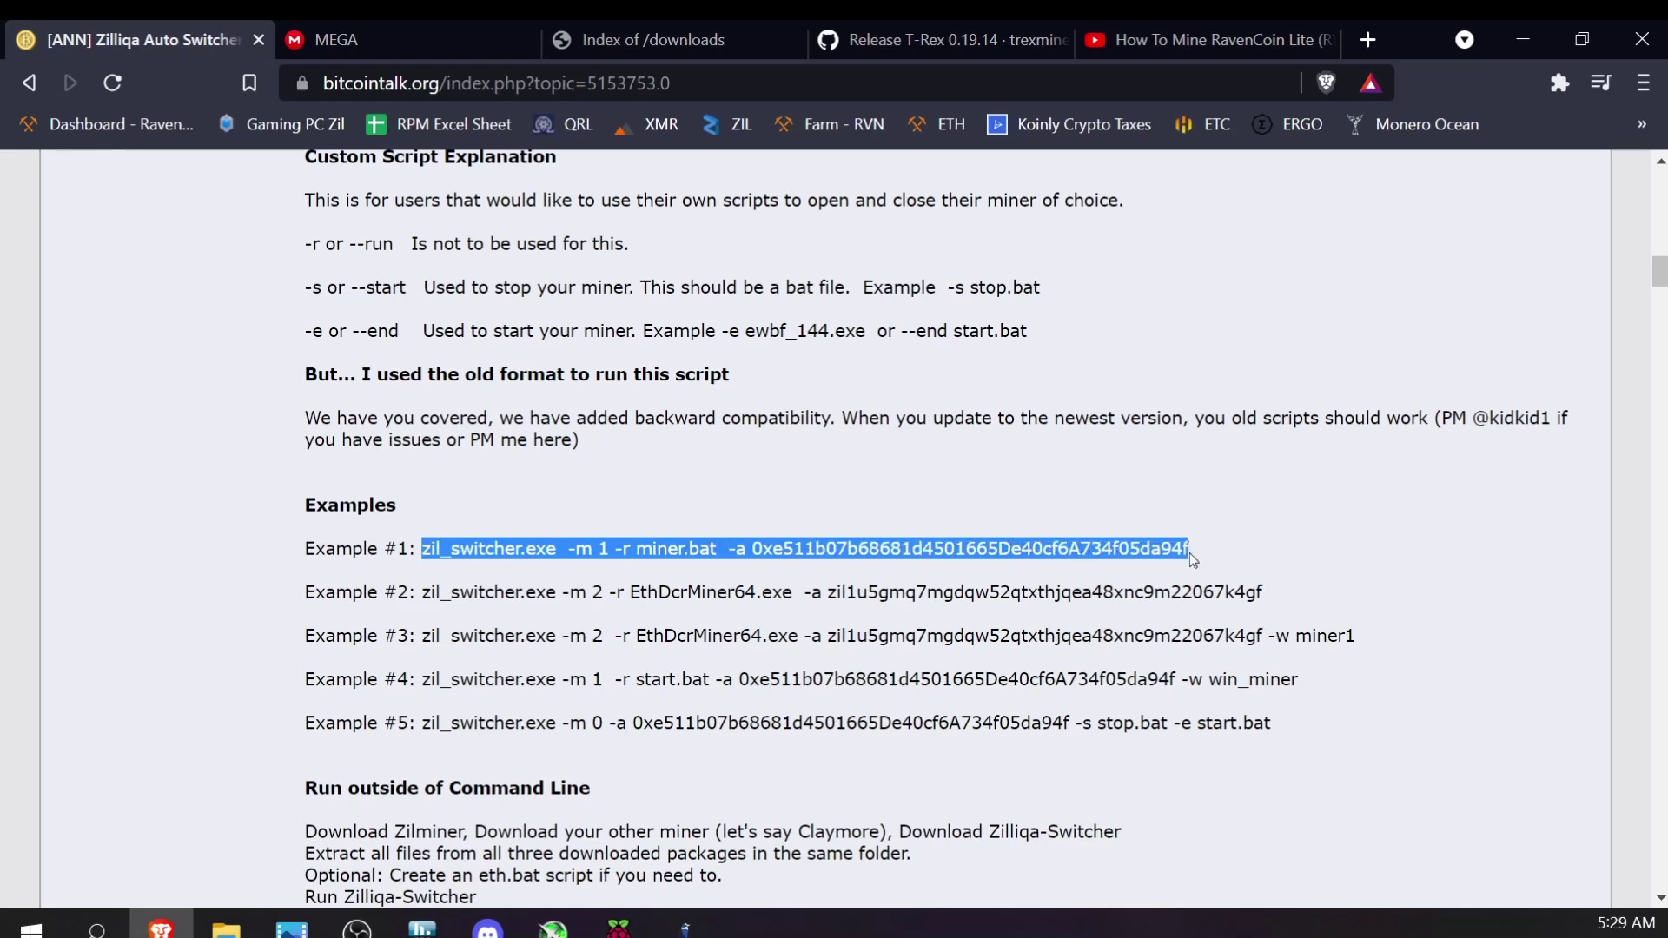
right_click(830, 556)
left_click(835, 582)
Rename start_miner_etc to 'Zil Starter-L', retrying after an abandoned first rename.
key("alt+Tab")
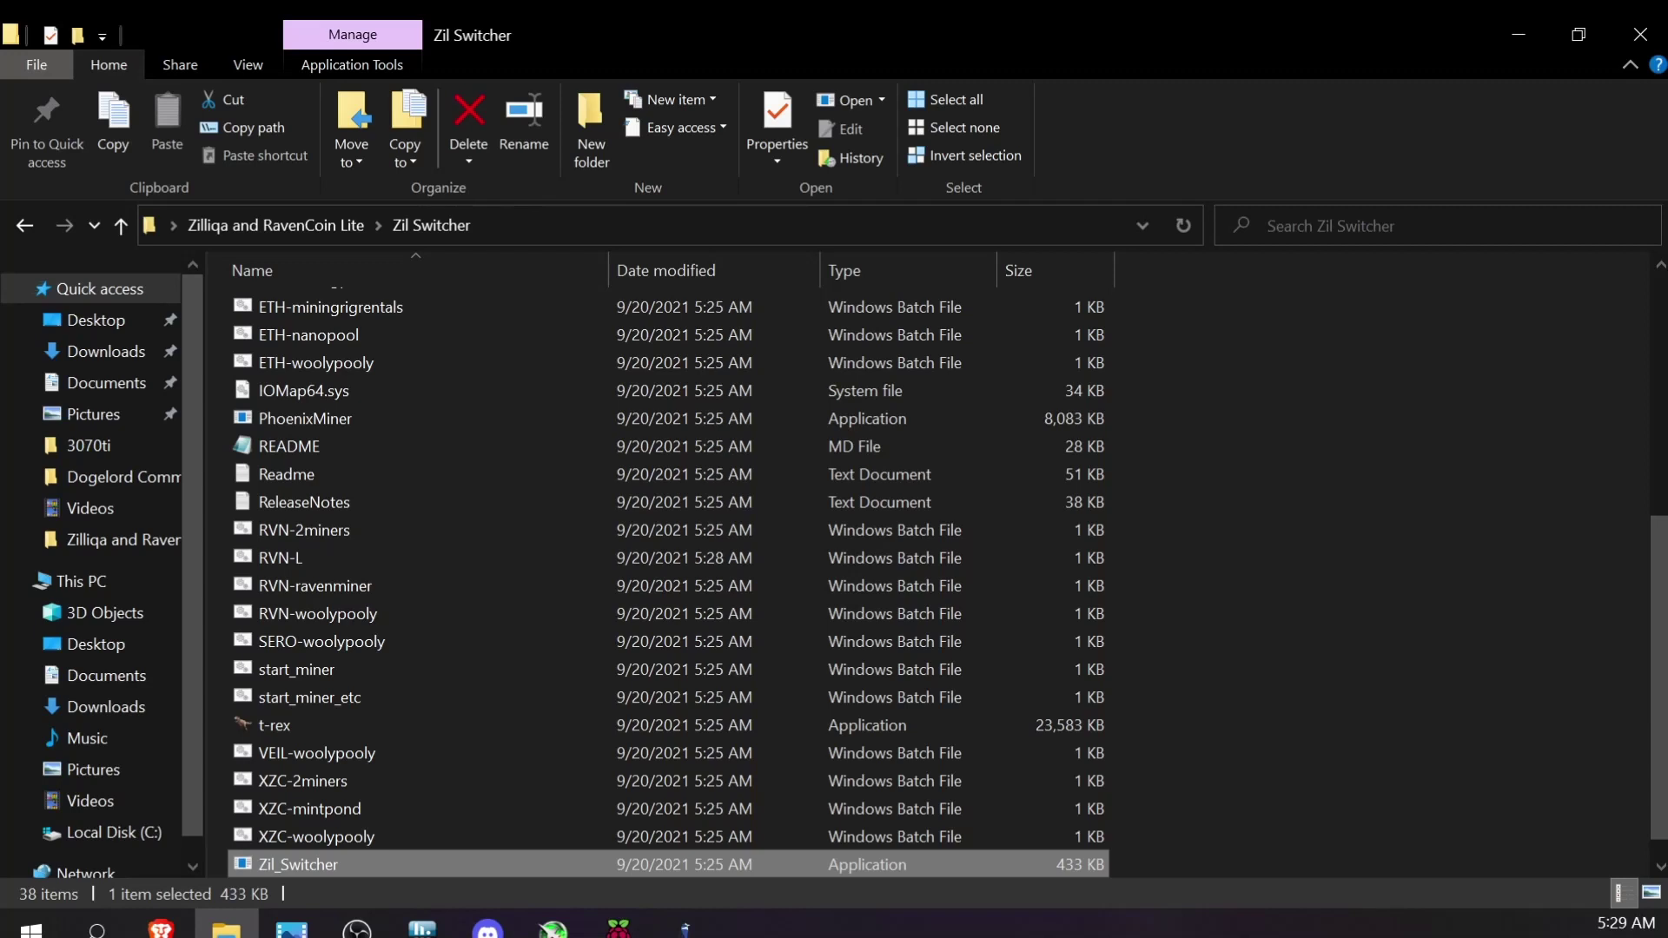
left_click(383, 695)
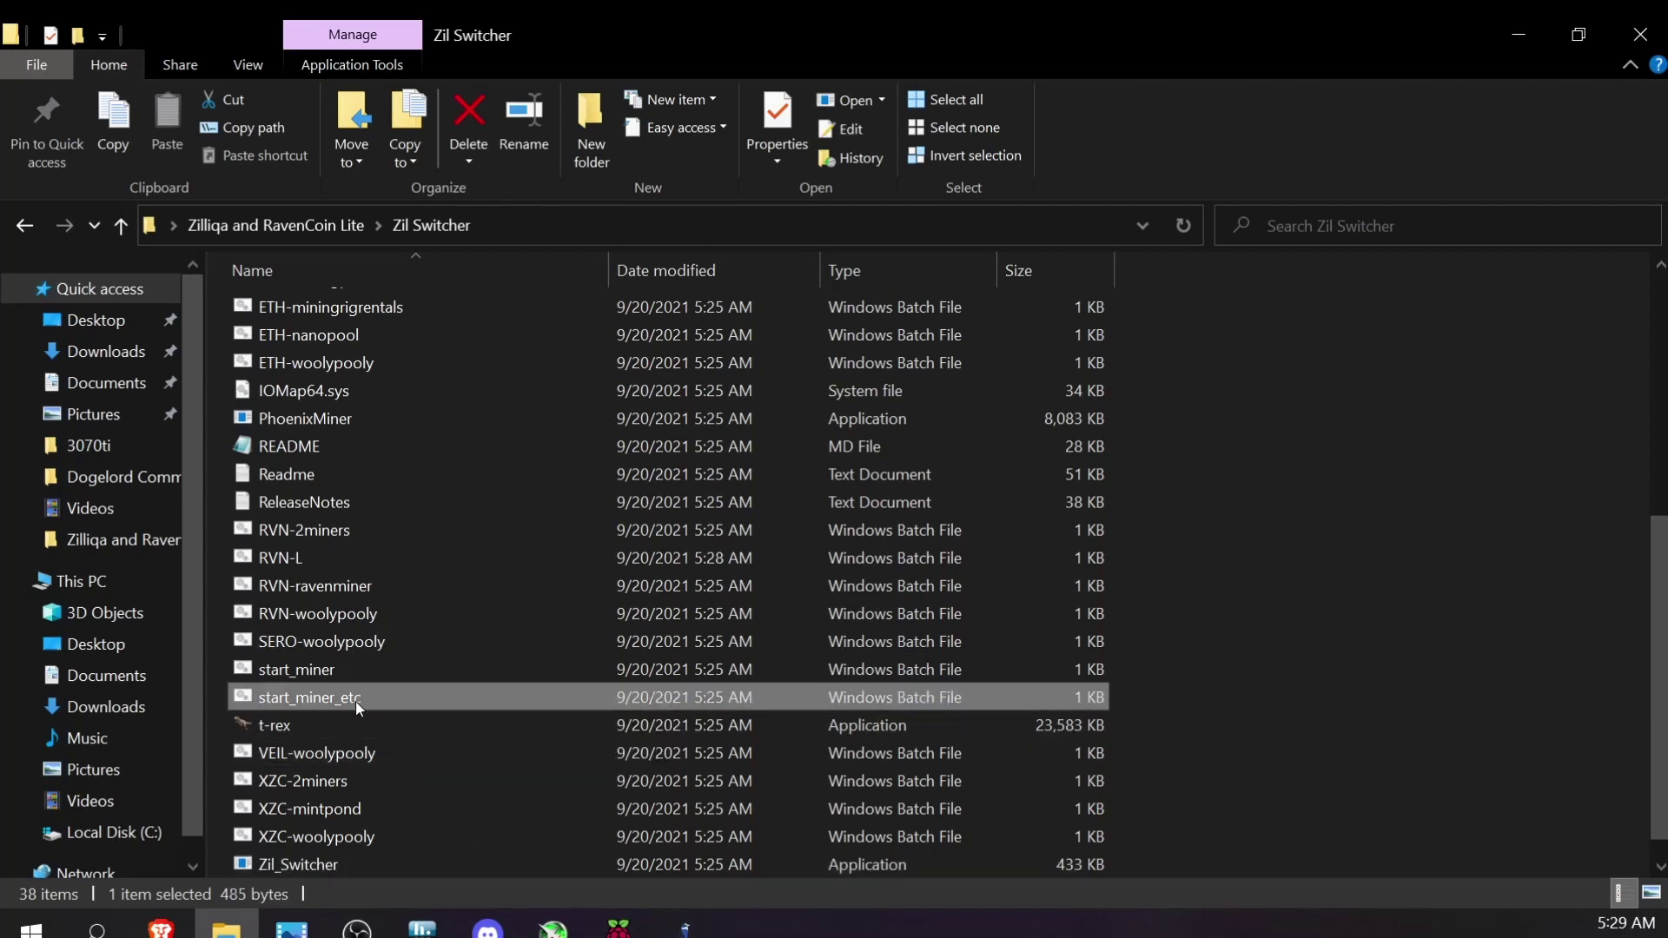
right_click(362, 692)
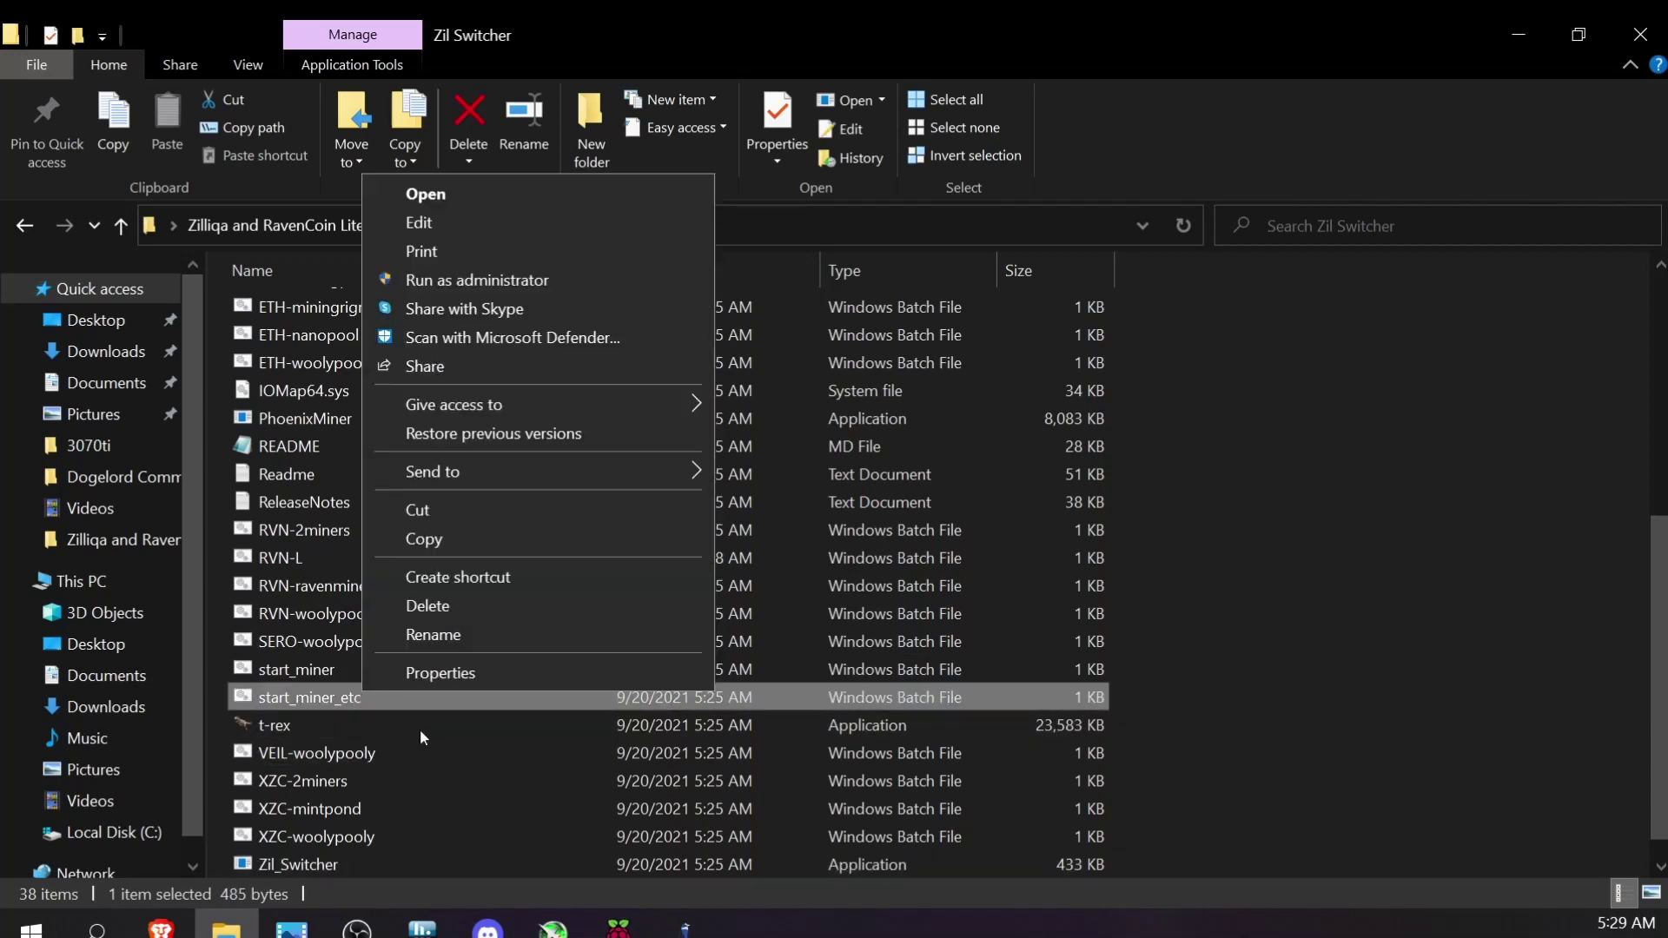
left_click(459, 634)
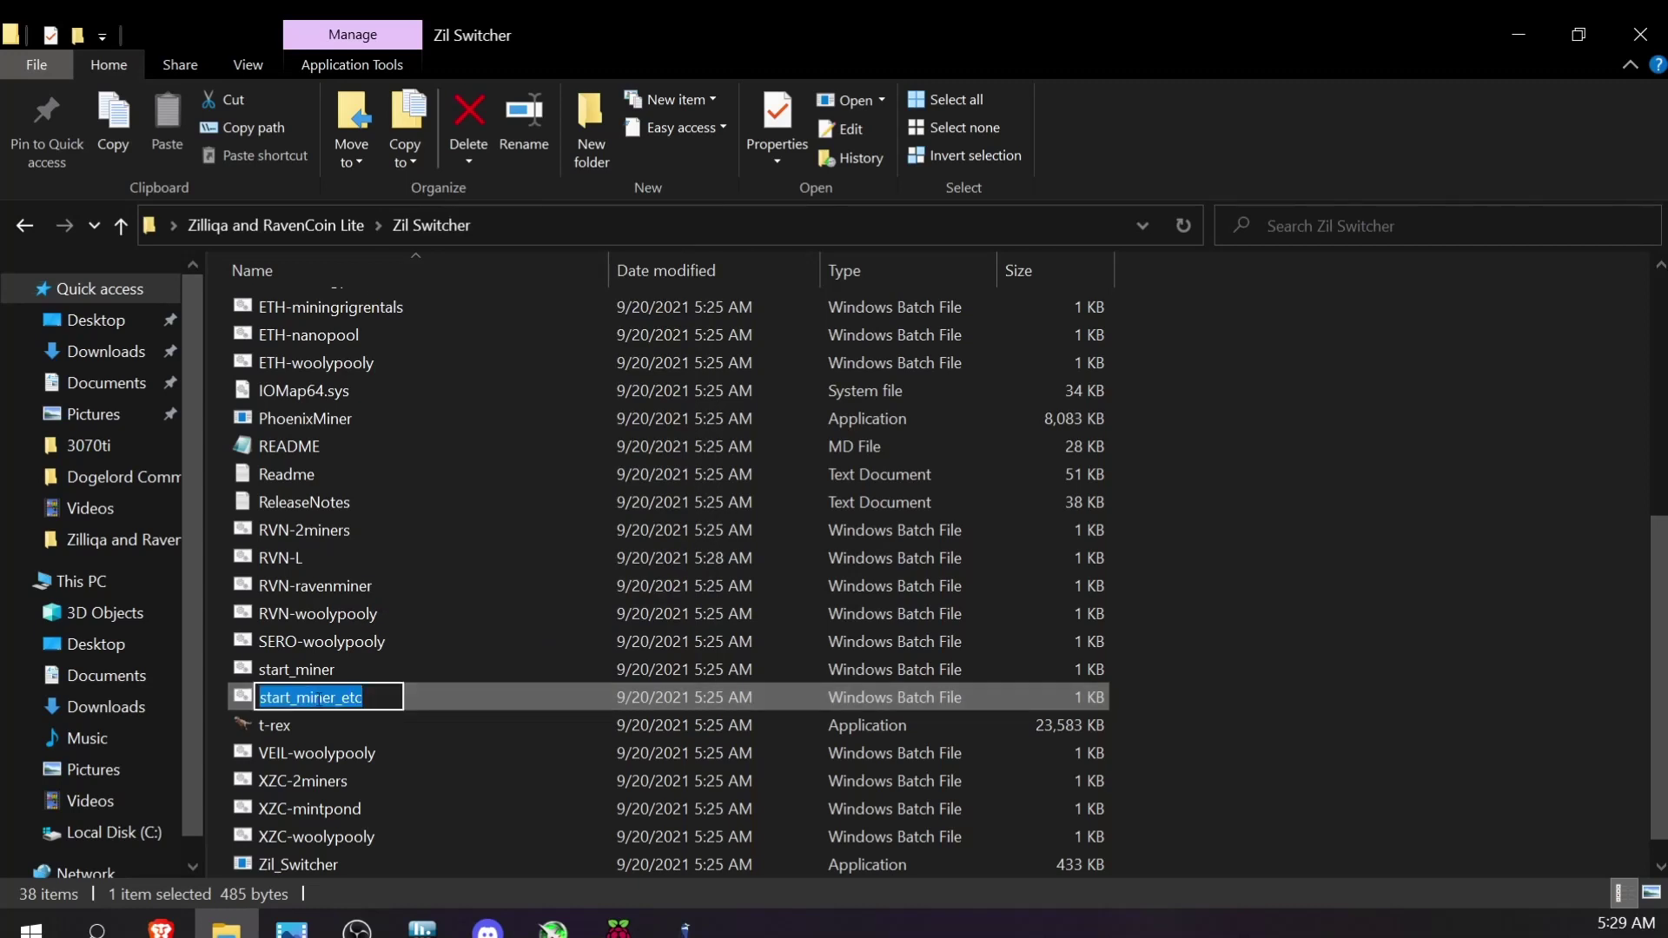
left_click(445, 690)
right_click(424, 691)
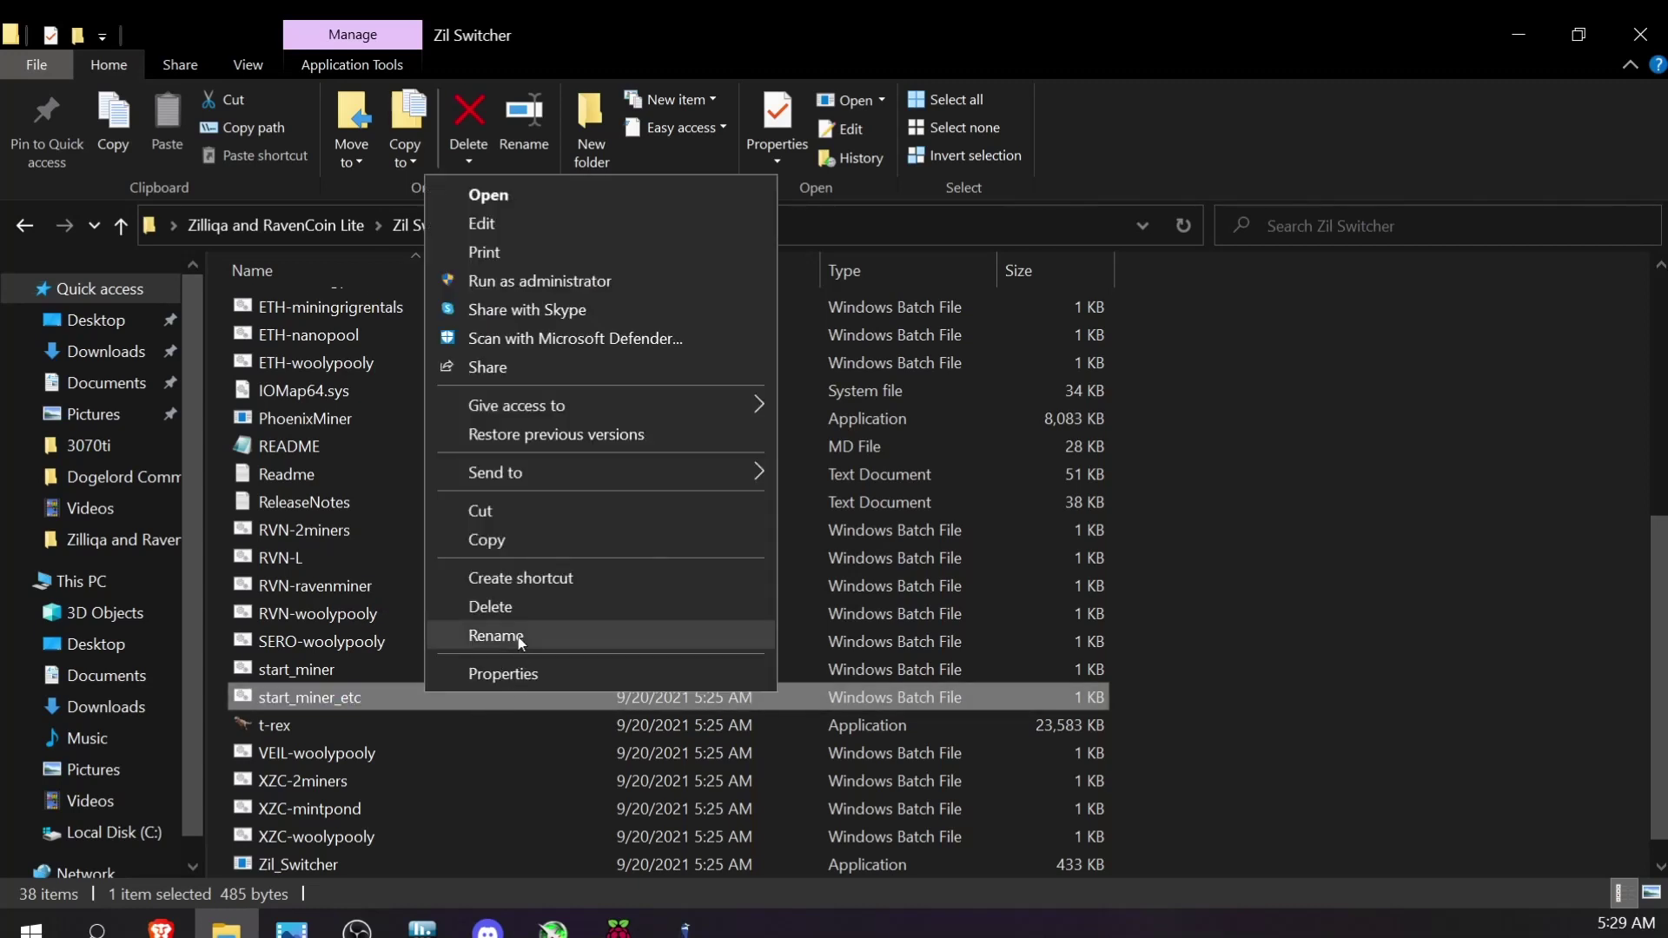
left_click(495, 635)
type("Zil S")
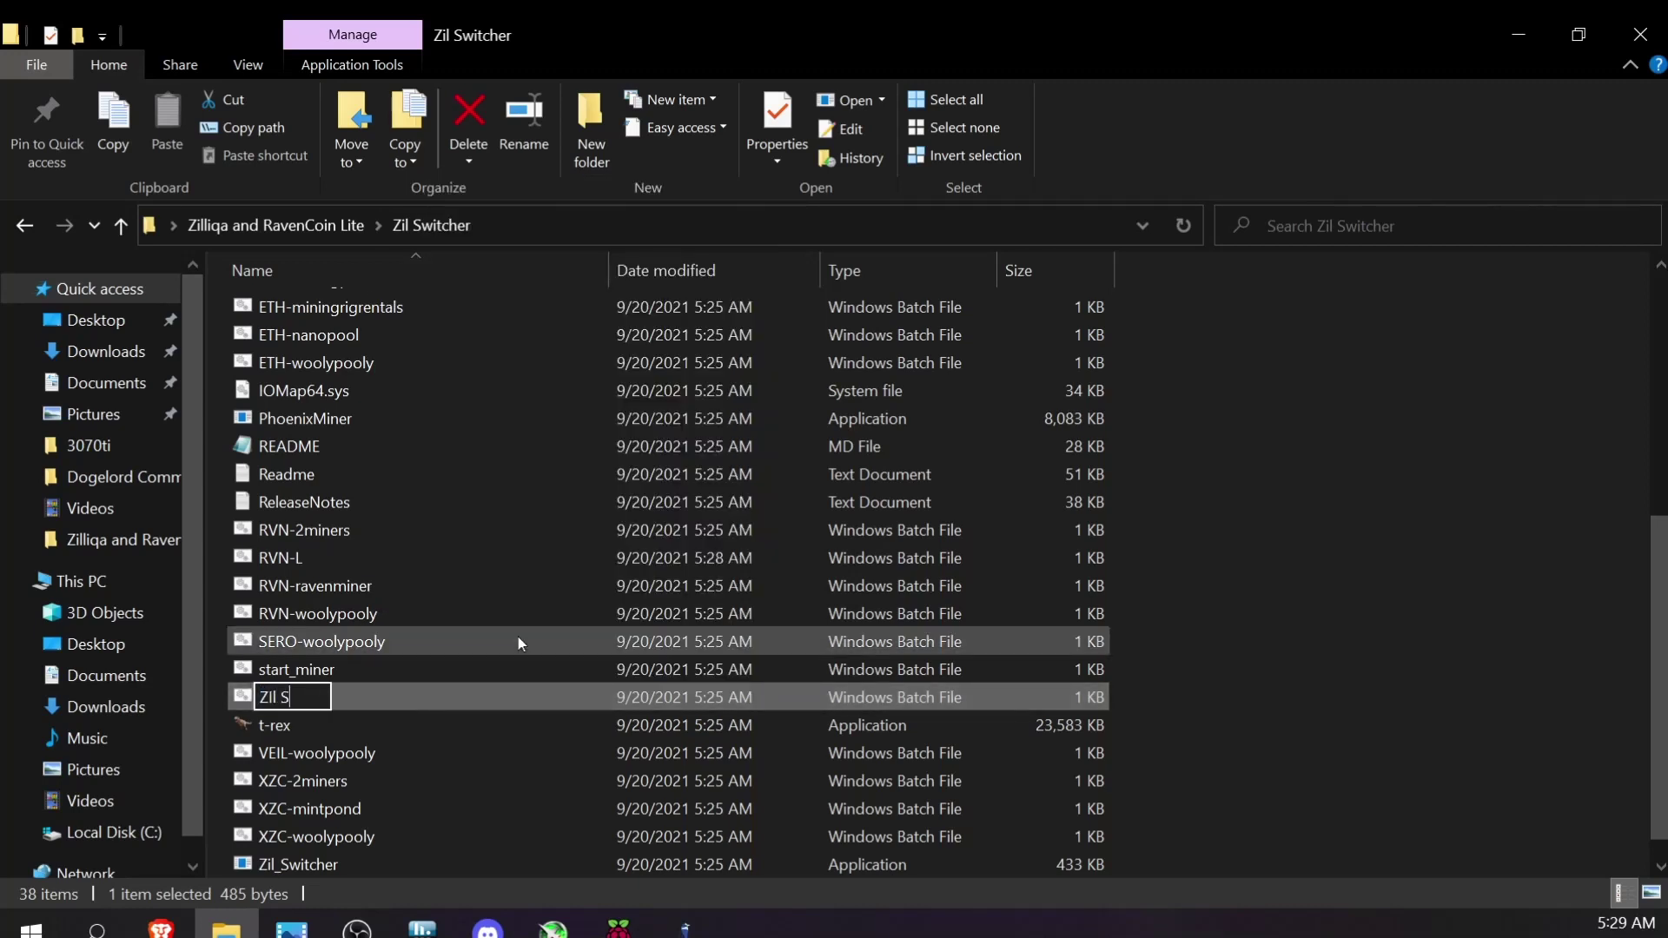
type("tarter-")
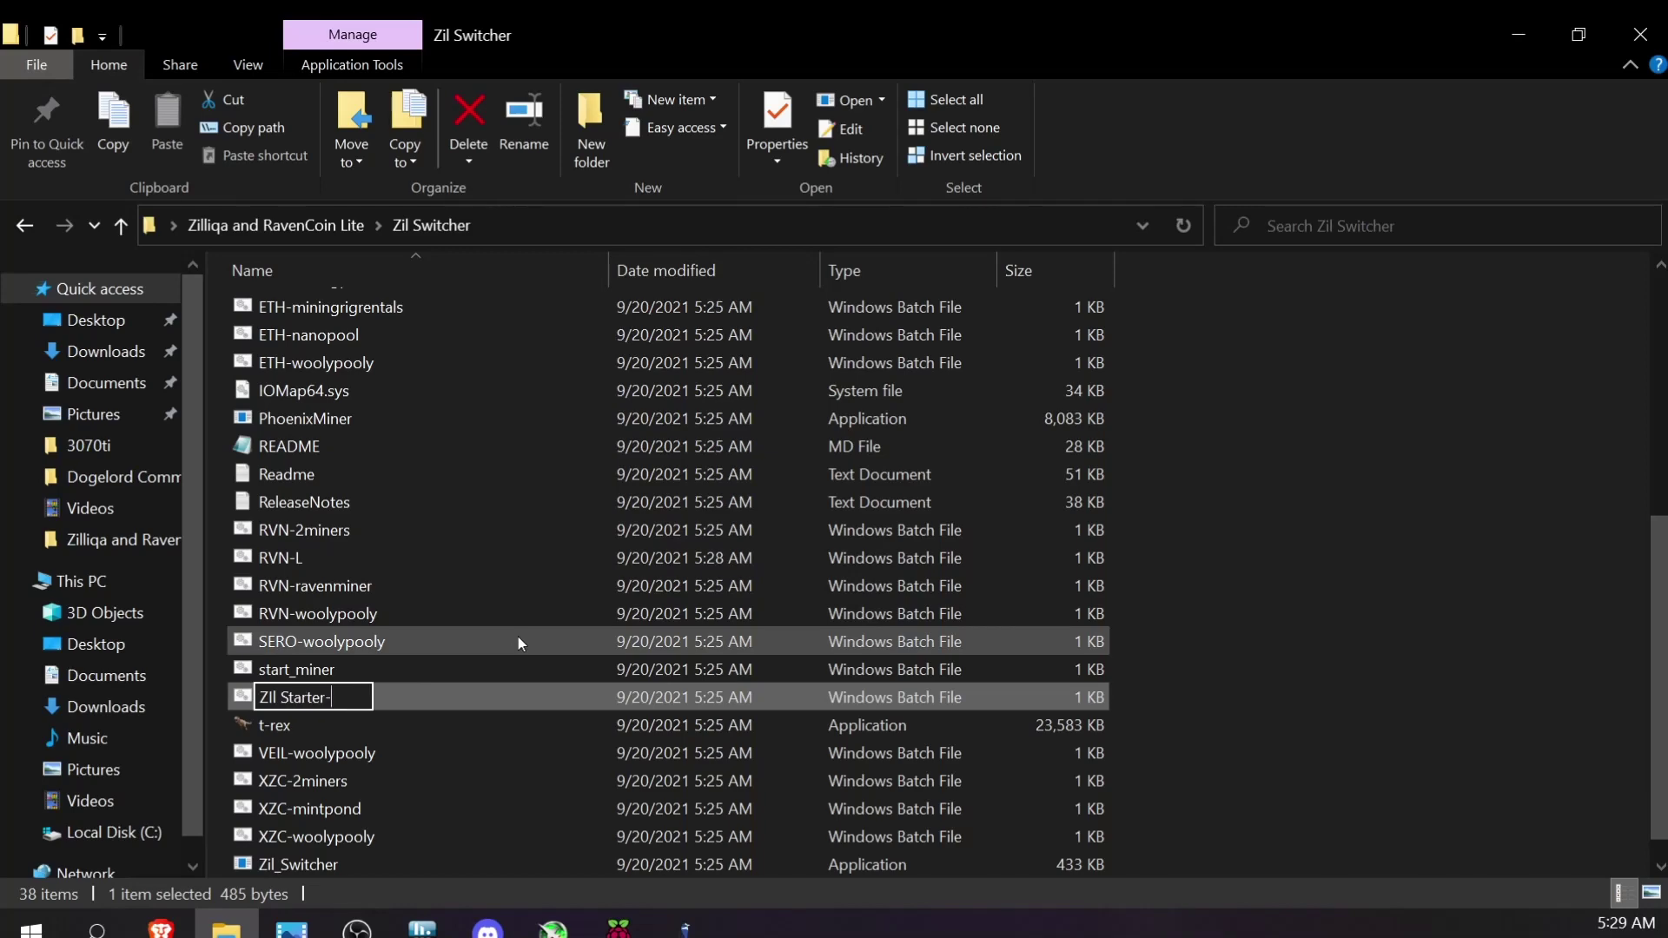
type("L")
key("Return")
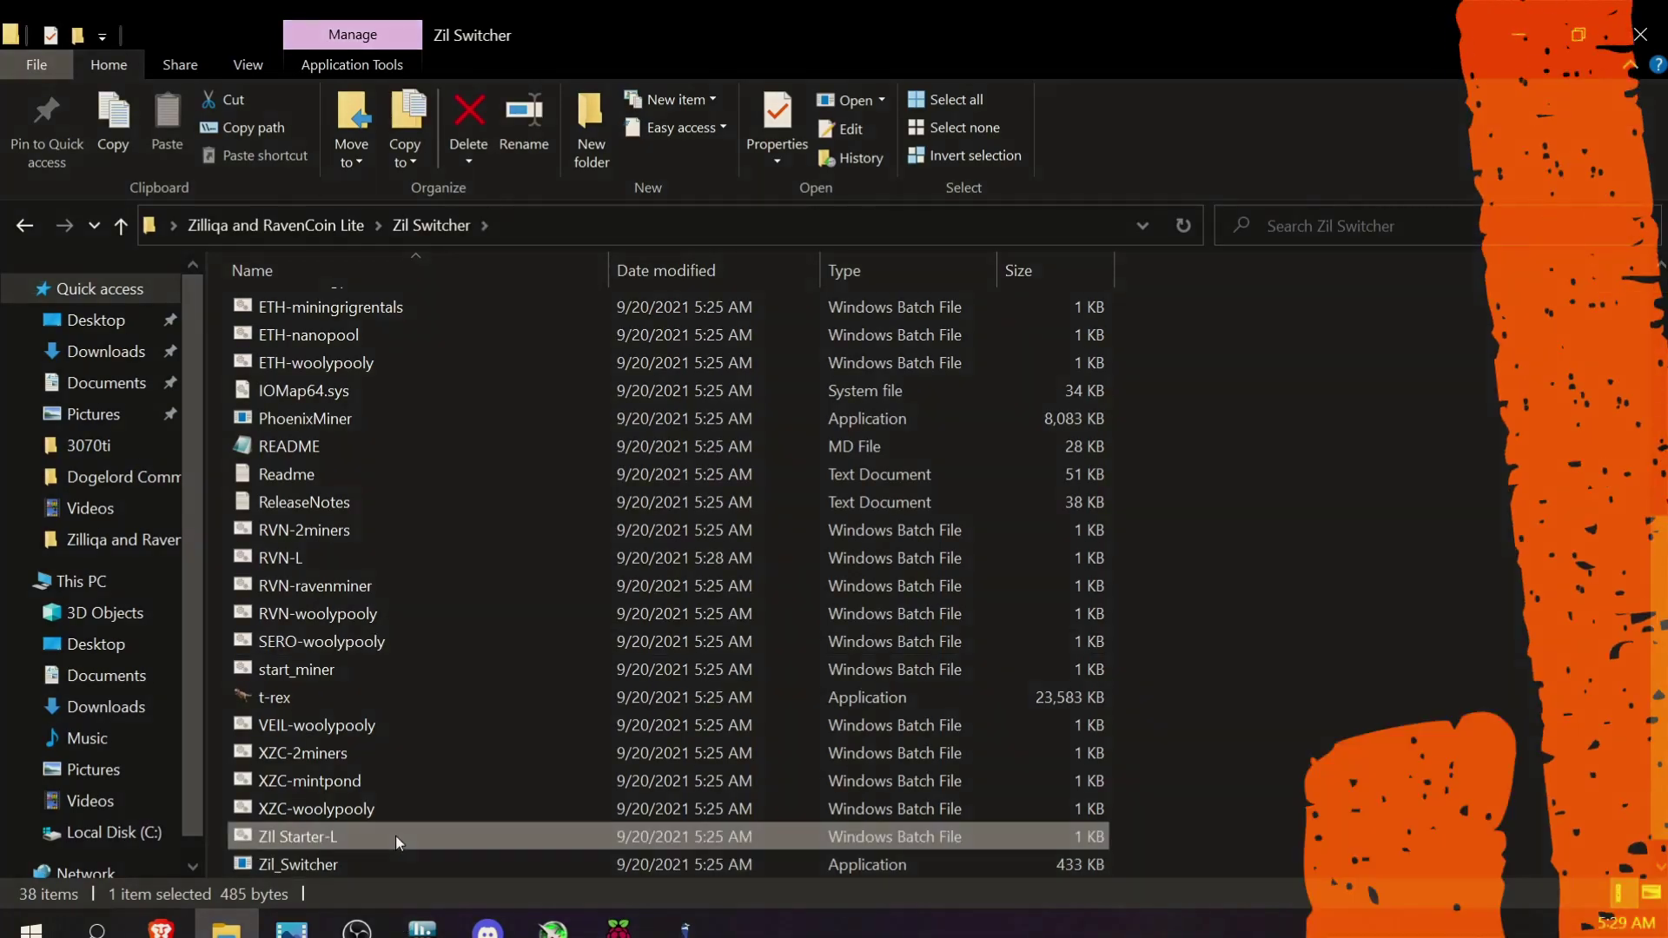
Open Zil Starter-L in Notepad and replace its old commands with the pasted zil_switcher command line.
right_click(394, 835)
left_click(469, 366)
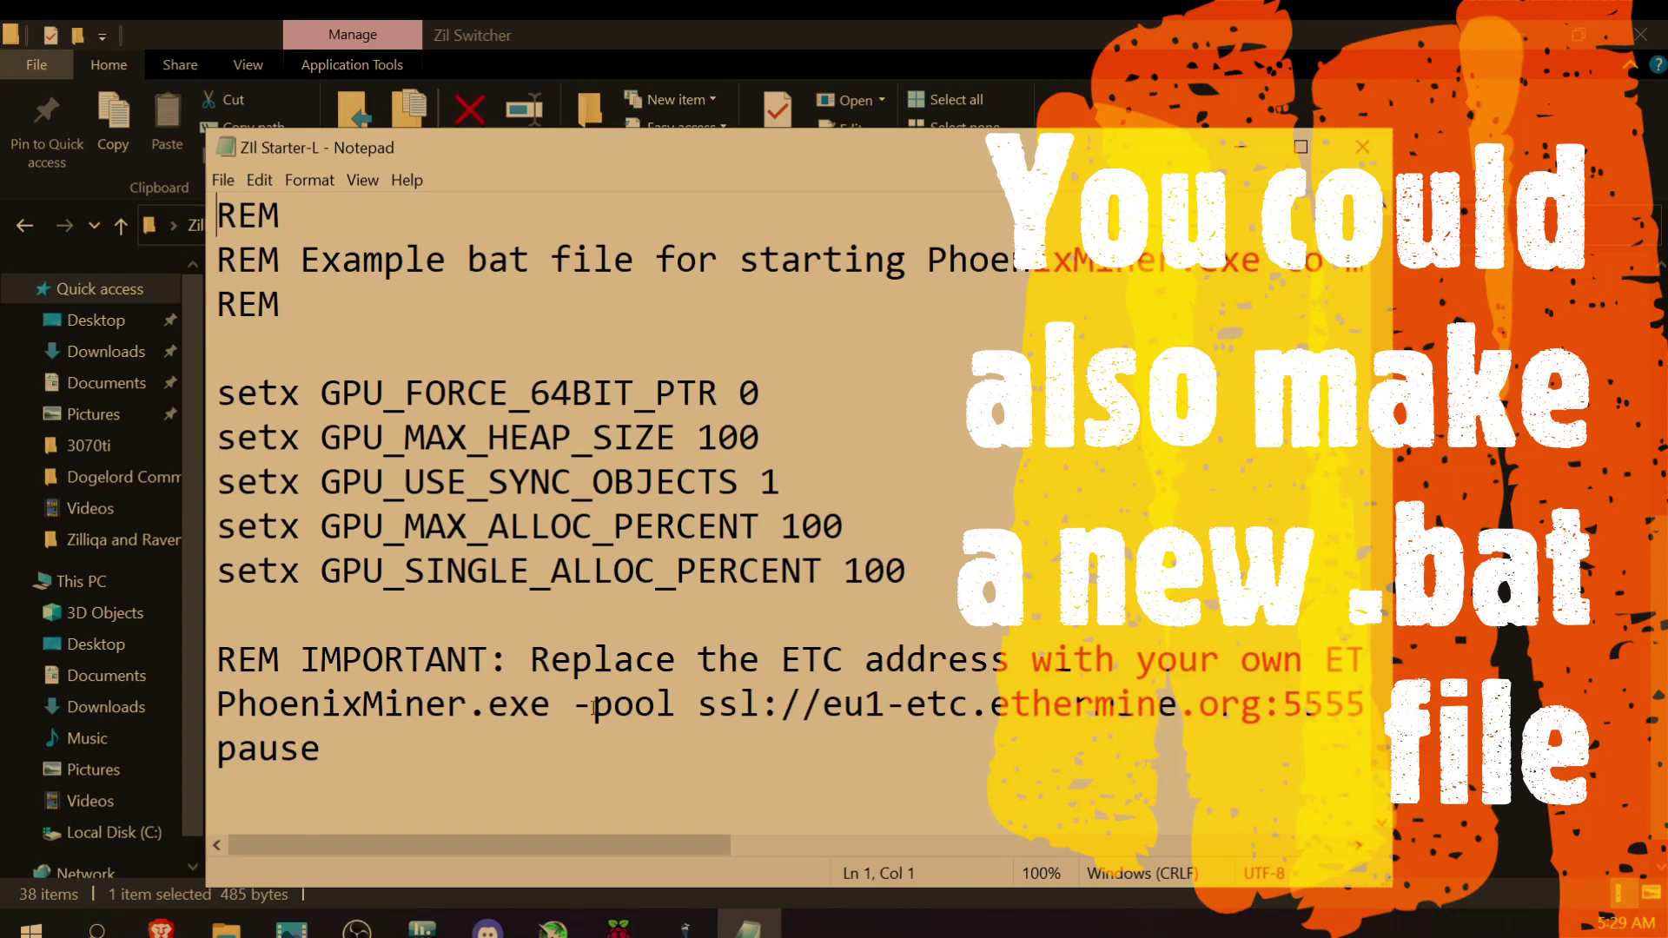
left_click_drag(593, 781, 217, 204)
key("Delete")
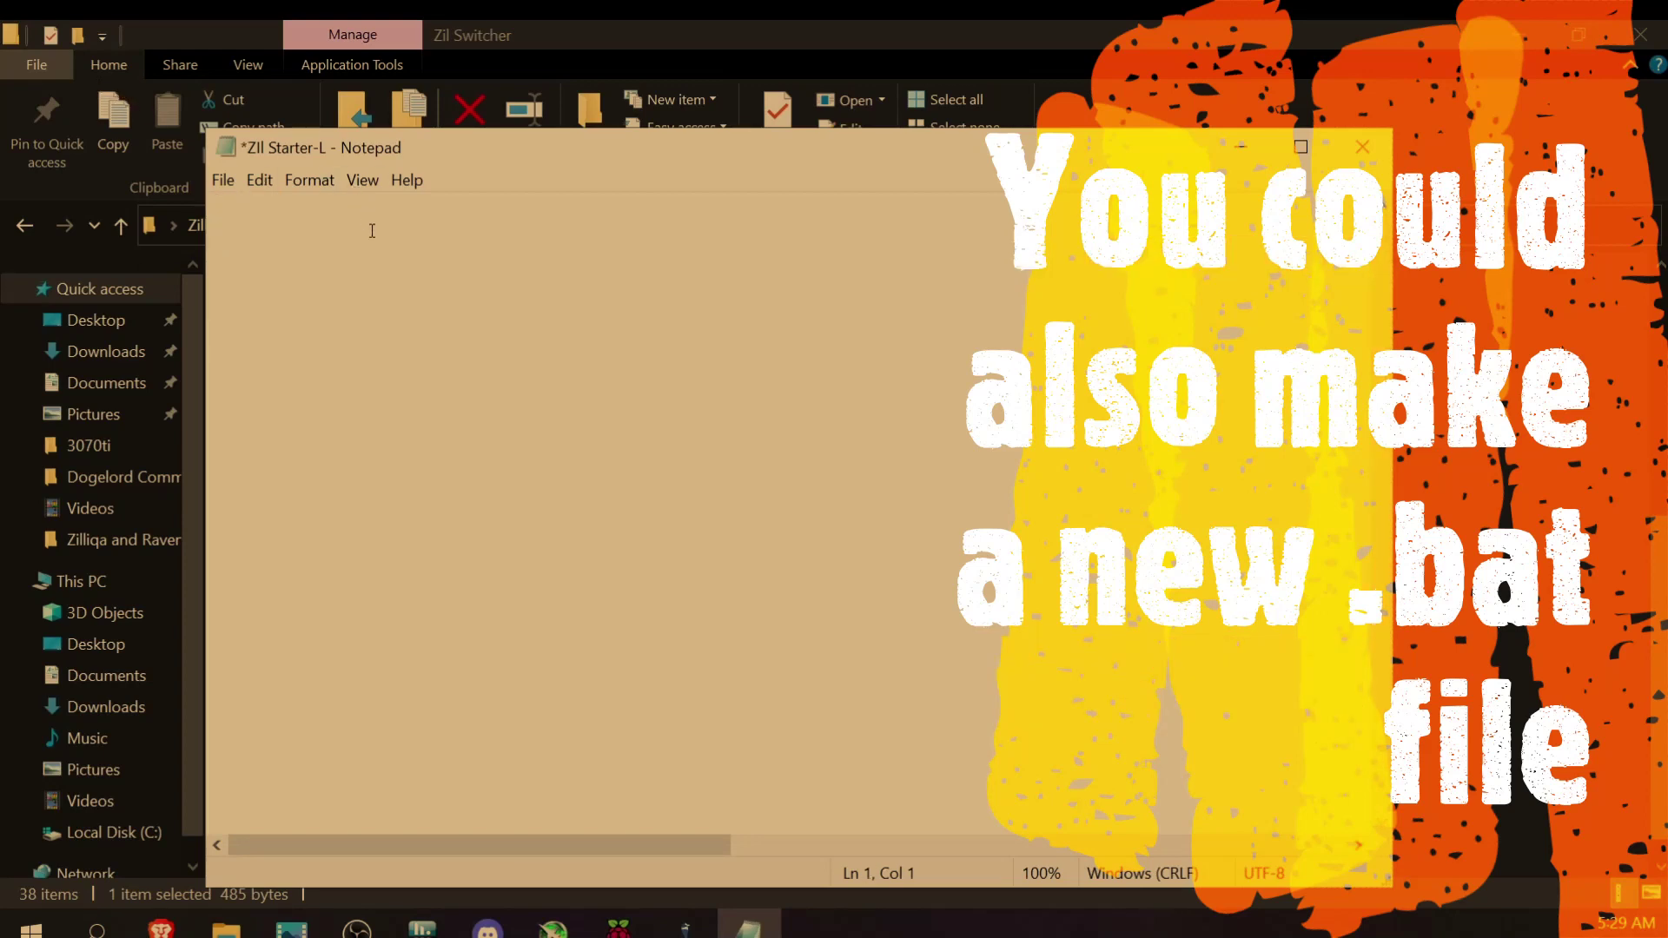
key("ctrl+v")
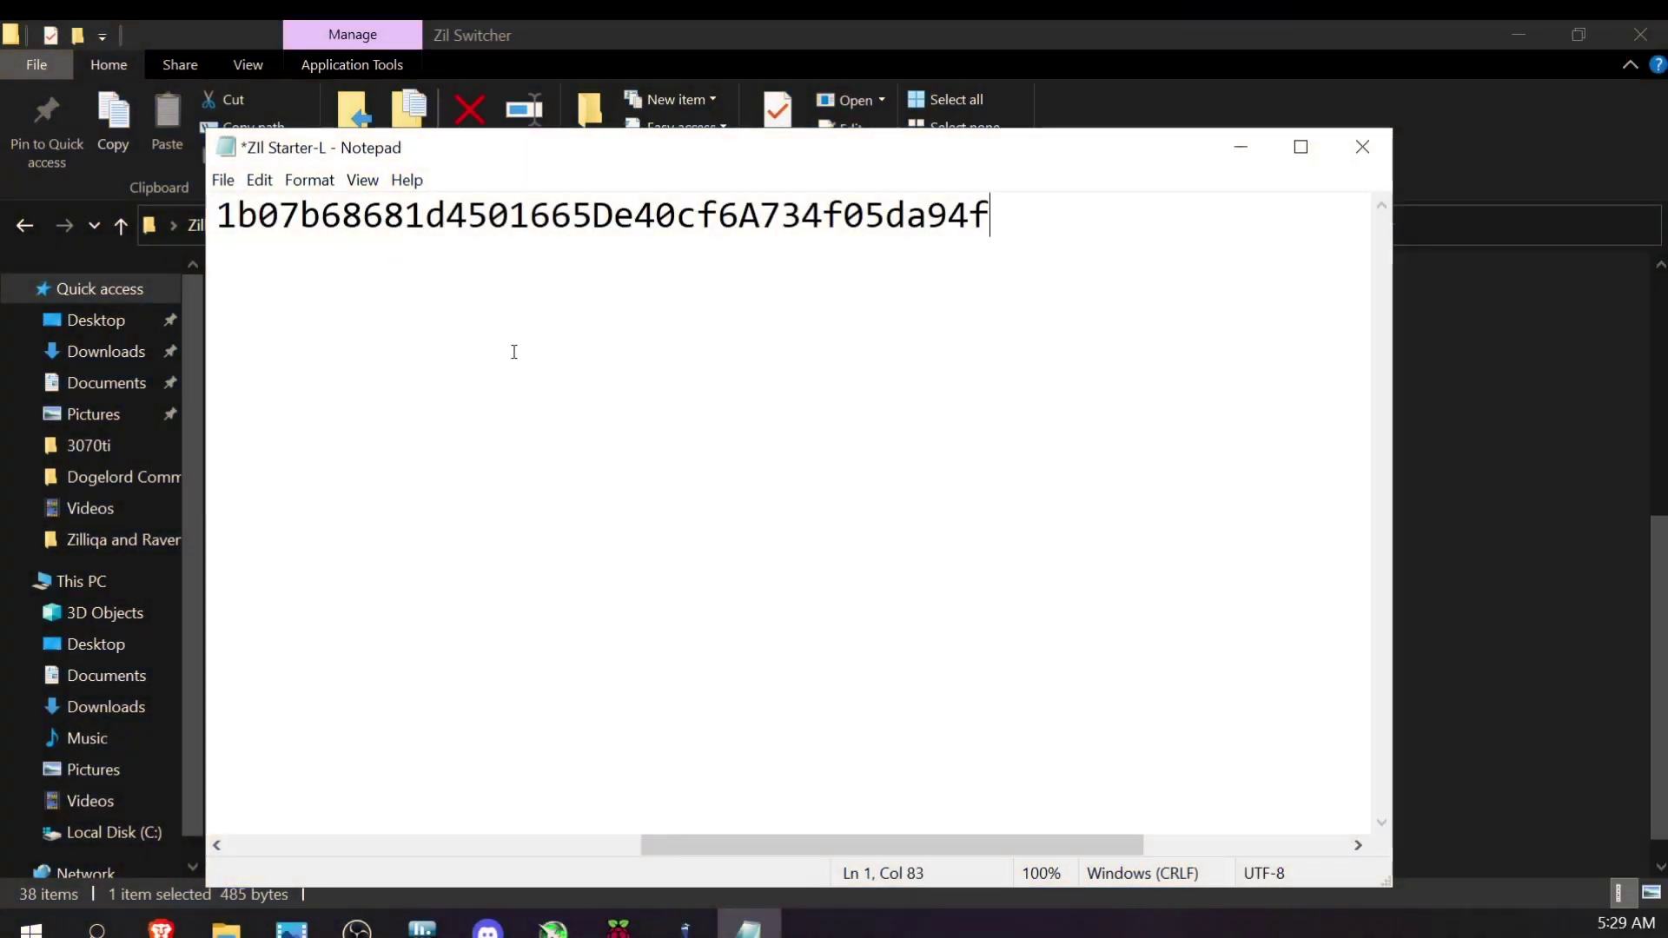
Change the miner number from -m 1 to -m 17 for T-Rex.
key("shift+Home")
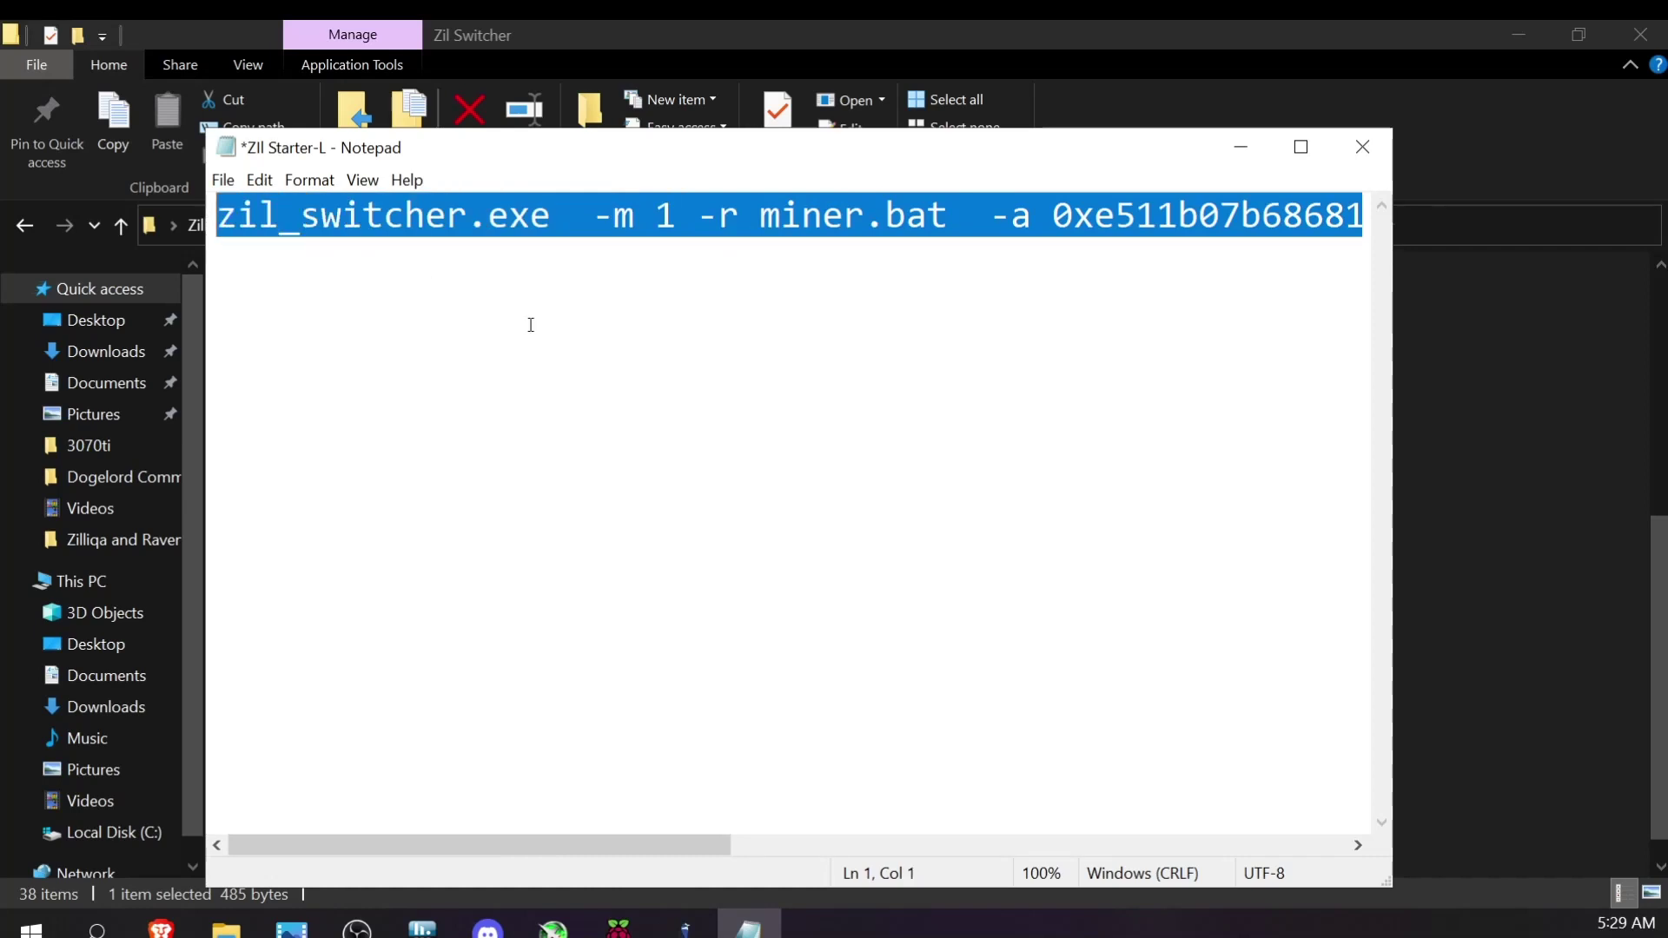
left_click(953, 488)
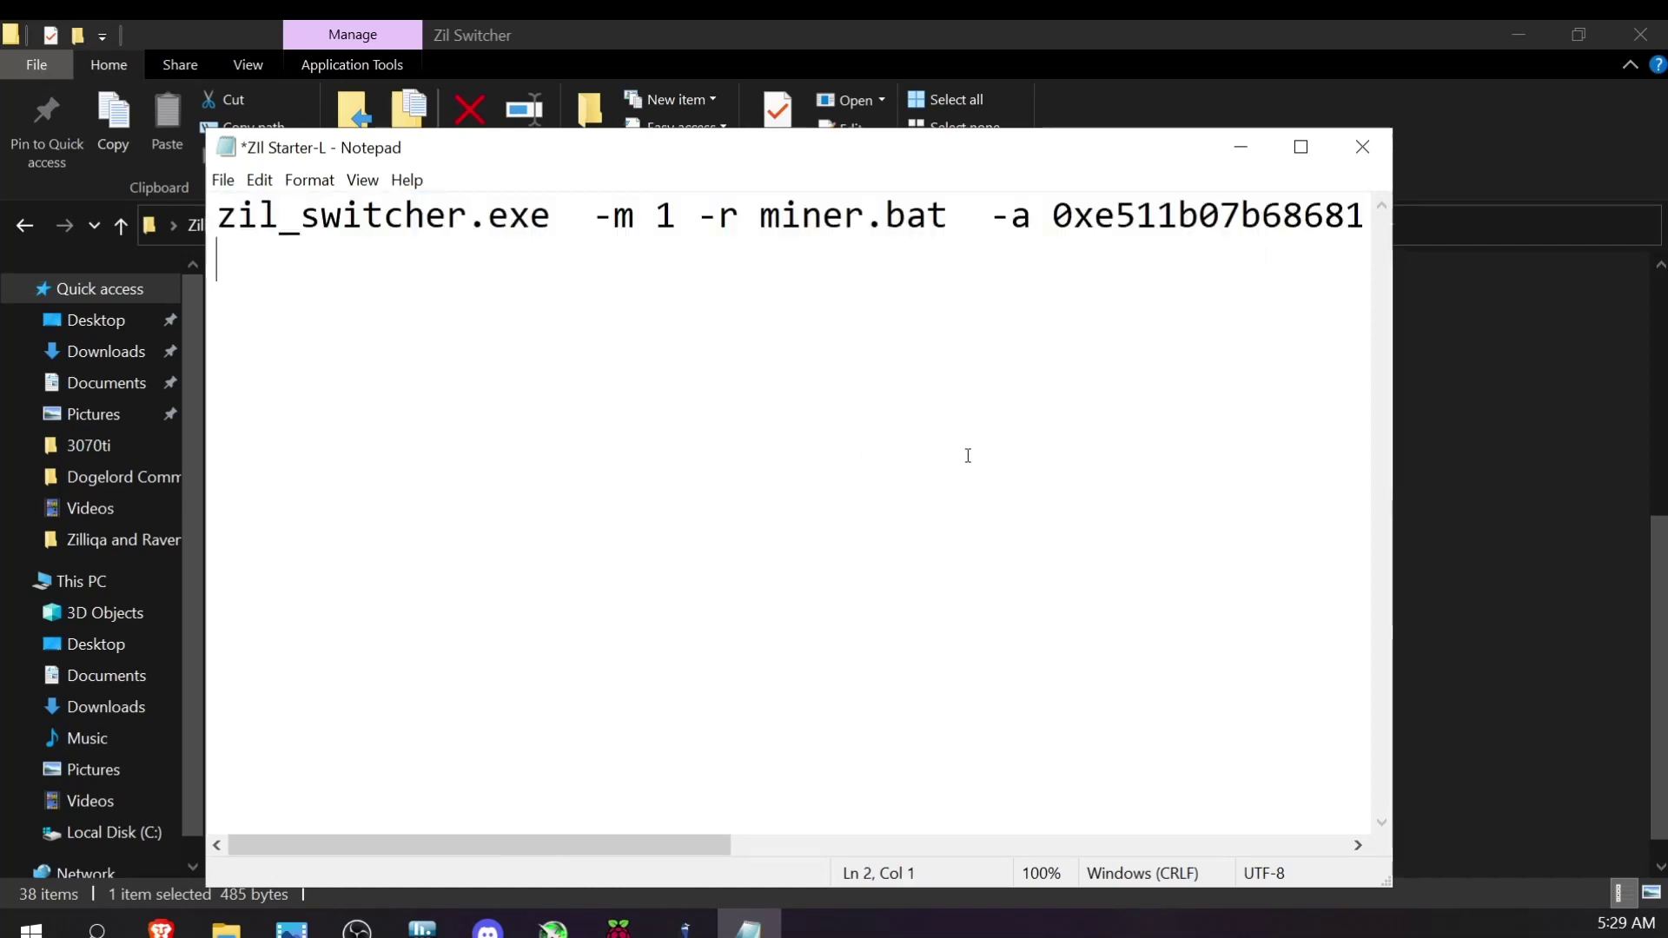
left_click(677, 222)
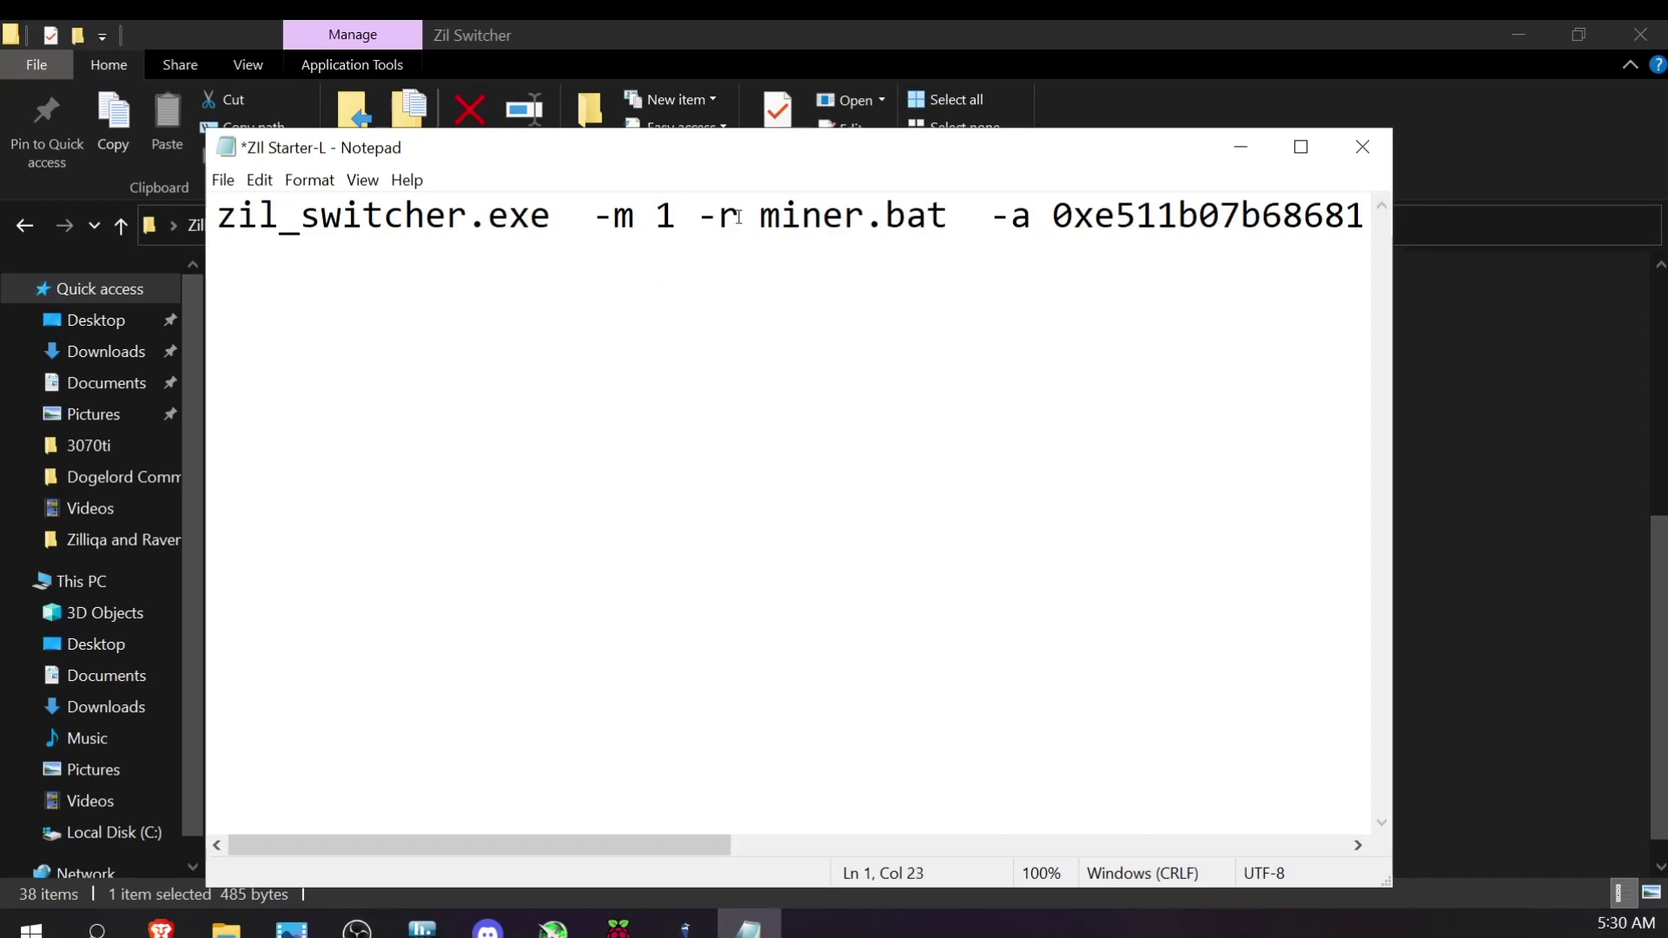
type("7")
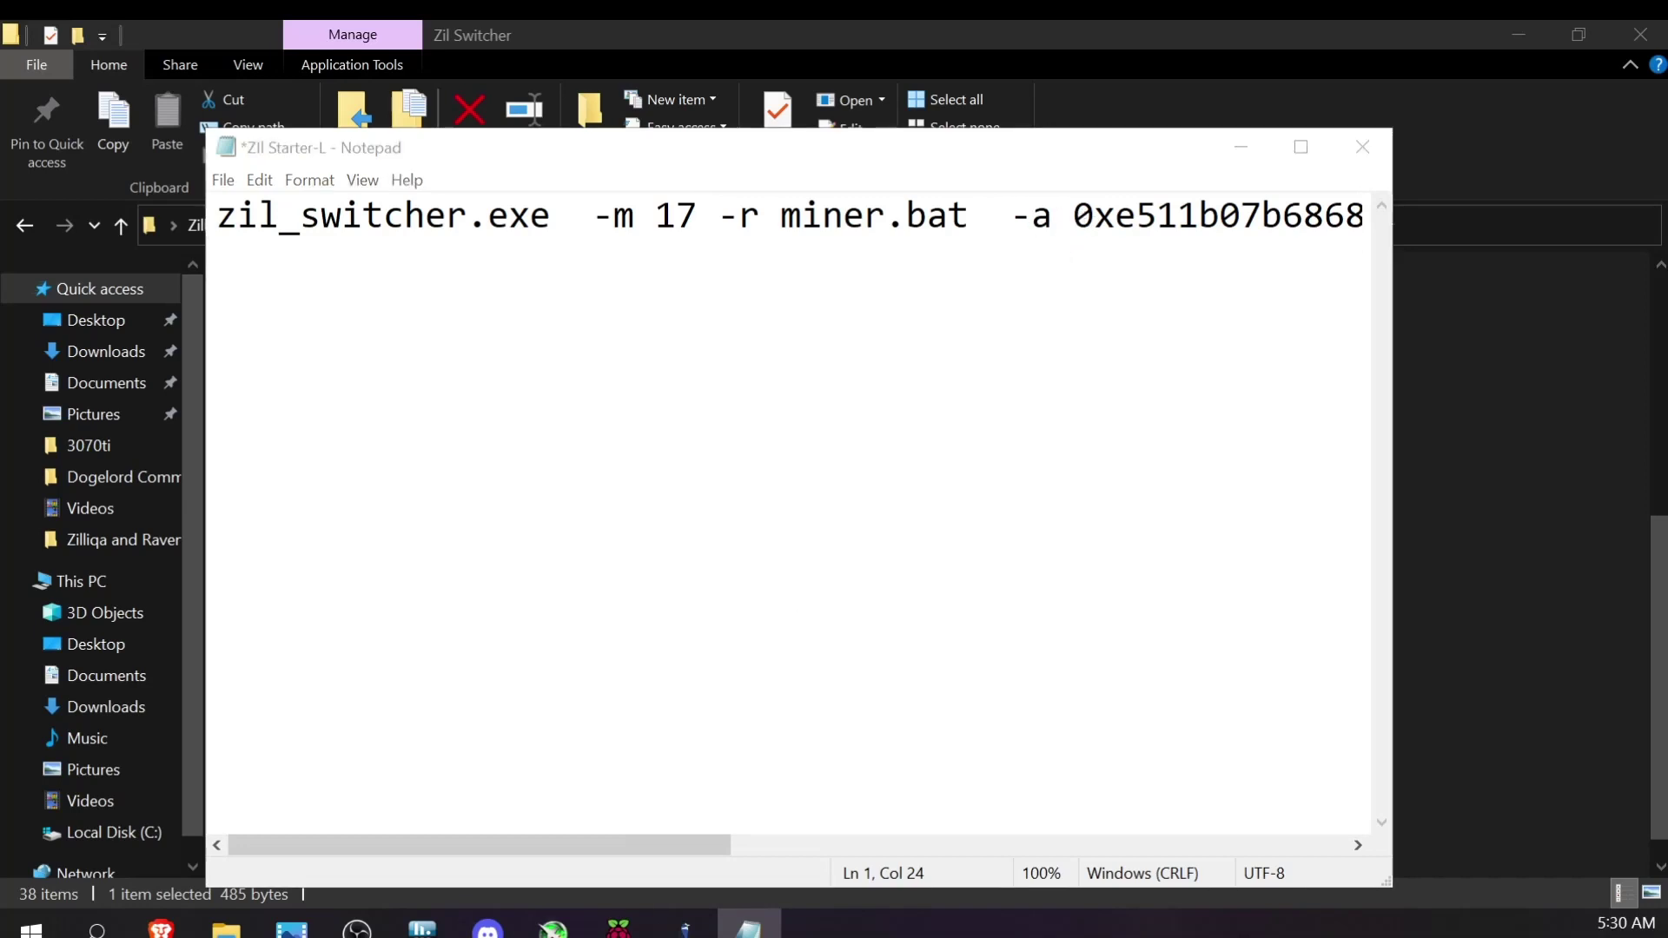
key("alt+Tab")
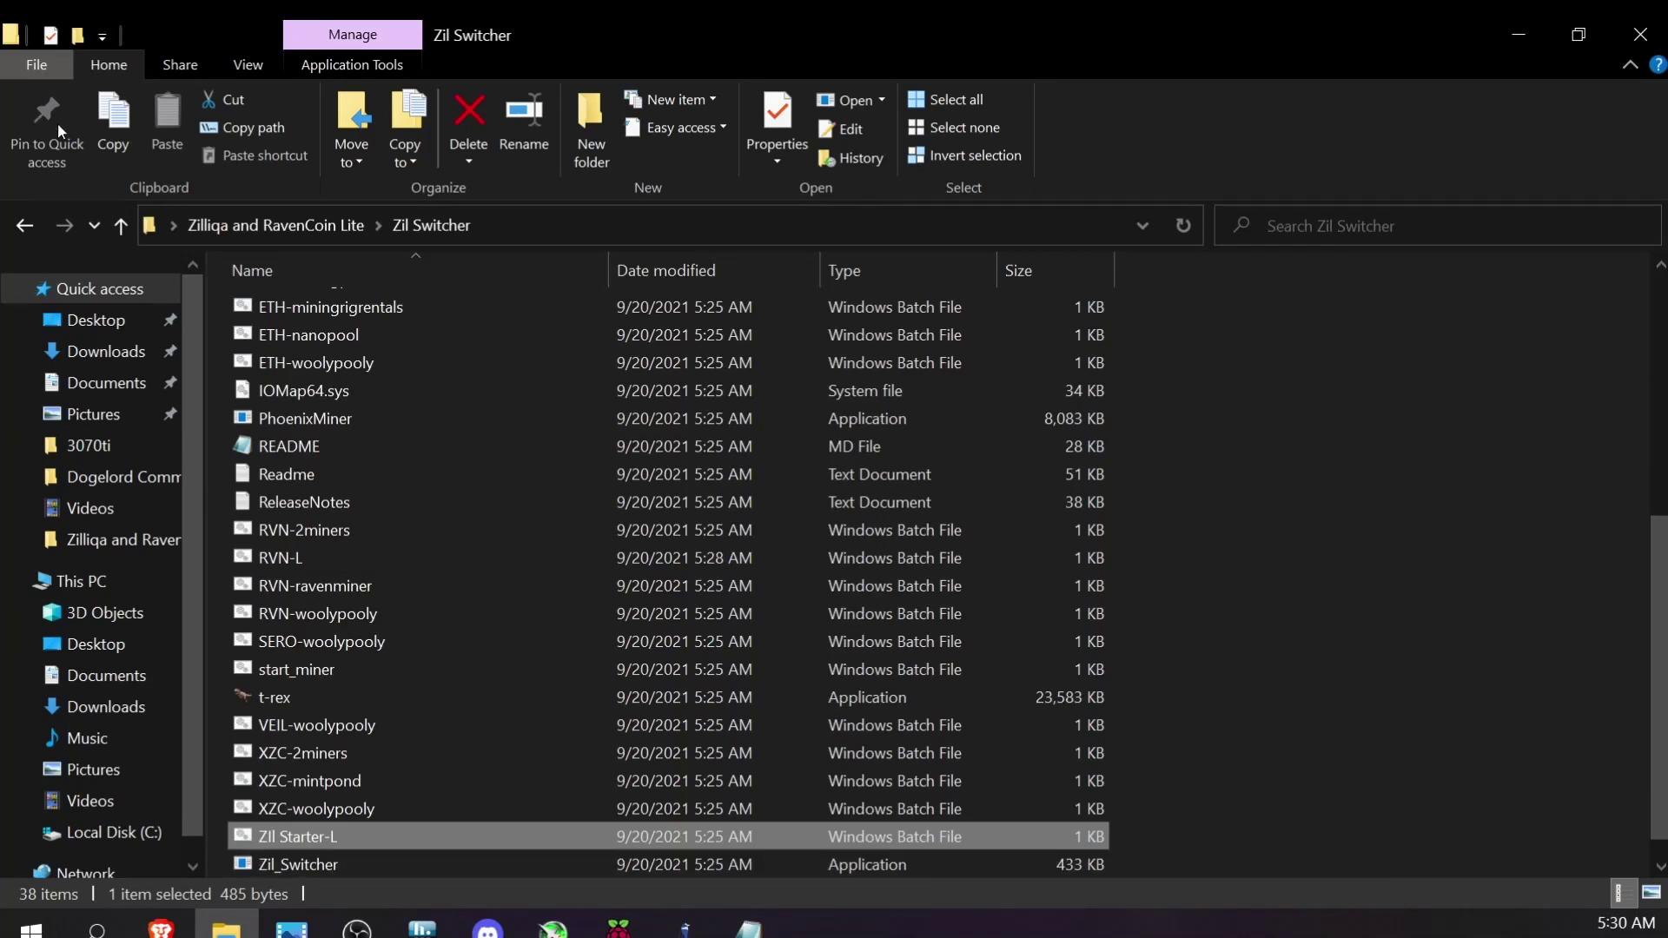
Open the Zil and rvn Lite address note, copy the Zil wallet address, and minimize Notepad.
left_click(26, 226)
double_click(1029, 347)
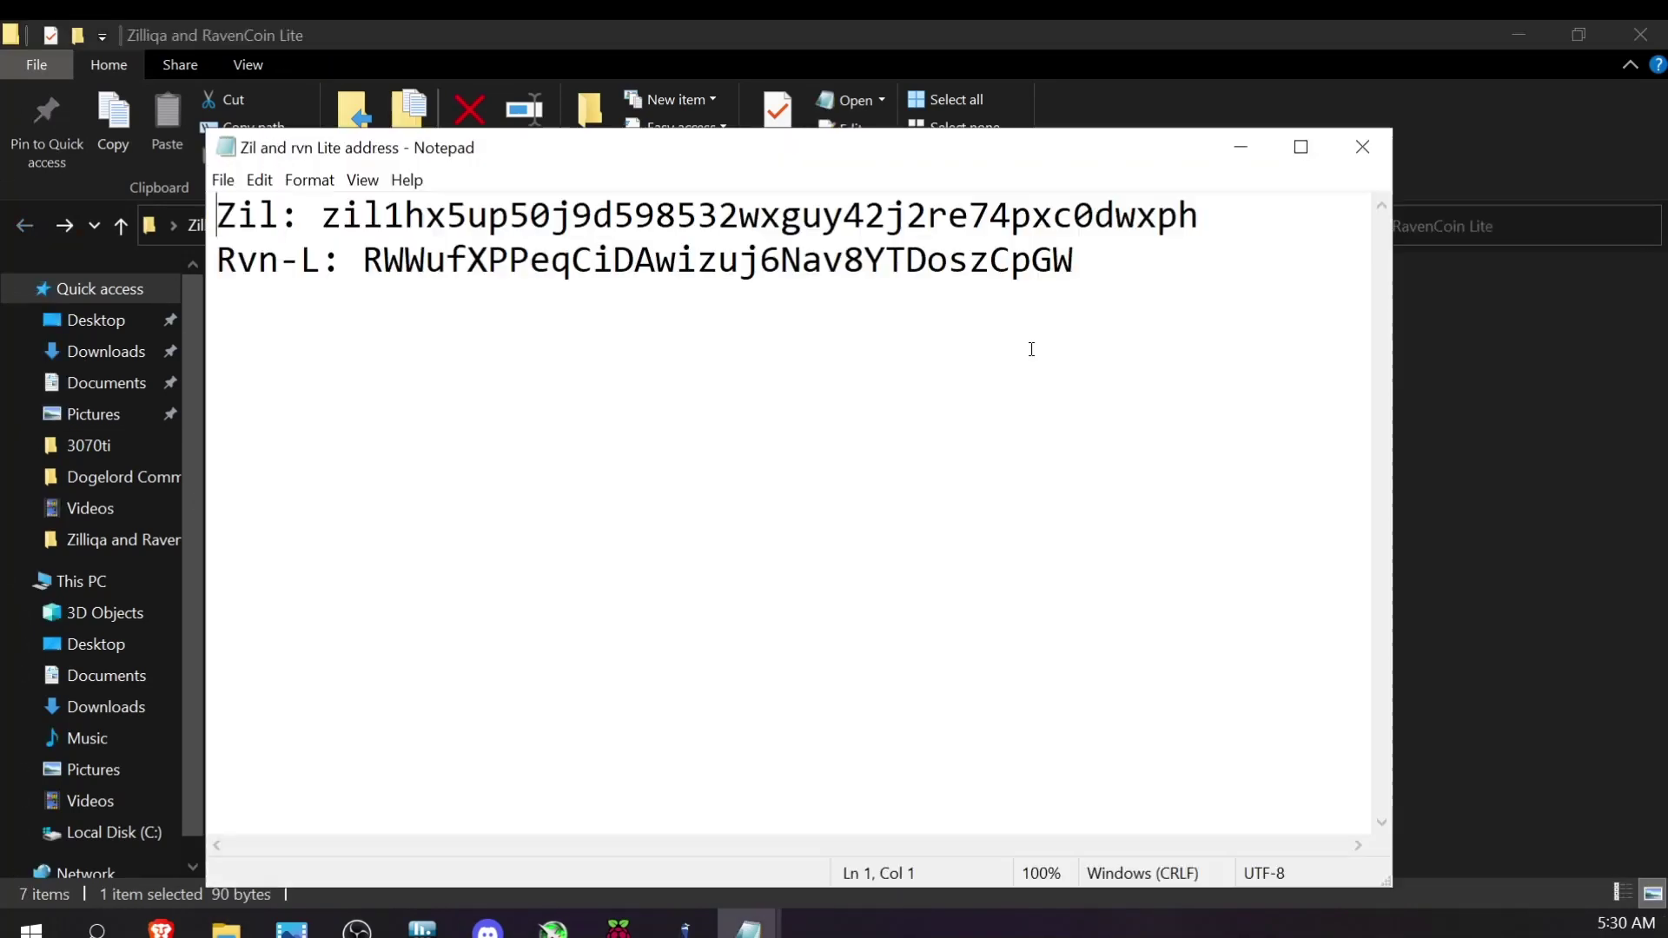
left_click_drag(319, 216, 1192, 228)
right_click(1138, 221)
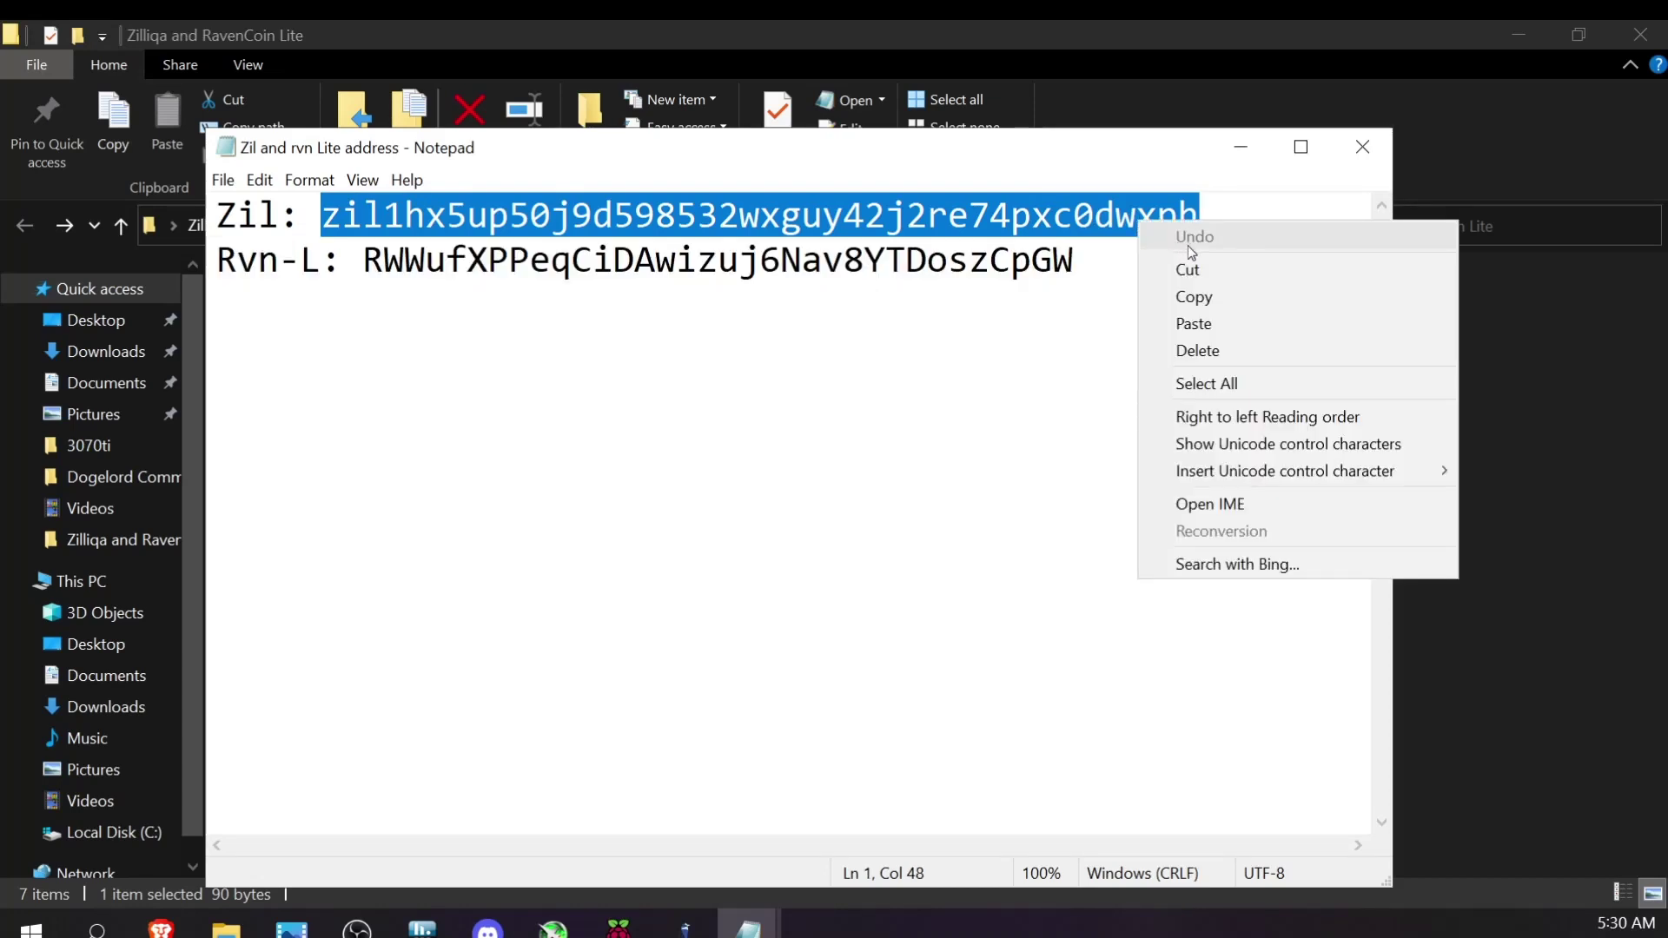
left_click(1195, 296)
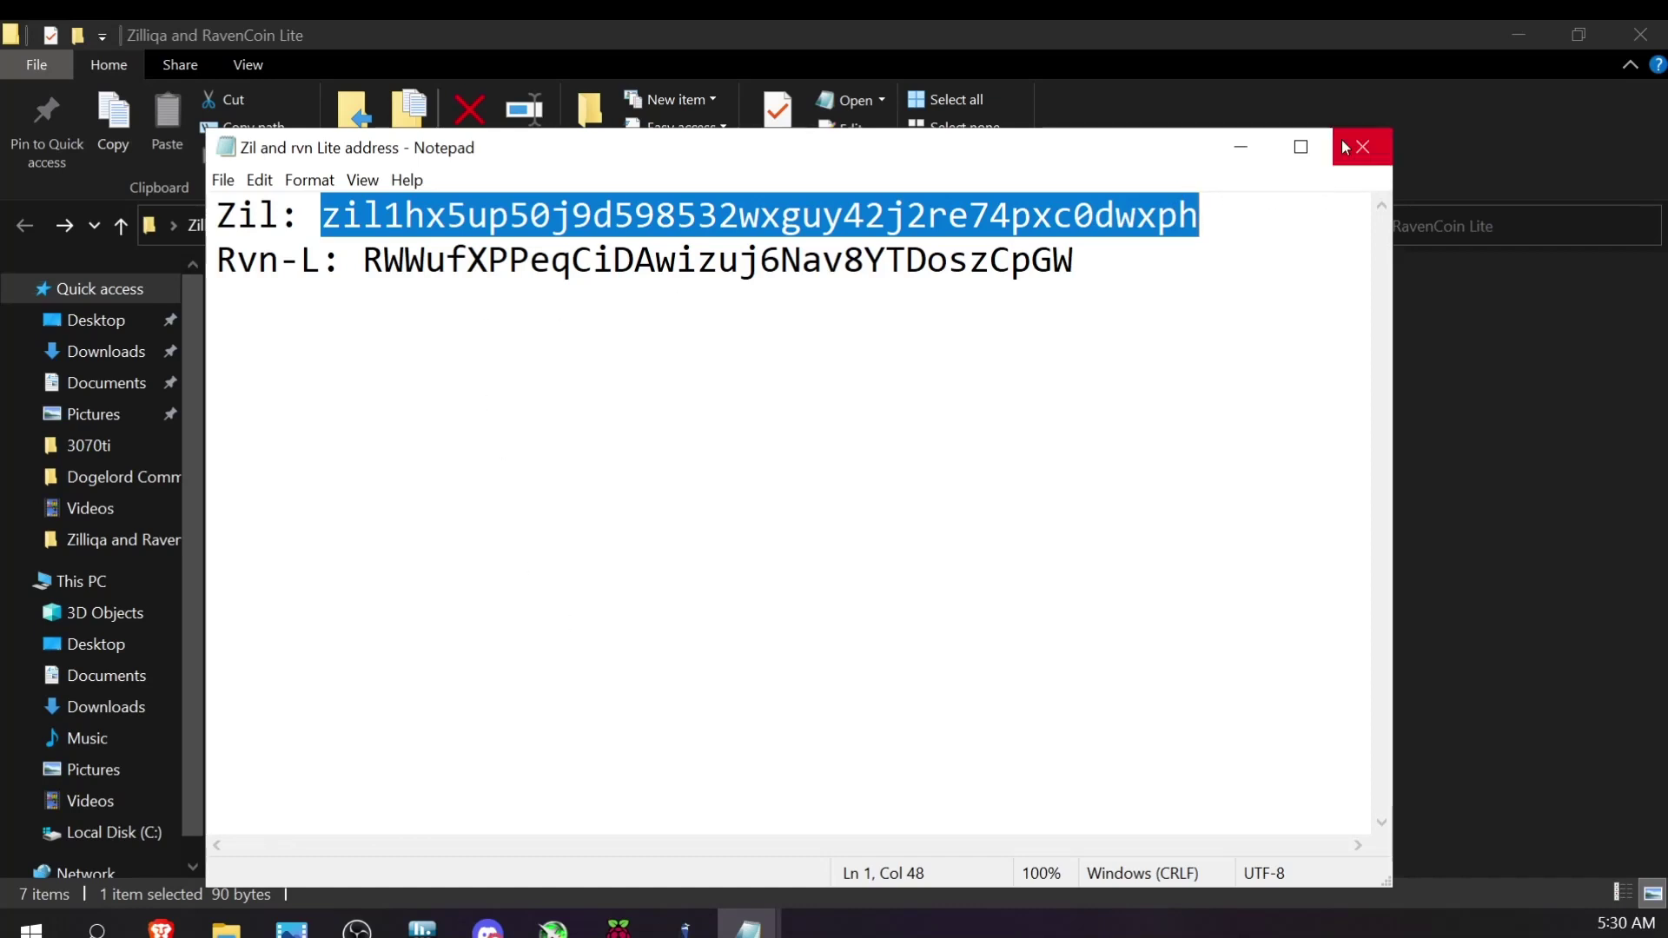
left_click(1240, 147)
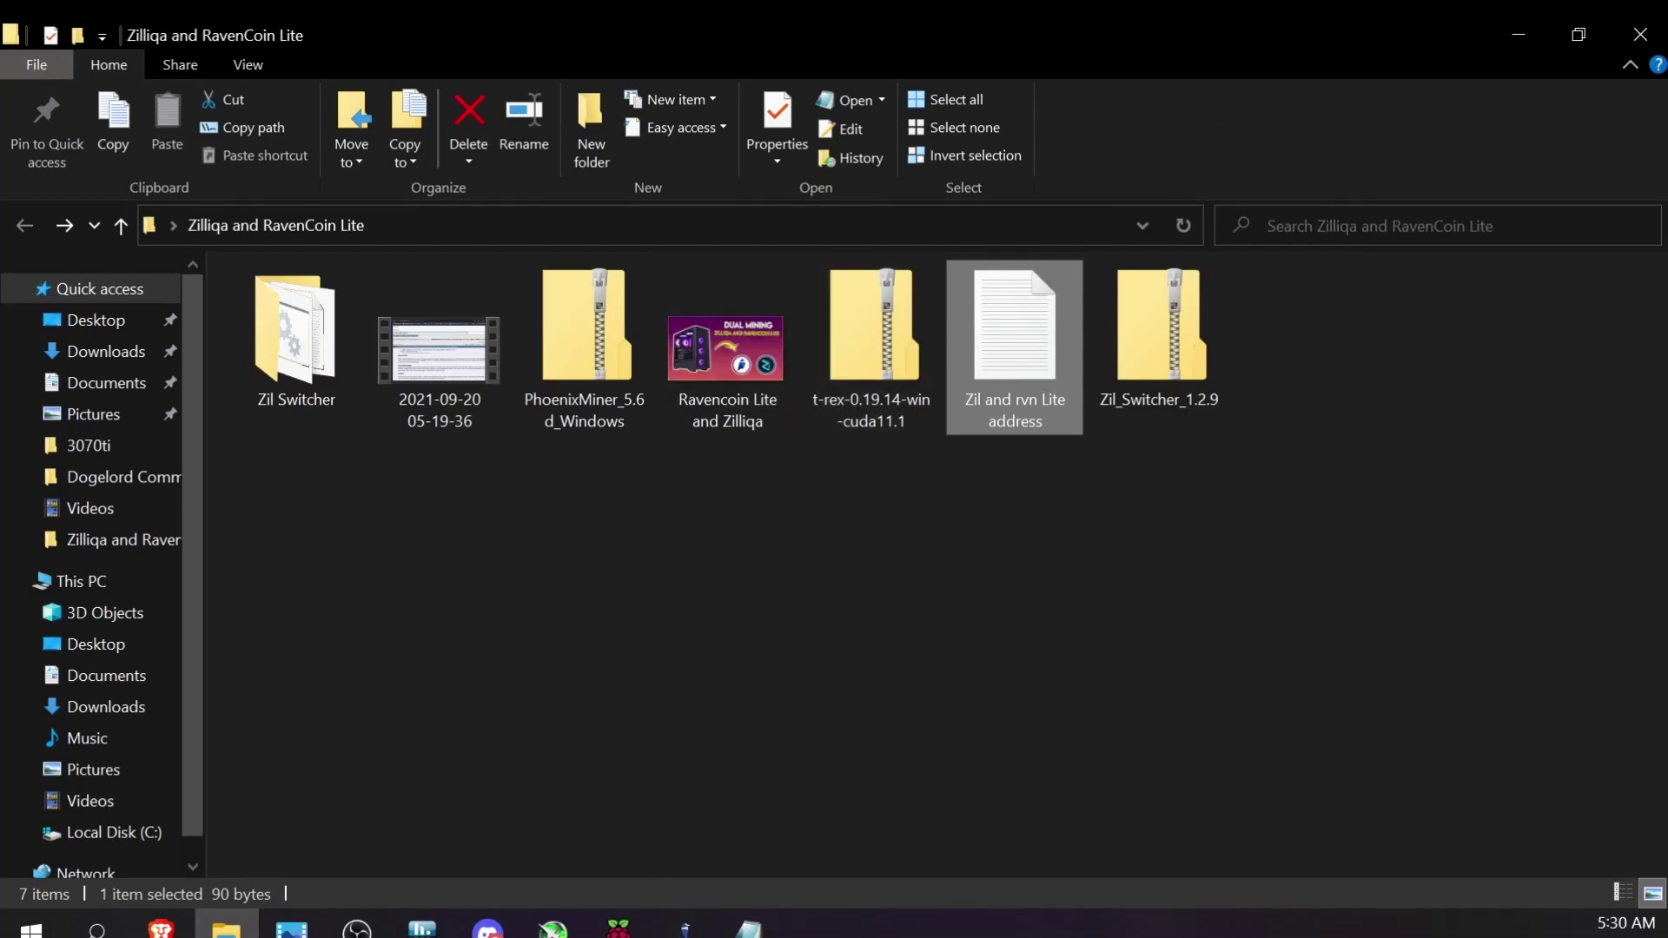
Replace the old 0x address after -a in Zil Starter-L with the pasted Zil wallet address.
left_click(747, 928)
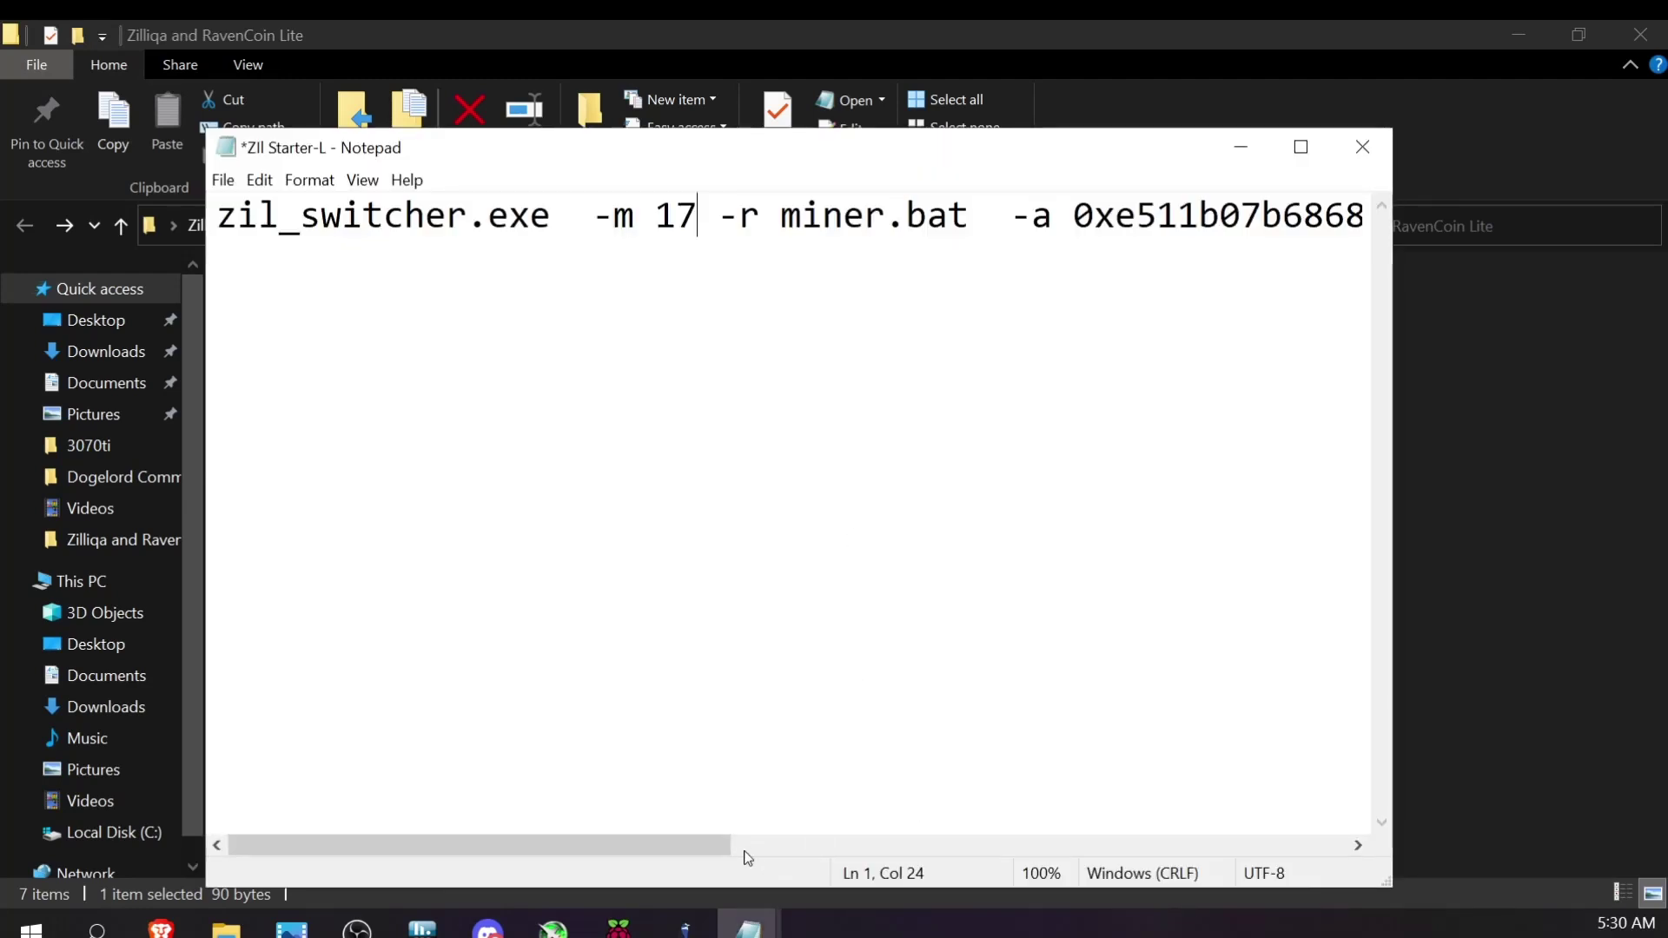
left_click_drag(725, 844, 1042, 838)
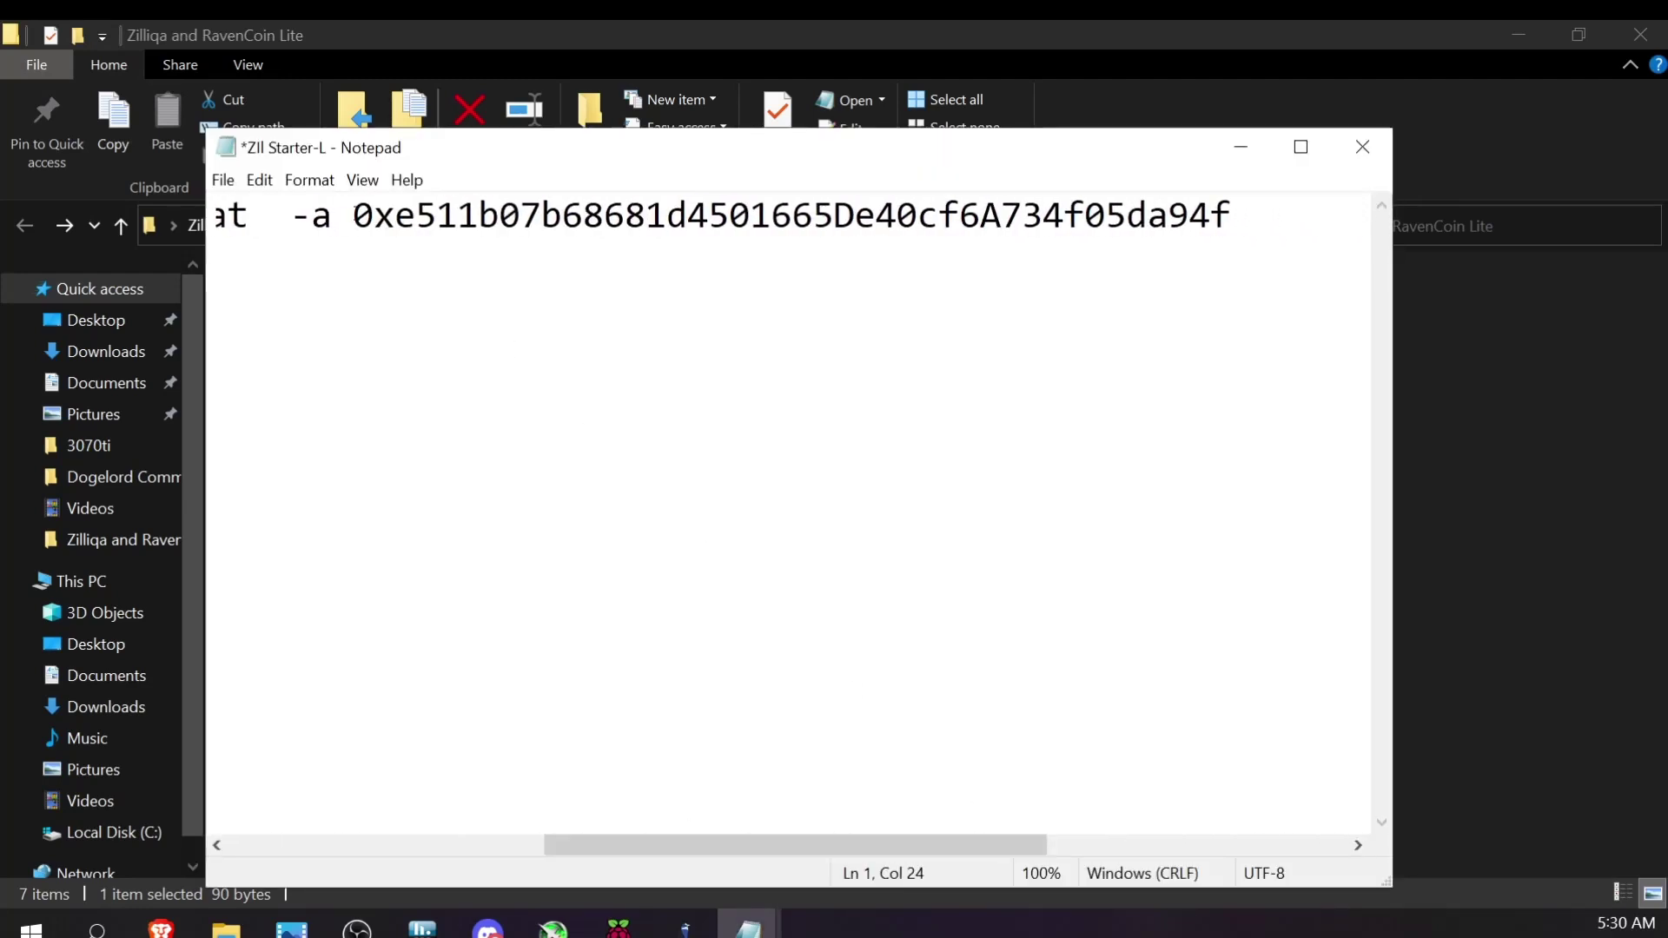
left_click_drag(354, 217, 1281, 223)
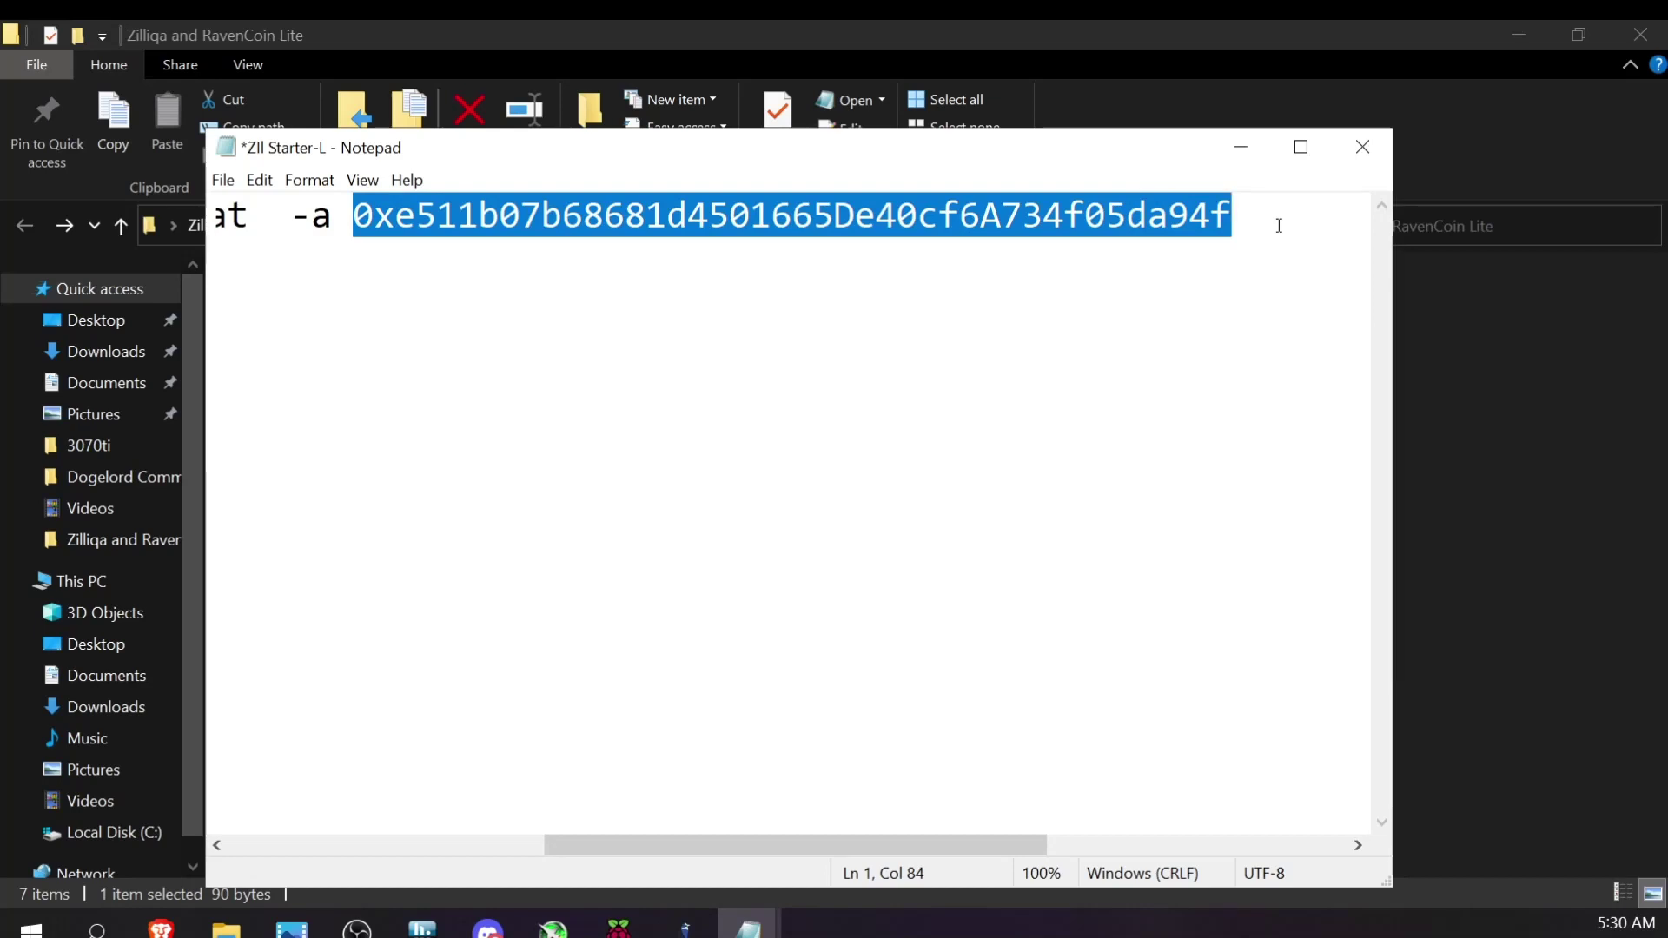
key("ctrl+v")
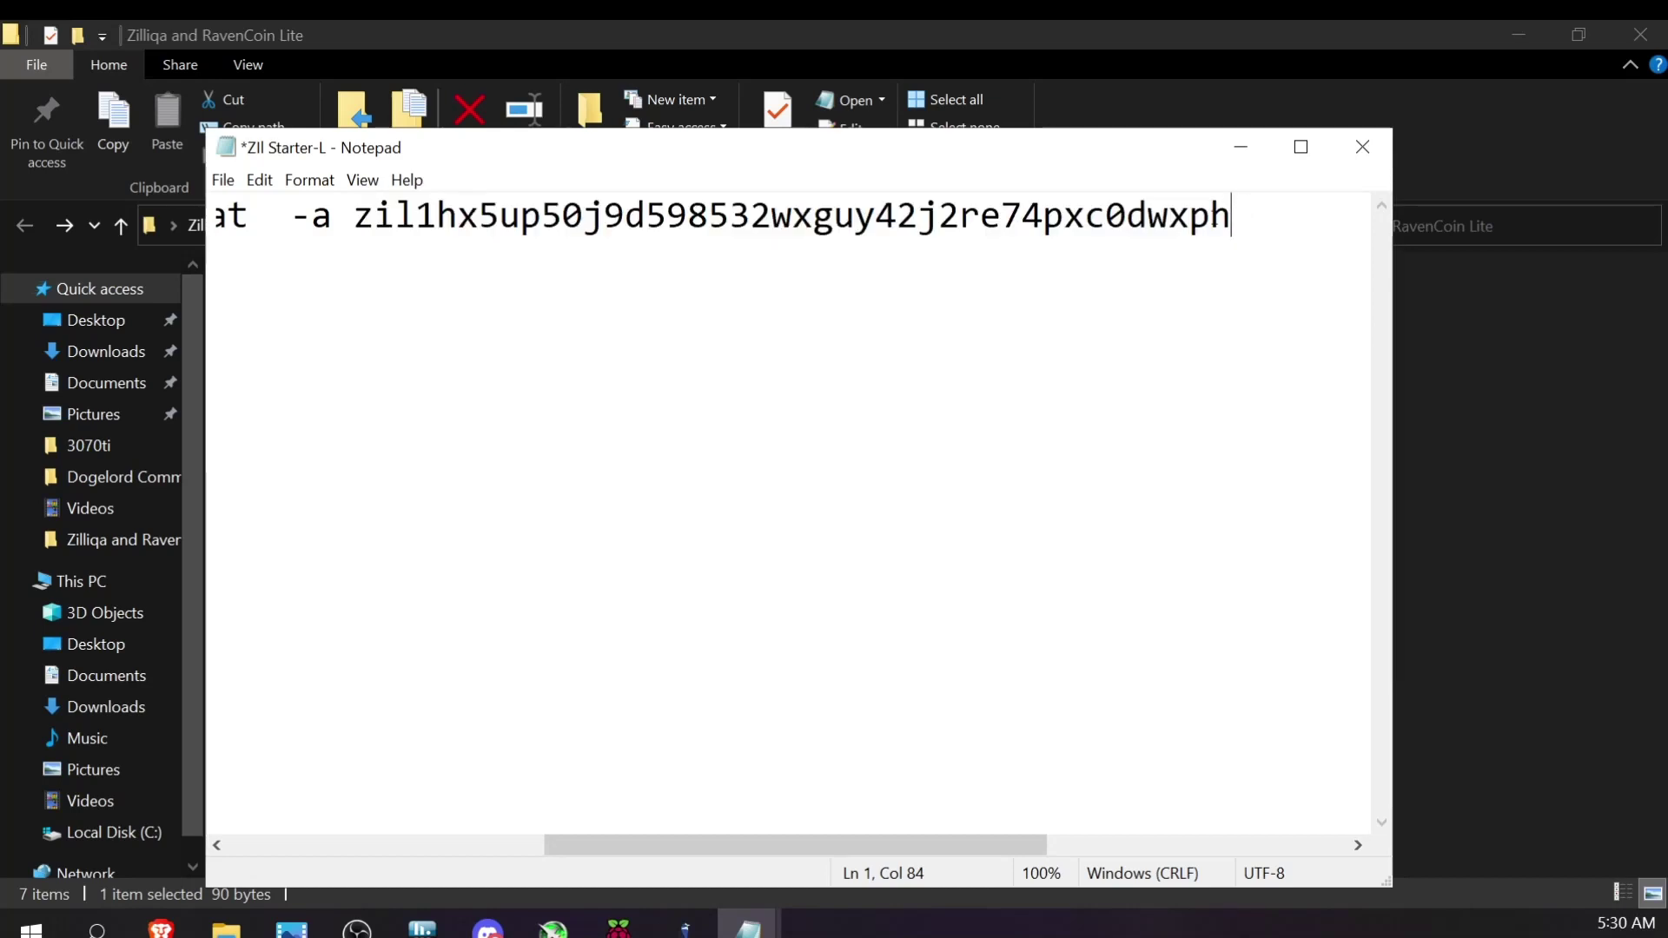
Change miner.bat to RVN-L.bat after -r in the Zil Starter-L command.
left_click_drag(930, 846, 559, 797)
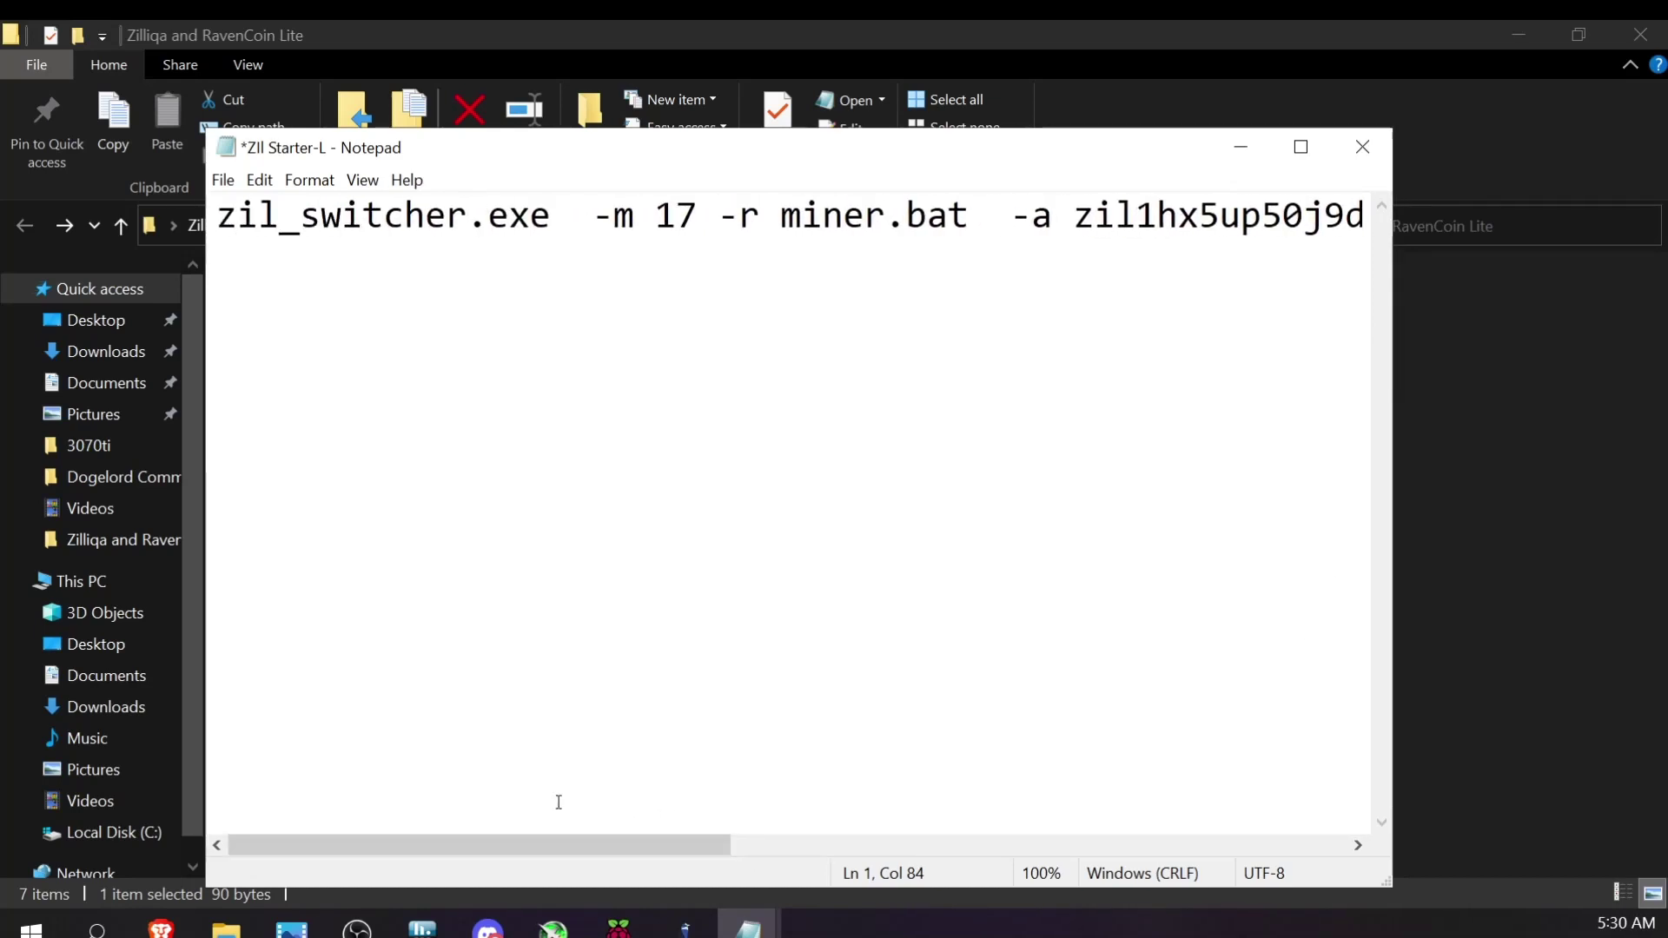
left_click(1362, 146)
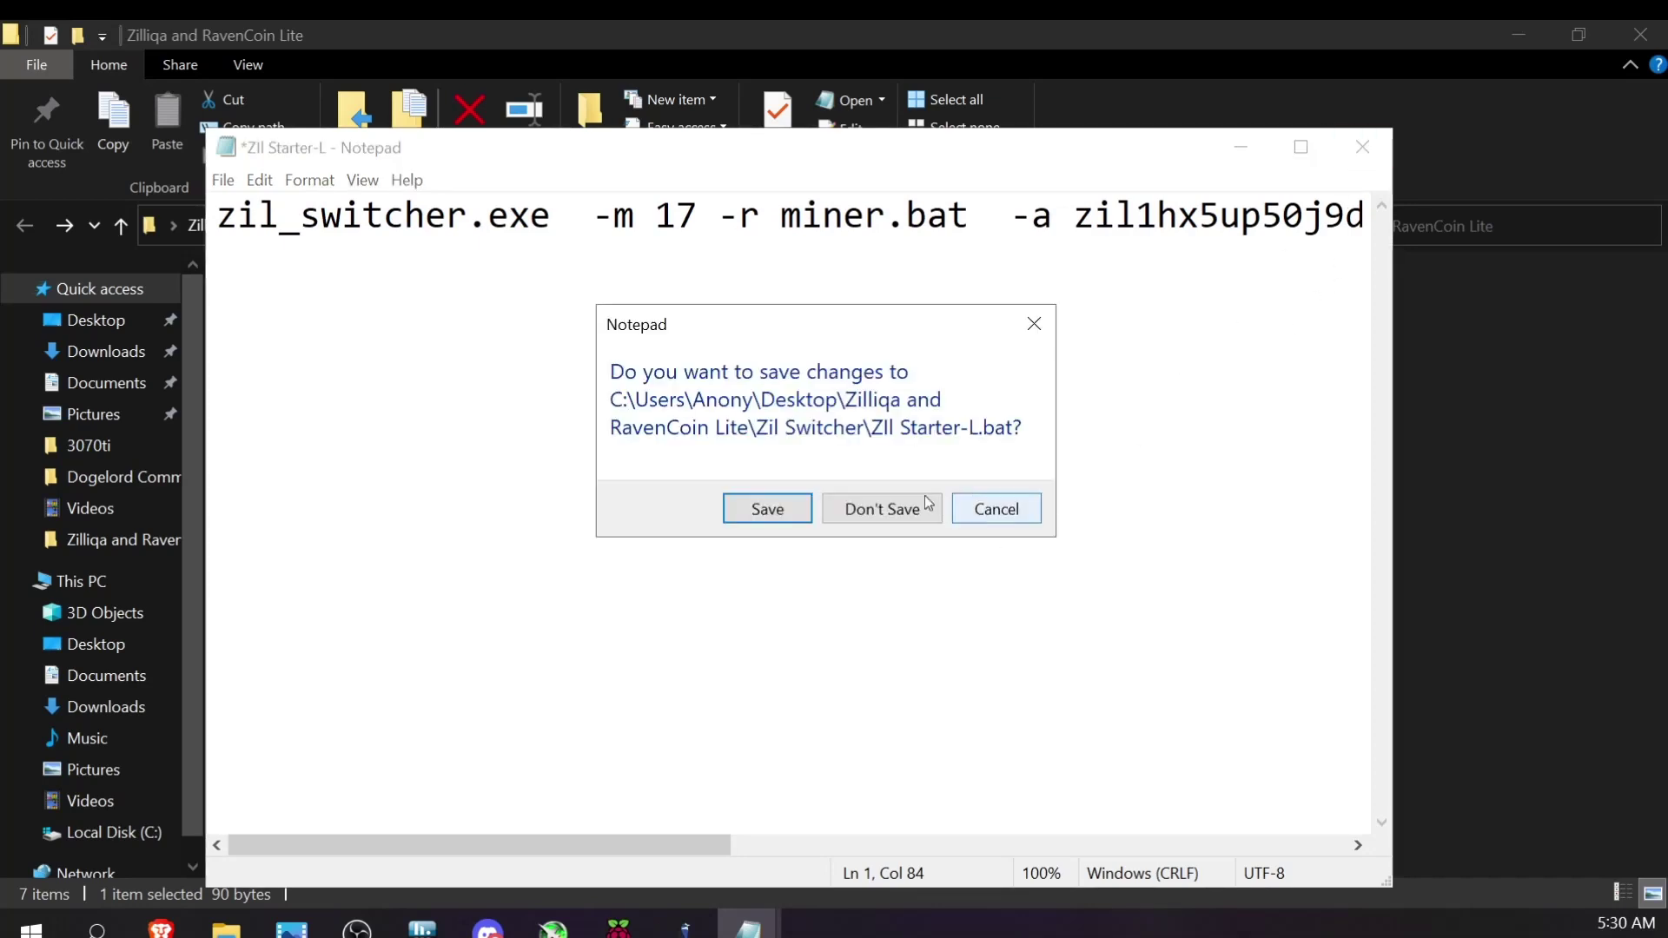
left_click(998, 508)
left_click(892, 214)
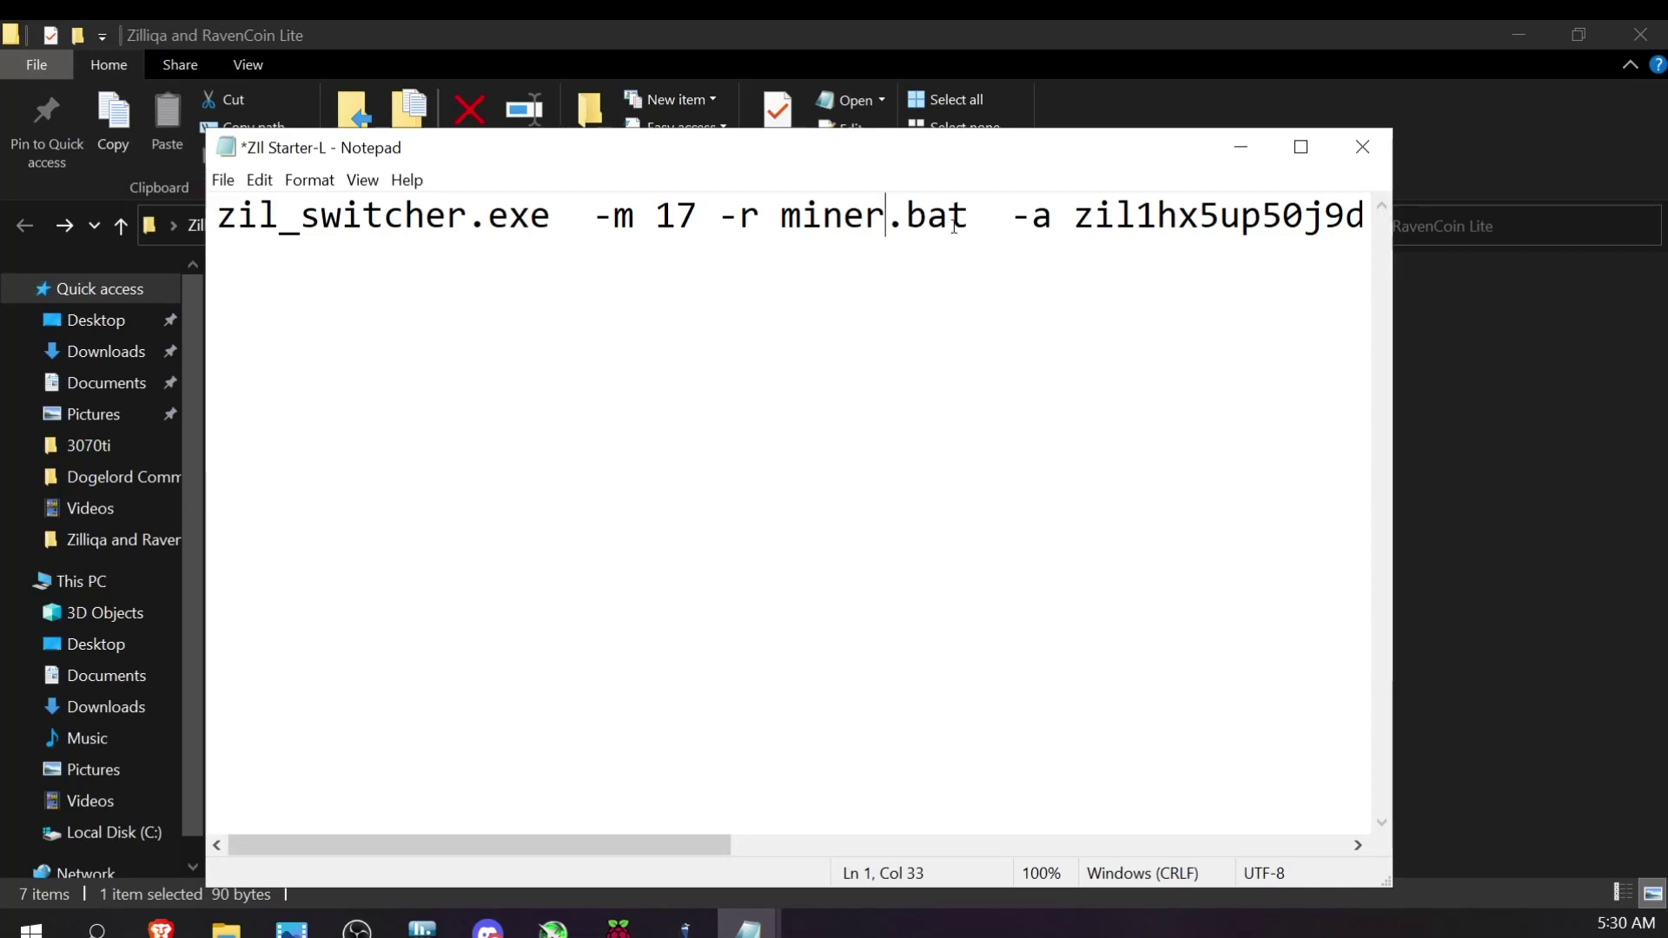
key("BackSpace")
key("BackSpace")
key("BackSpace")
key("BackSpace")
key("BackSpace")
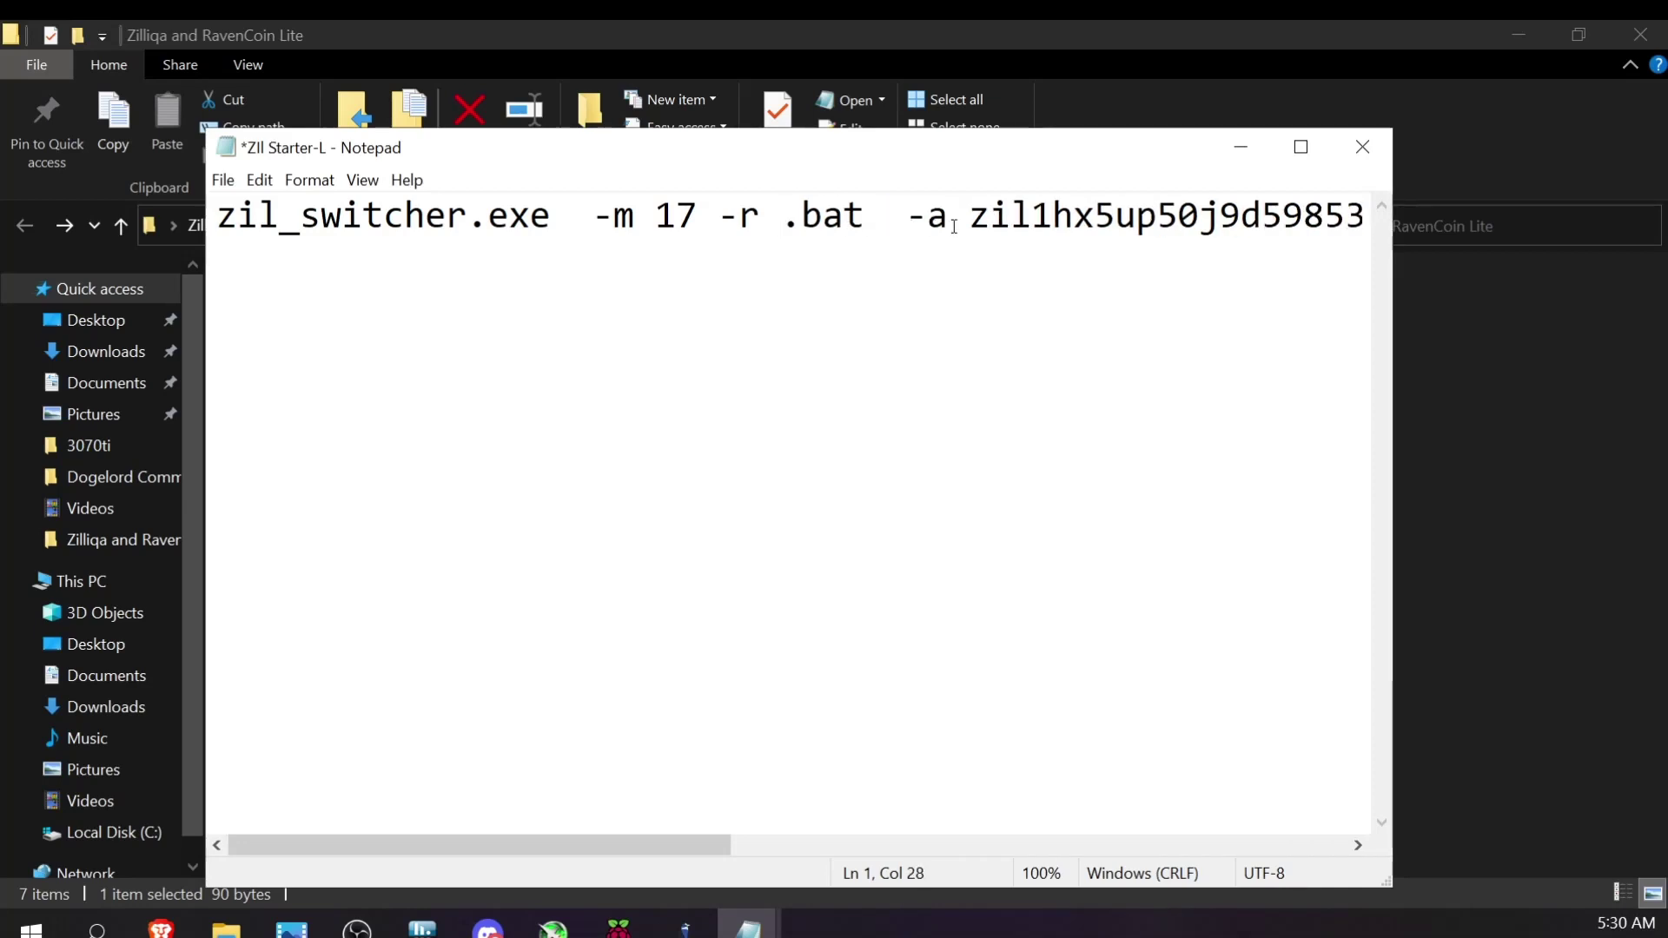
type("RVN-L")
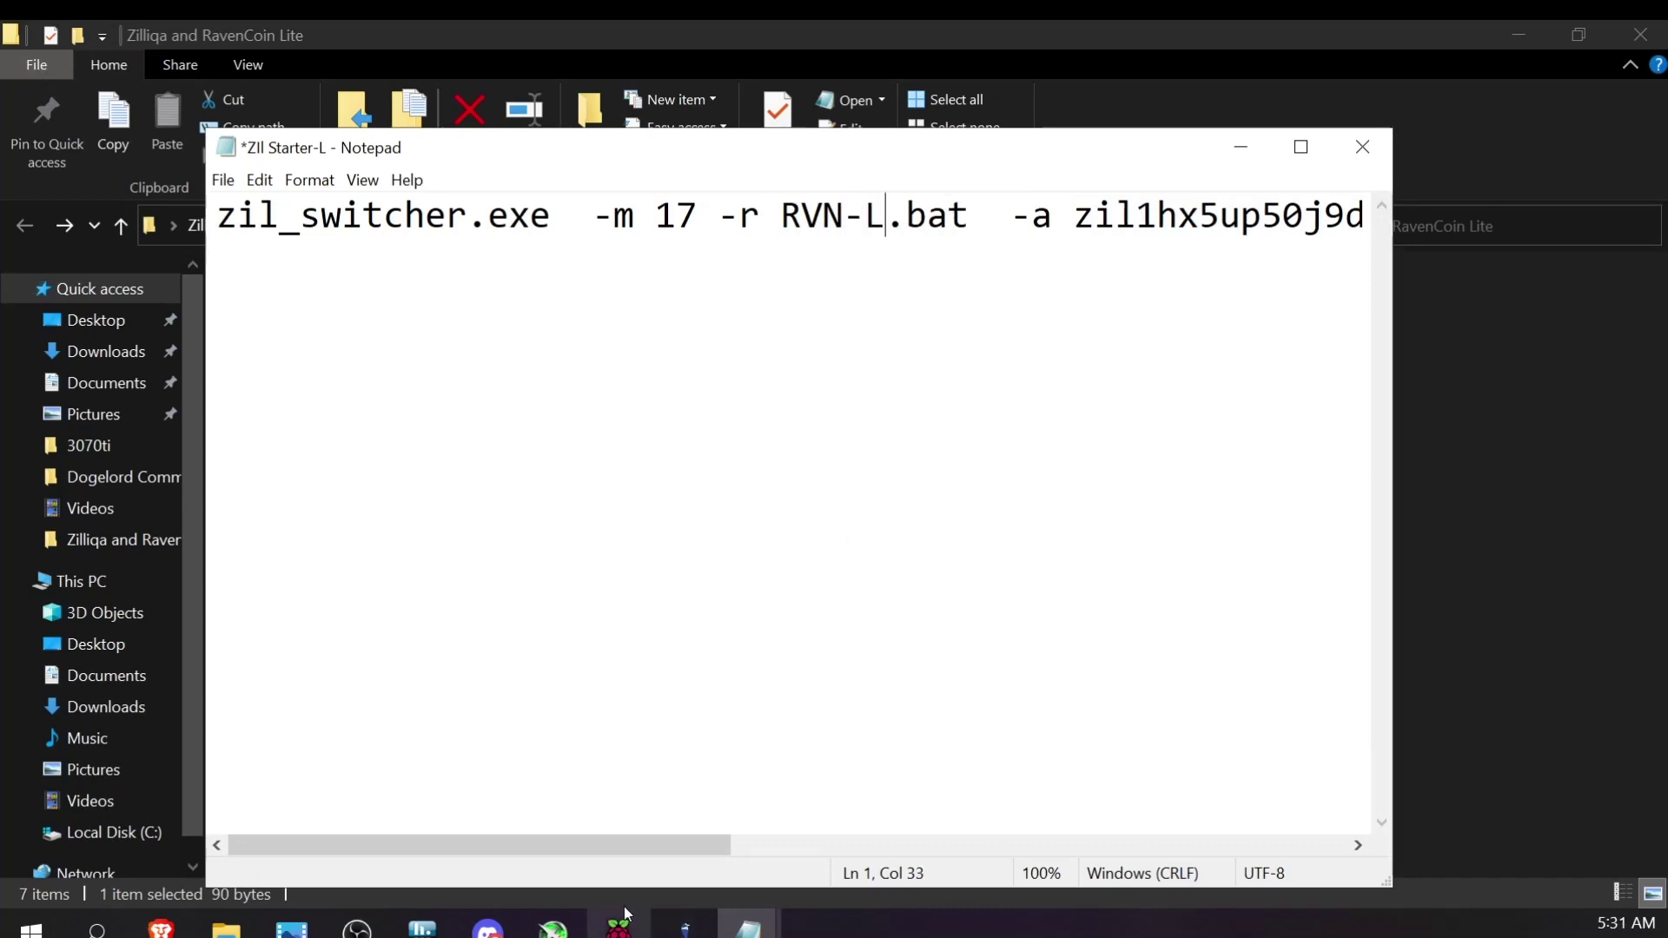
Go to Desktop > Zilliqa and RavenCoin Lite > Zil Switcher and locate the RVN-L batch file.
left_click(131, 416)
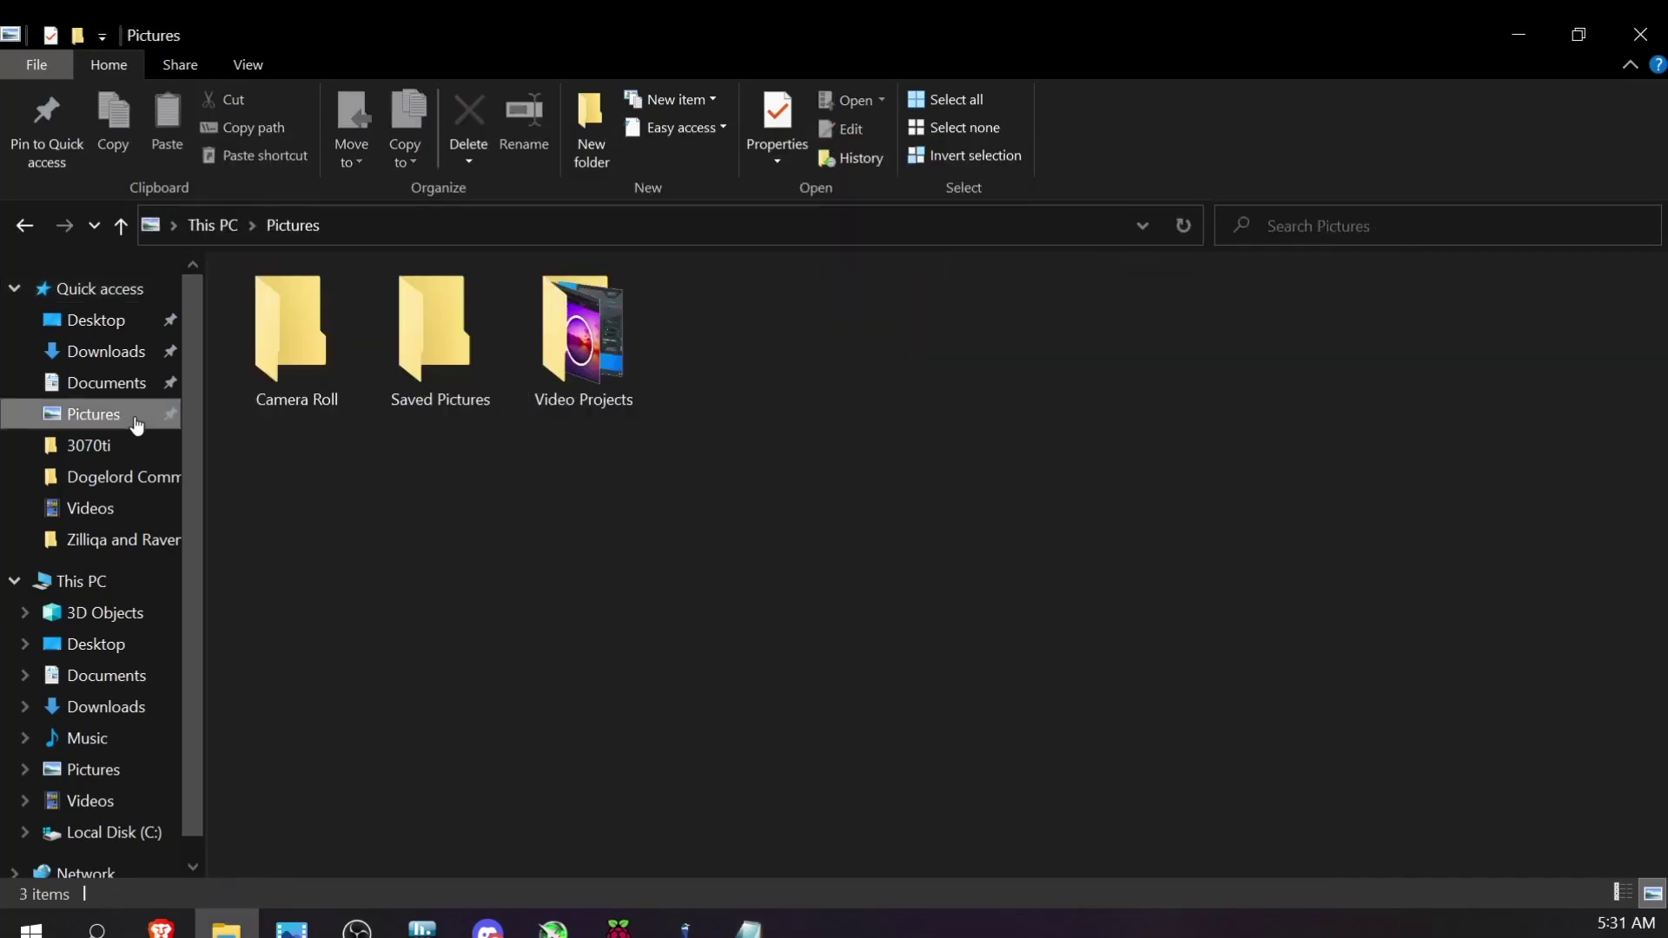
left_click(122, 320)
double_click(432, 331)
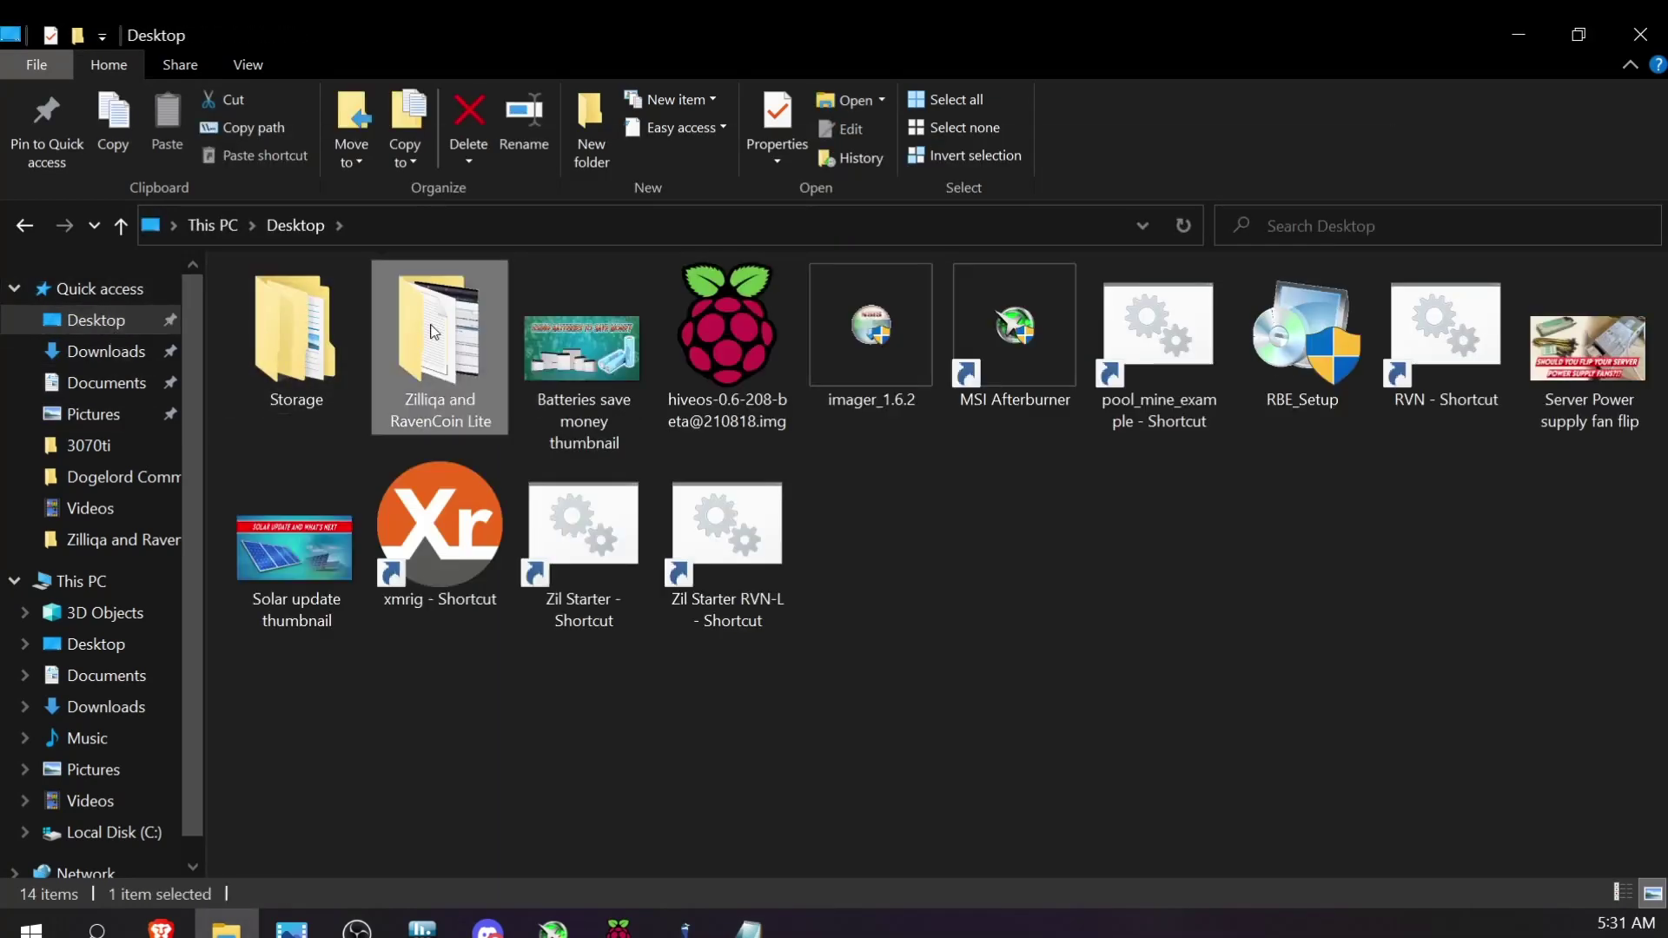
double_click(305, 315)
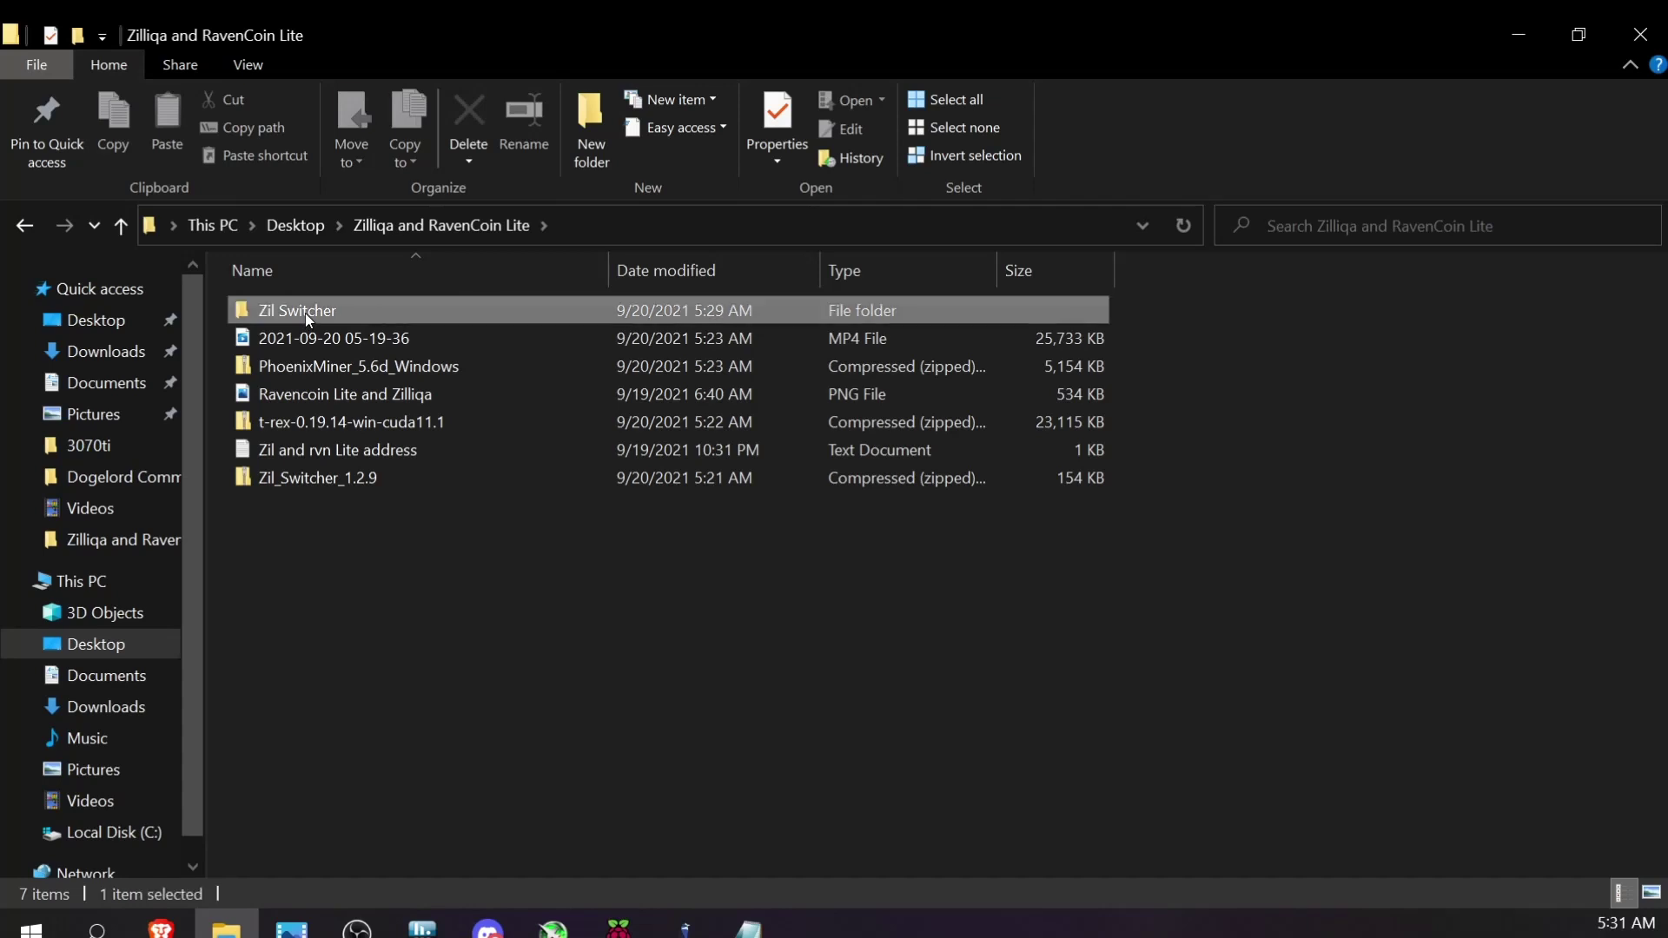
scroll(659, 743, "down", 6)
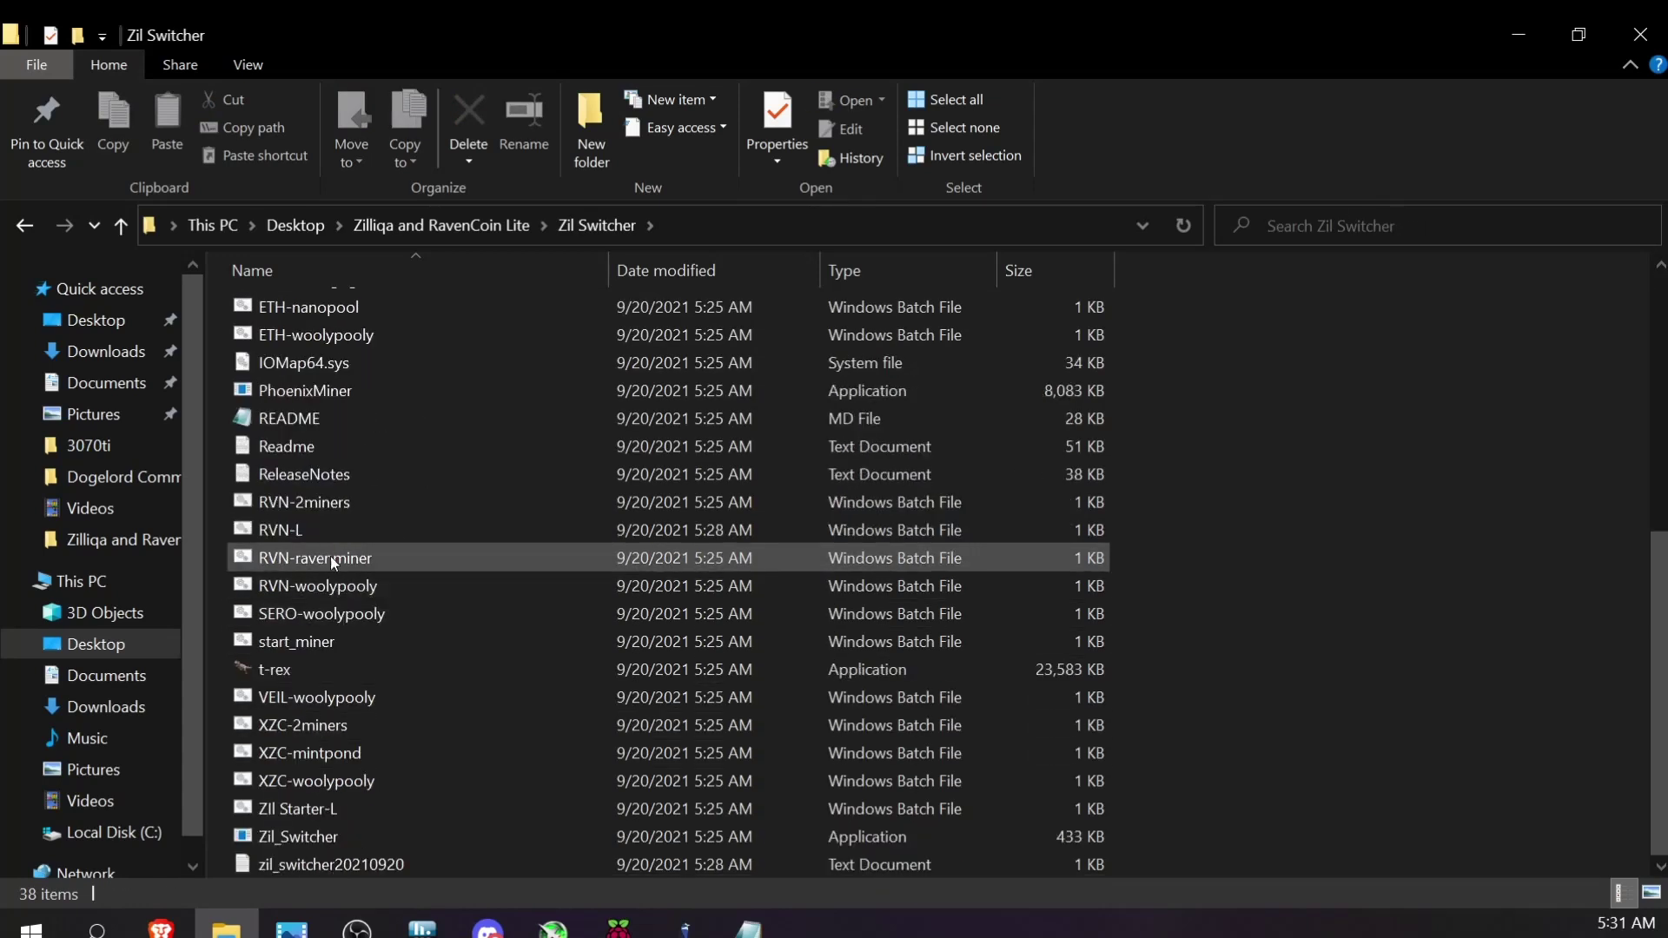
left_click(330, 531)
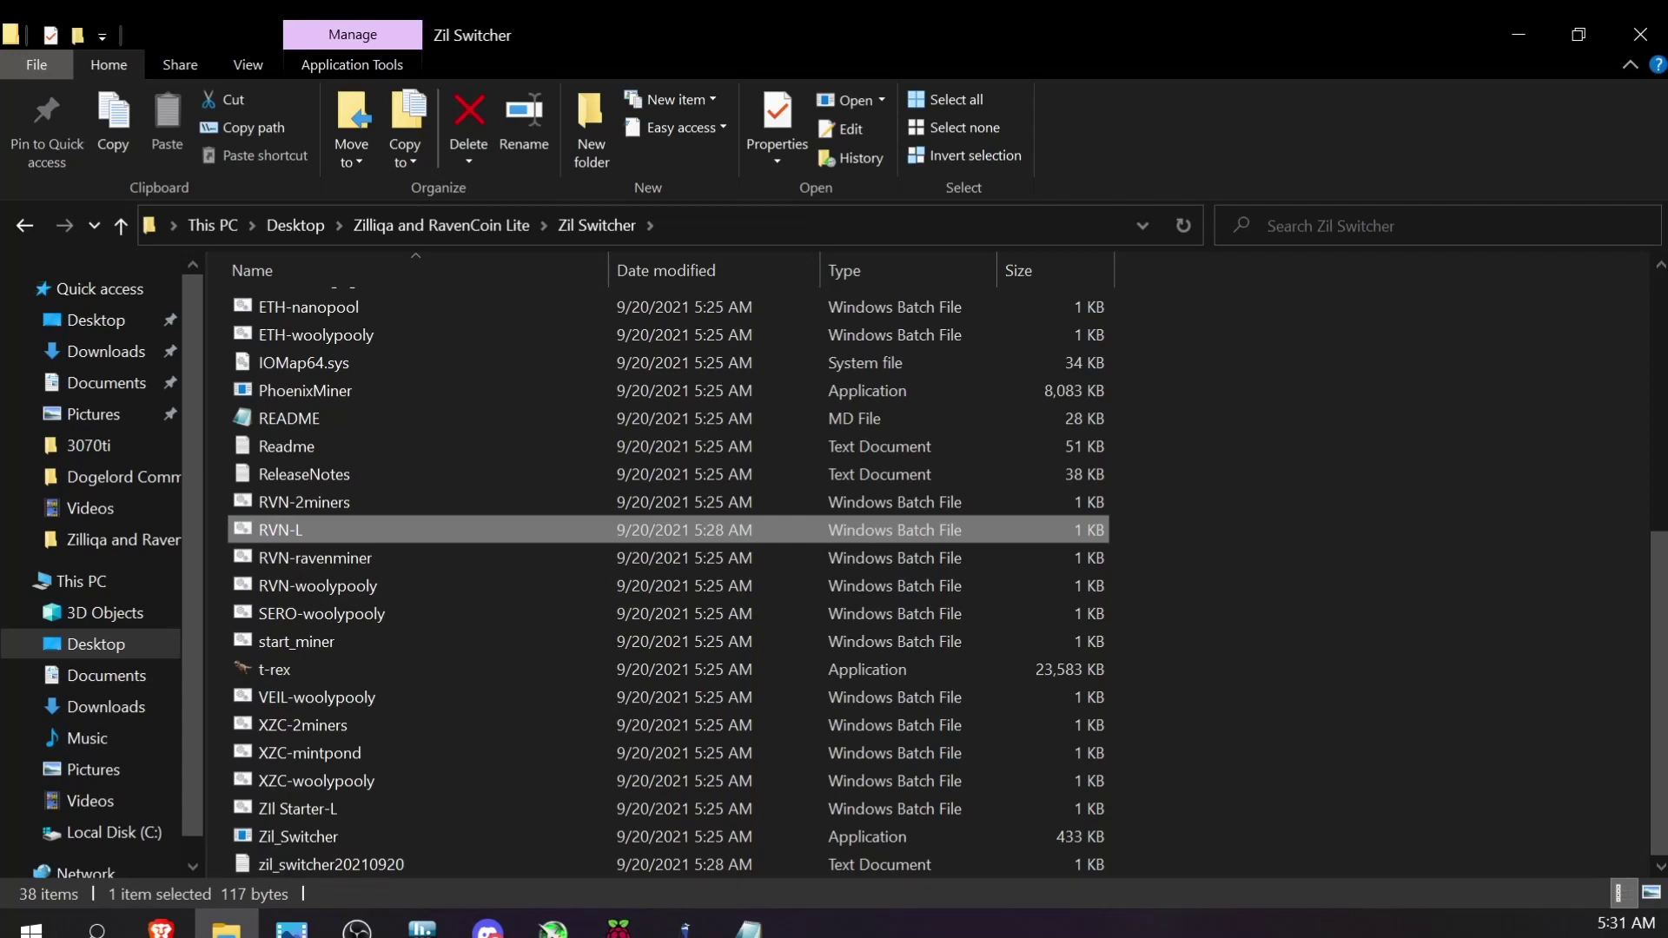
Save the edited Zil Starter-L batch file and close Notepad.
left_click(747, 927)
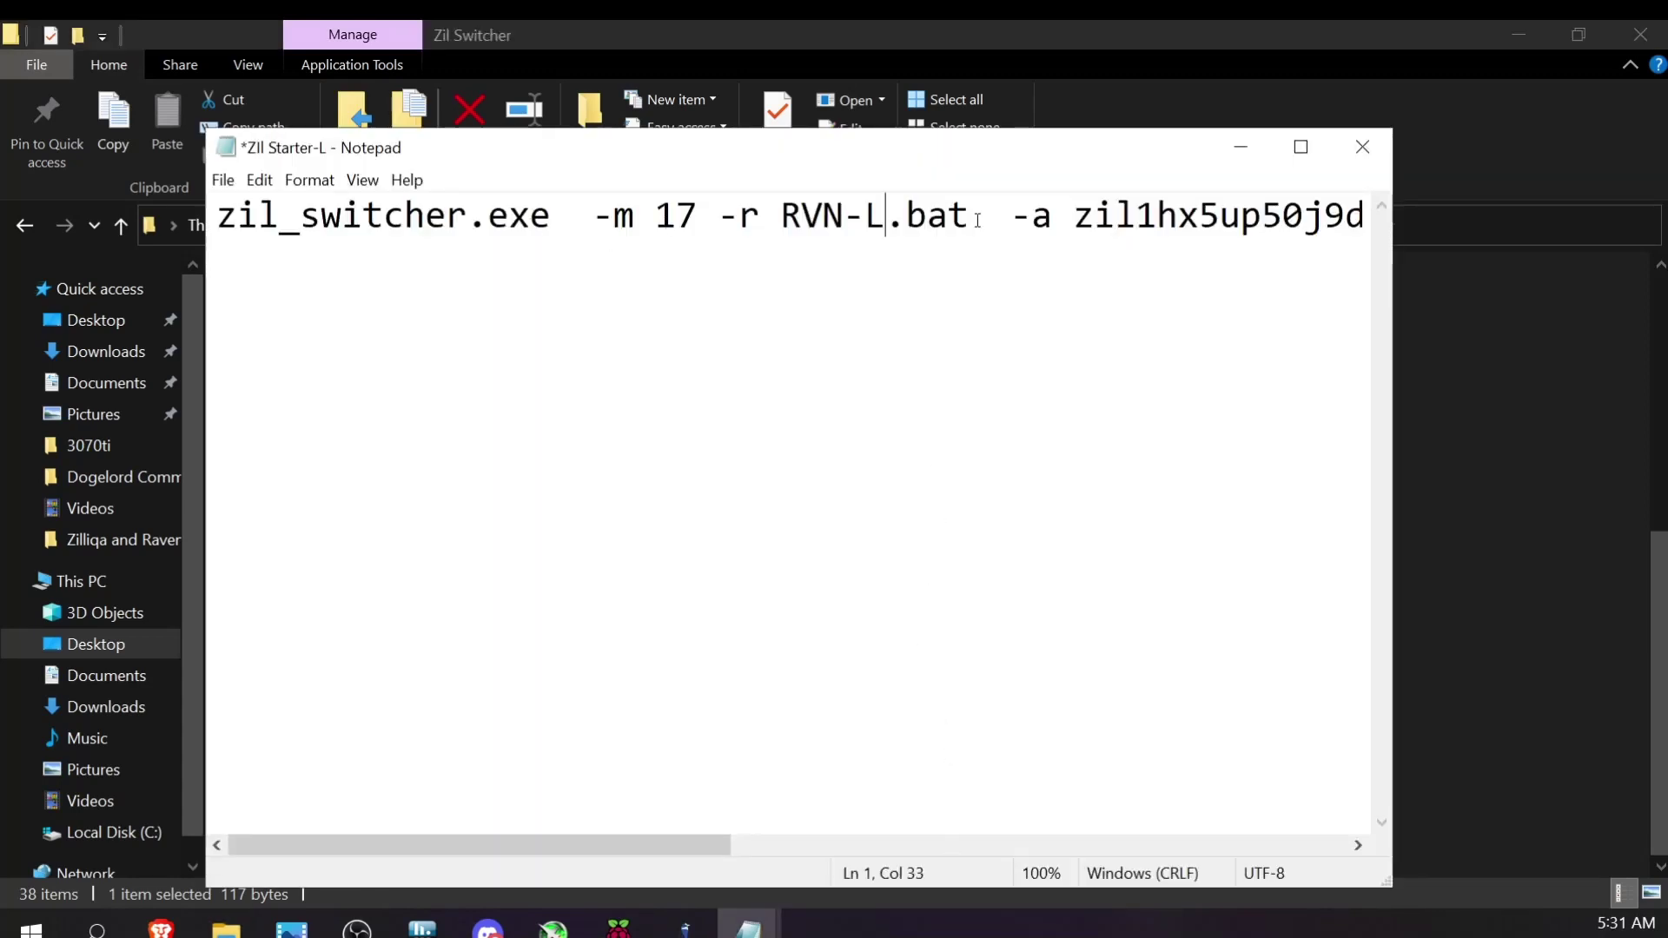
left_click(1363, 154)
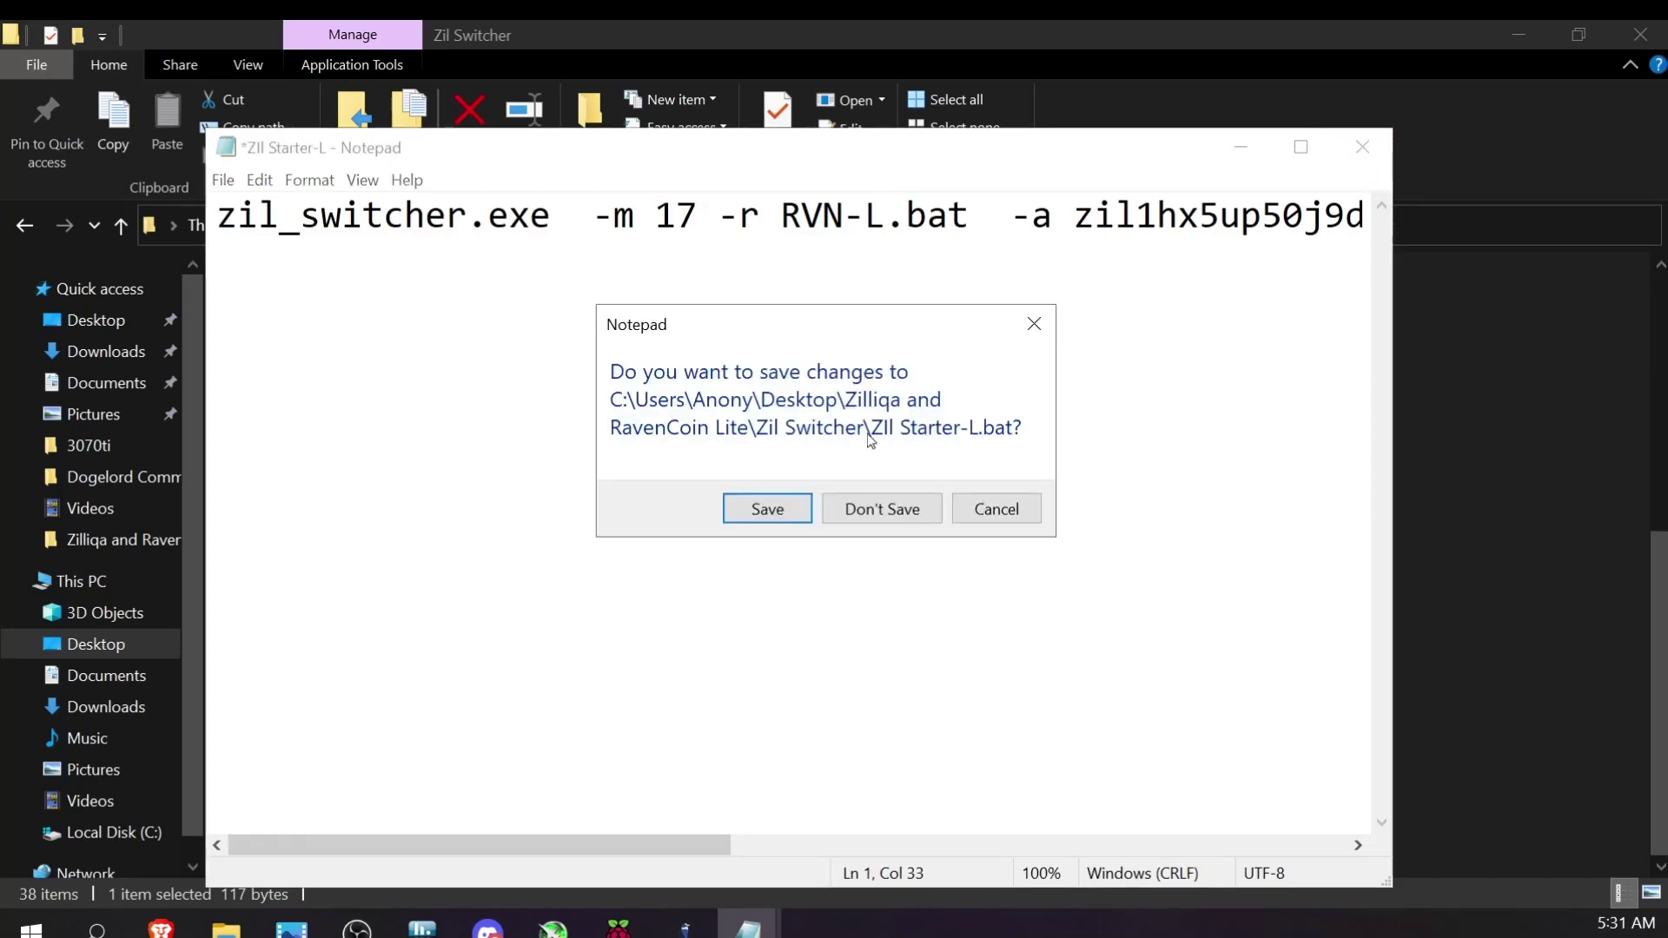
left_click(761, 509)
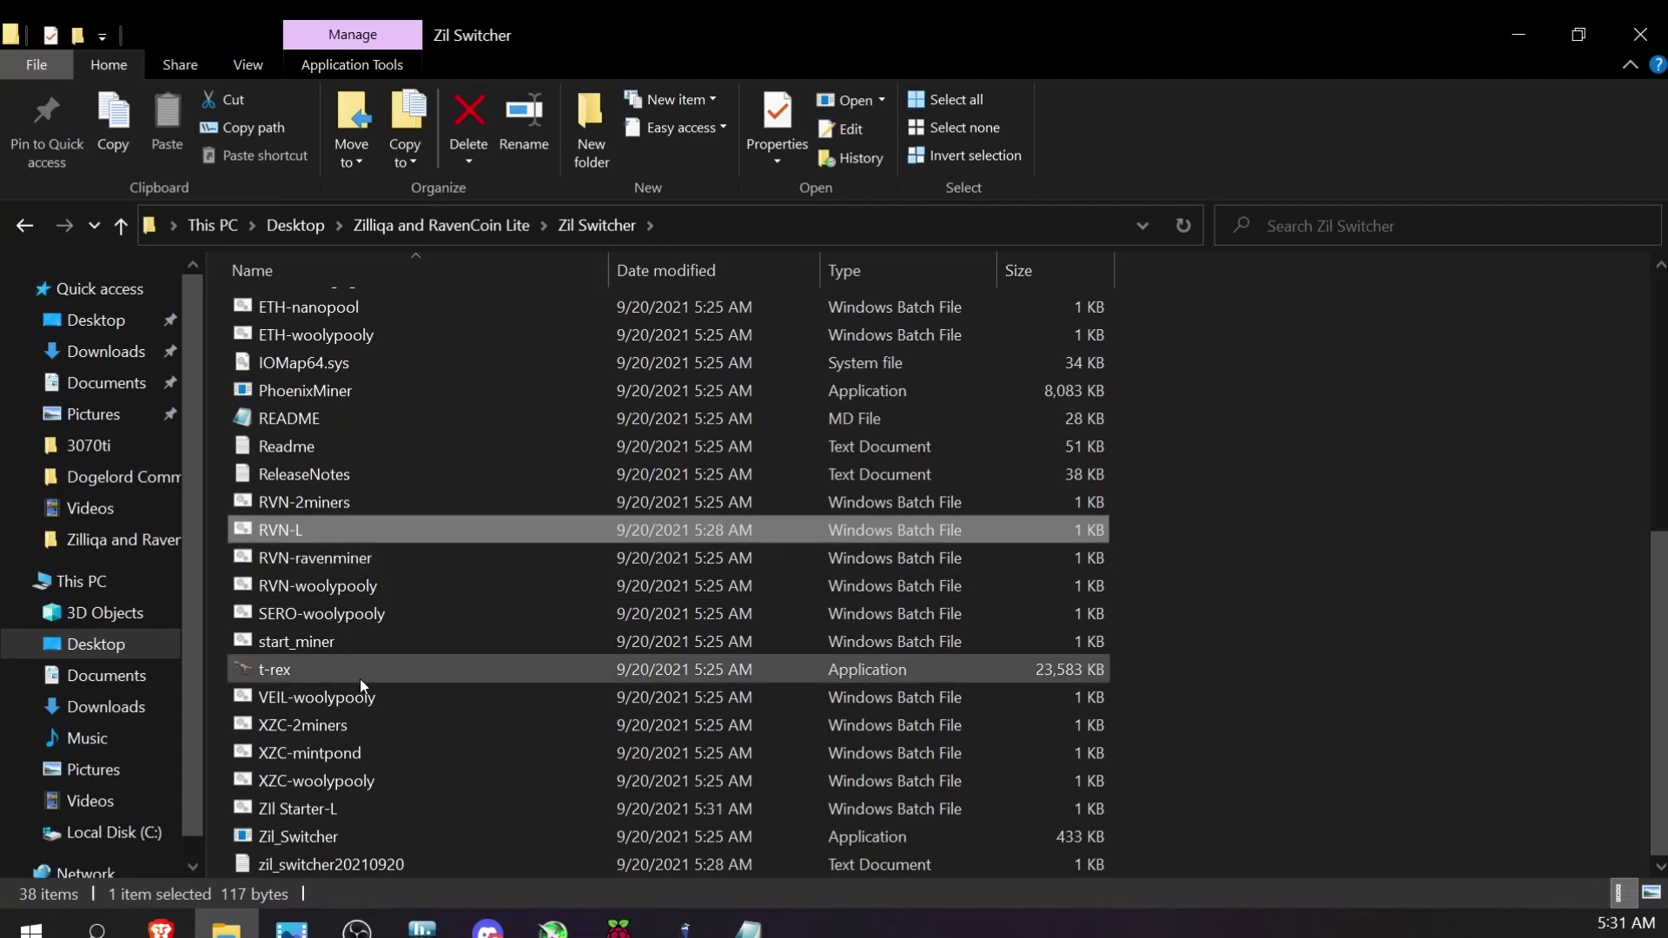
Run Zil Starter-L.bat, move the T-Rex console aside, and bring the zil_switcher log forward.
double_click(337, 809)
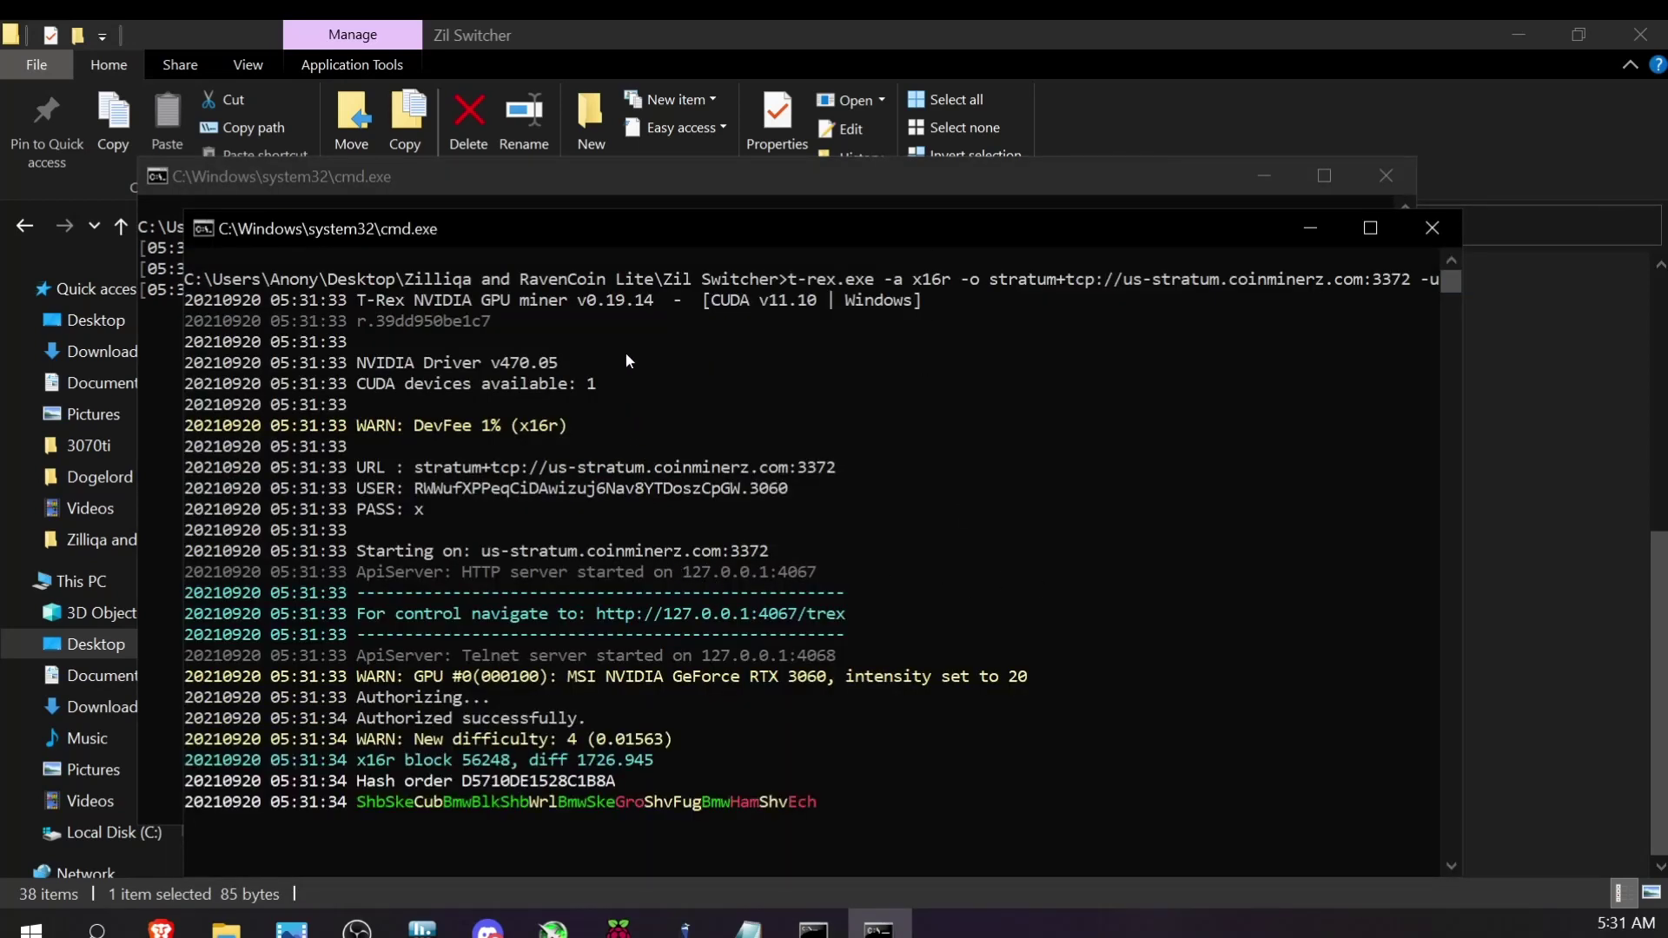
left_click_drag(523, 229, 556, 182)
left_click(184, 179)
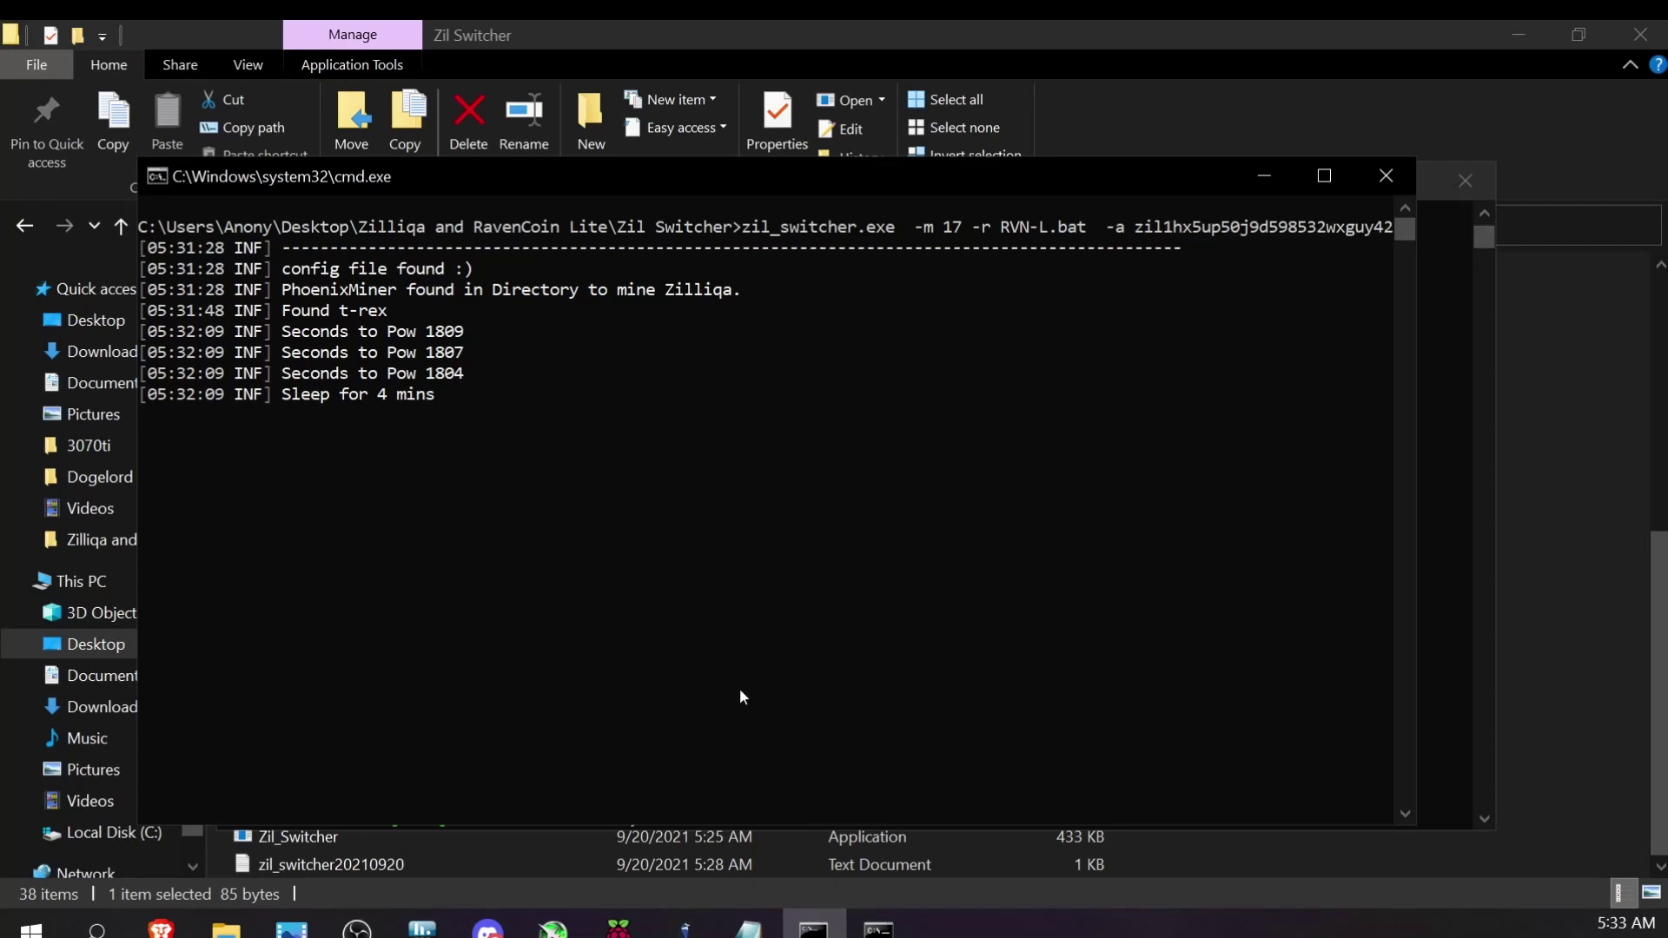
Bring the T-Rex console forward showing x16r mining at about 21.4 MH/s, 38/38 shares accepted.
left_click(1433, 486)
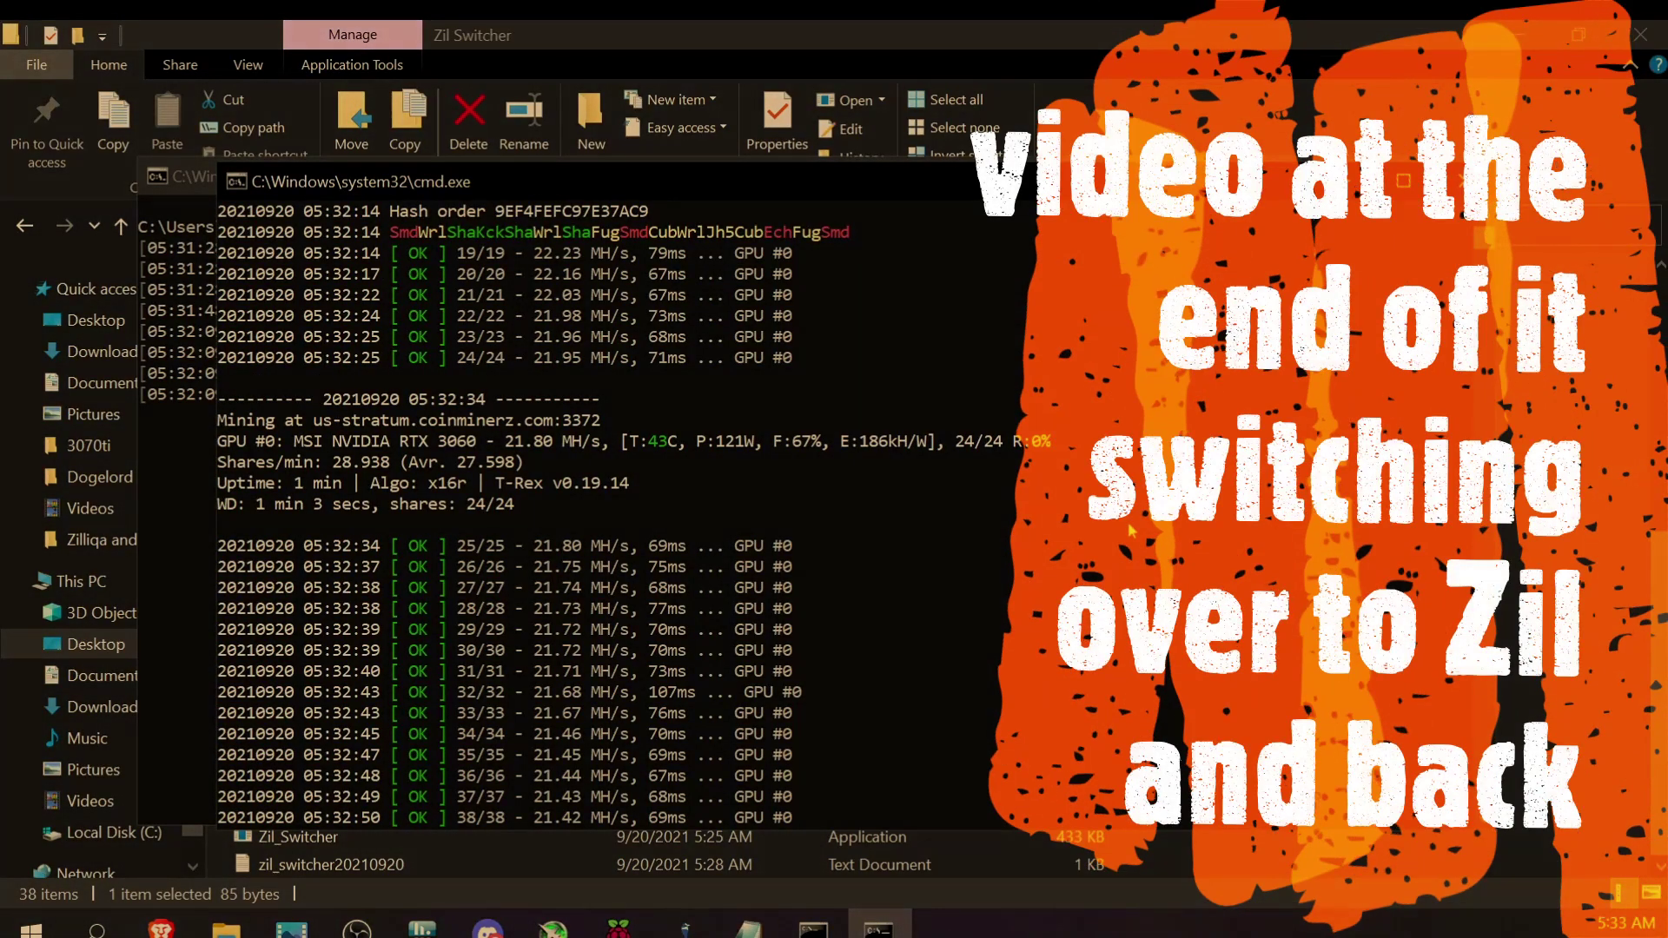